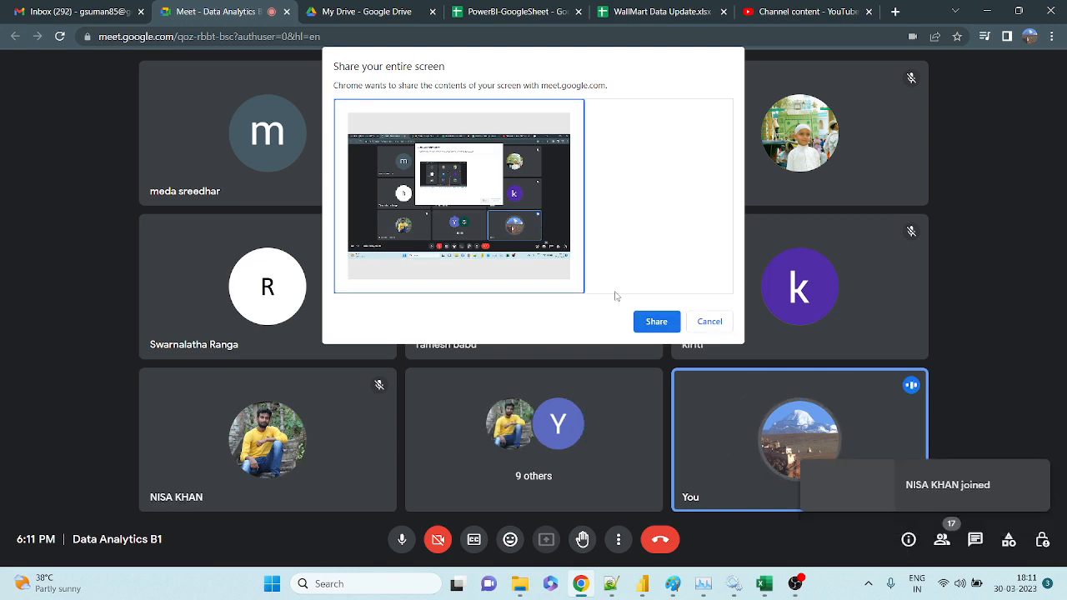
Share the entire screen in Meet, bring Power BI forward, and hide the sharing notice.
click(646, 319)
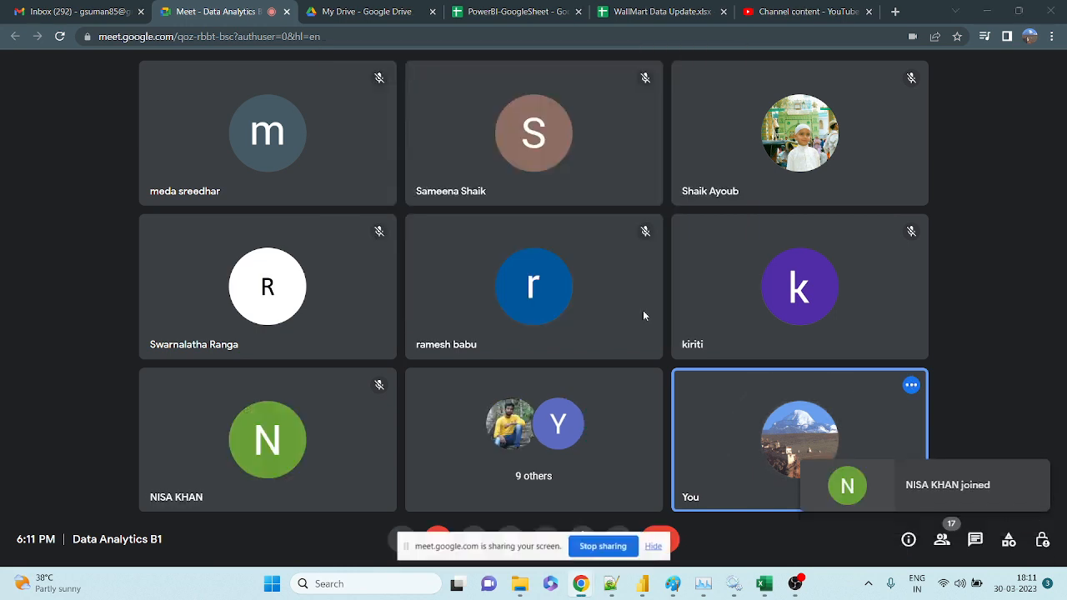
click(642, 584)
click(654, 546)
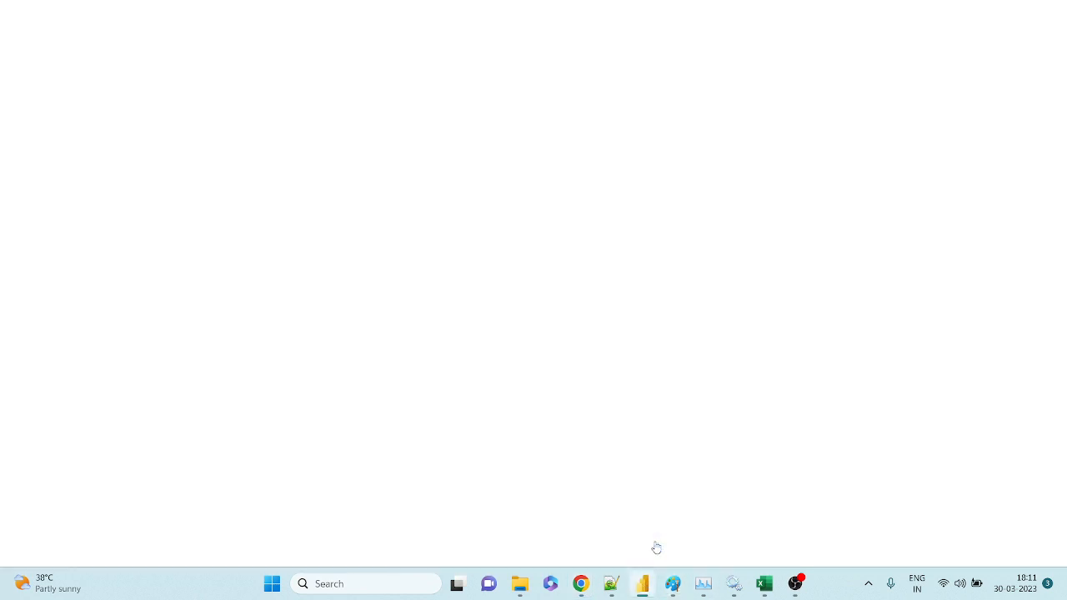
Dismiss Power BI's pending-changes warning and show the Sheet1 table in Data view.
click(473, 2)
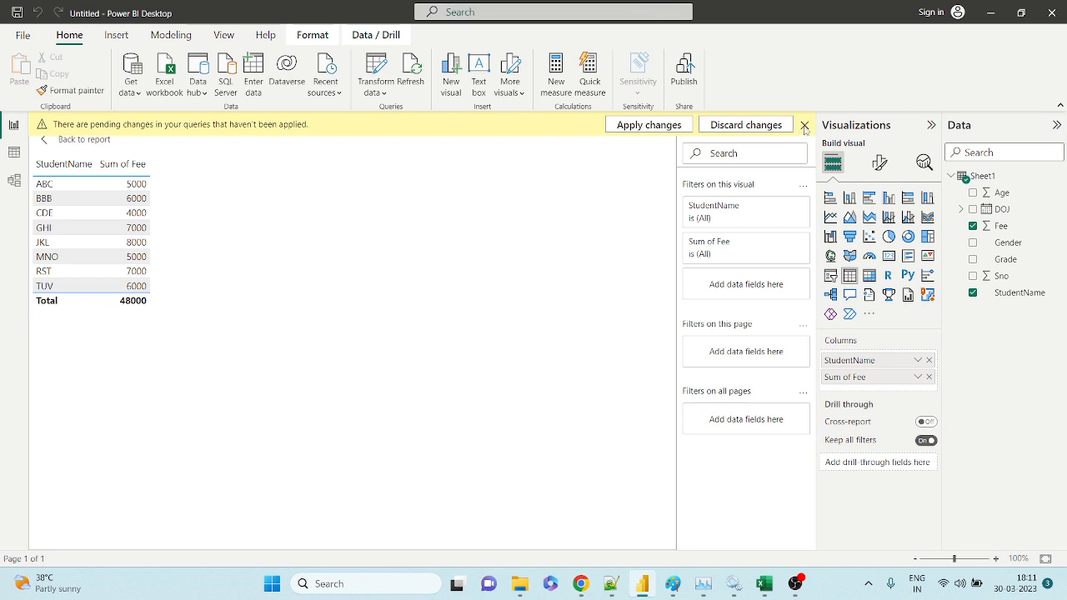
click(804, 125)
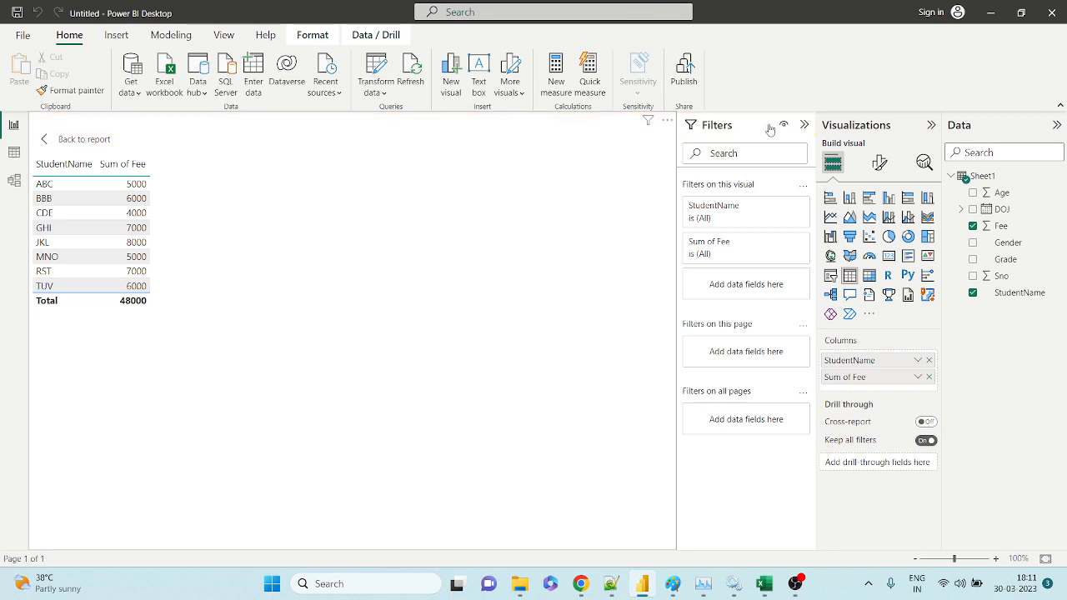
click(14, 153)
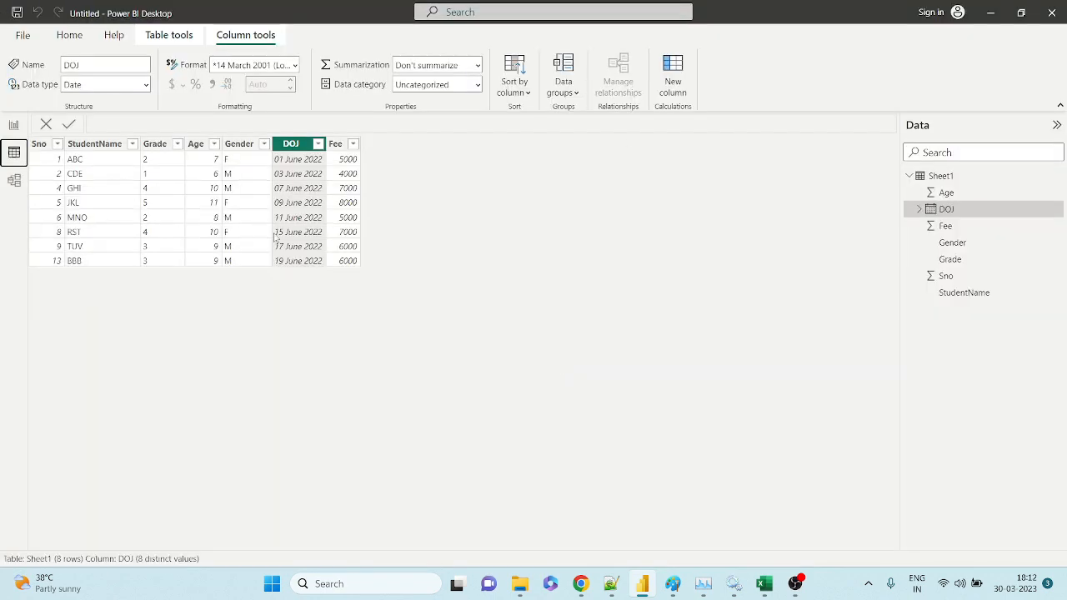
Look at the File menu, close it, and return to the Google Meet call.
click(23, 36)
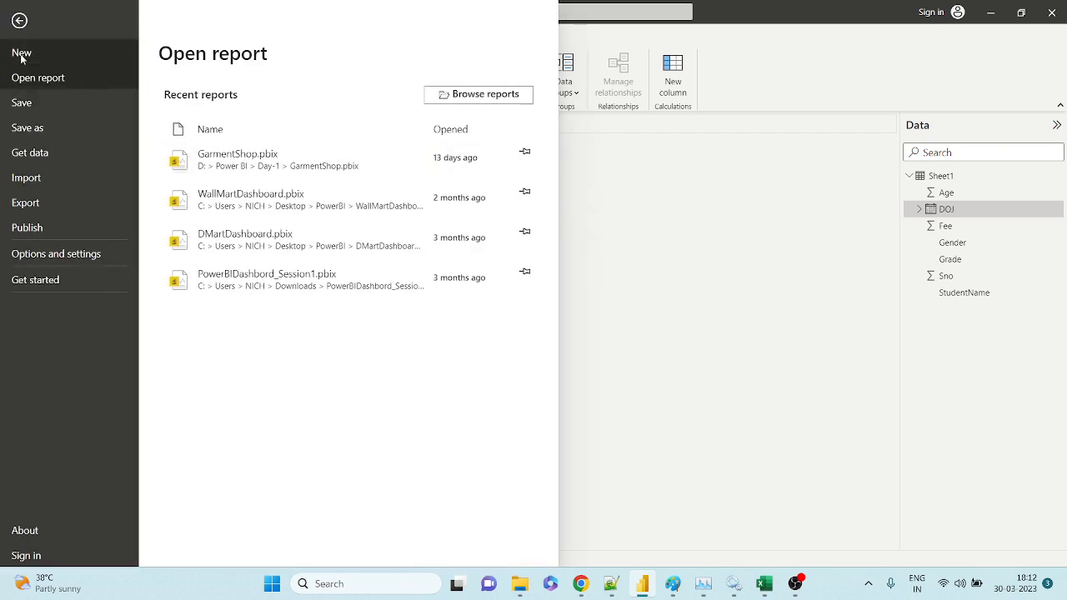
key(Escape)
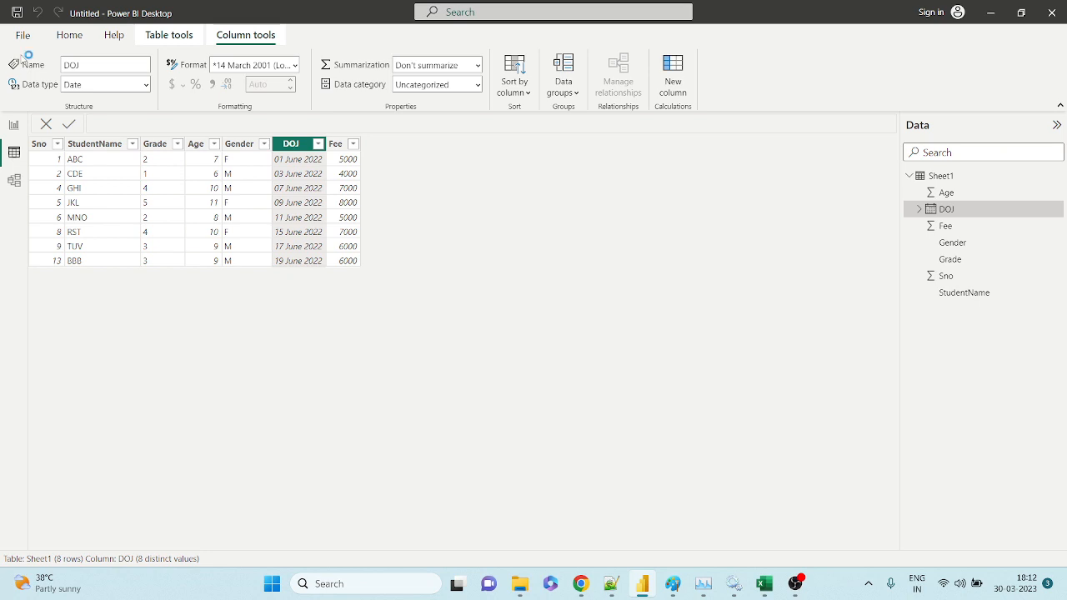
mouse_move(580, 586)
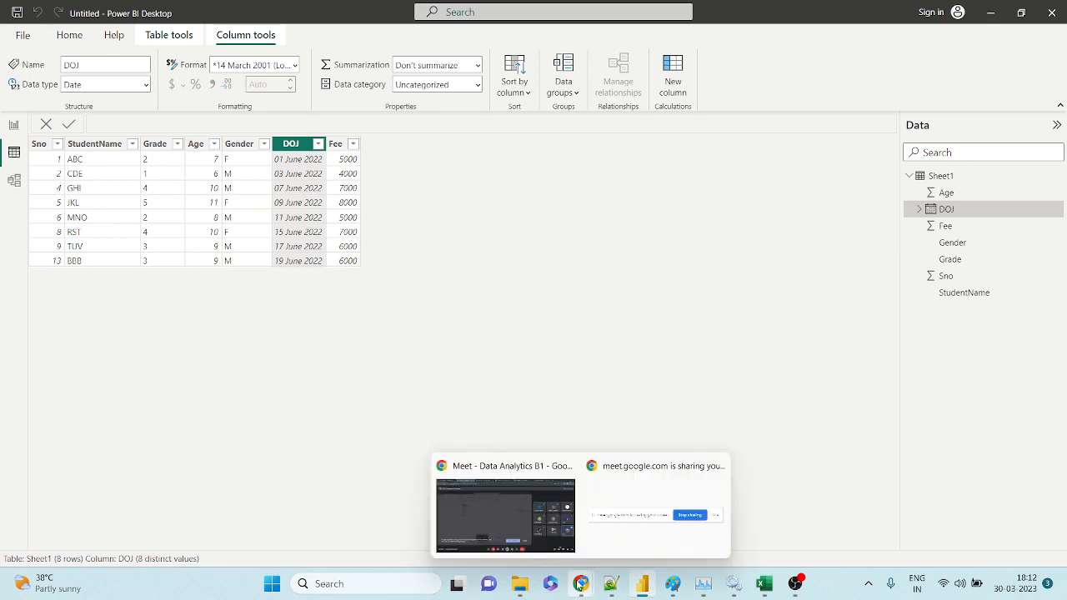
click(505, 521)
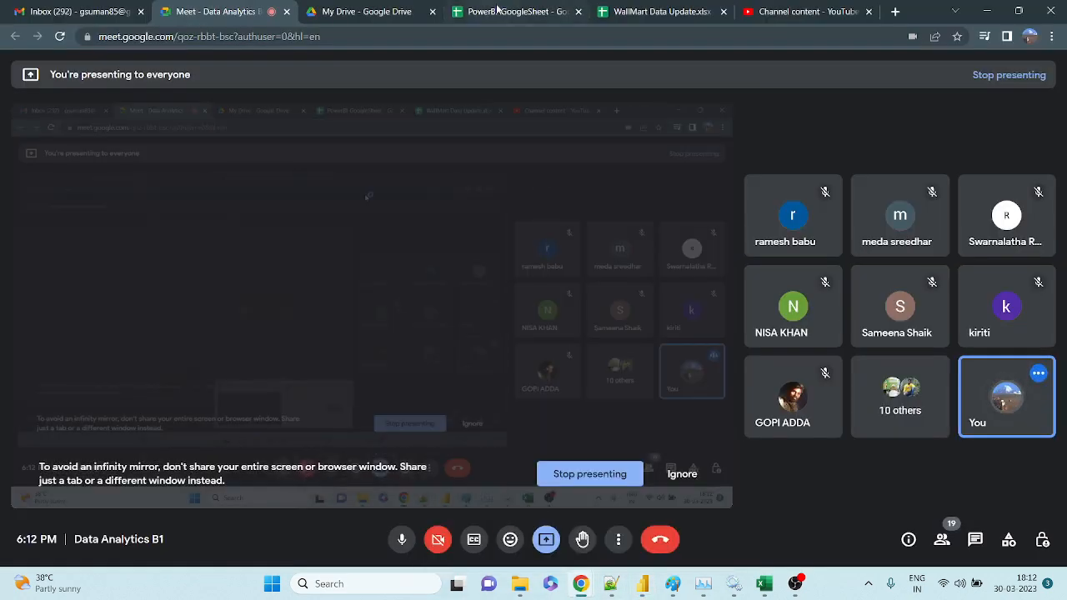
In the PowerBI-GoogleSheet spreadsheet, select cells D16 and F8 and scroll through the data.
click(498, 10)
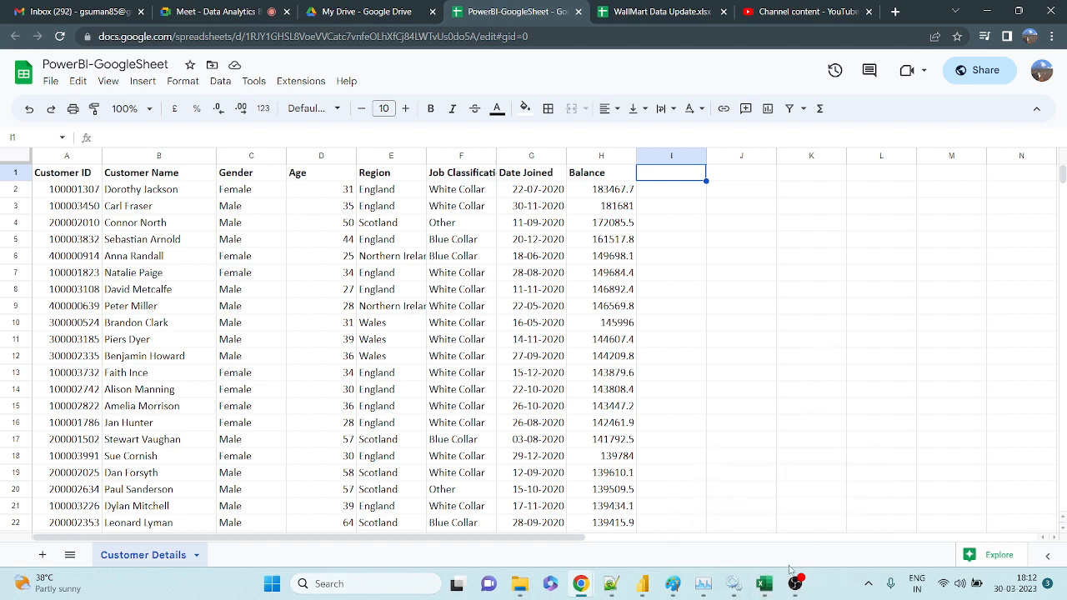
mouse_move(765, 585)
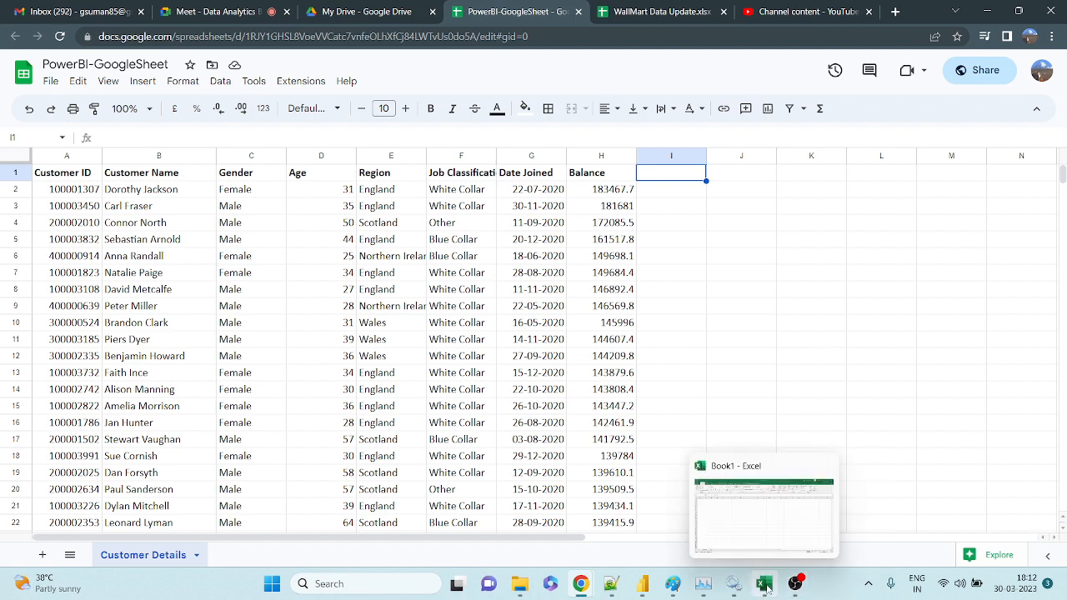
click(305, 428)
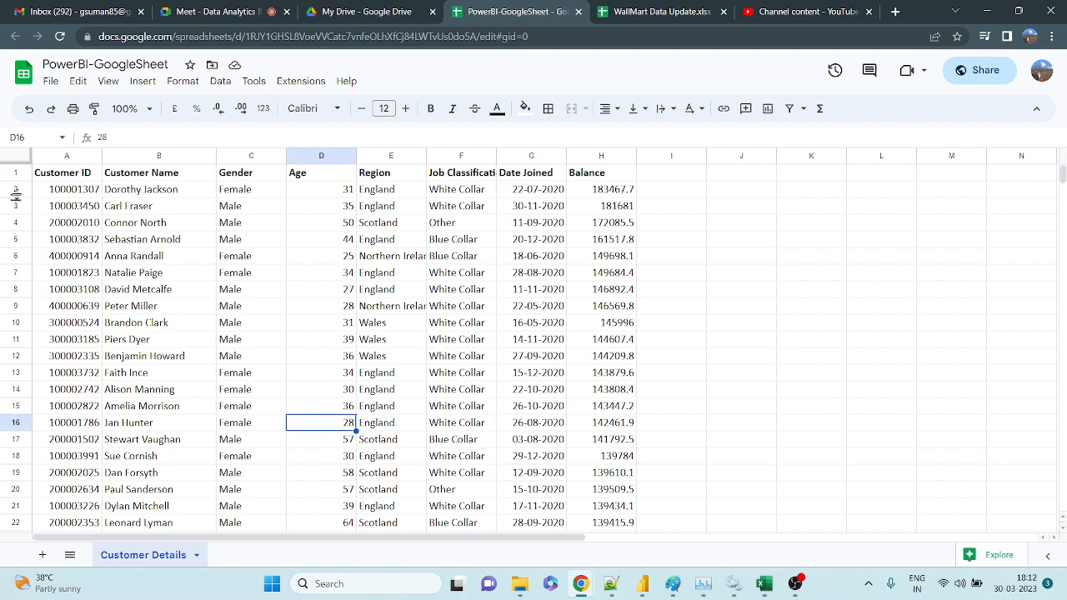
click(454, 290)
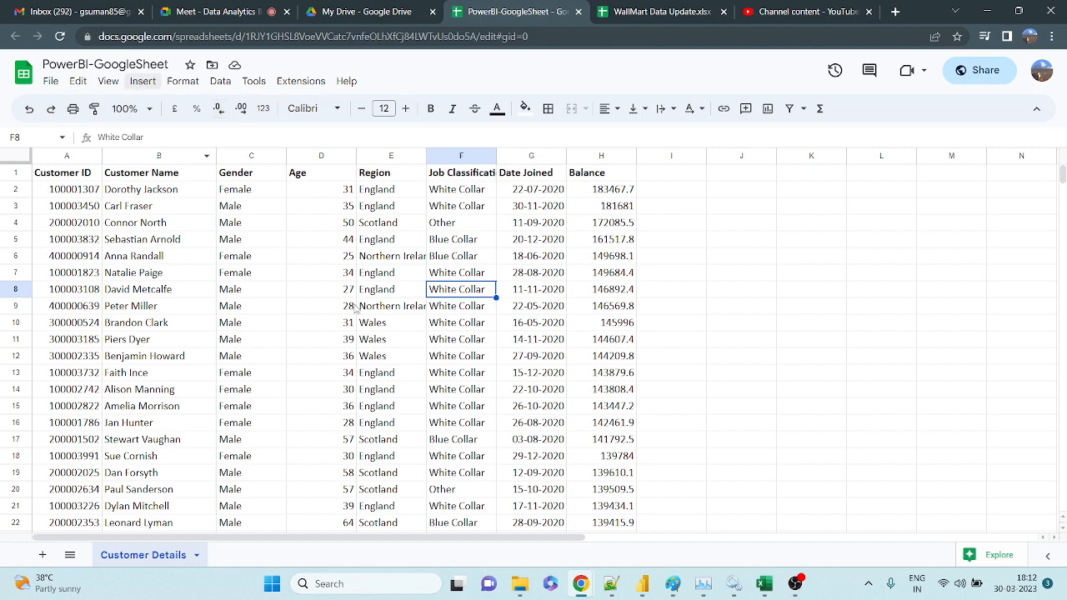
scroll(356, 308, down, 6)
scroll(356, 309, up, 6)
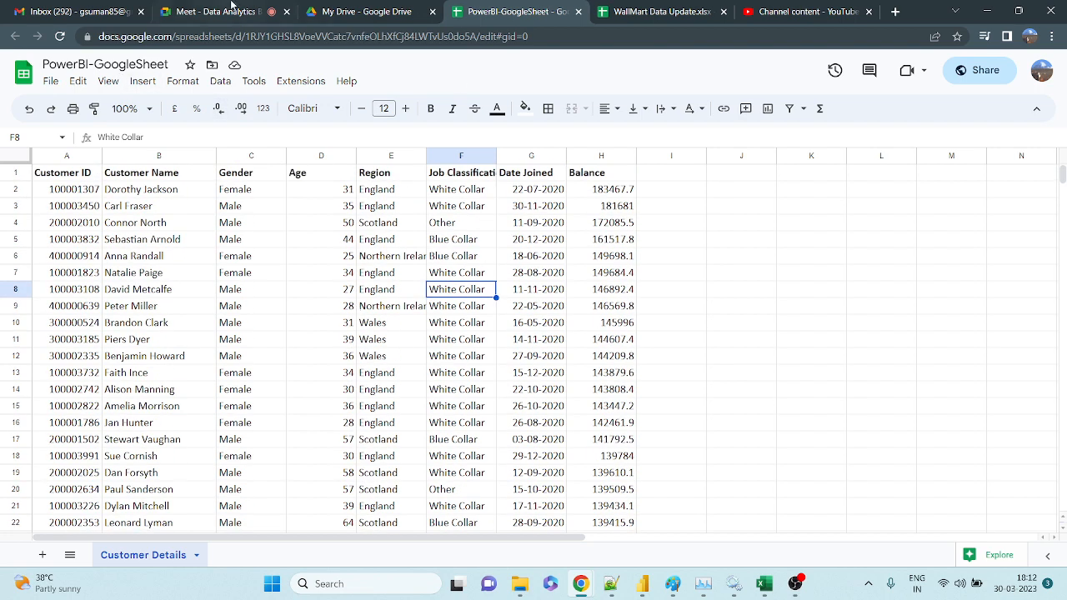
Admit the waiting participant in Meet and return to the PowerBI-GoogleSheet spreadsheet.
click(221, 11)
click(678, 130)
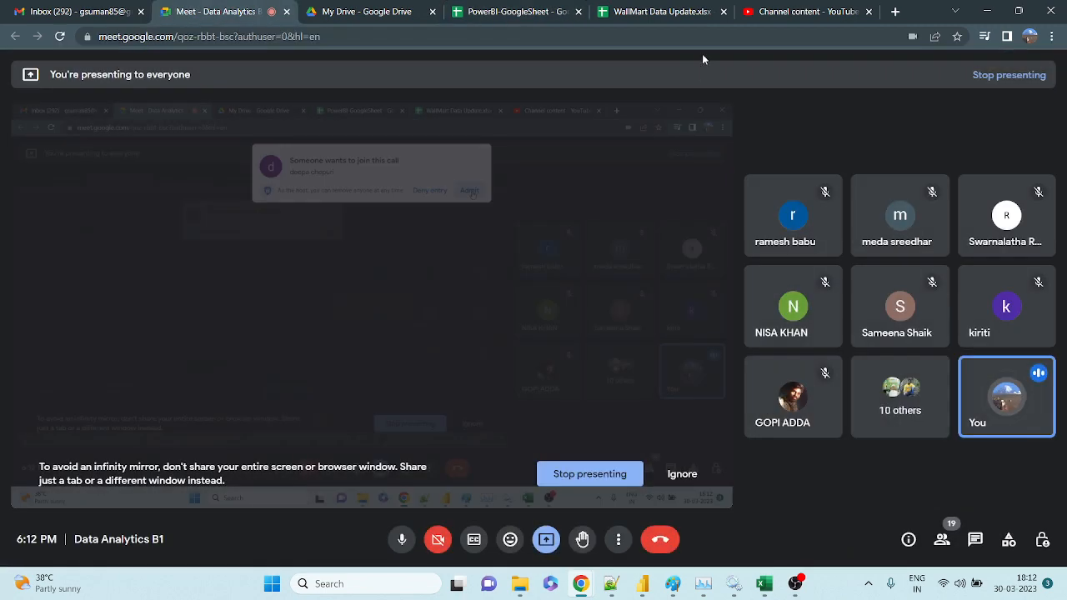
click(512, 12)
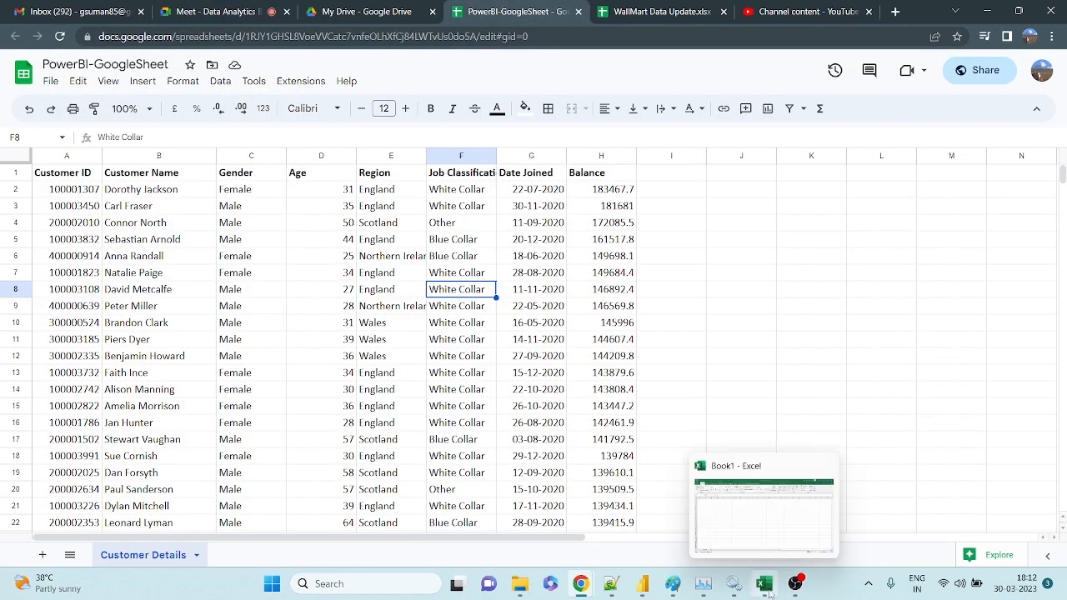
click(768, 586)
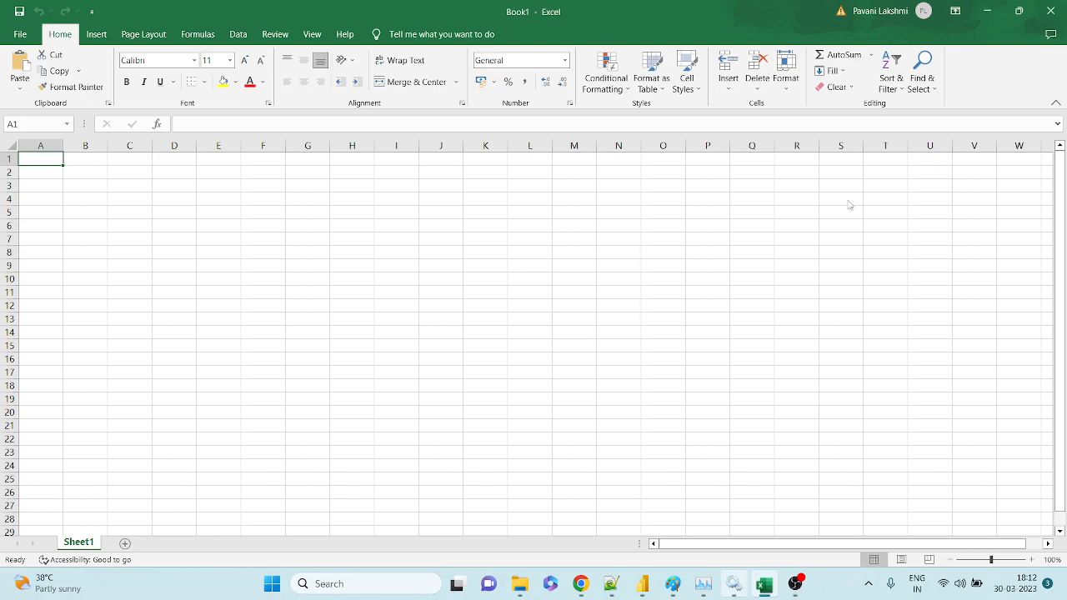
key(alt+Tab)
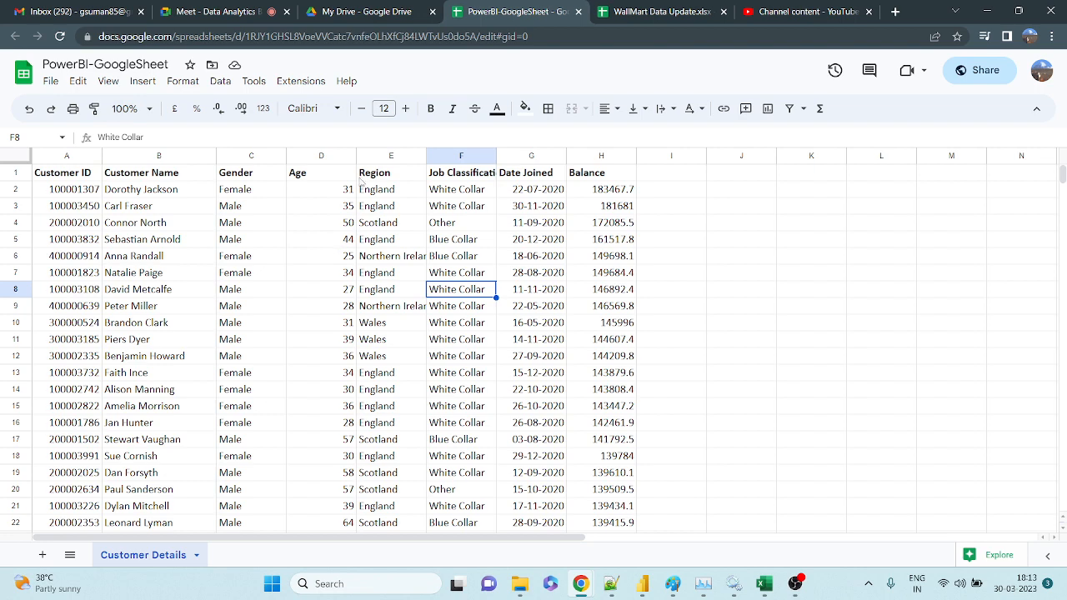
Create a new blank Google Sheets spreadsheet from My Drive.
click(331, 22)
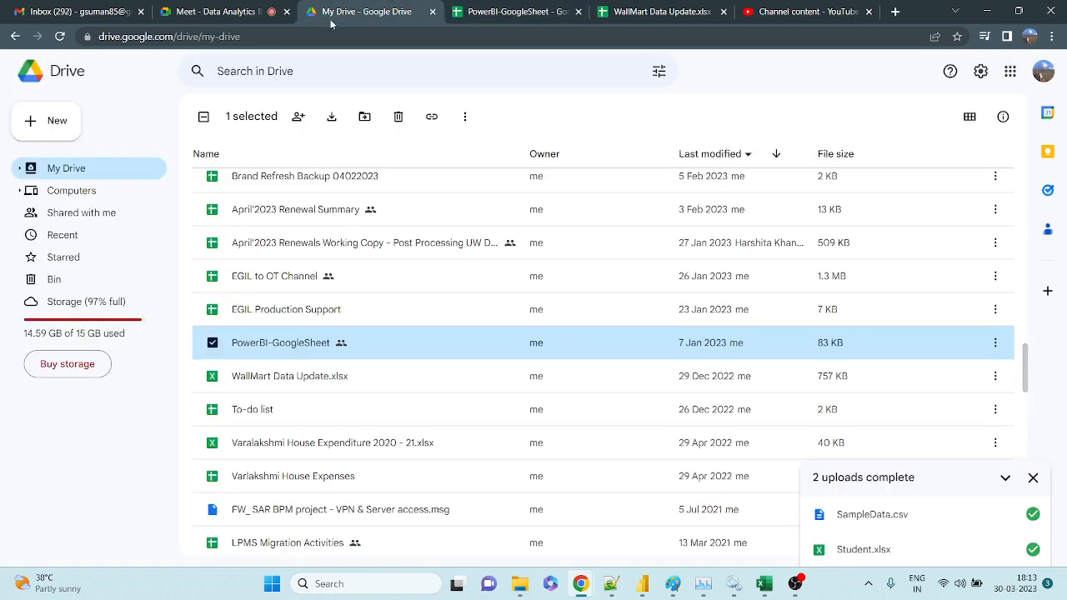
click(49, 125)
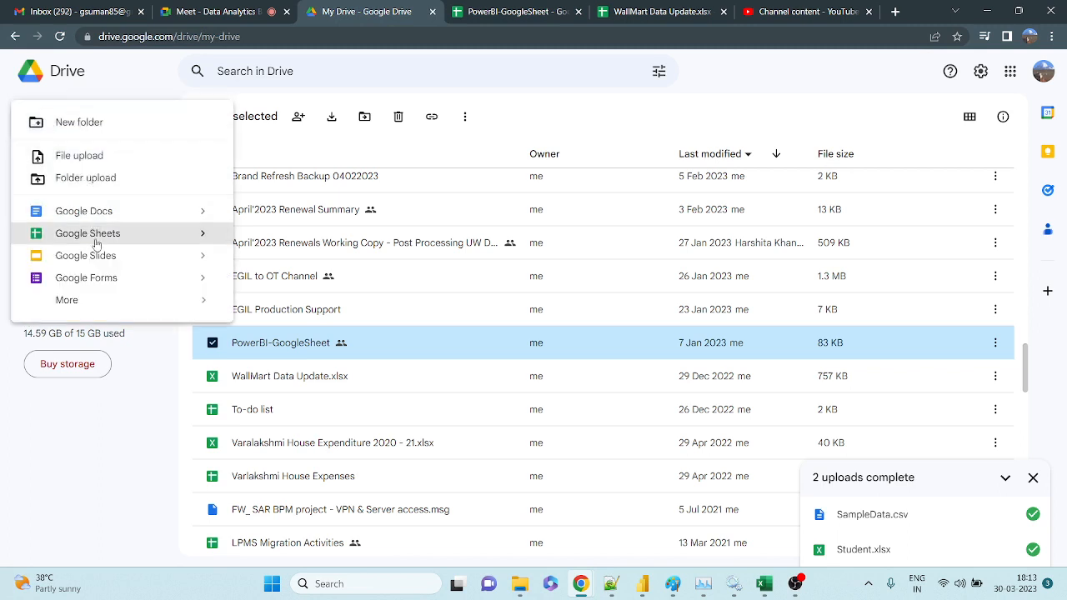
mouse_move(200, 233)
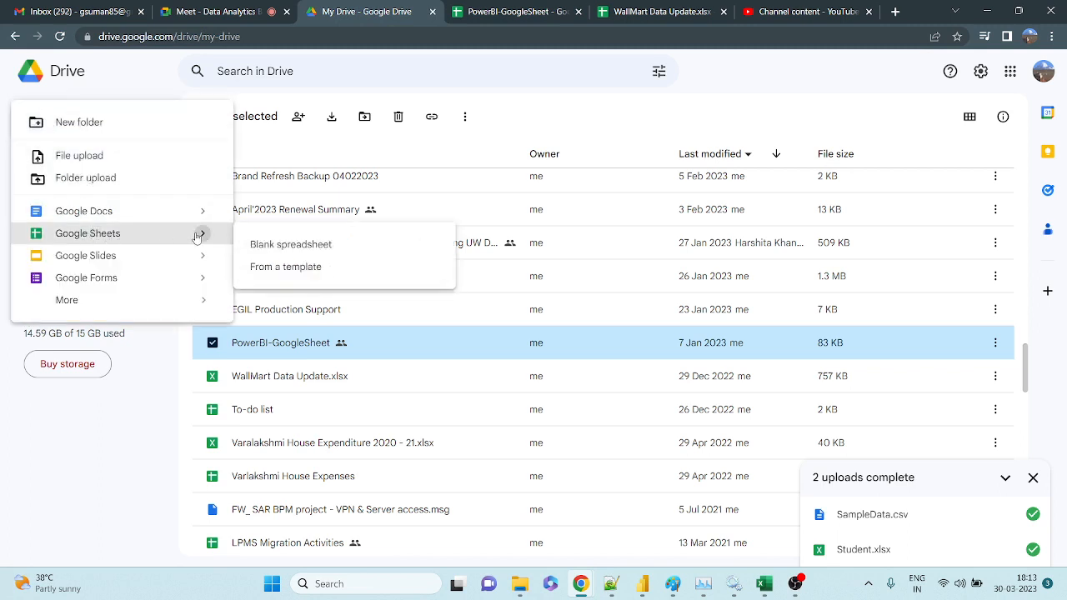
click(314, 254)
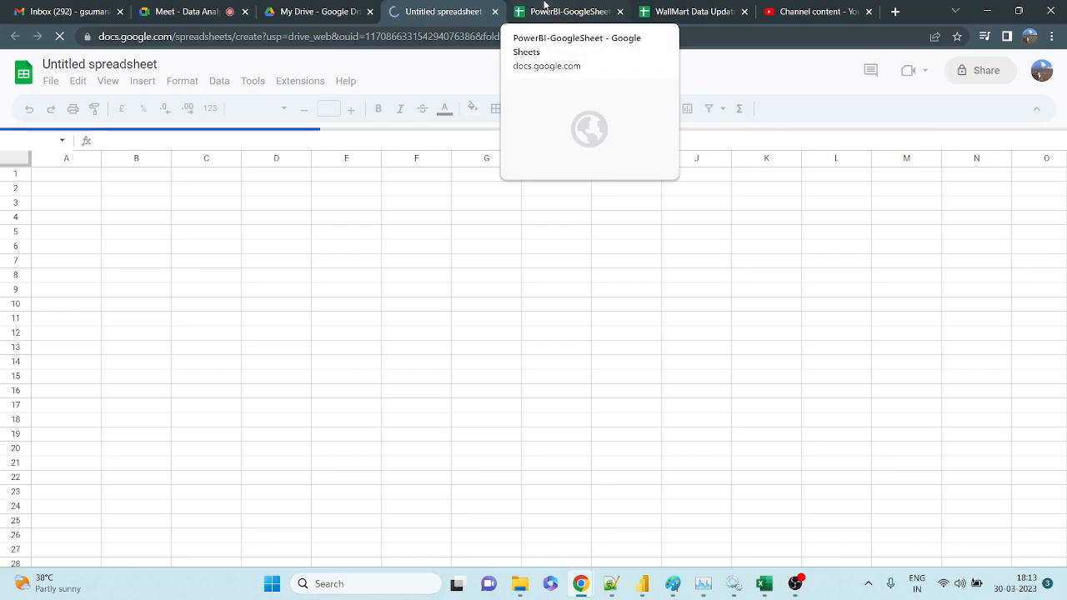
Browse the File > Download options of the PowerBI-GoogleSheet spreadsheet.
click(544, 5)
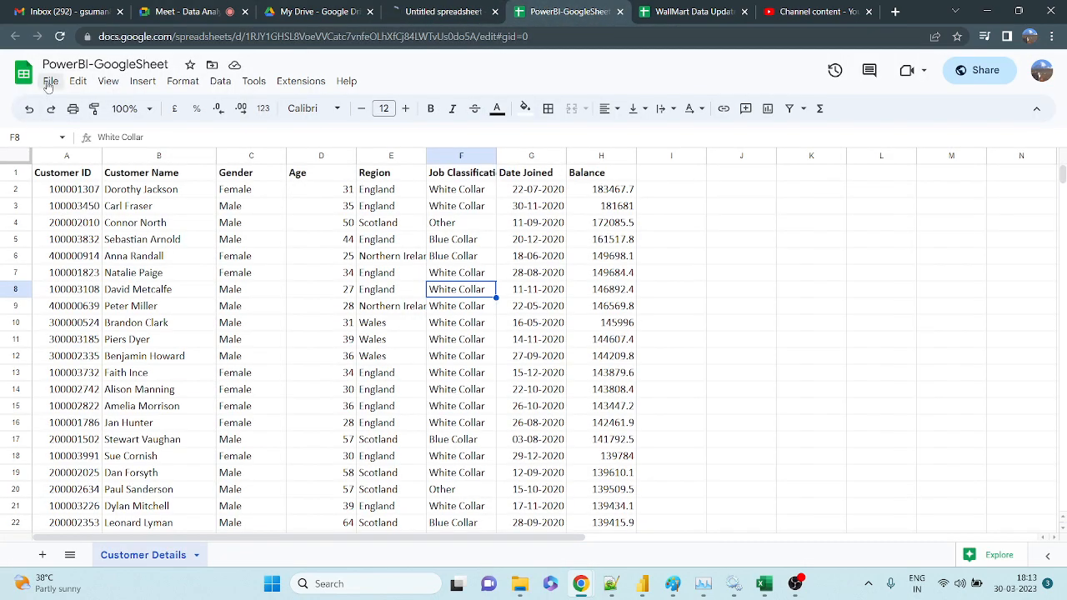
click(48, 83)
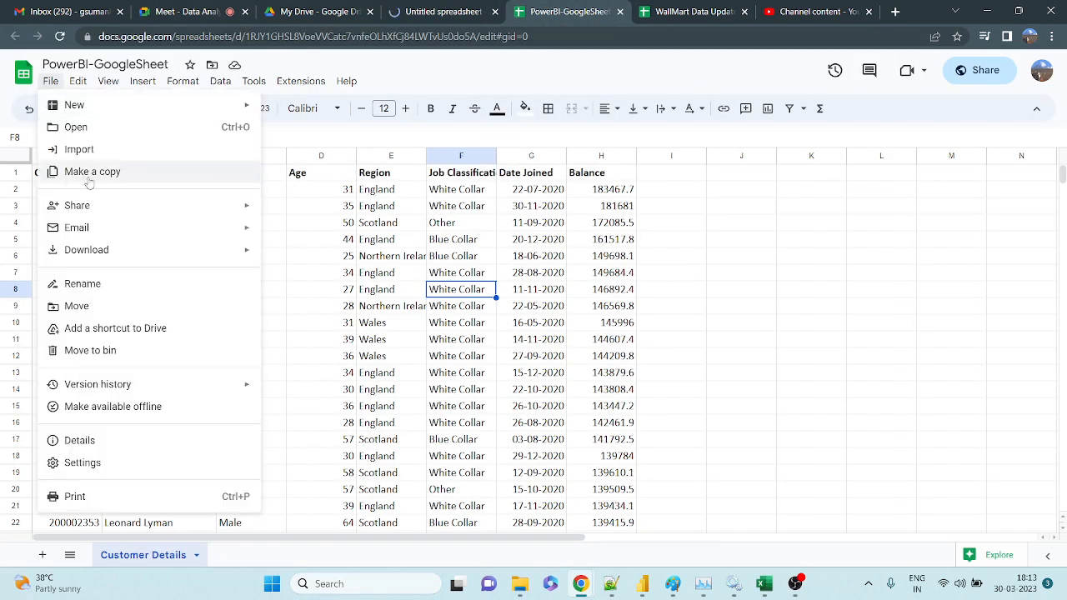
mouse_move(209, 252)
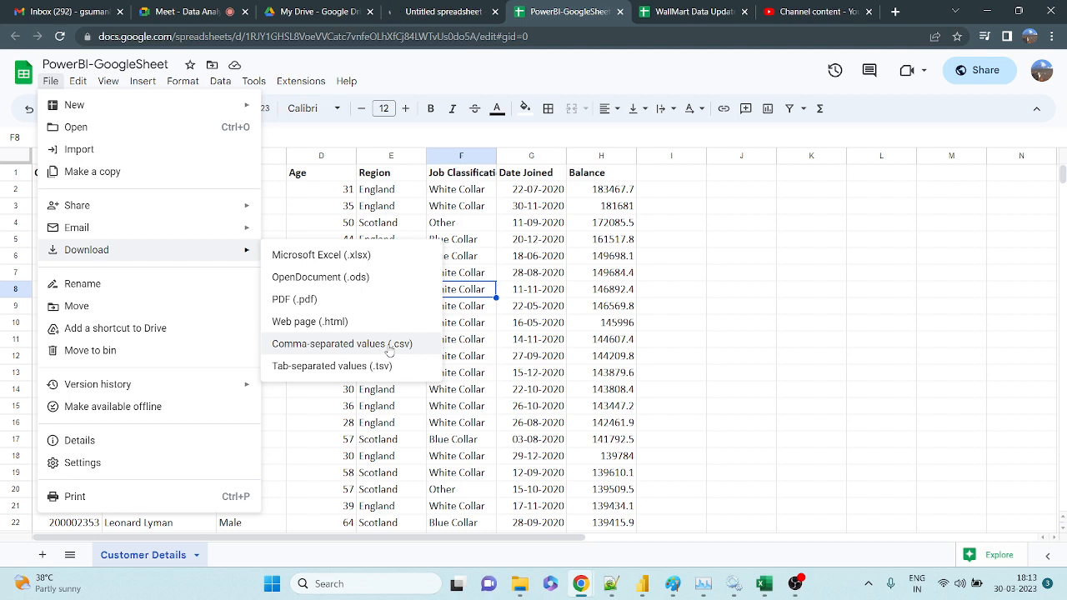
Add Sheet2 and Sheet3 to the Untitled spreadsheet, then close its tab.
click(441, 7)
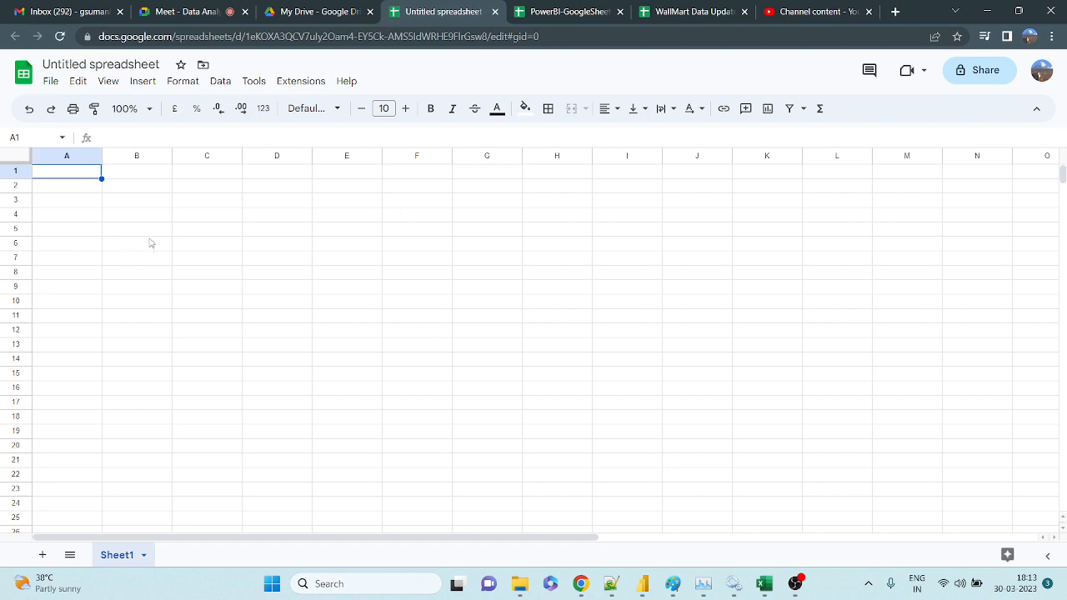
click(44, 555)
click(43, 555)
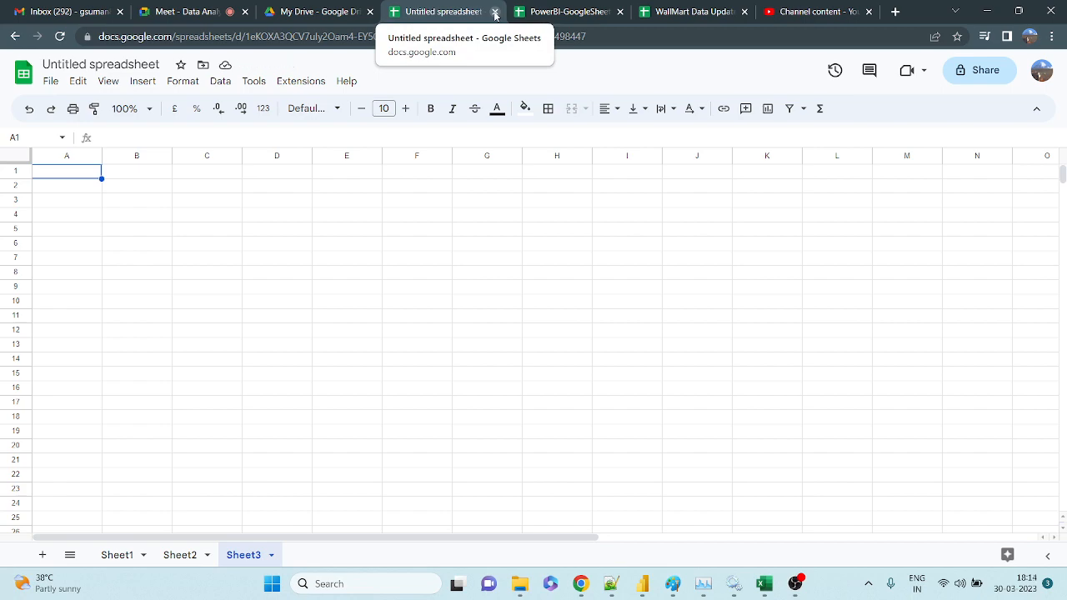
click(495, 13)
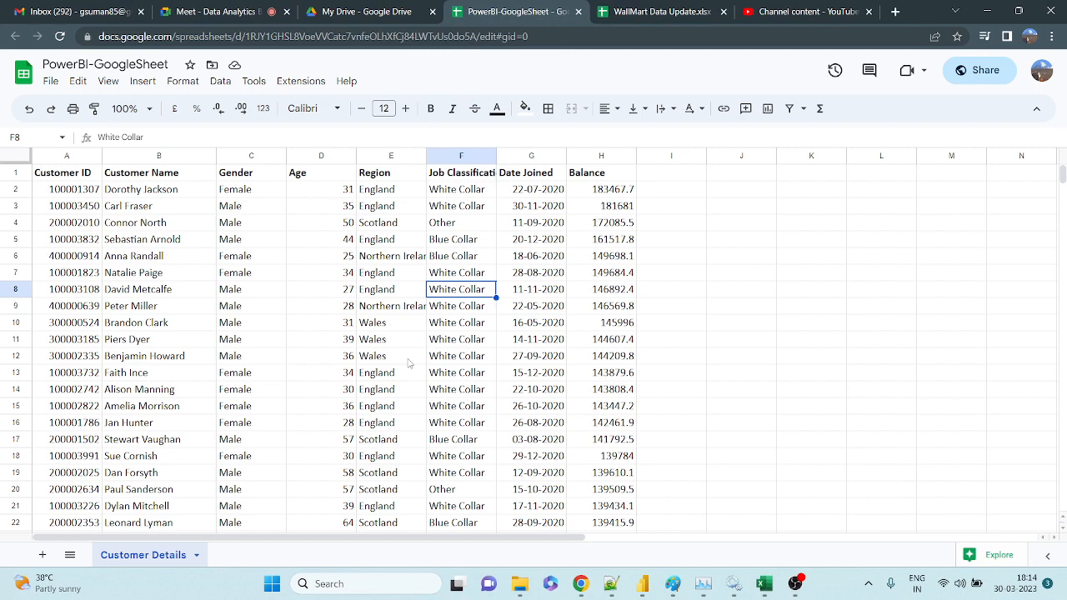
Check the loaded Power BI window, then return to the PowerBI-GoogleSheet browser window.
mouse_move(643, 584)
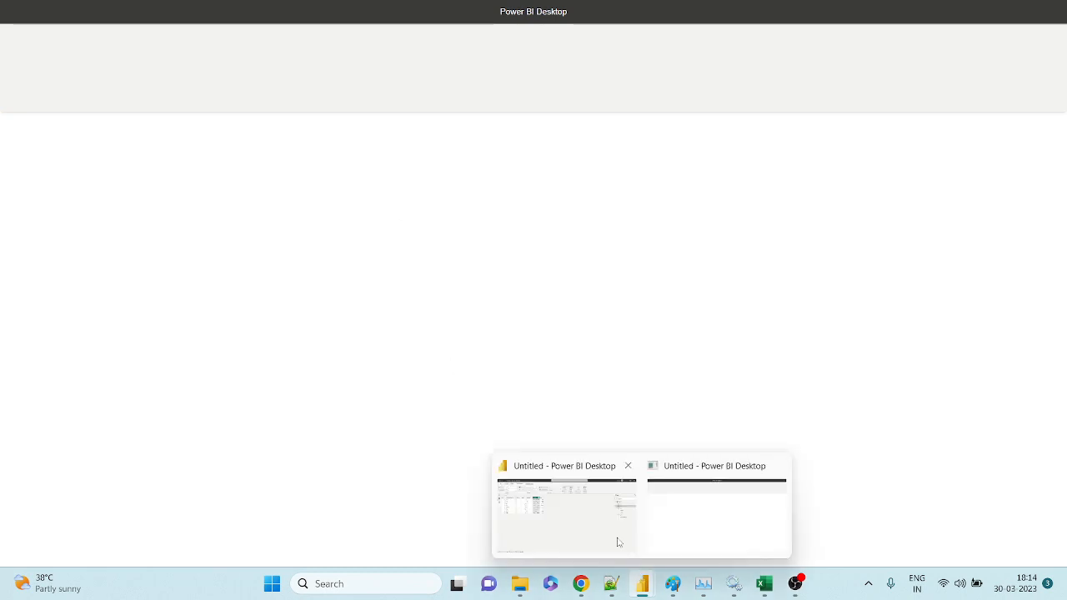
click(602, 530)
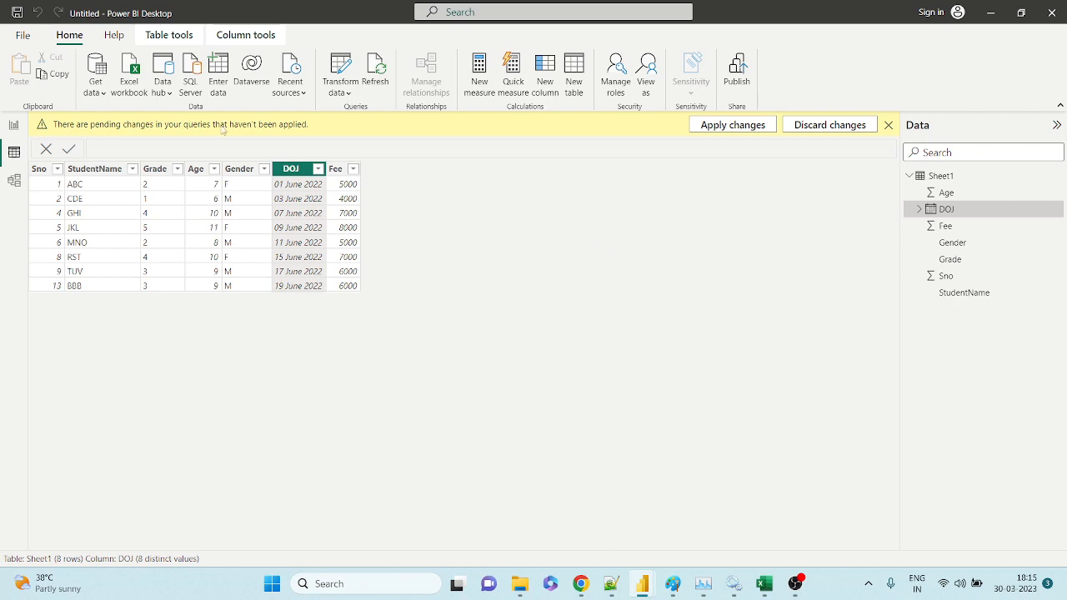
click(583, 593)
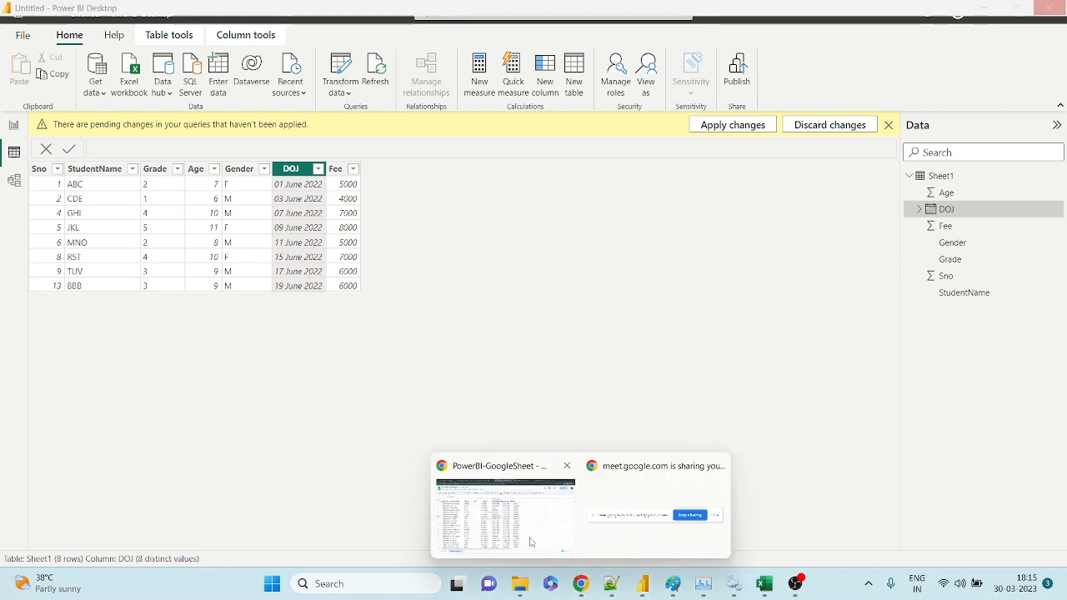
click(500, 500)
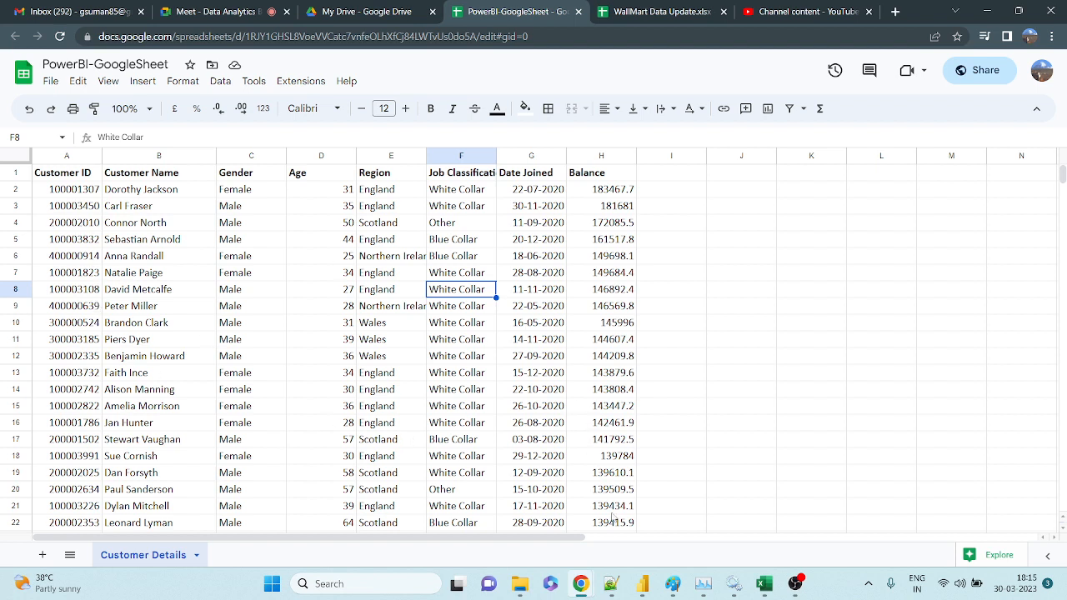
Select the PowerBI-GoogleSheet web address, then switch back to Power BI Desktop.
mouse_move(656, 592)
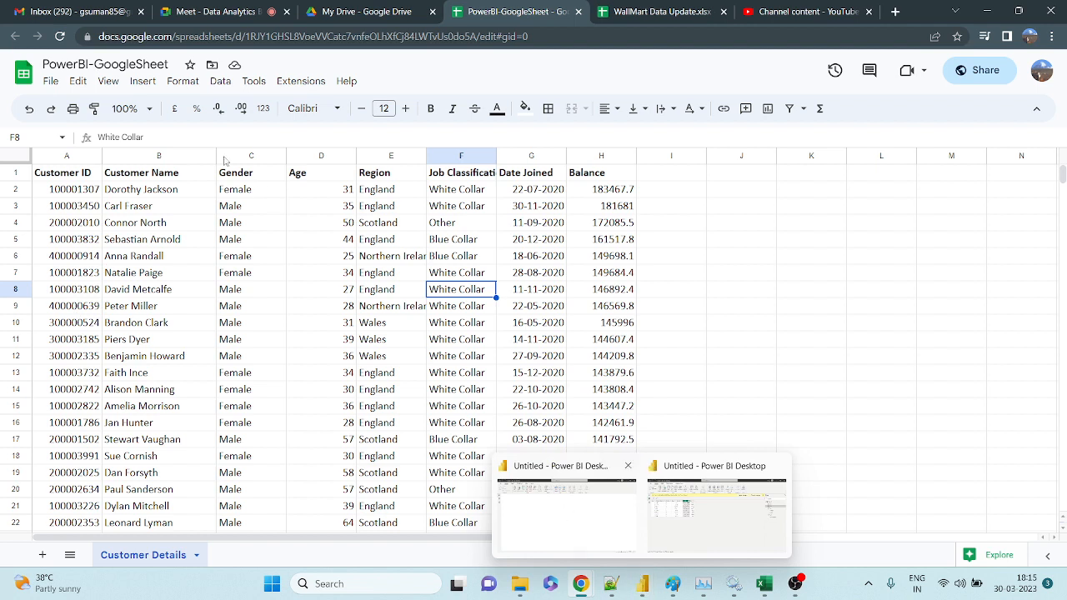
click(183, 30)
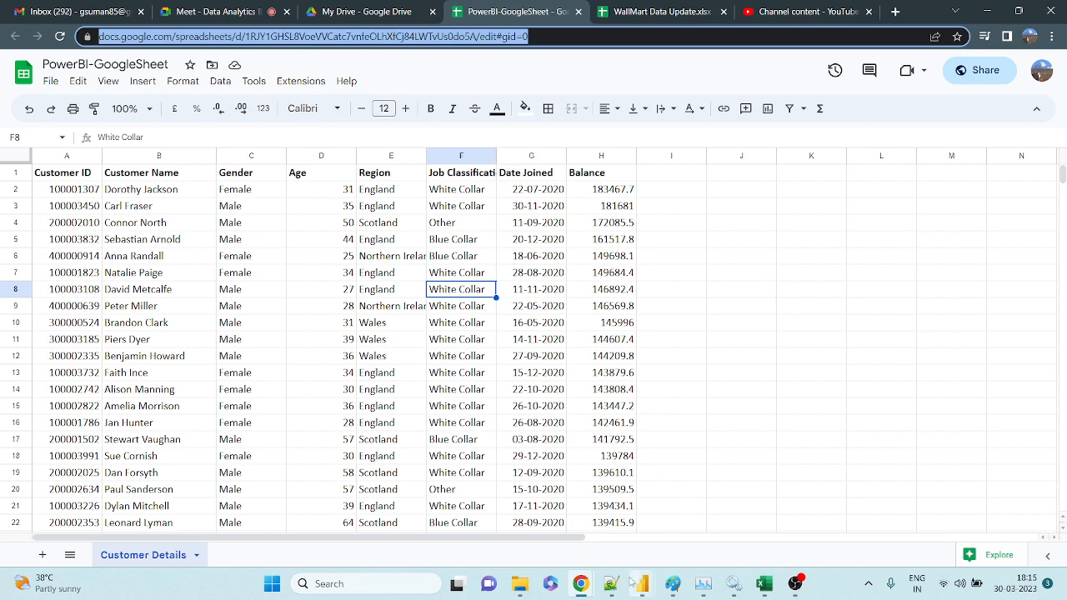
mouse_move(642, 583)
mouse_move(691, 534)
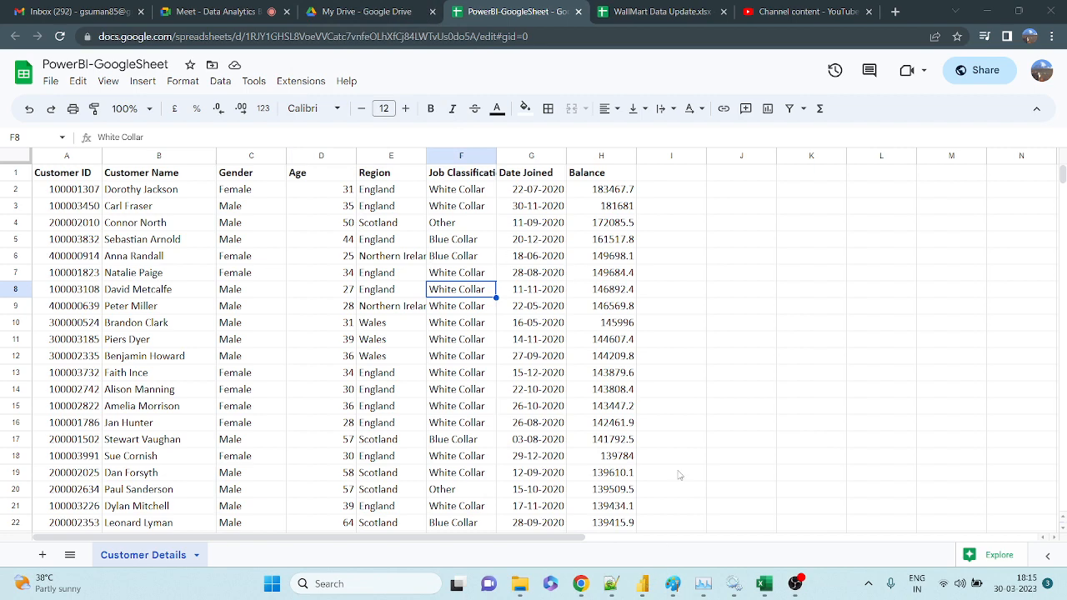
key(alt+Tab)
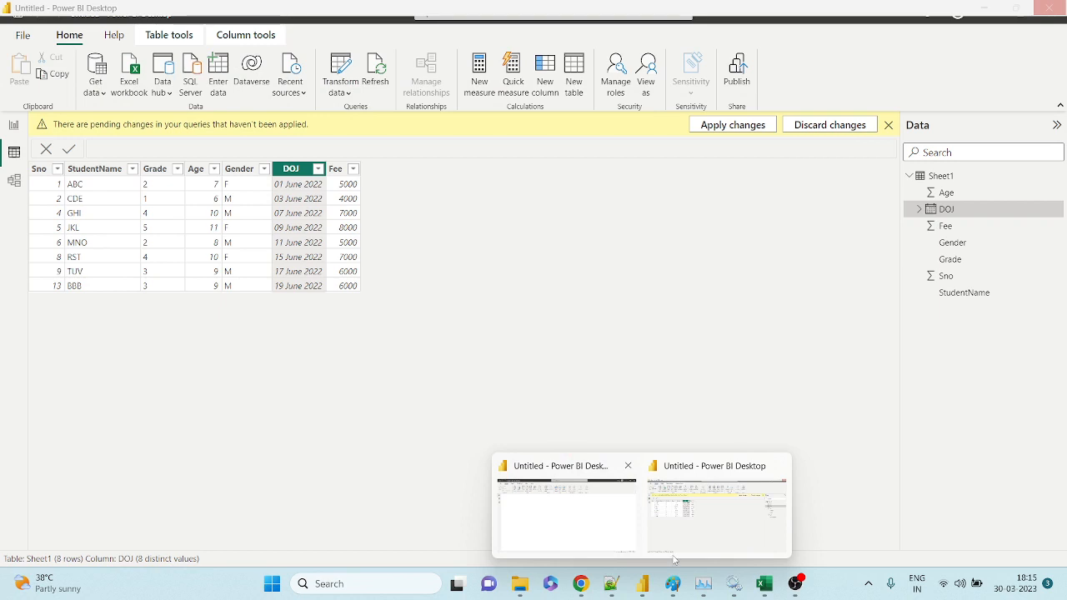
Bring the PowerBI-GoogleSheet window forward and select its entire https web address.
mouse_move(628, 520)
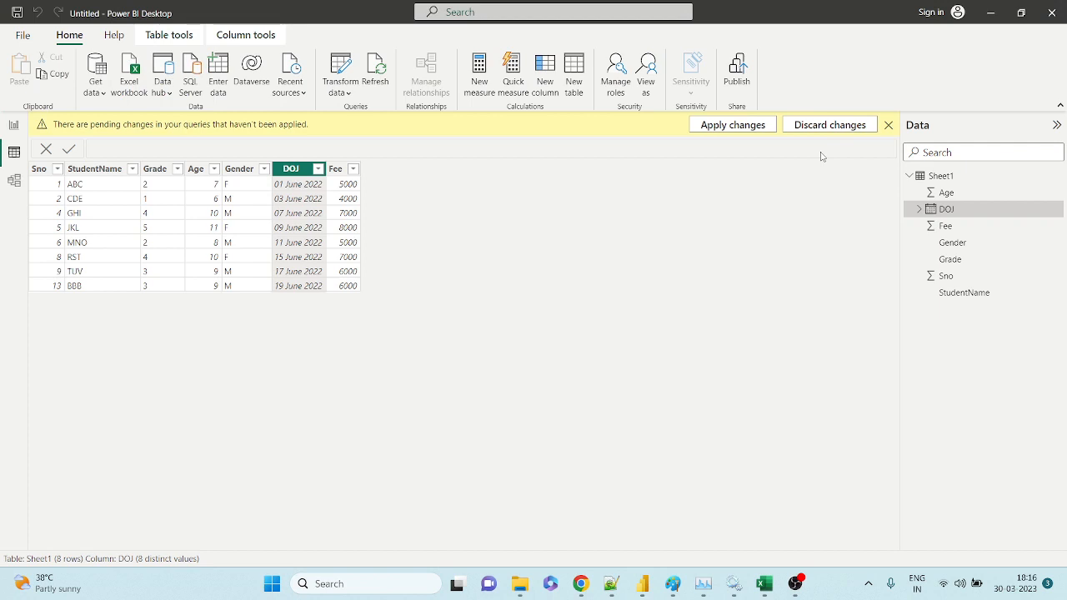
mouse_move(581, 586)
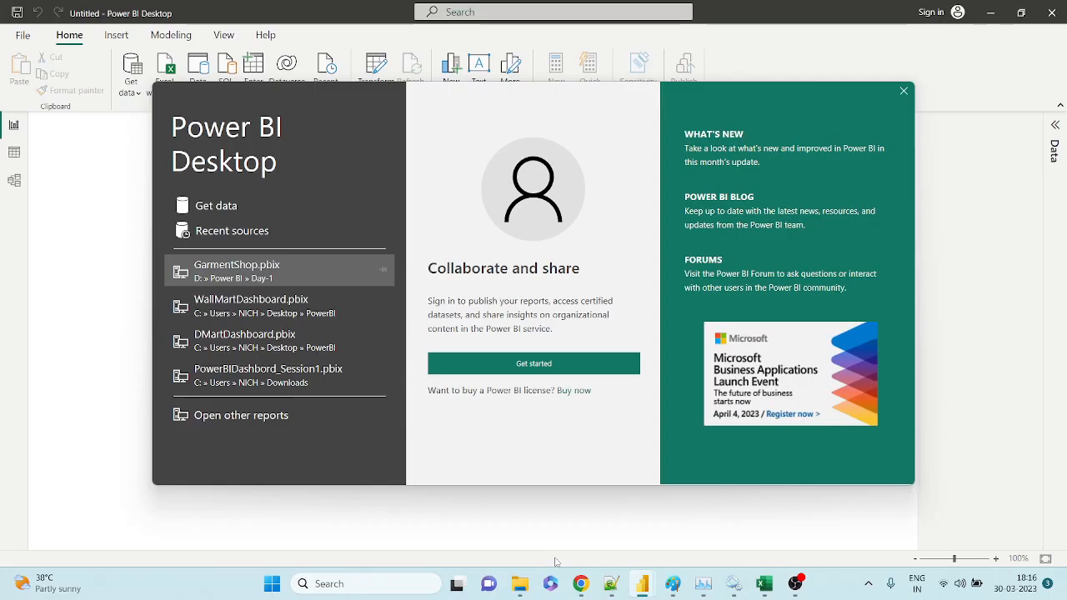
click(525, 517)
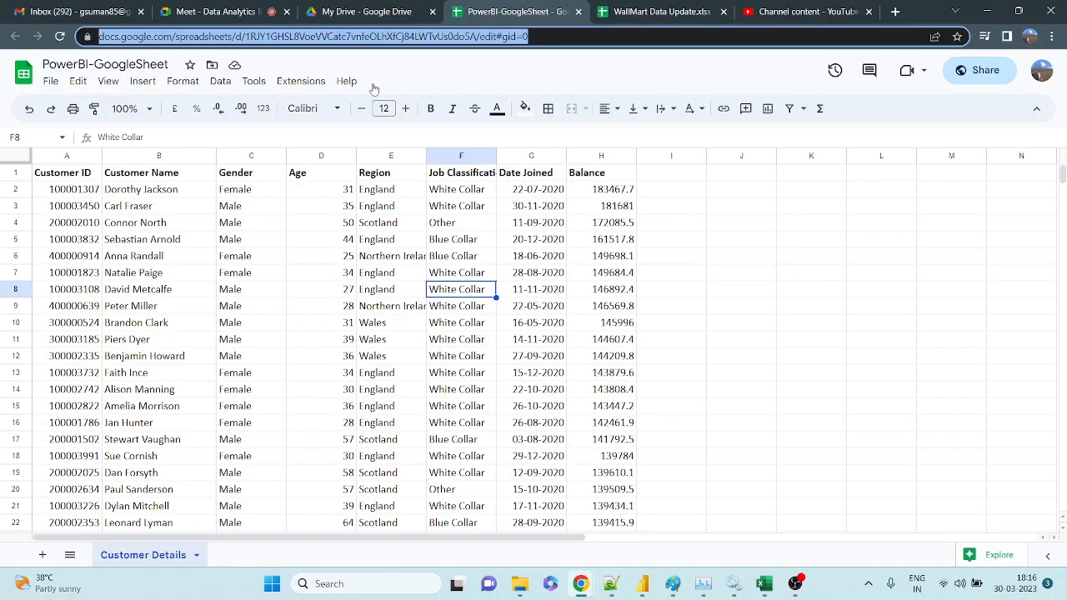
click(415, 37)
key(ctrl+a)
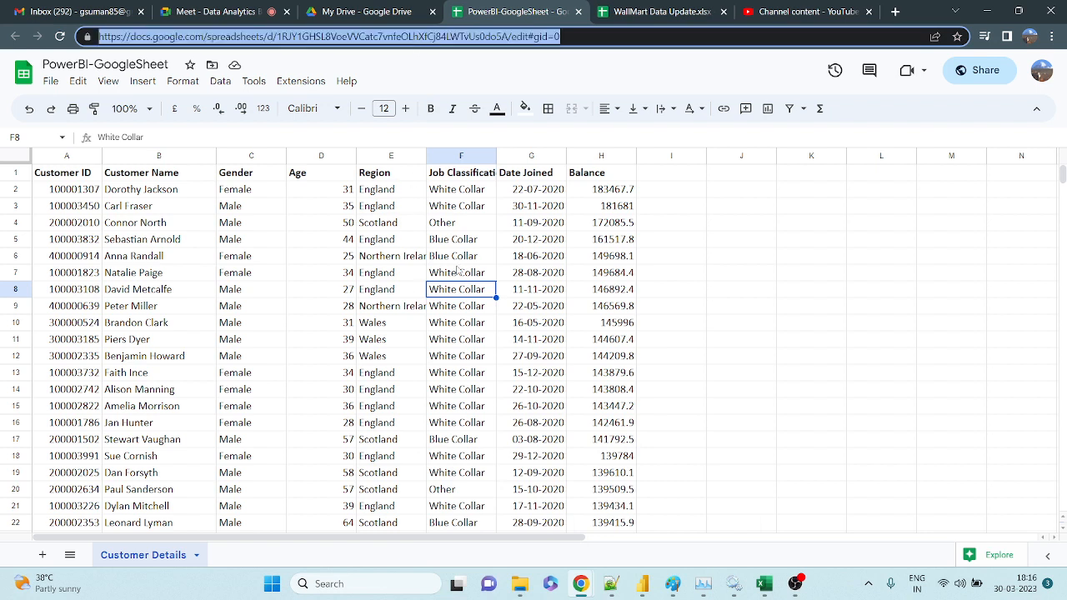
Discard the Sheet1 window's pending query changes and move to the empty Page 1 report window.
click(646, 585)
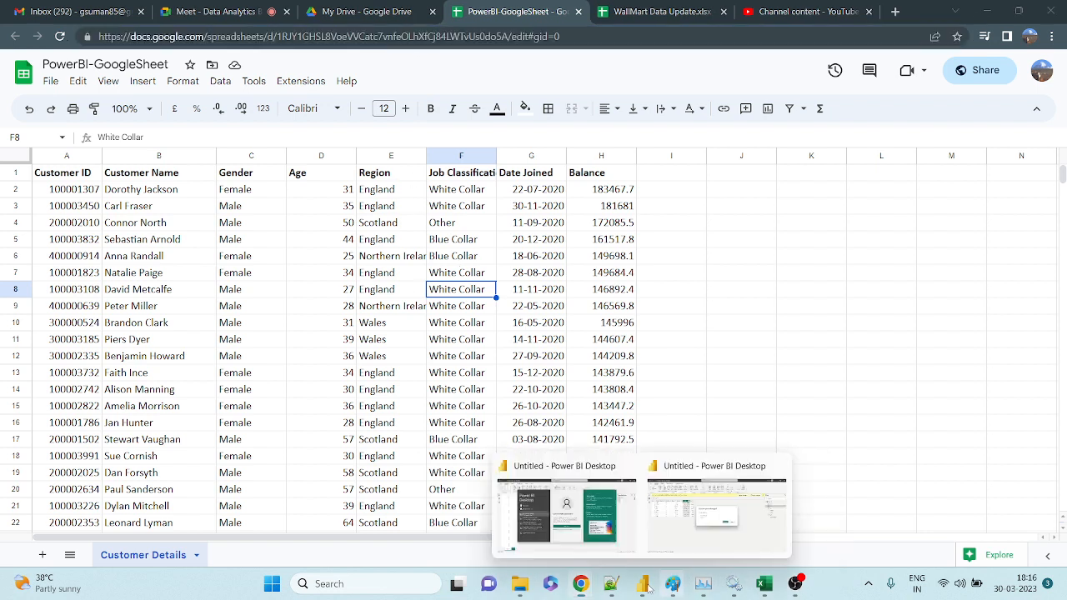
click(553, 525)
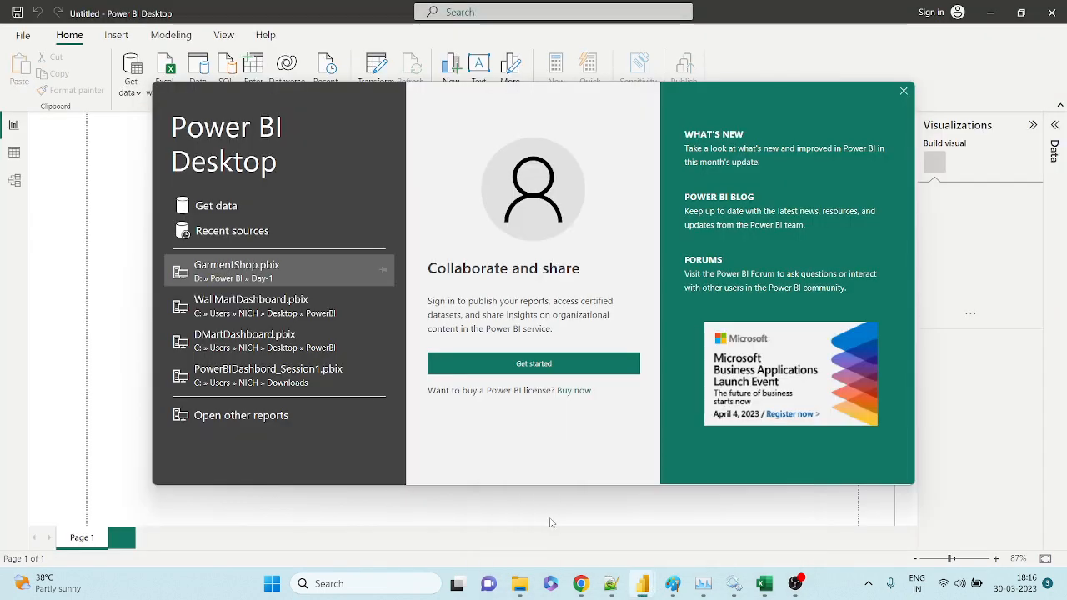
click(902, 93)
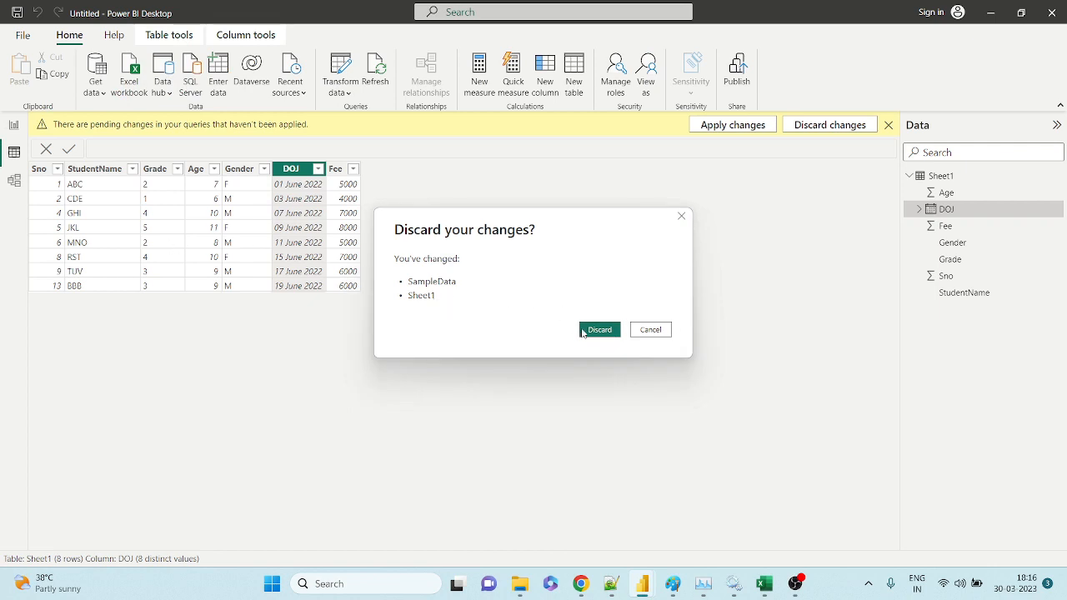
click(582, 330)
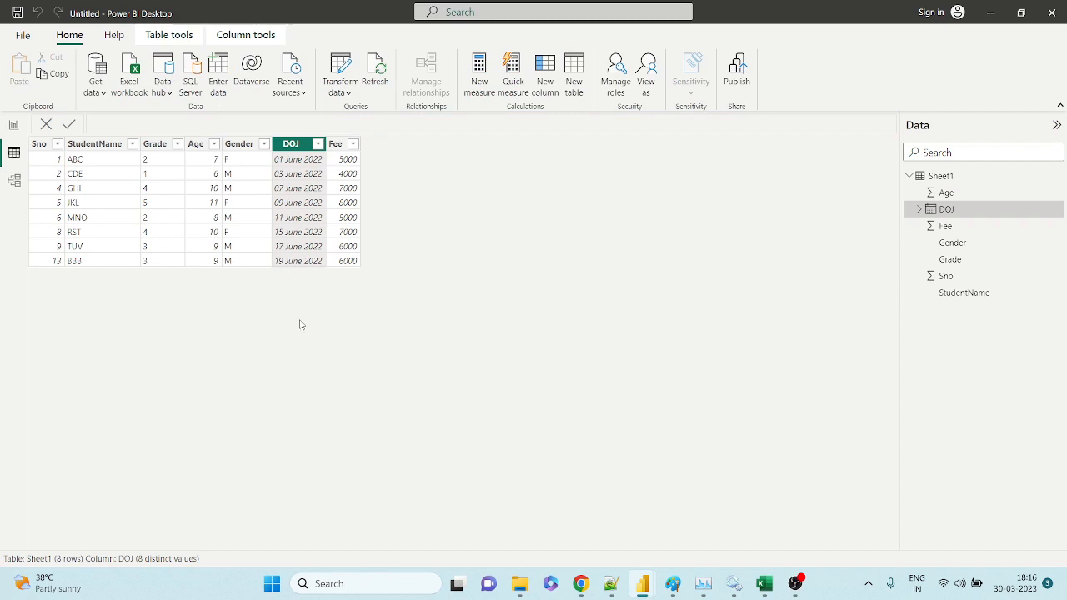
mouse_move(639, 590)
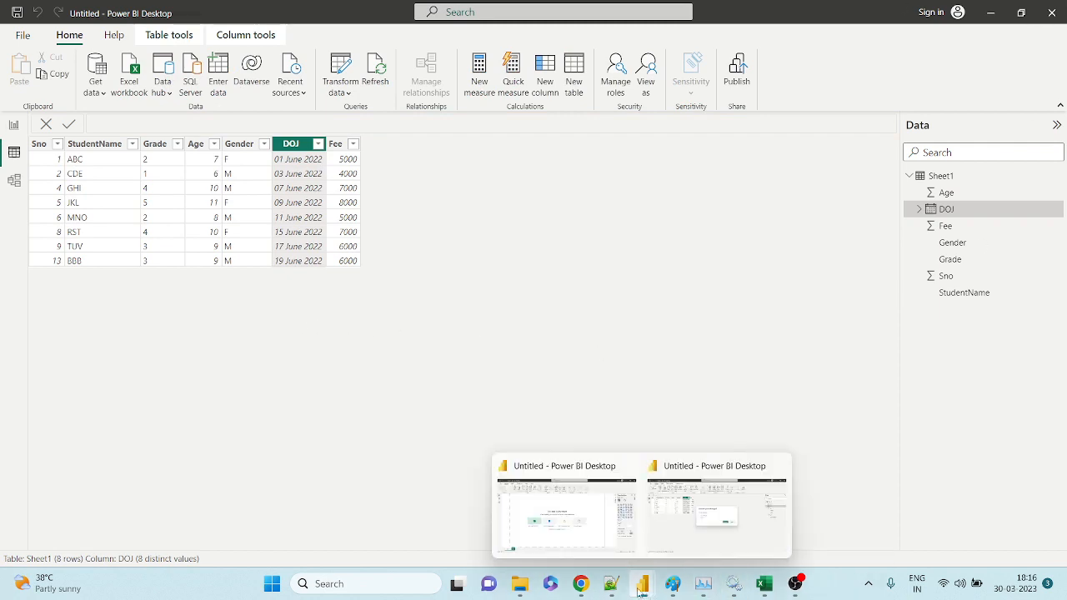
click(584, 526)
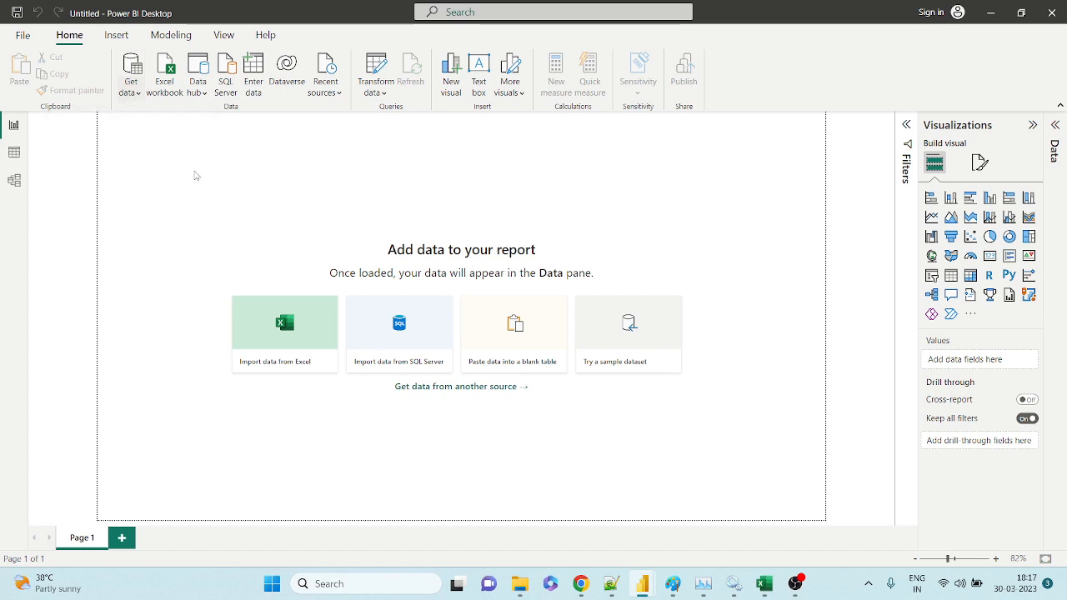
Search the Get Data connector catalogue for GOOGLE and connect using Google Sheets.
click(141, 96)
click(132, 92)
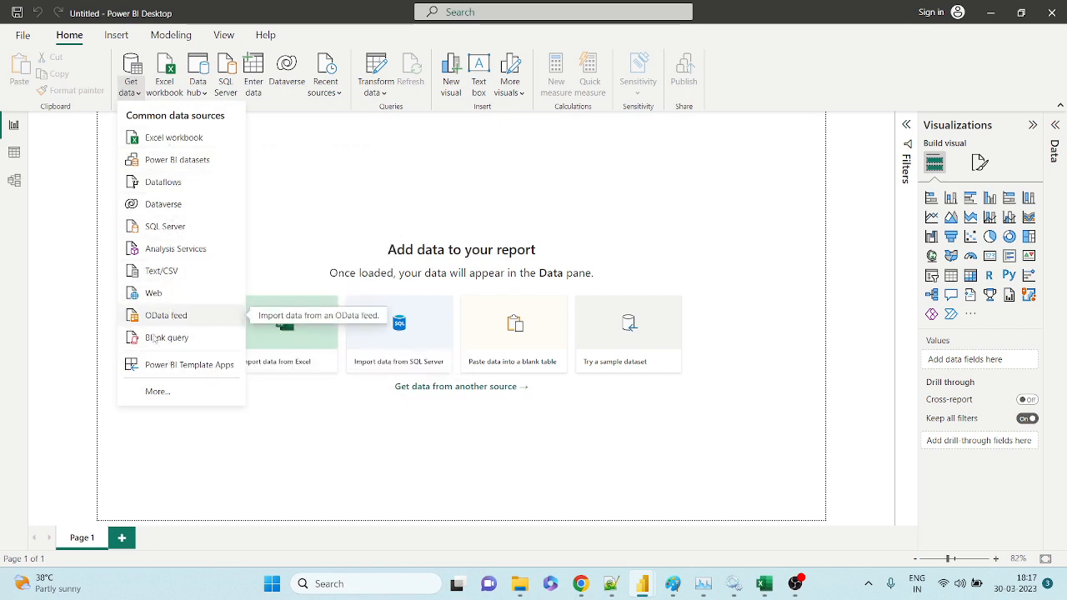
click(160, 396)
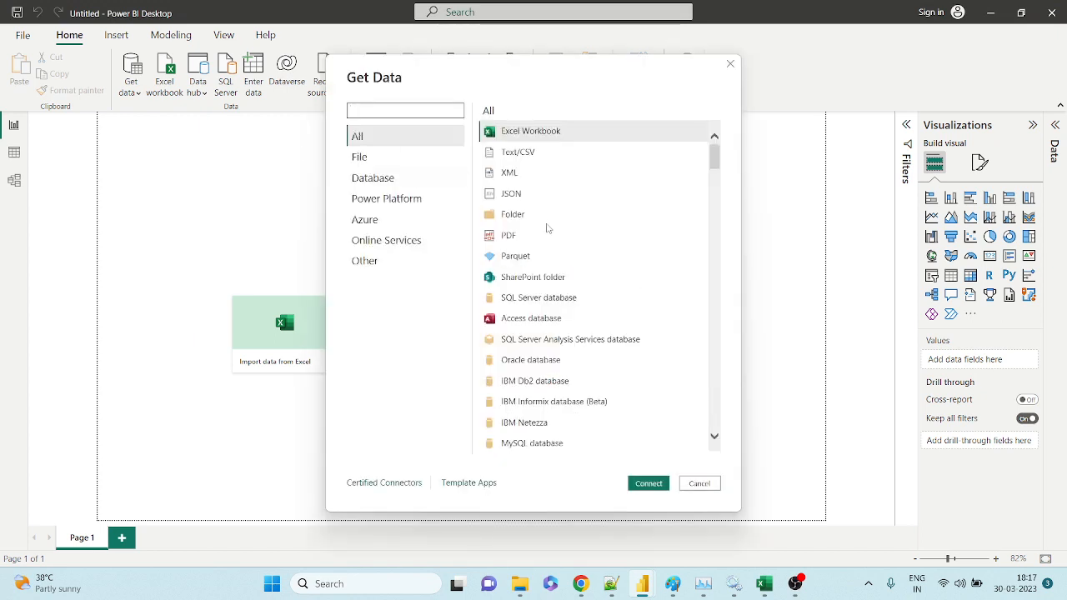
scroll(547, 227, down, 15)
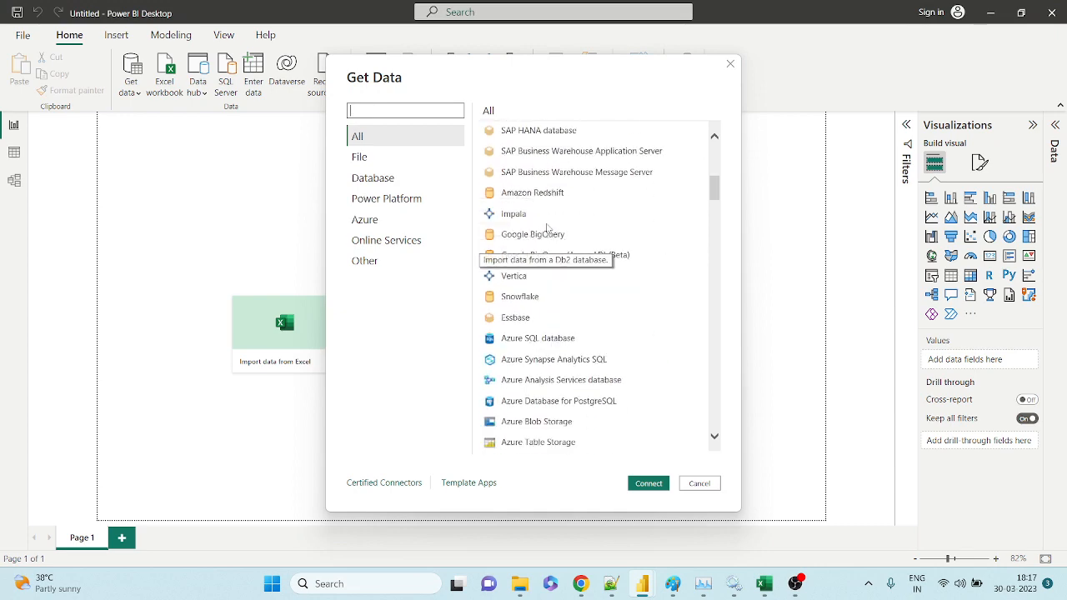
scroll(547, 226, down, 15)
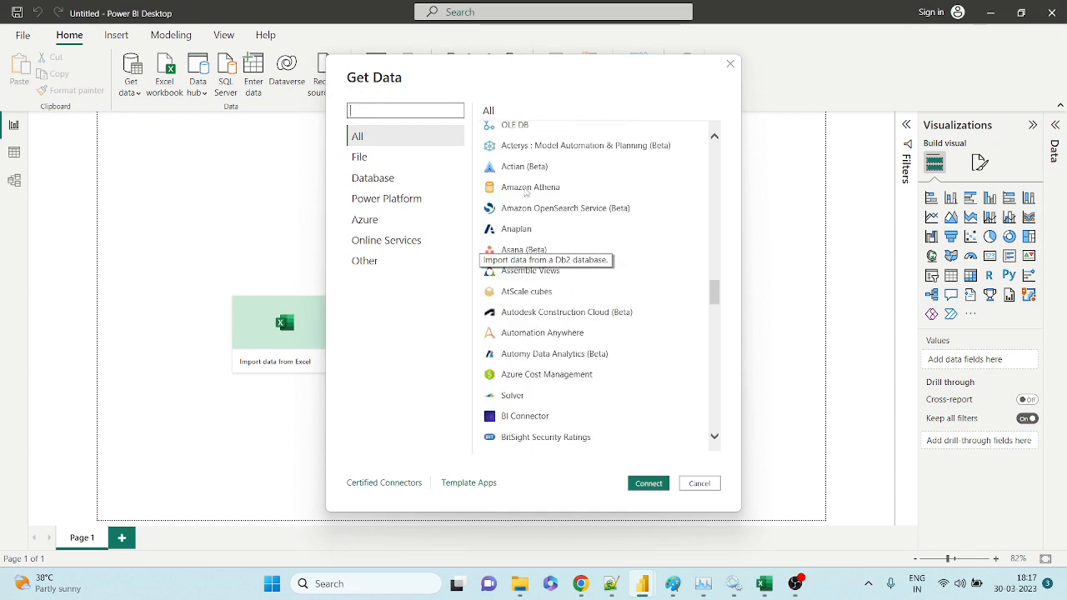
text(GOOGLE)
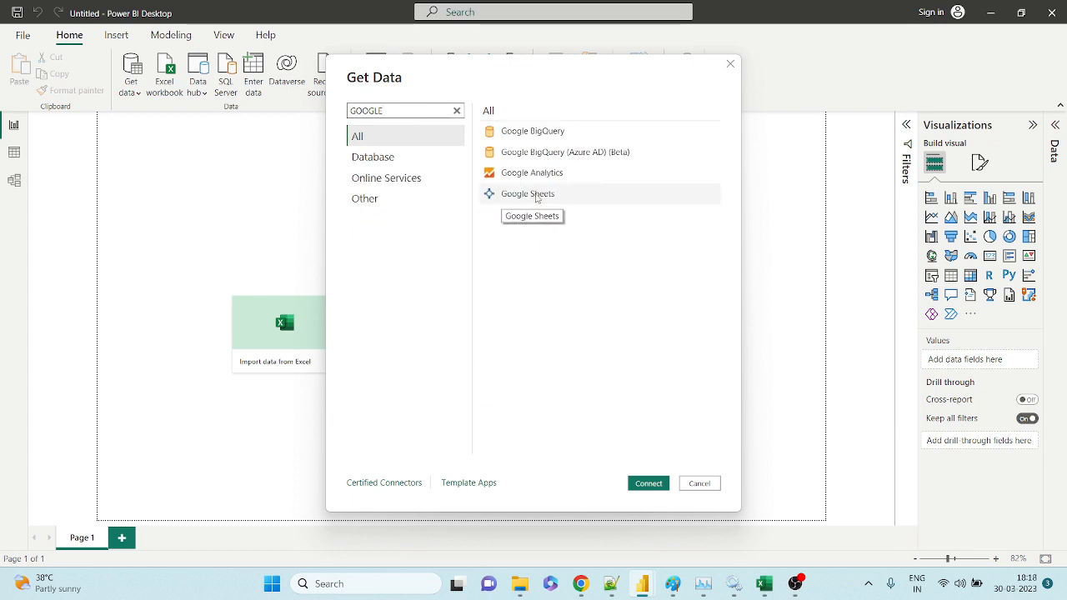
click(537, 197)
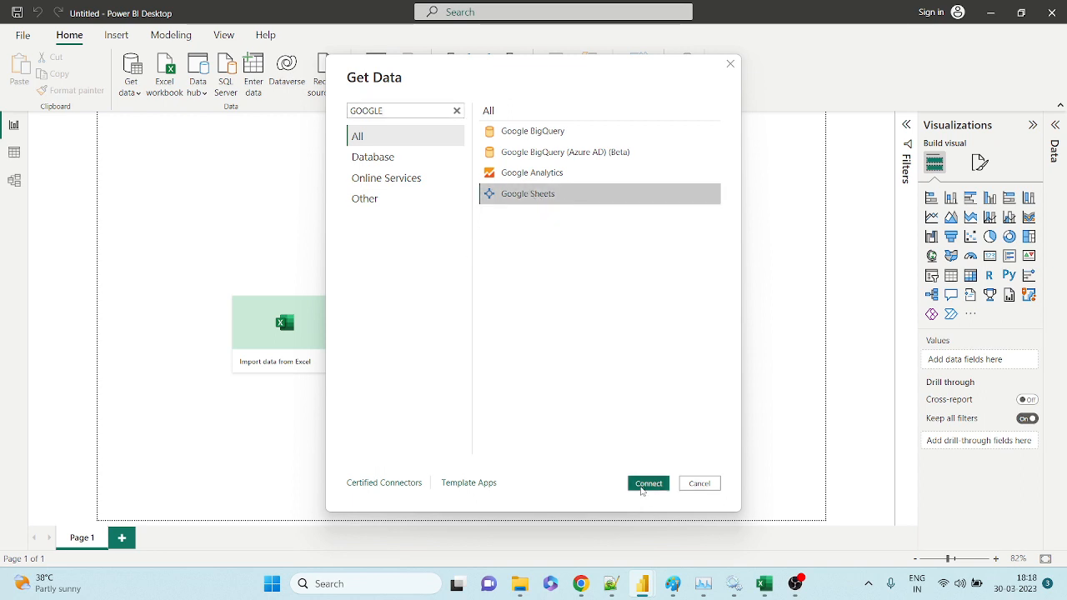
click(641, 490)
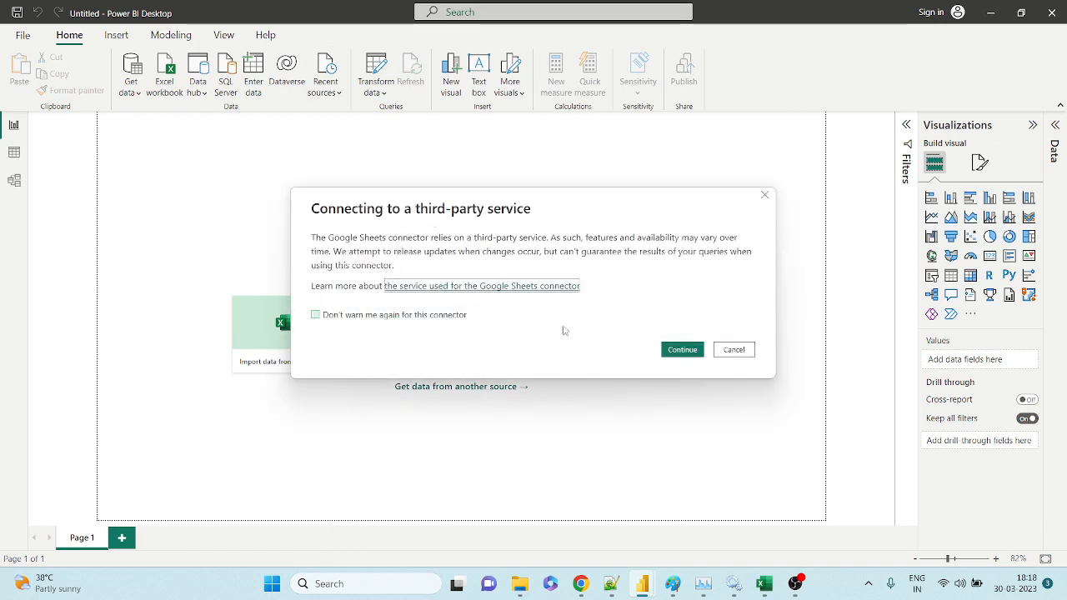
Accept the connector notice and connect to the Google Sheet by pasting its web address.
click(671, 354)
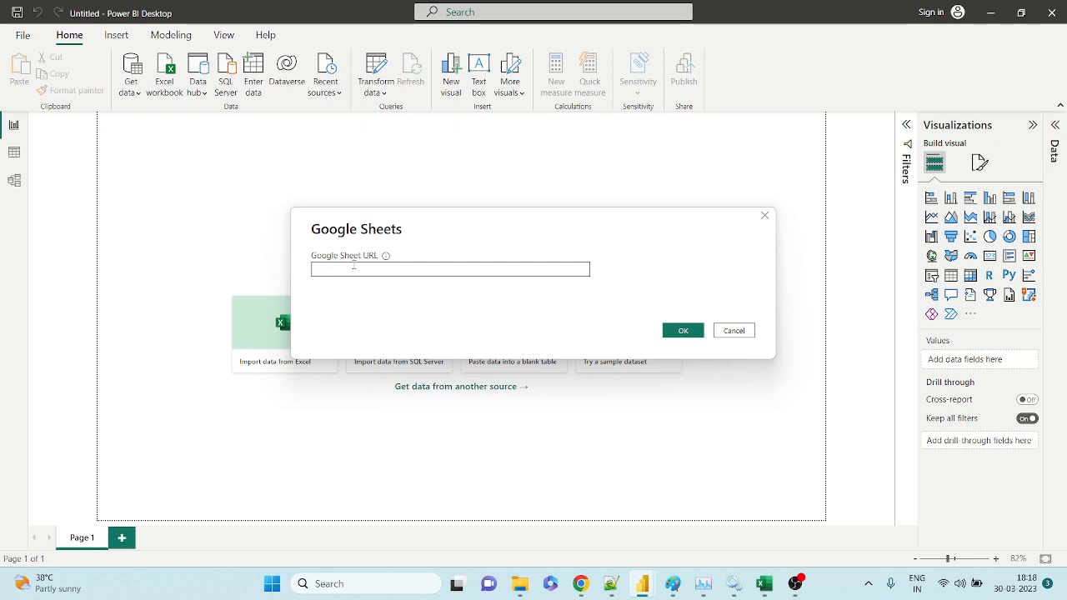
mouse_move(580, 584)
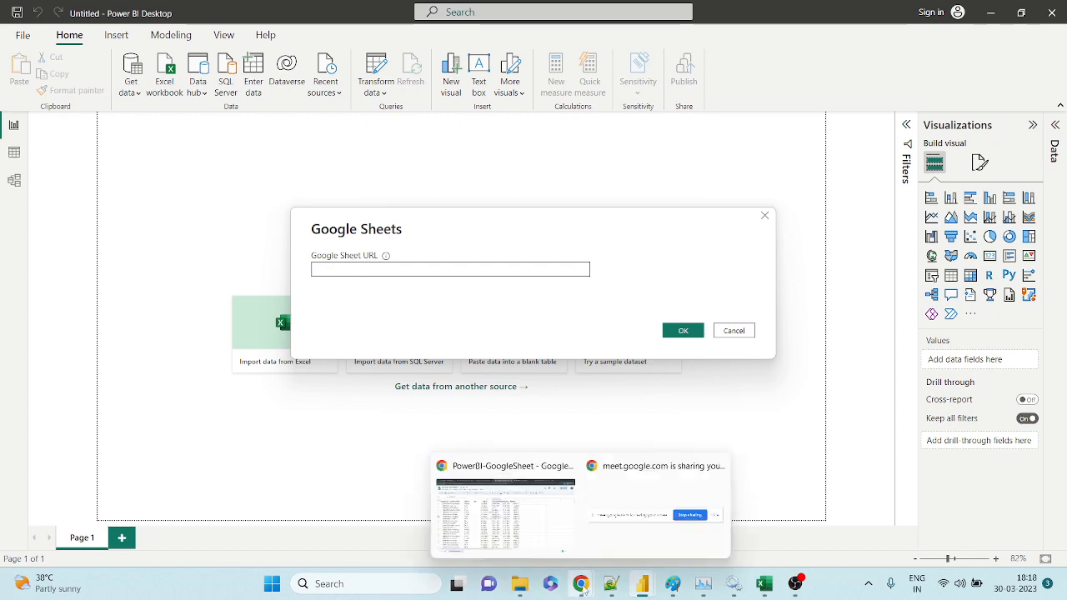
click(510, 540)
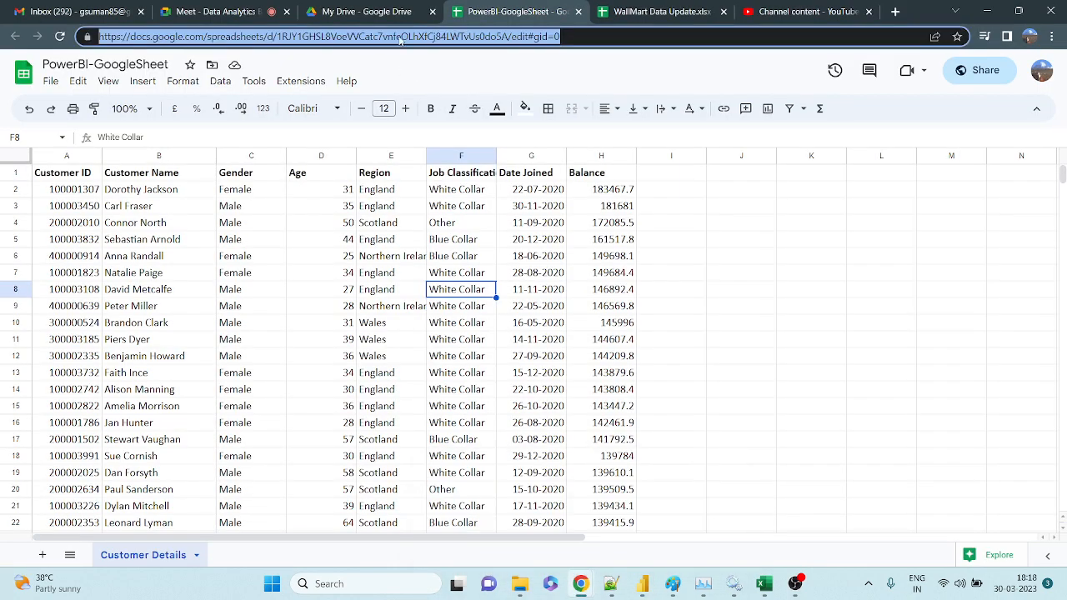
key(alt+Tab)
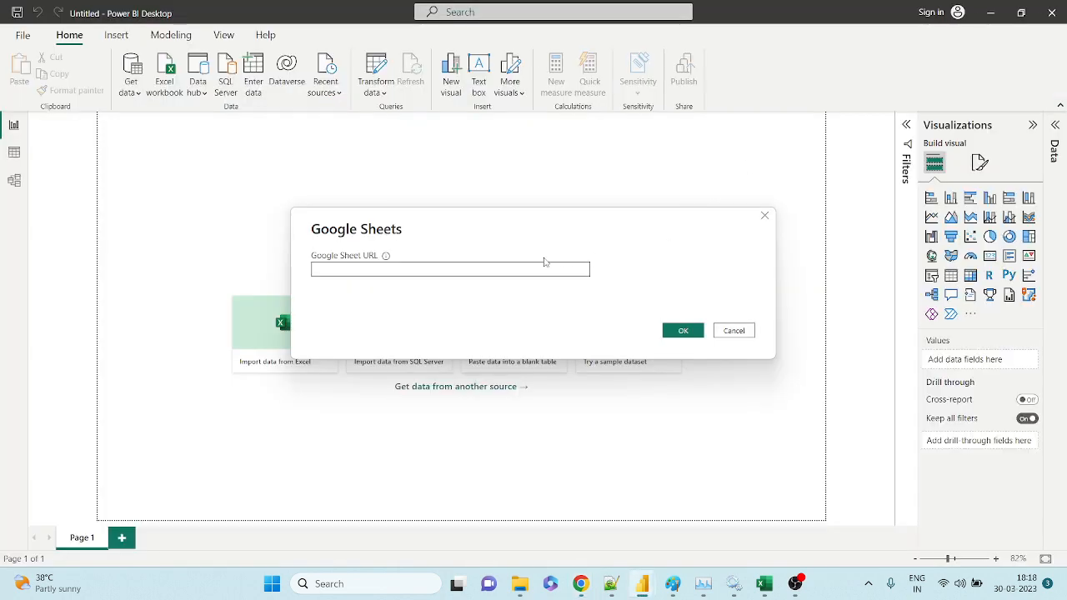
click(496, 269)
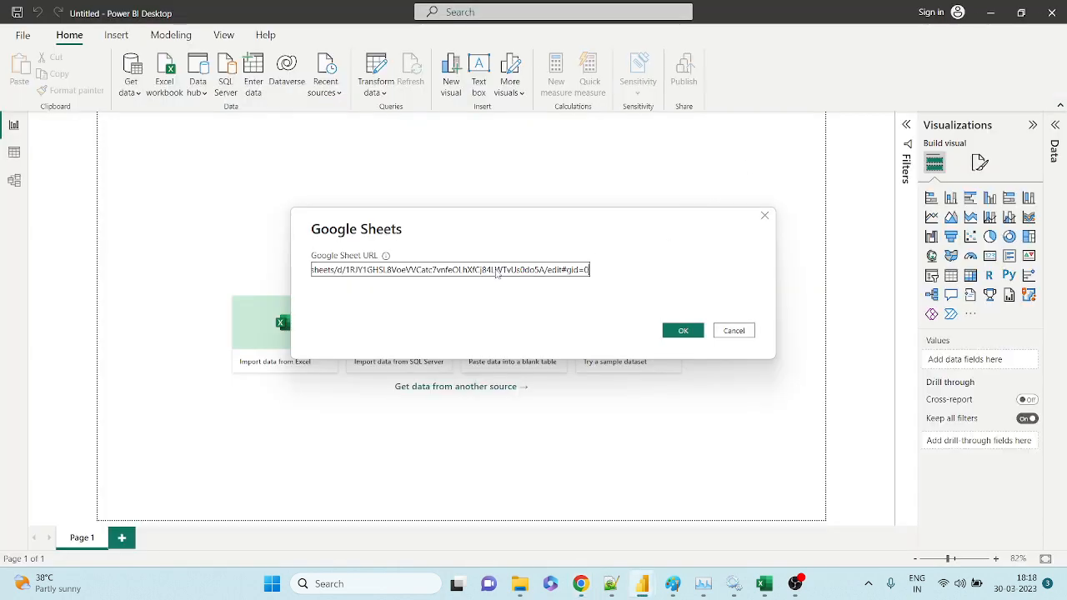
click(679, 333)
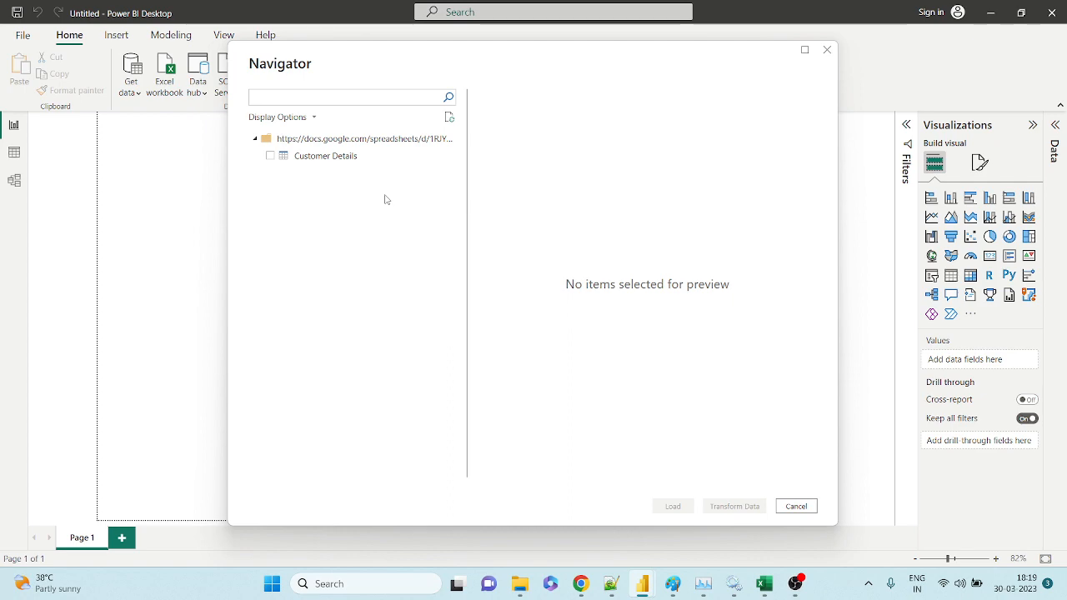
Move between the Google Sheet, the Meet call and the Power BI Navigator windows.
key(alt+Tab)
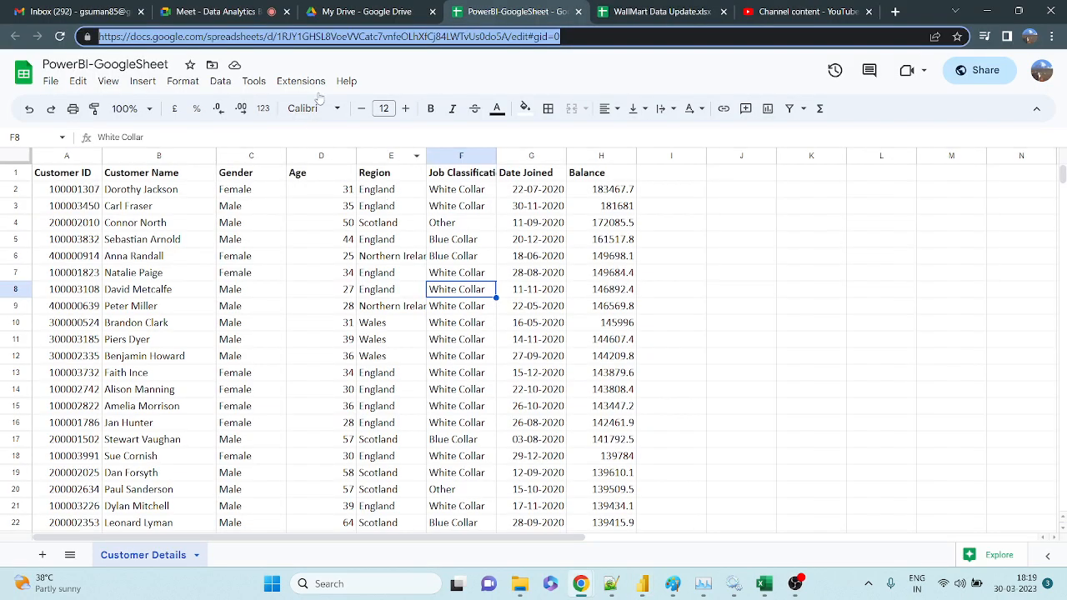
click(320, 40)
key(alt+Tab)
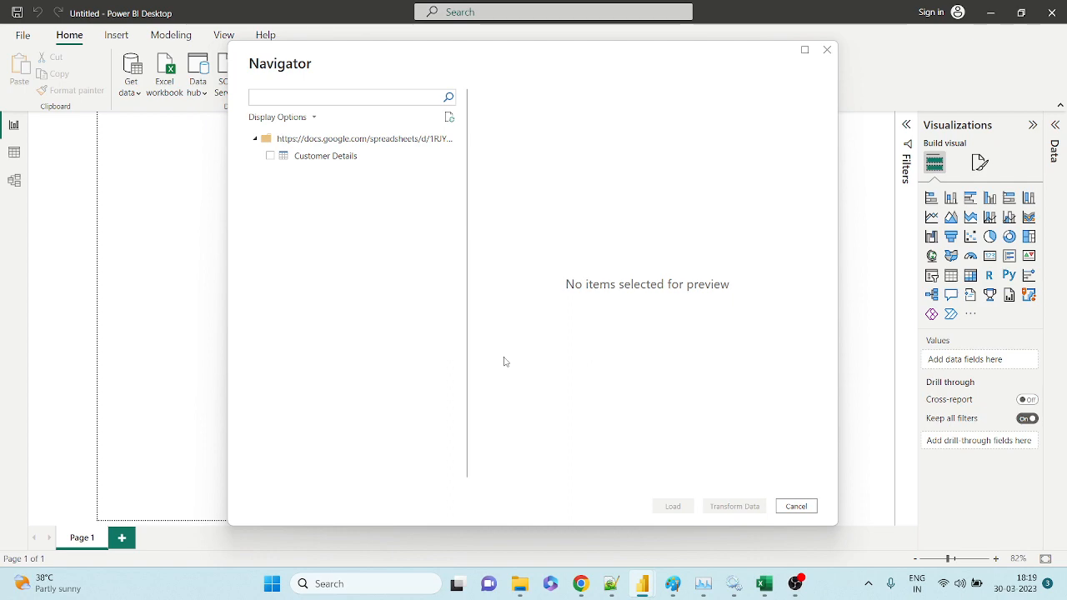
key(alt+Tab)
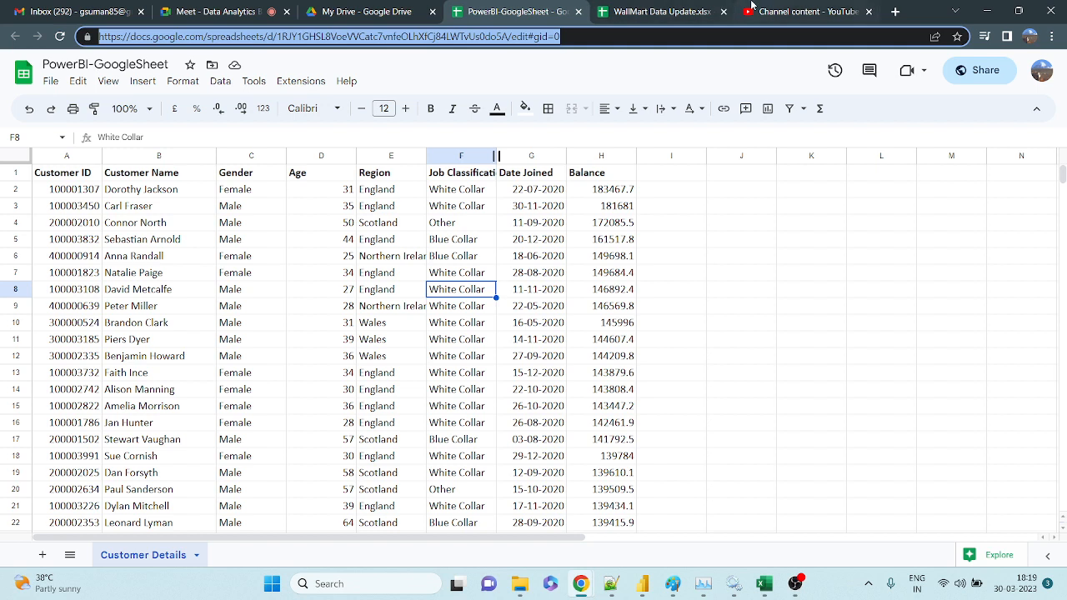
key(ctrl+Tab)
key(ctrl+Tab)
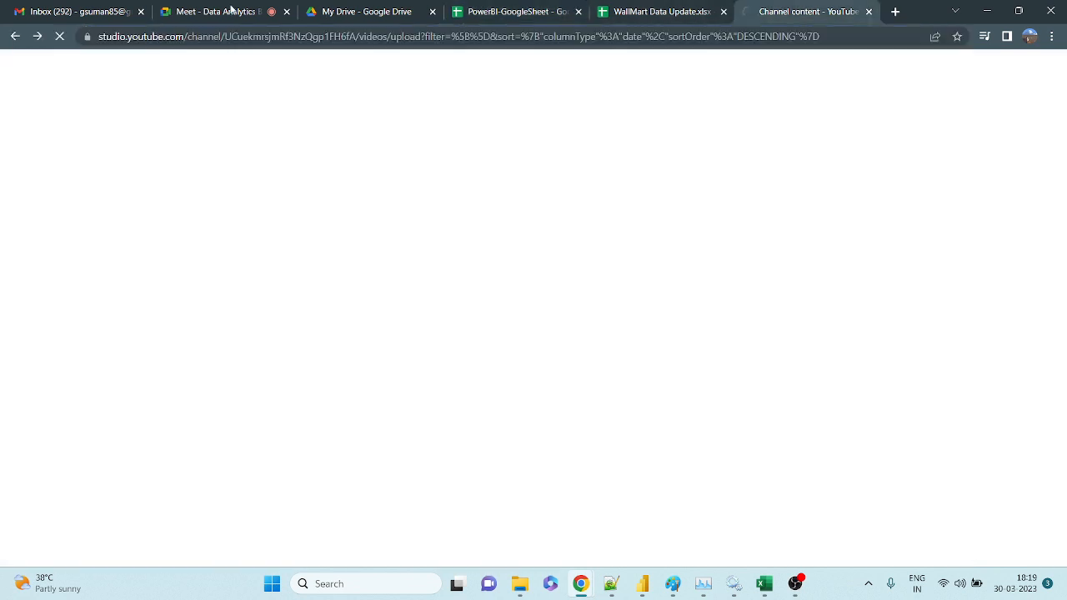
click(232, 10)
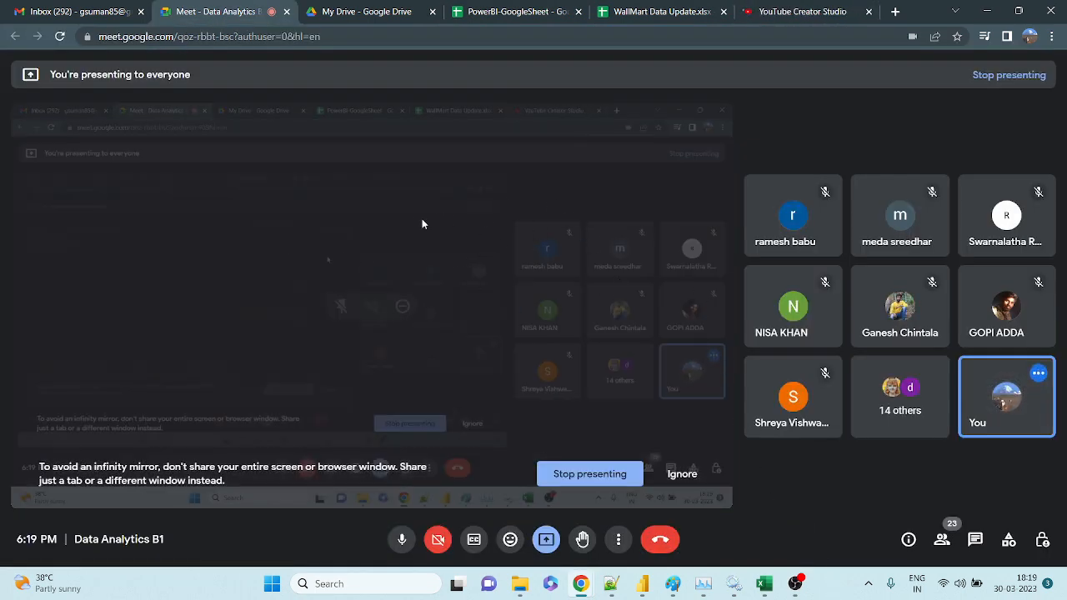
mouse_move(787, 588)
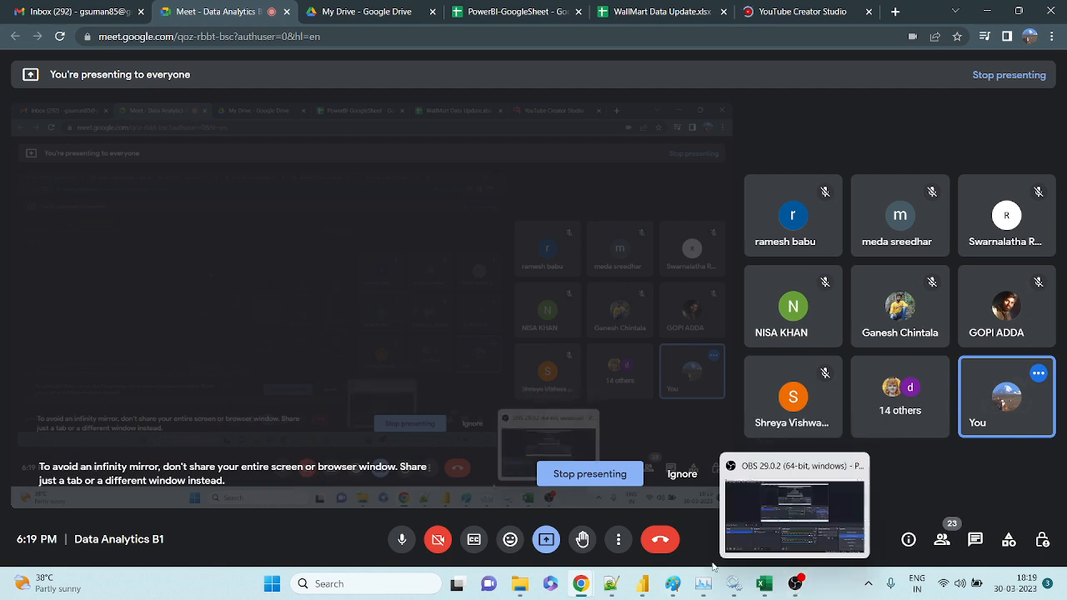
mouse_move(644, 586)
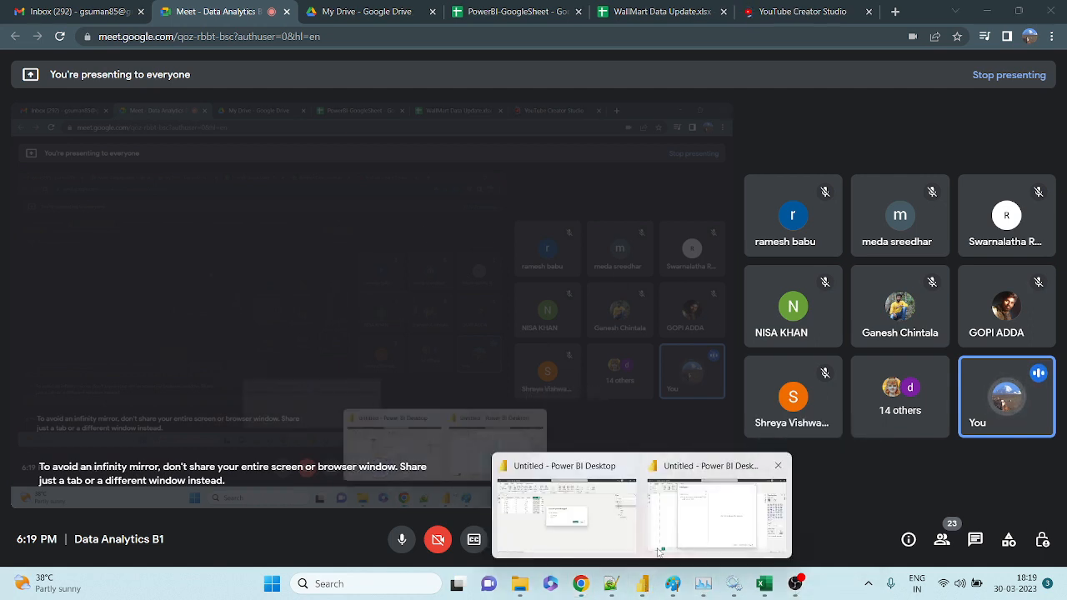
click(571, 517)
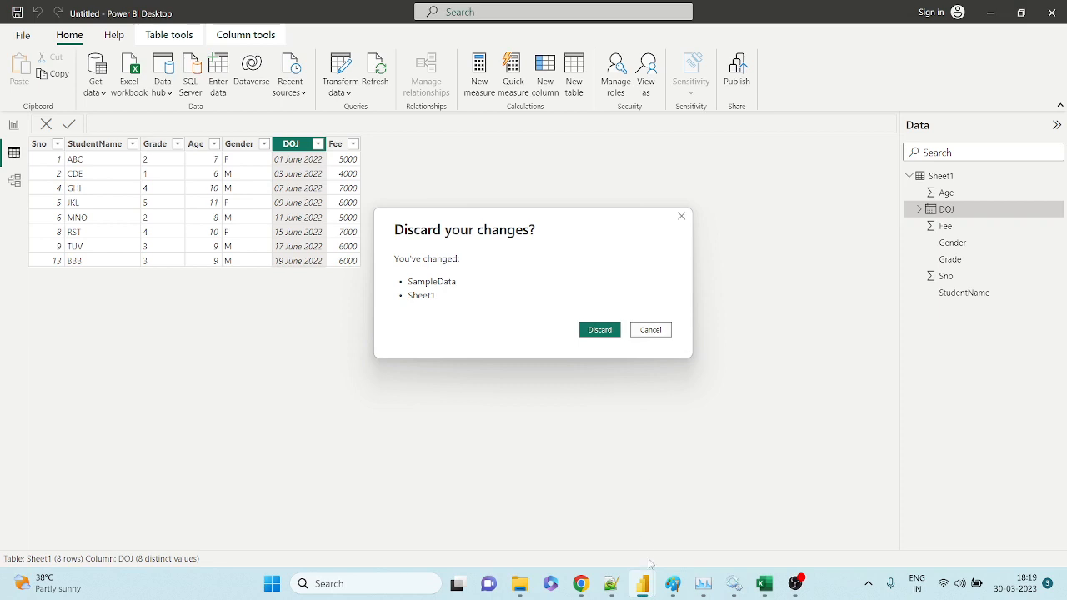
mouse_move(643, 584)
click(695, 525)
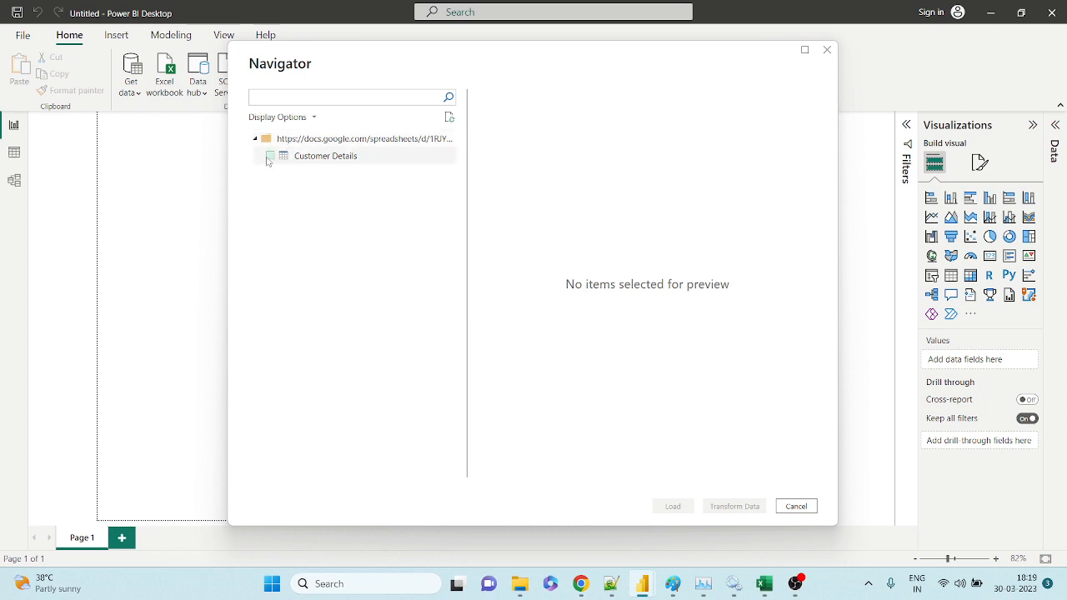
Admit the waiting guest into the Google Meet call.
mouse_move(580, 584)
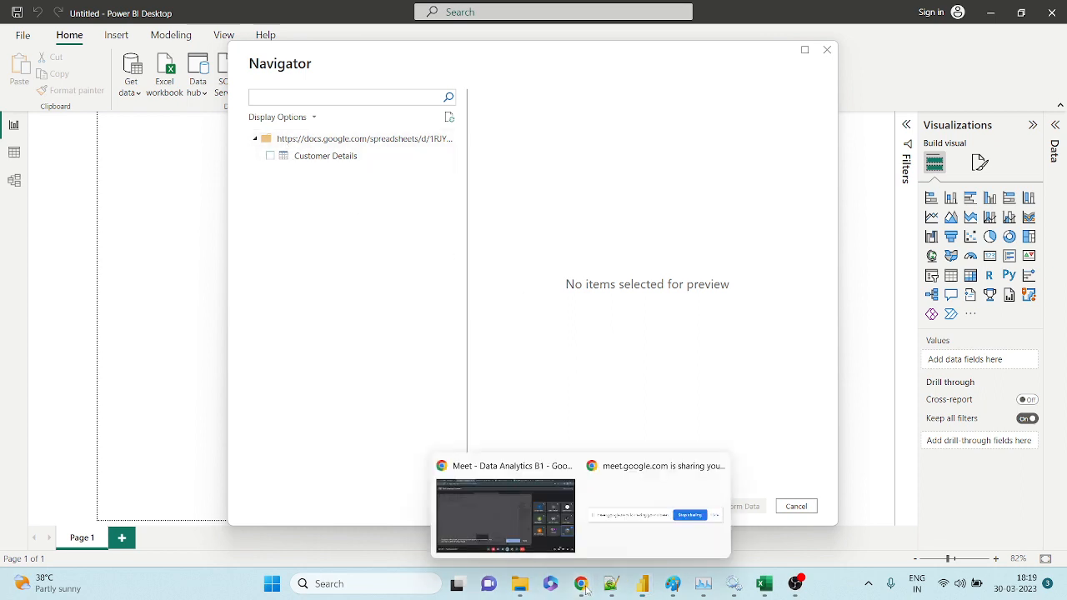
click(536, 513)
click(519, 11)
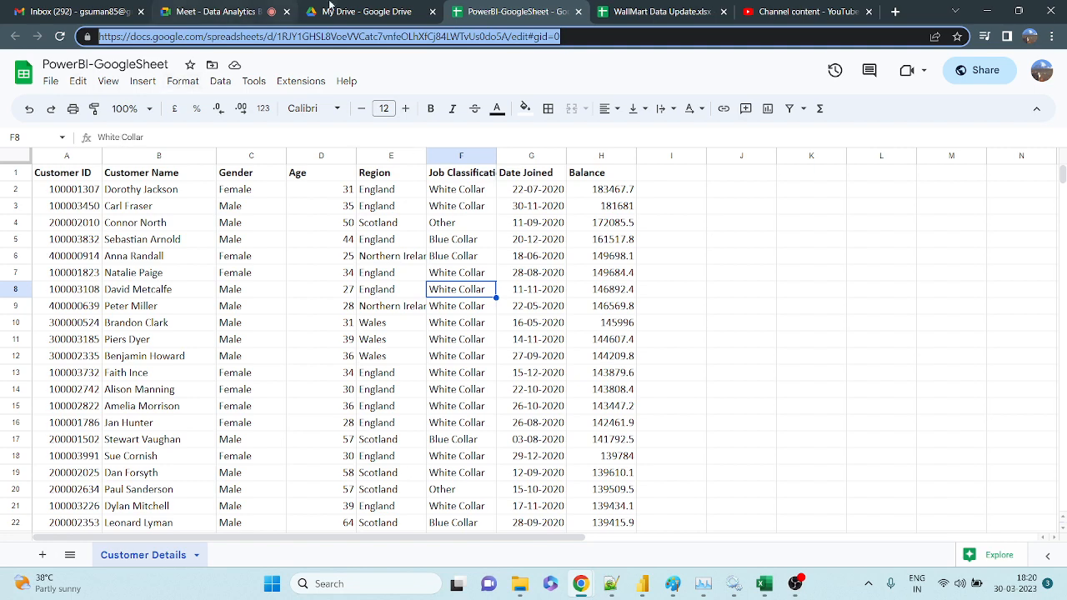
click(223, 11)
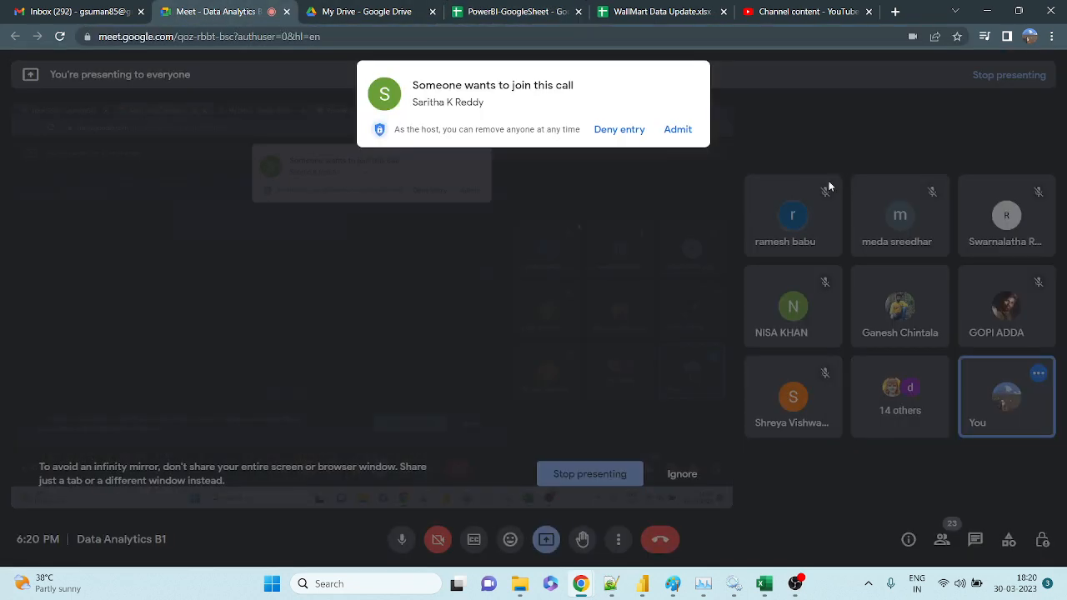
click(682, 130)
Pass through the Drive and spreadsheet tabs and return to the Power BI Navigator.
click(416, 12)
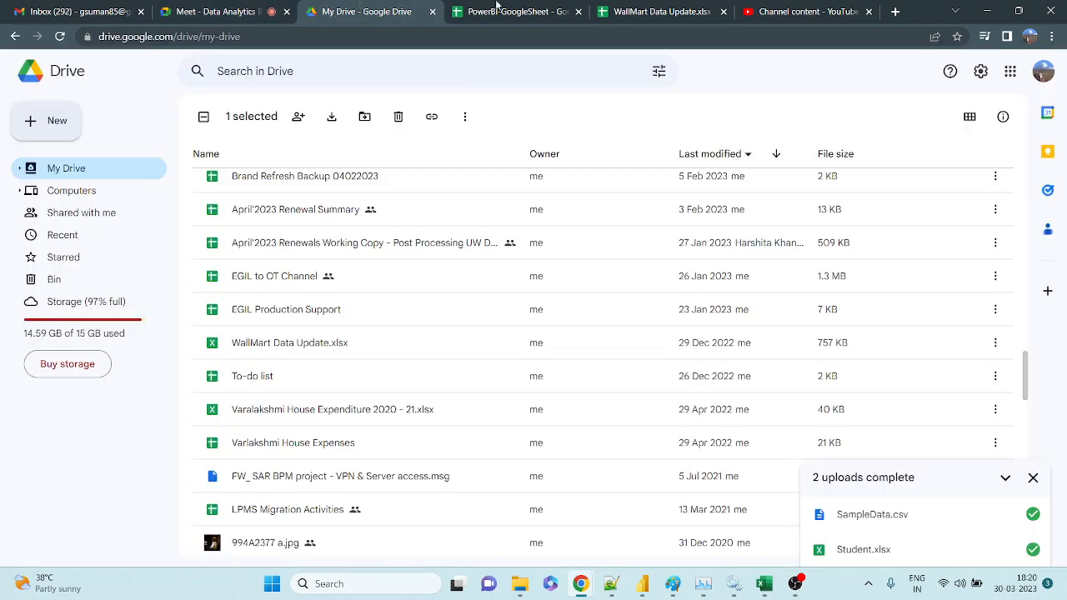
click(495, 8)
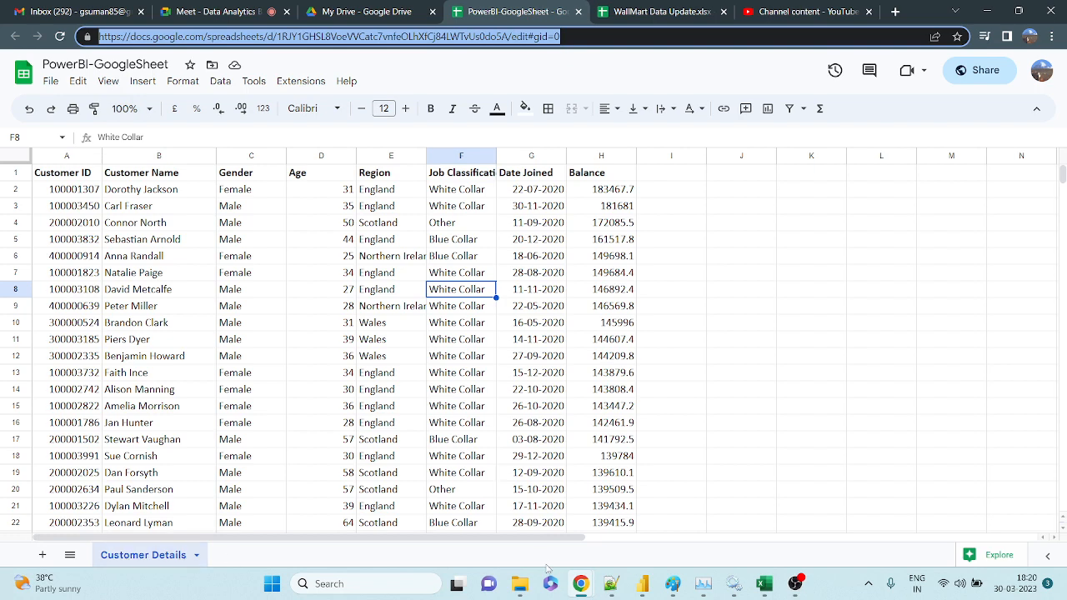
mouse_move(642, 584)
click(690, 498)
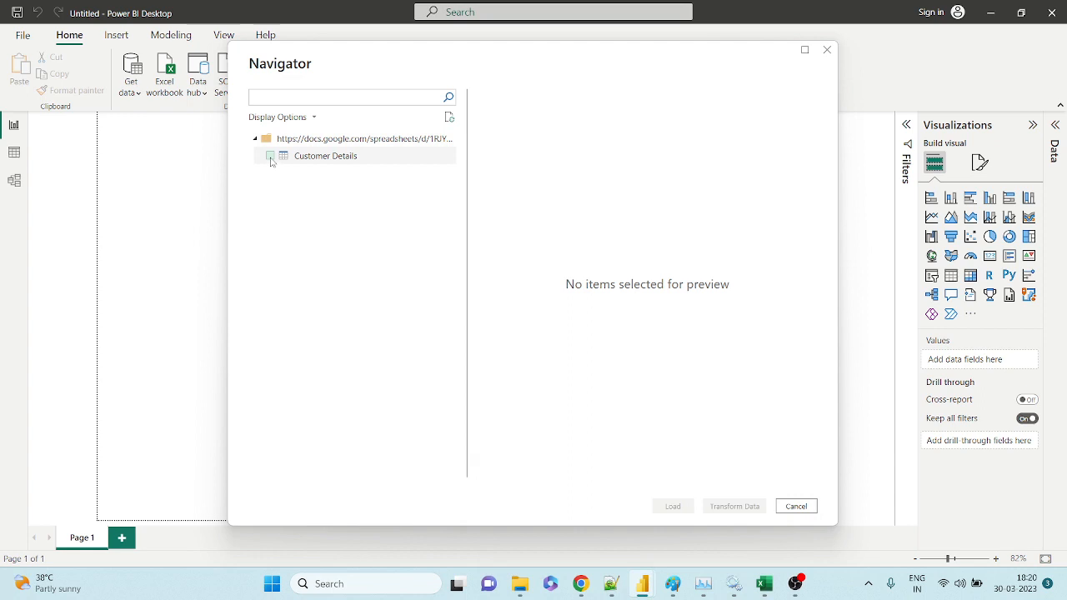
Tick Customer Details in the Navigator and scroll its preview sideways to review the columns.
click(270, 156)
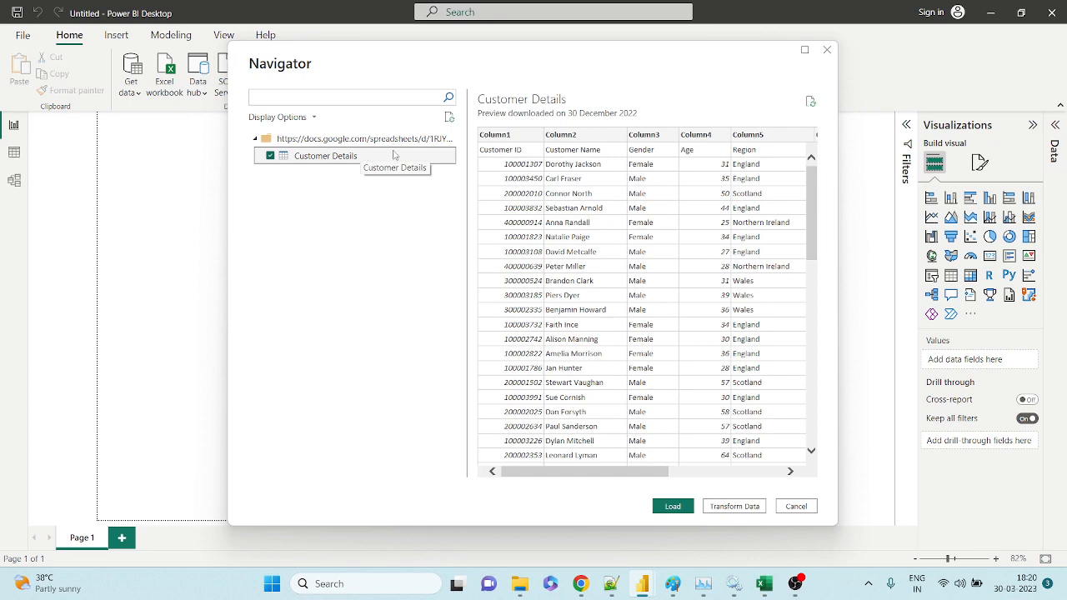
drag(616, 473, 742, 473)
drag(911, 473, 530, 463)
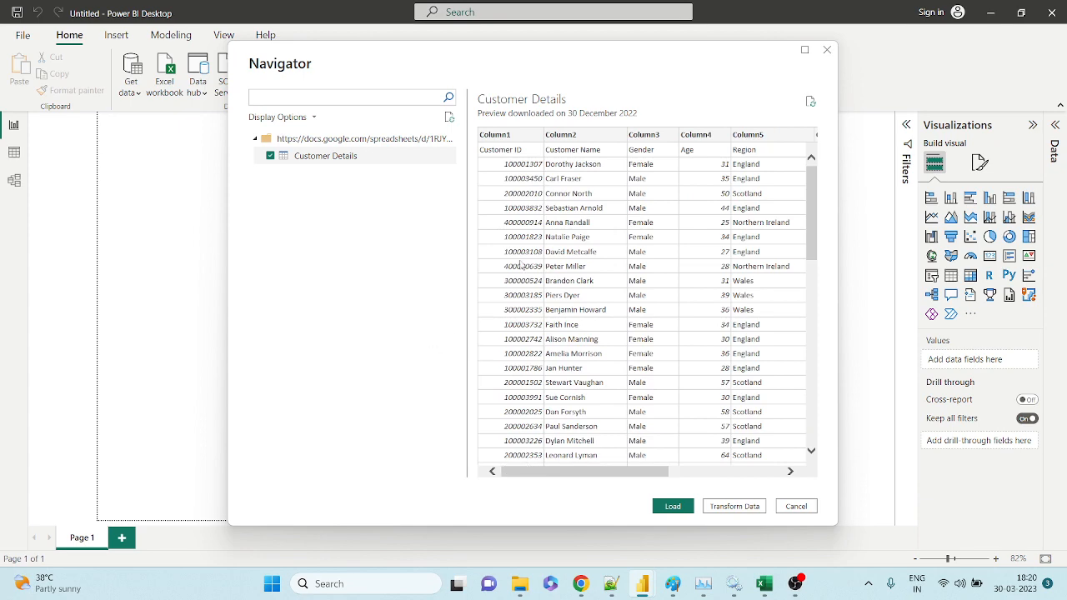
drag(616, 471, 730, 471)
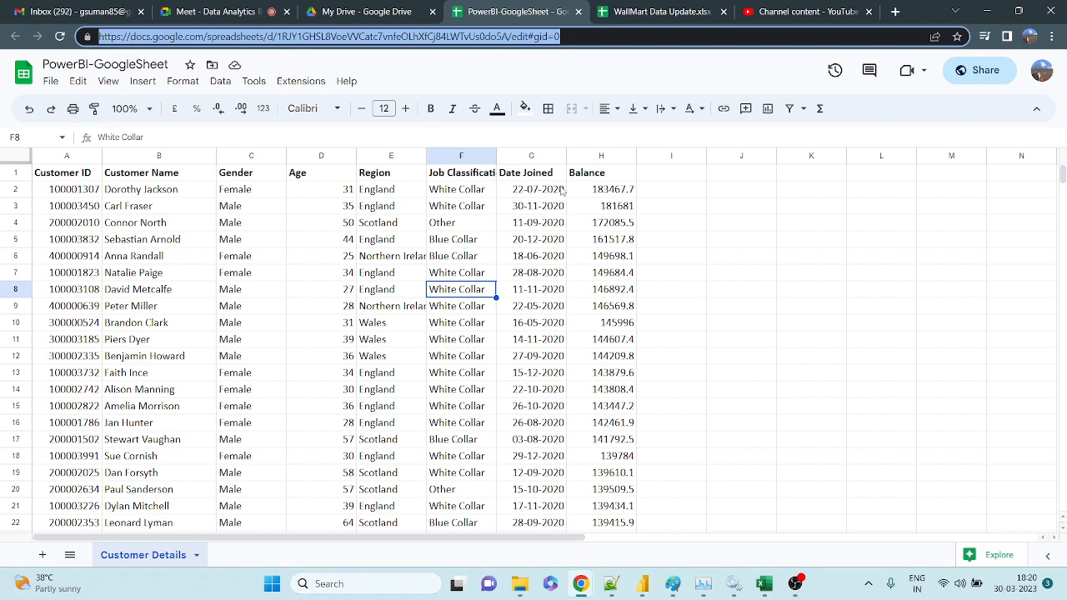
Return to the Navigator and scroll through the Customer Details preview columns.
key(alt+Tab)
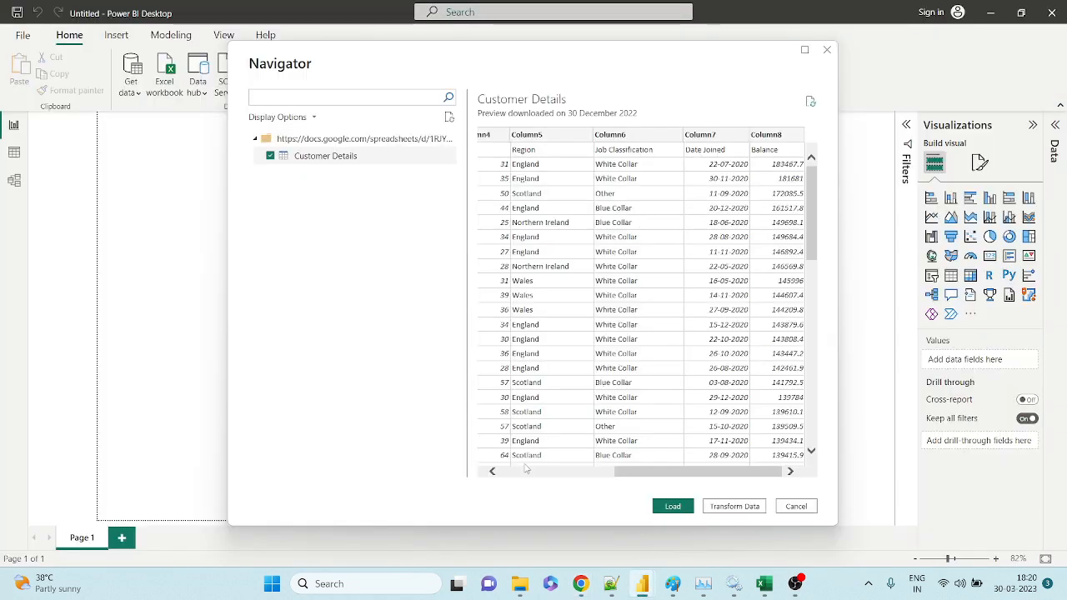
click(526, 471)
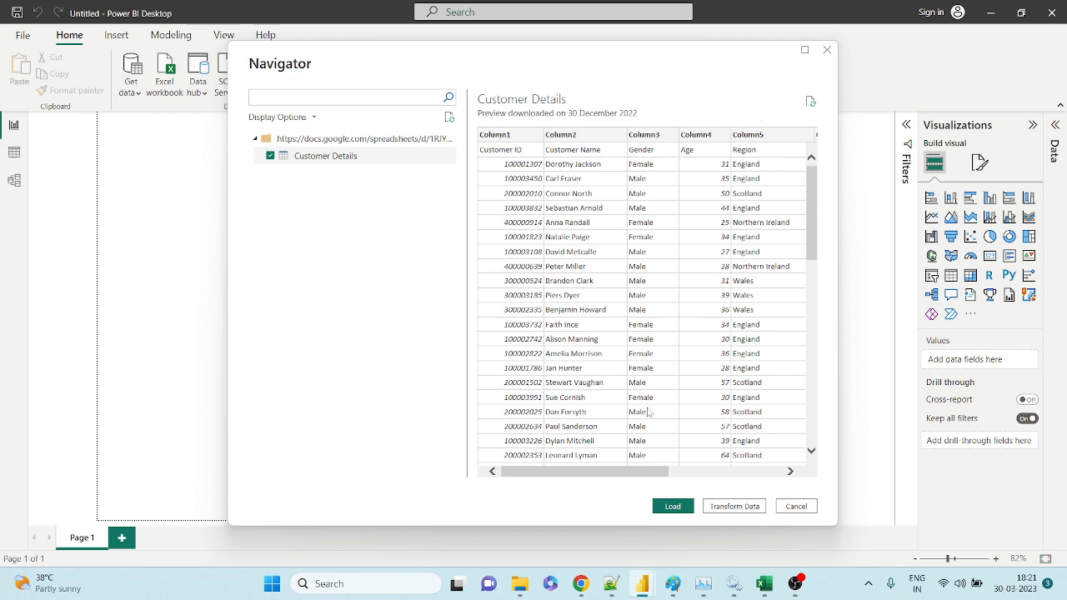
drag(633, 472, 757, 488)
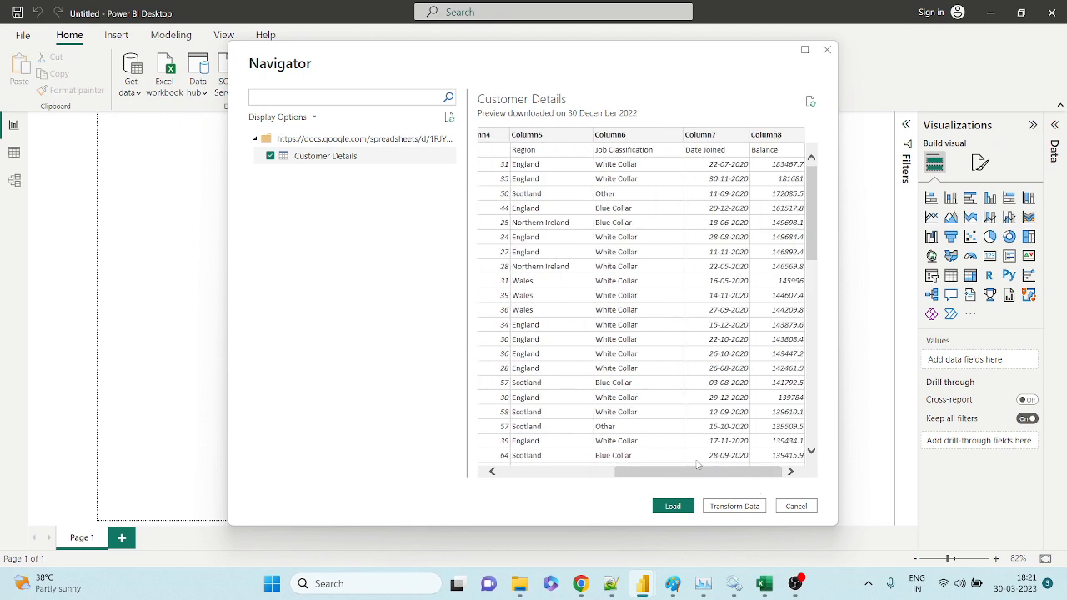
drag(685, 472, 514, 469)
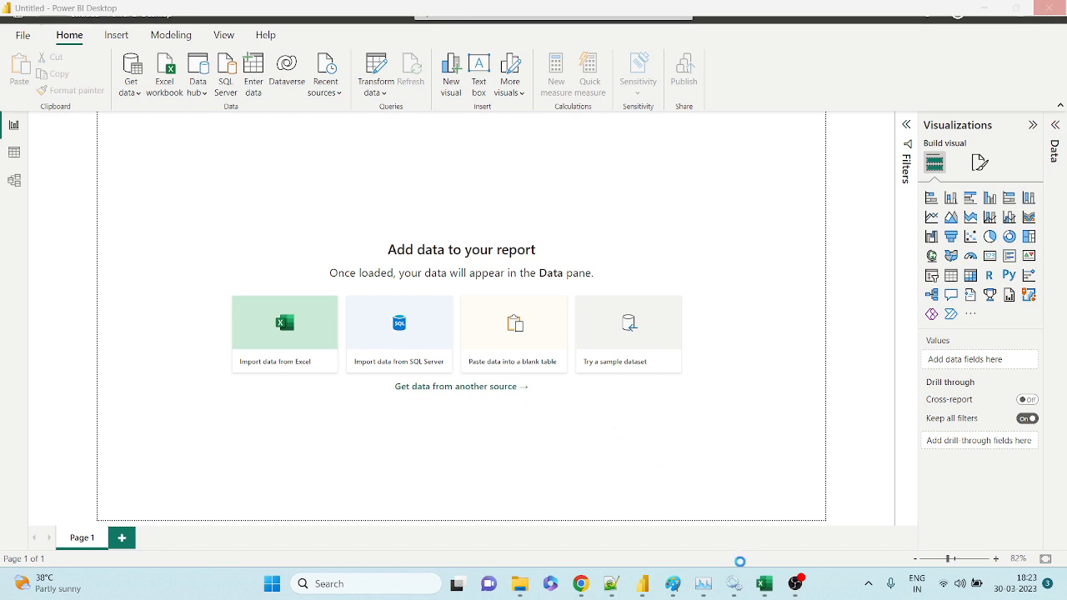
Bring the Power Query Editor showing the Customer Details query to the front.
mouse_move(643, 584)
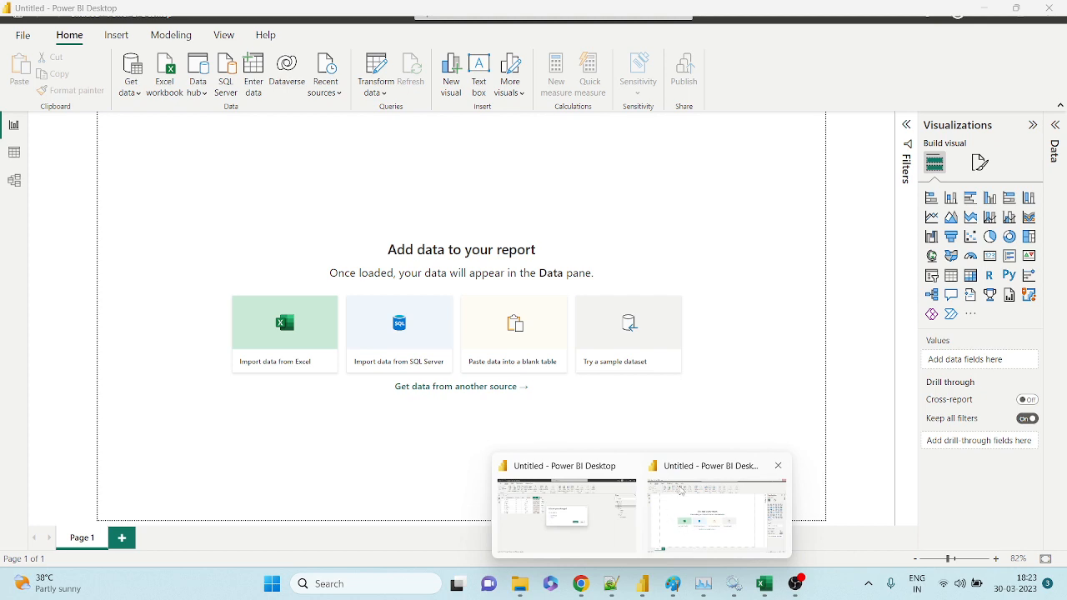
click(703, 506)
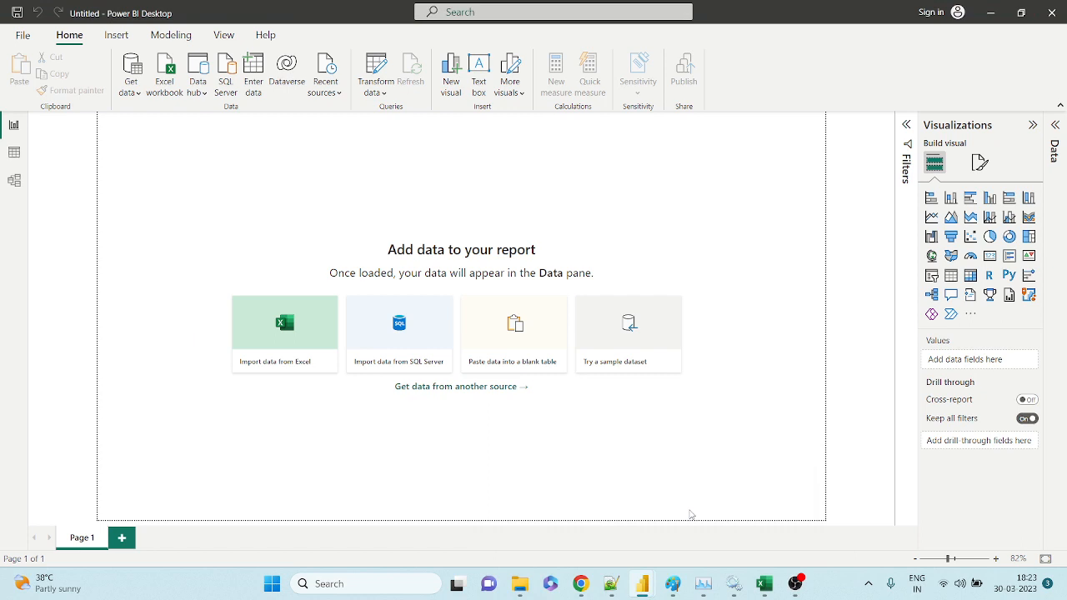
mouse_move(643, 580)
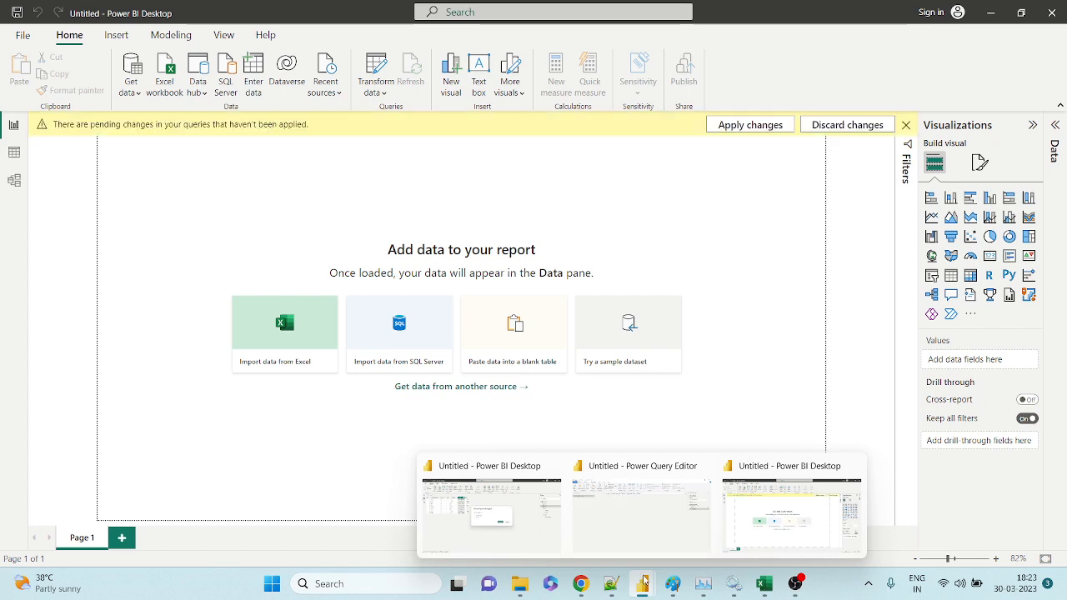
mouse_move(646, 508)
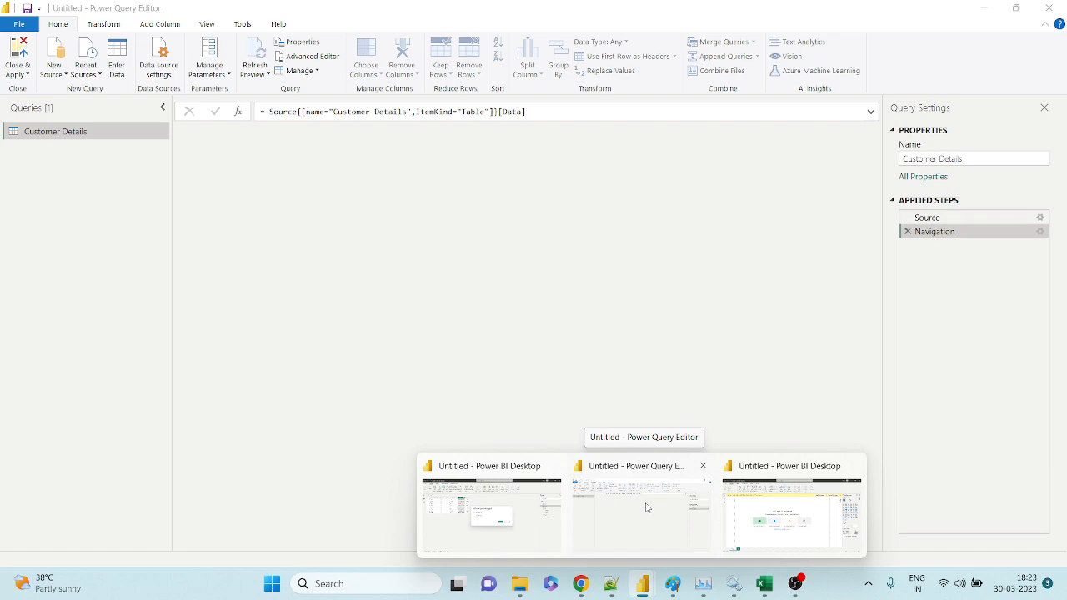
click(646, 507)
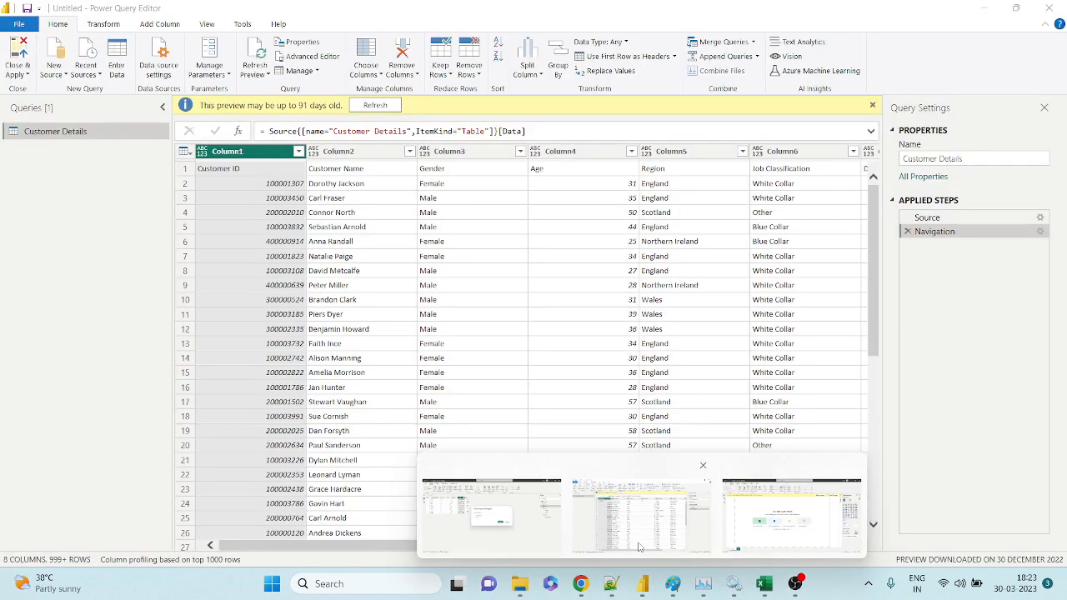
click(639, 548)
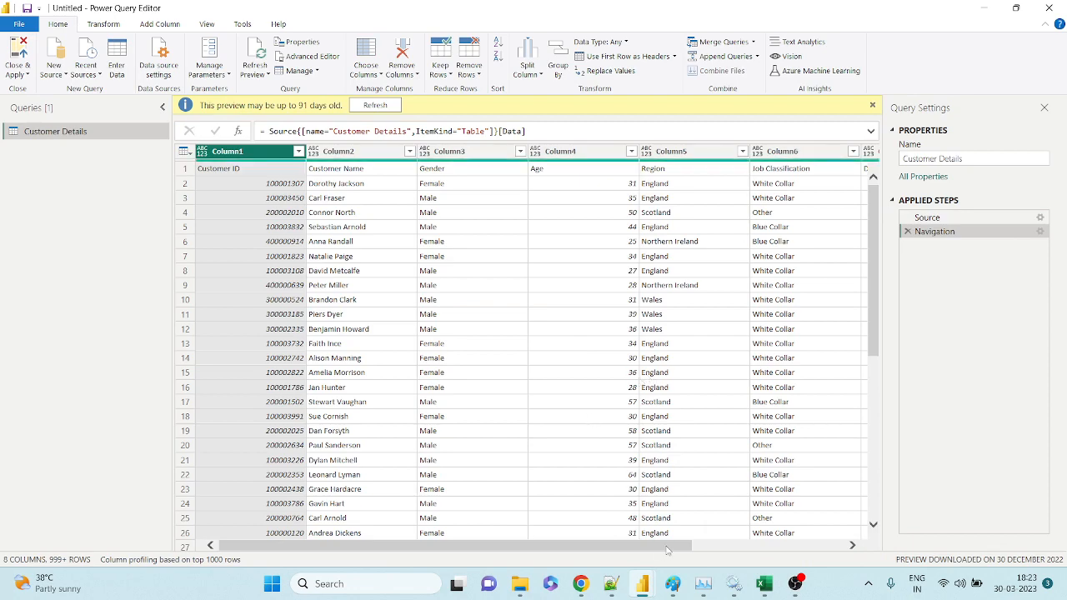
drag(666, 547, 402, 545)
click(181, 172)
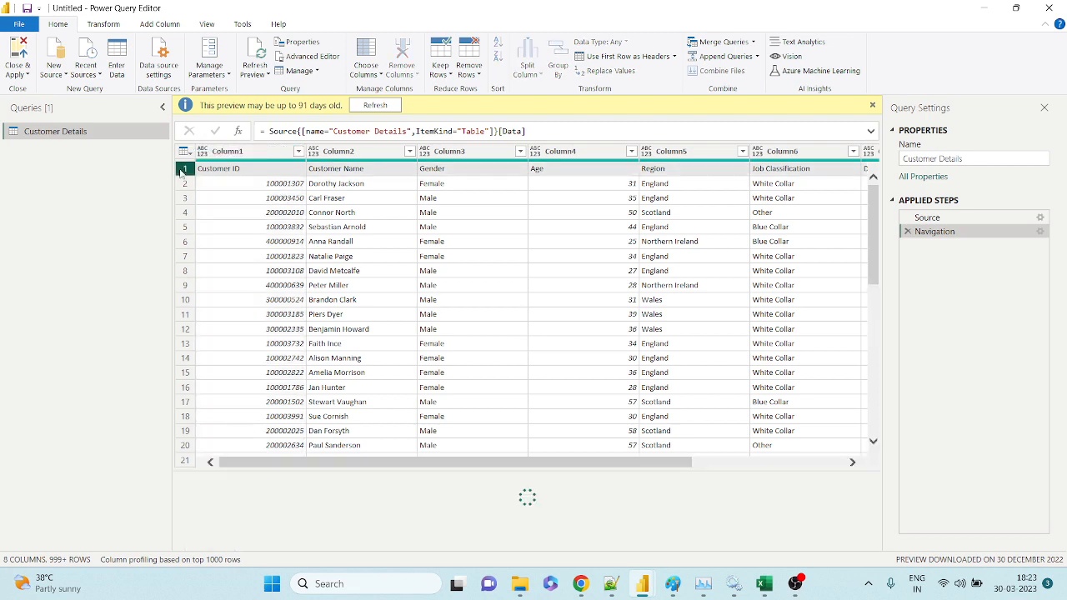
click(237, 212)
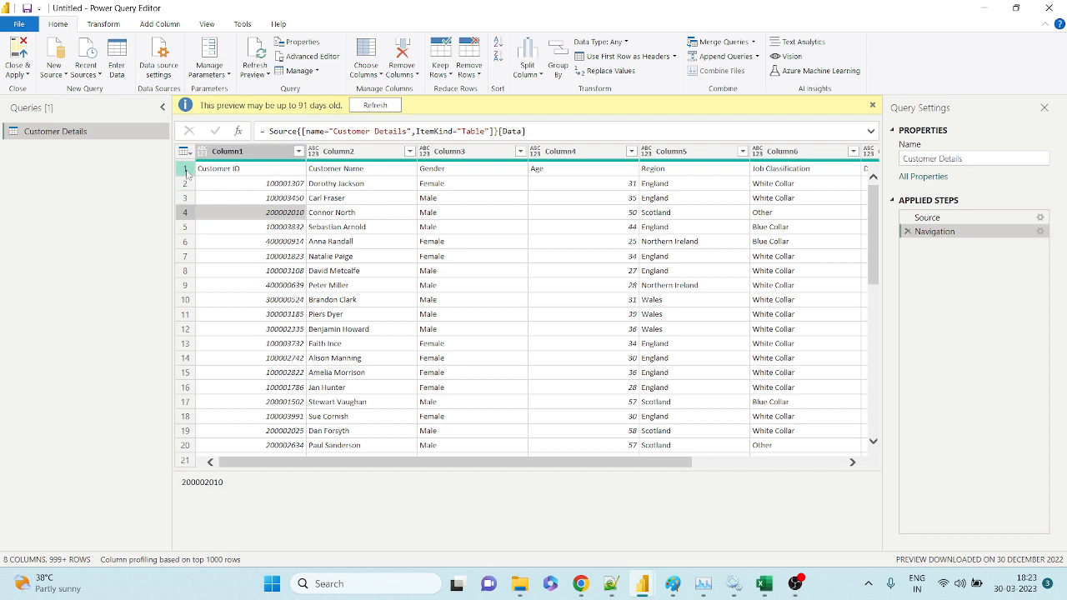
click(185, 170)
click(185, 183)
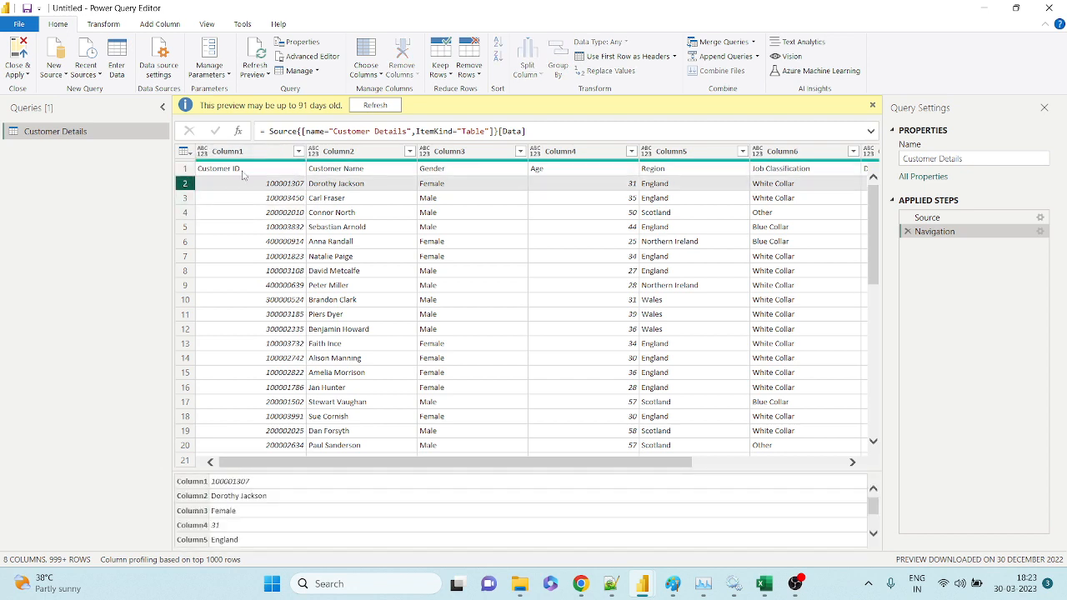
click(244, 172)
click(190, 172)
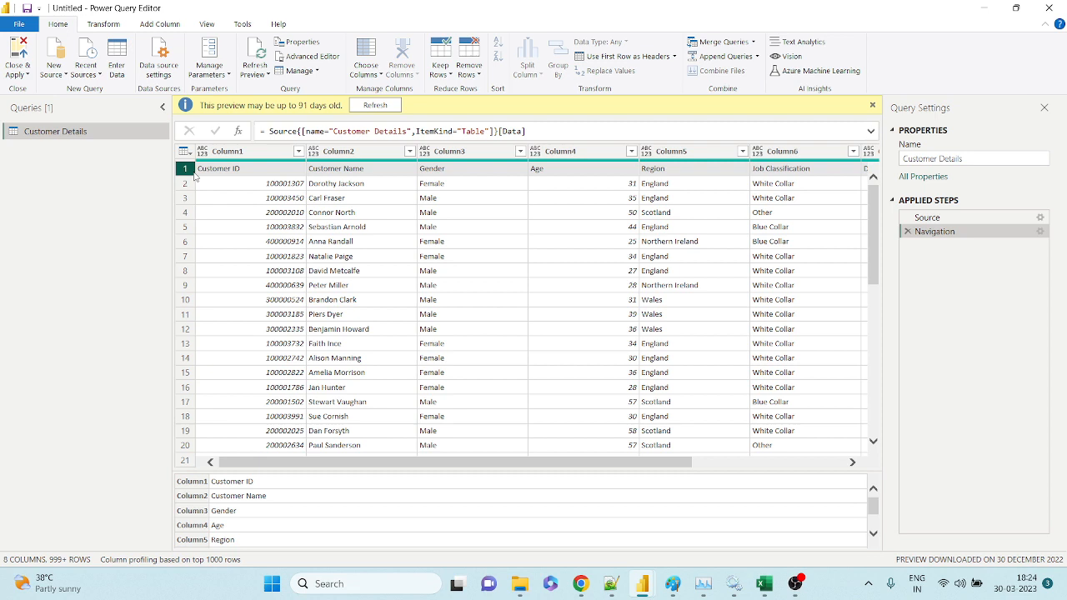
click(186, 169)
click(258, 210)
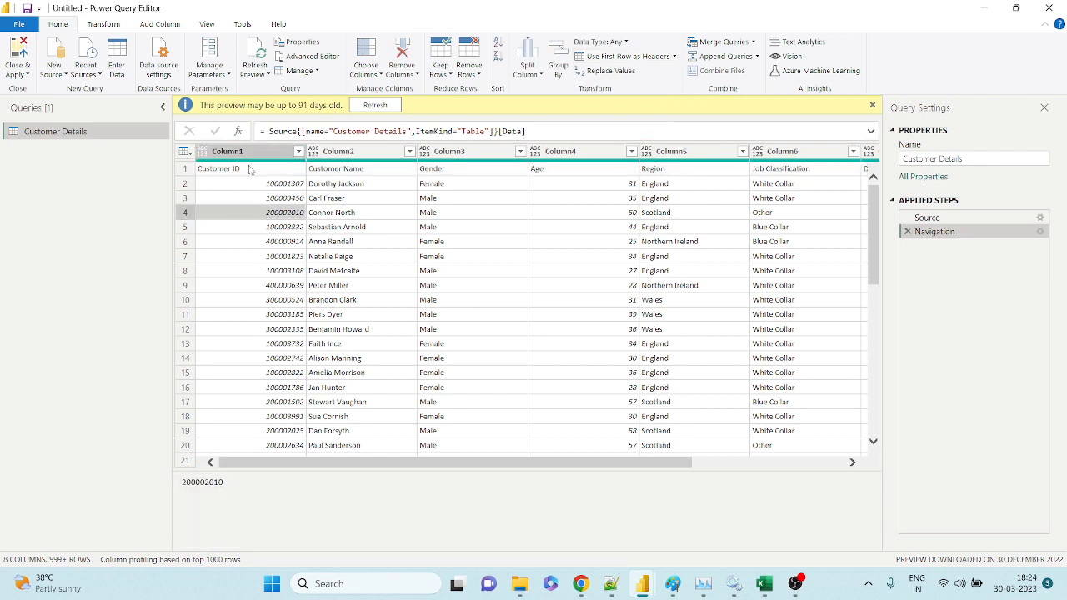
click(248, 170)
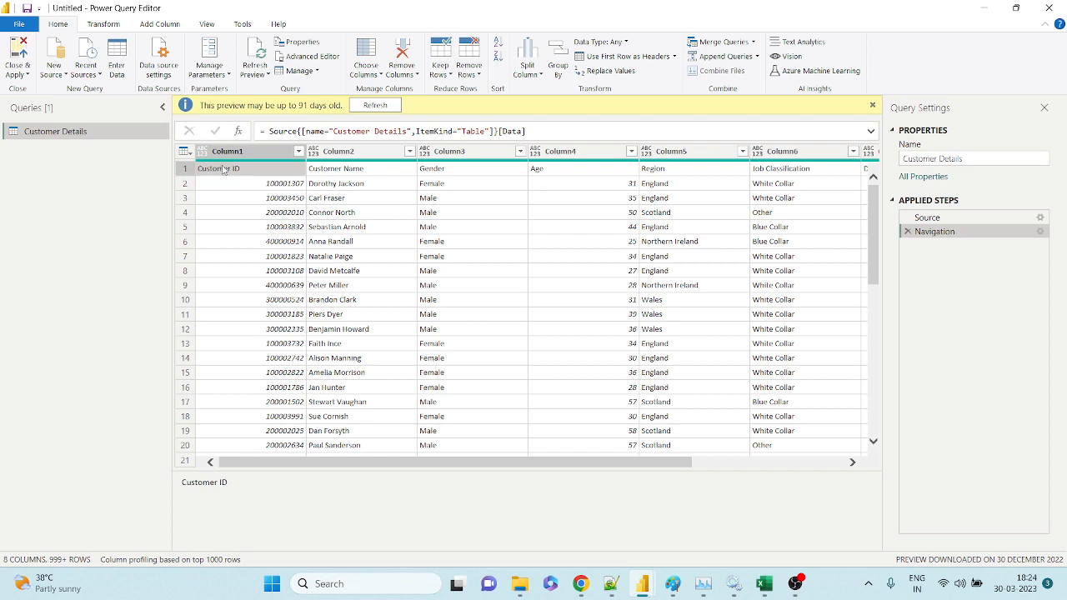
click(187, 169)
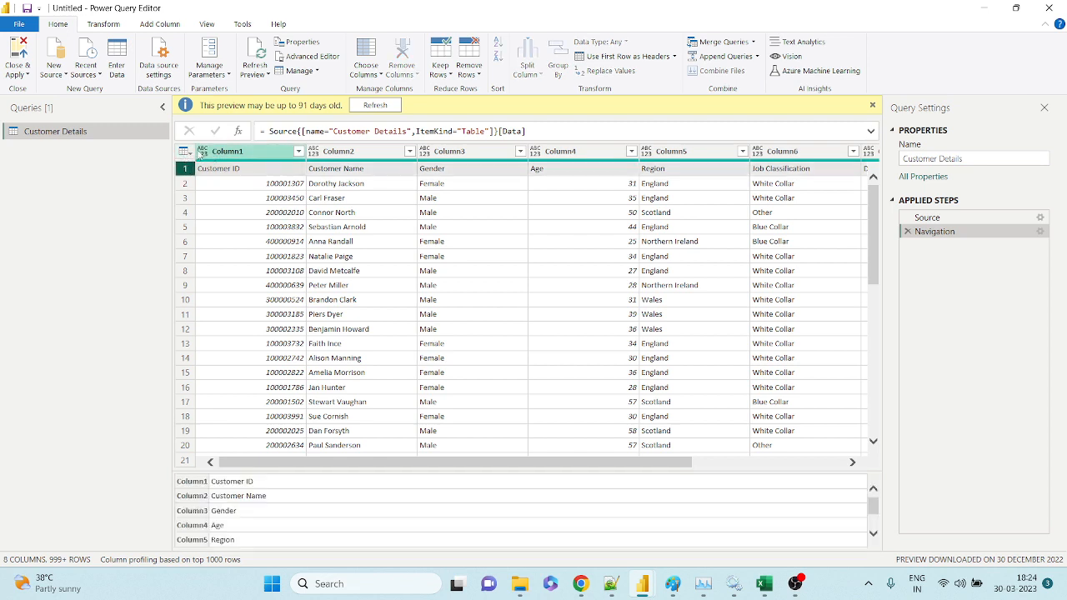
click(265, 182)
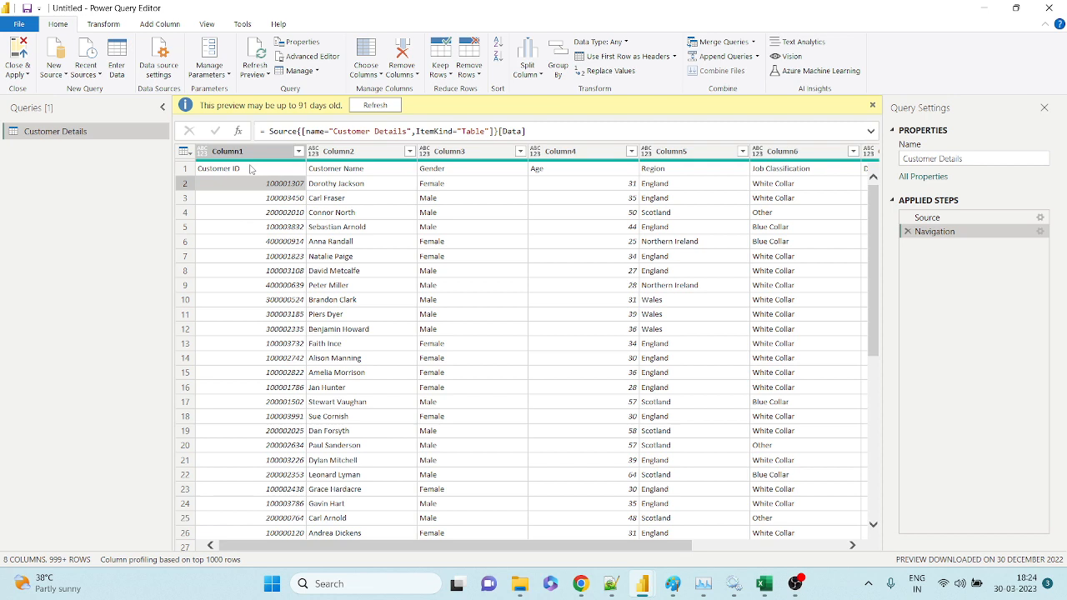
click(250, 153)
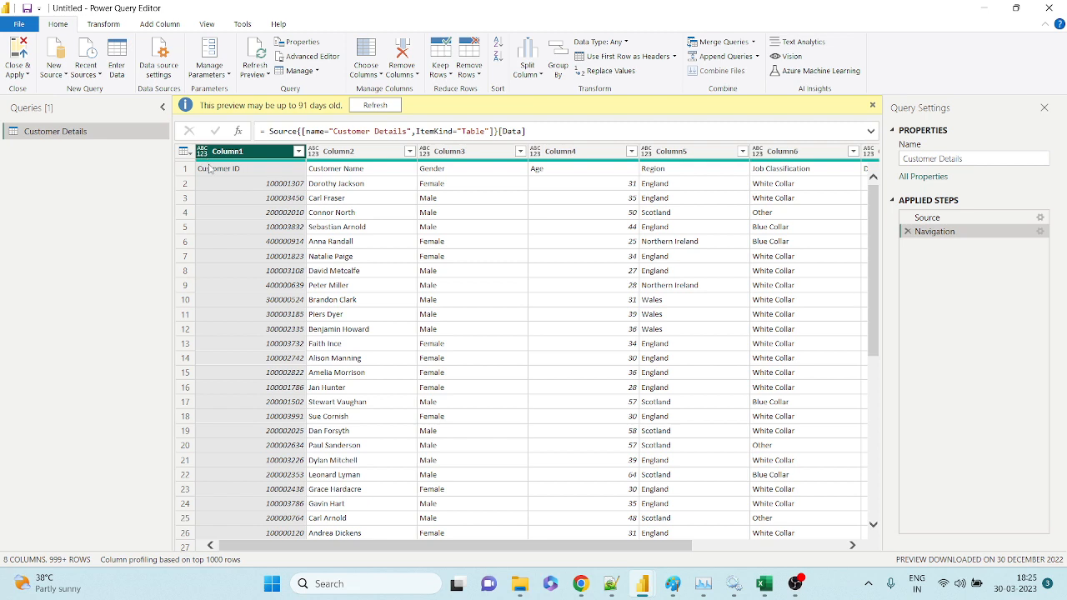
click(210, 169)
click(212, 185)
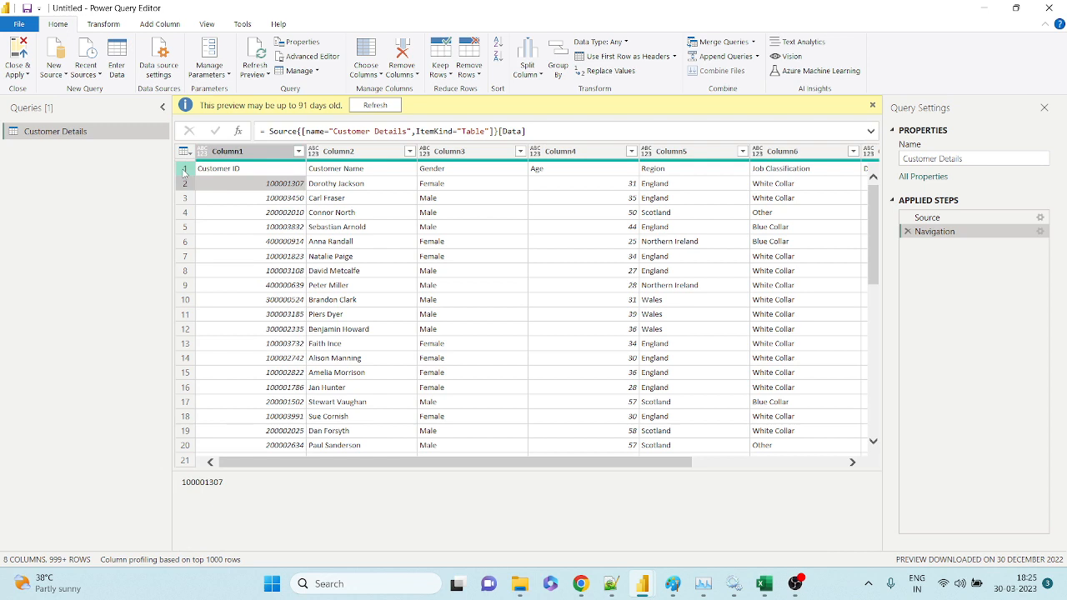
click(184, 170)
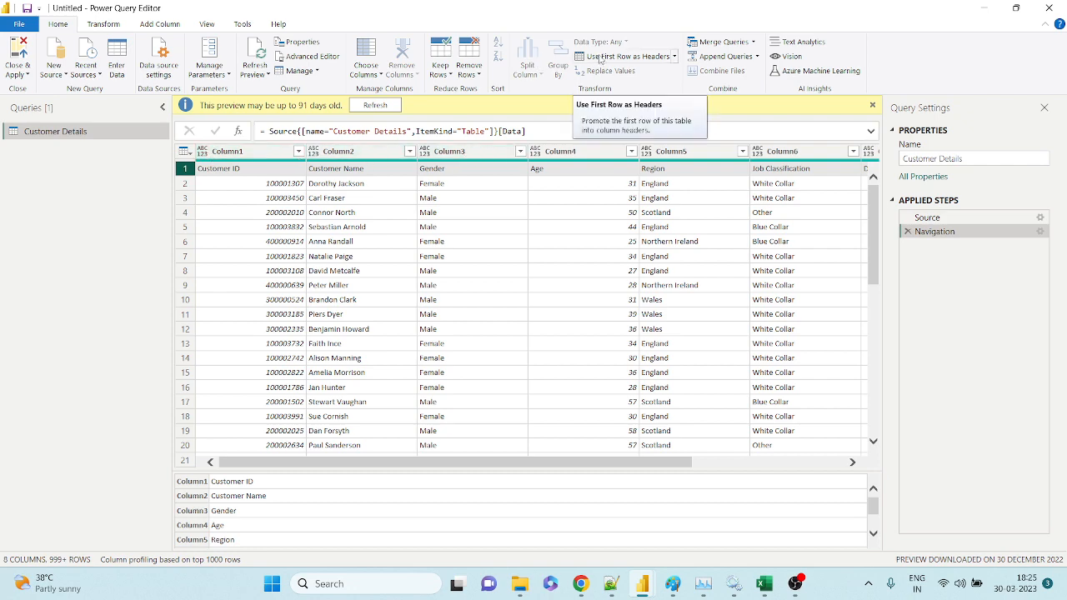
Promote the first row to headers (Customer ID through Balance) and inspect the first record.
drag(660, 461, 834, 464)
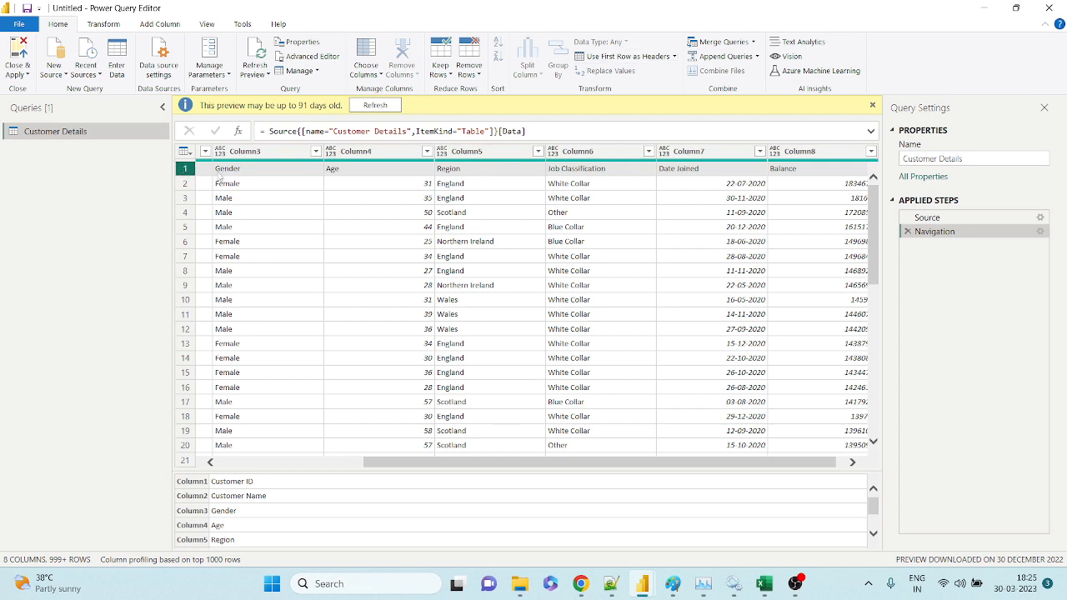
click(591, 56)
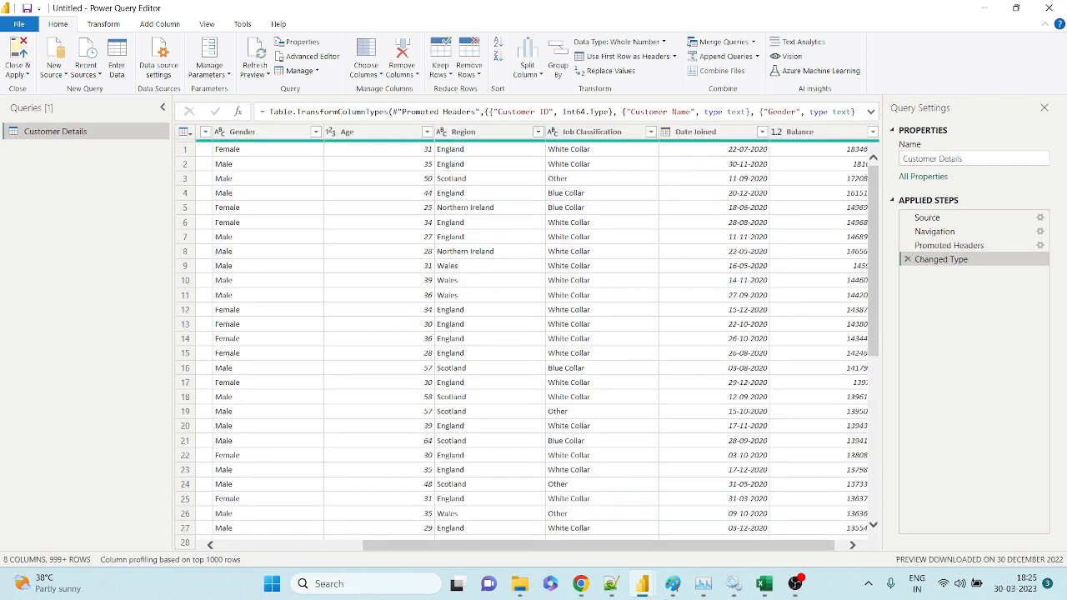
drag(476, 546, 281, 547)
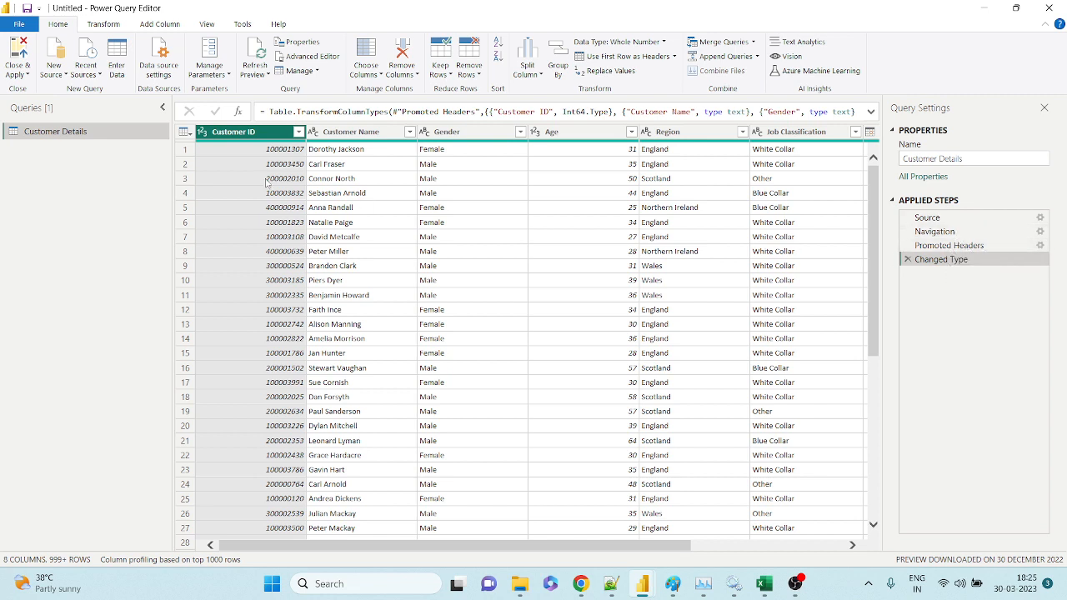
click(185, 151)
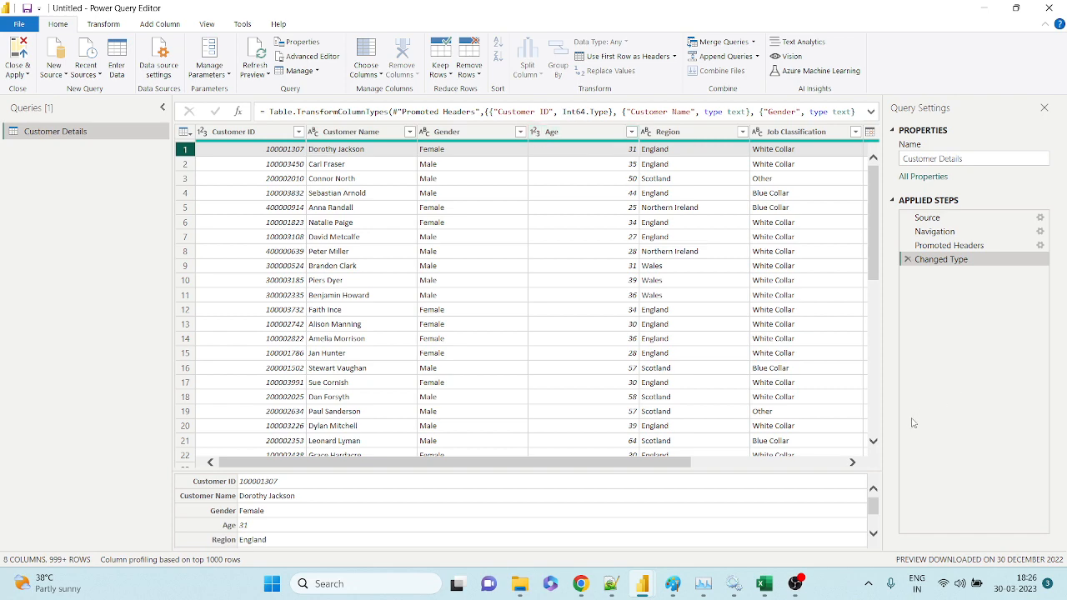
click(833, 464)
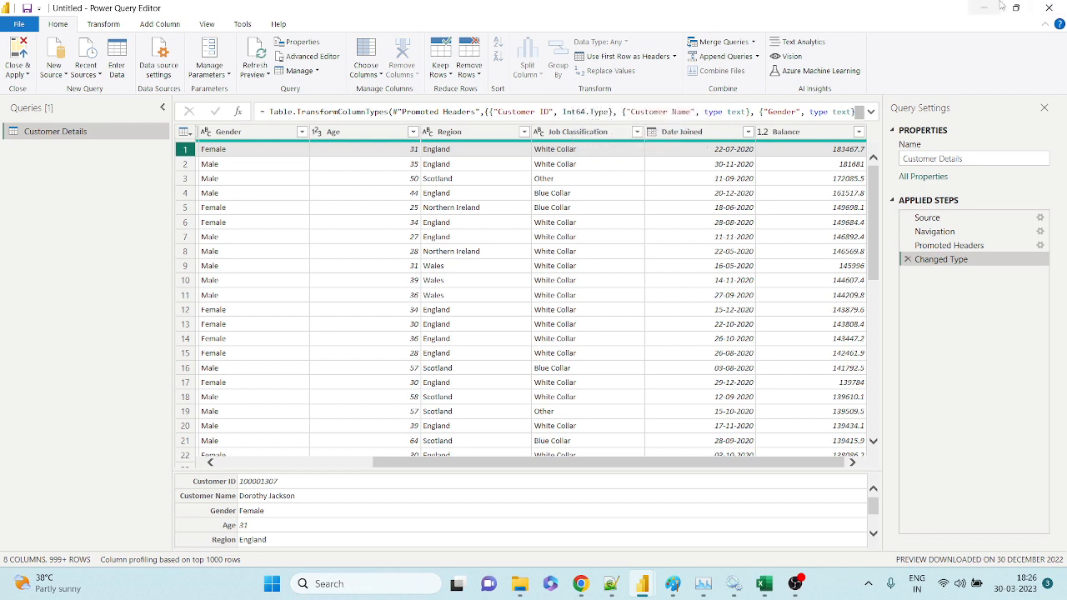
click(763, 581)
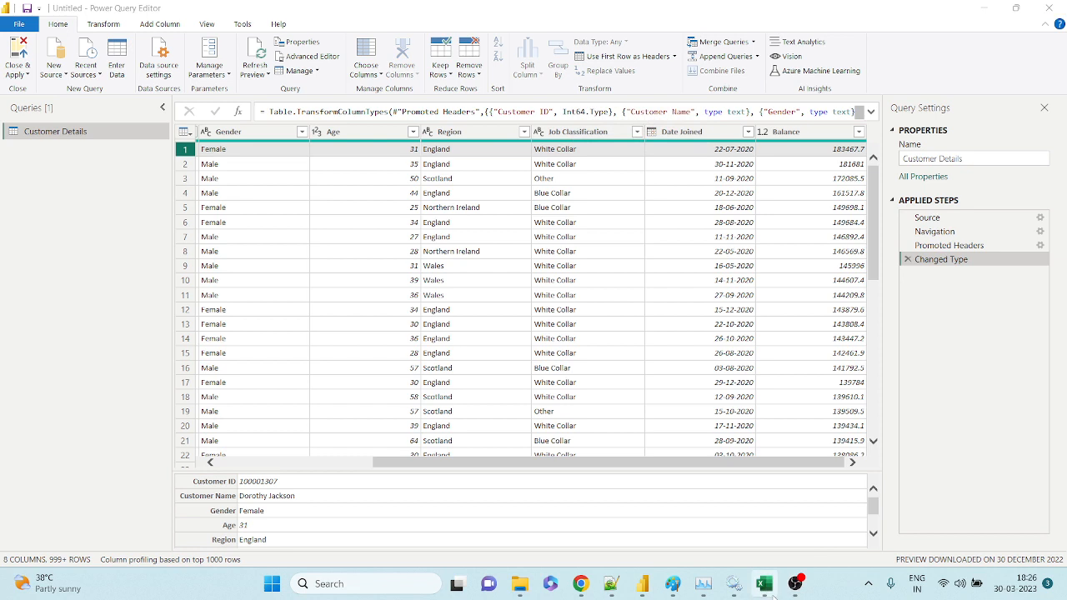
mouse_move(772, 593)
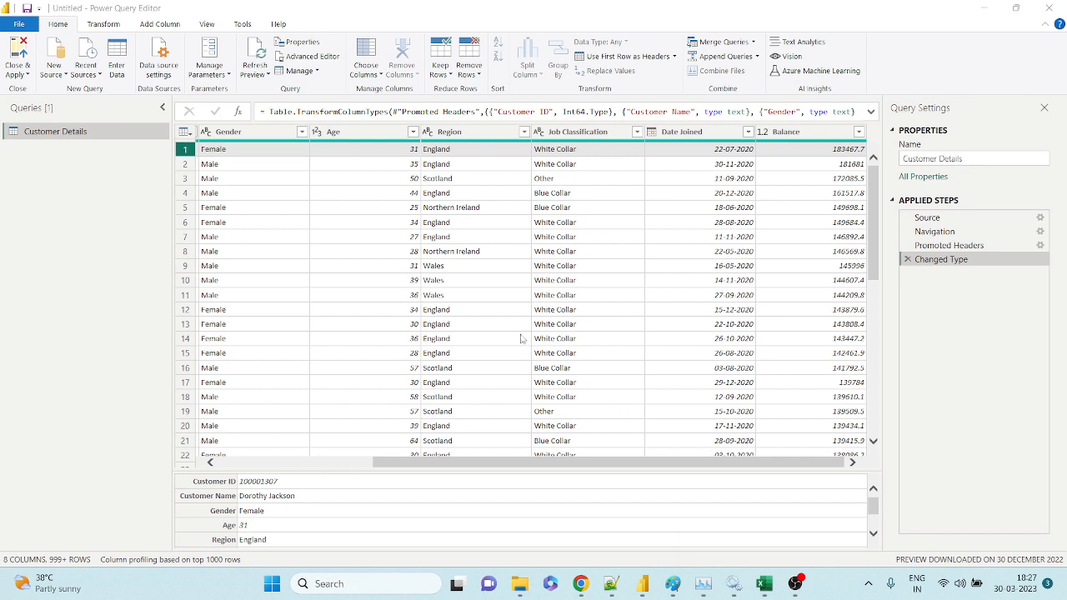
click(580, 586)
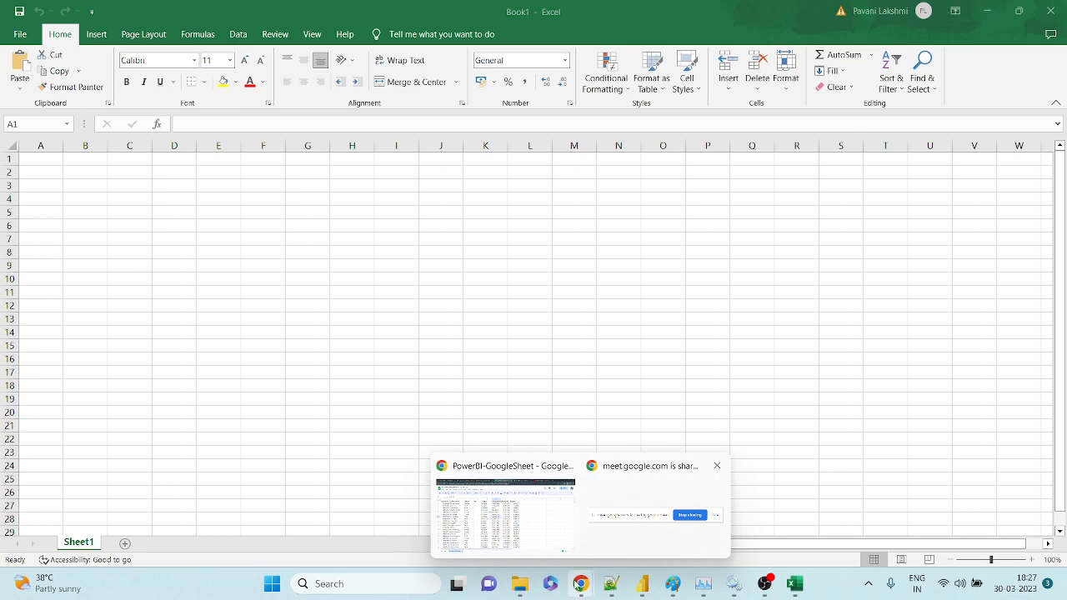
click(450, 501)
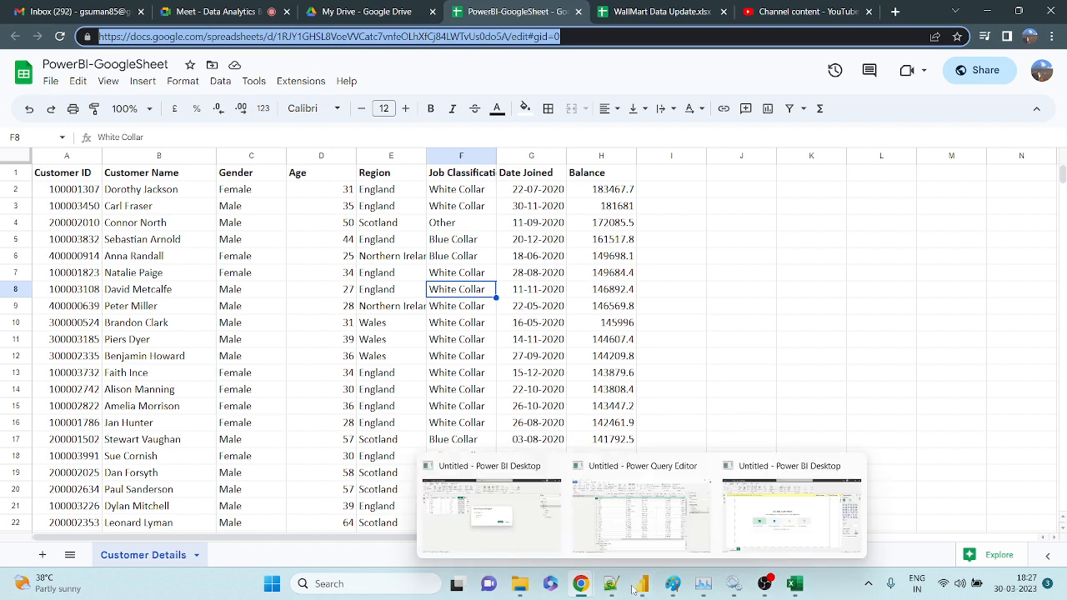
click(457, 210)
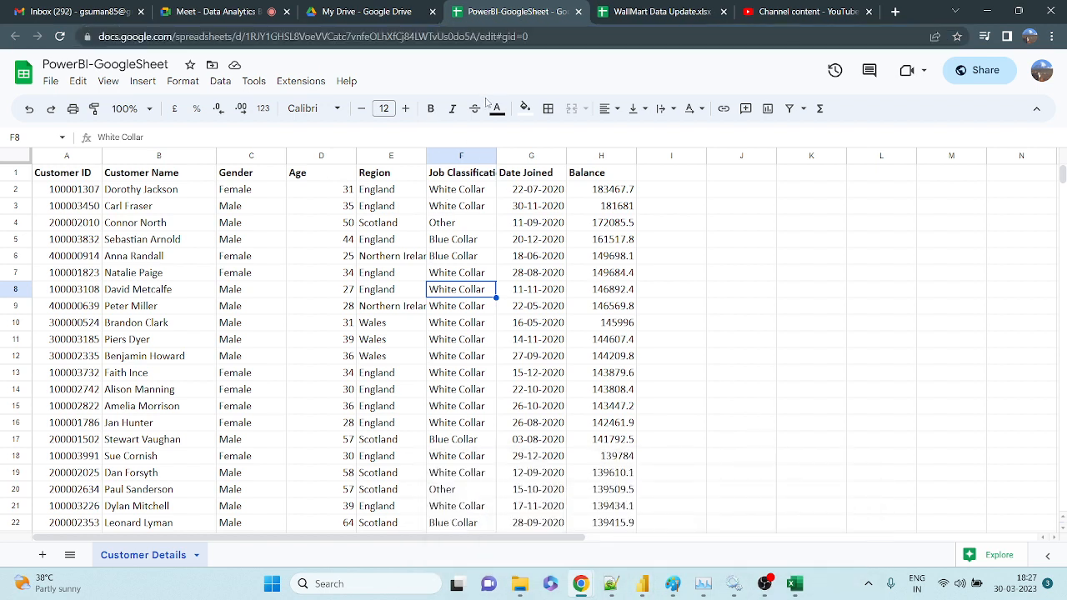
mouse_move(642, 581)
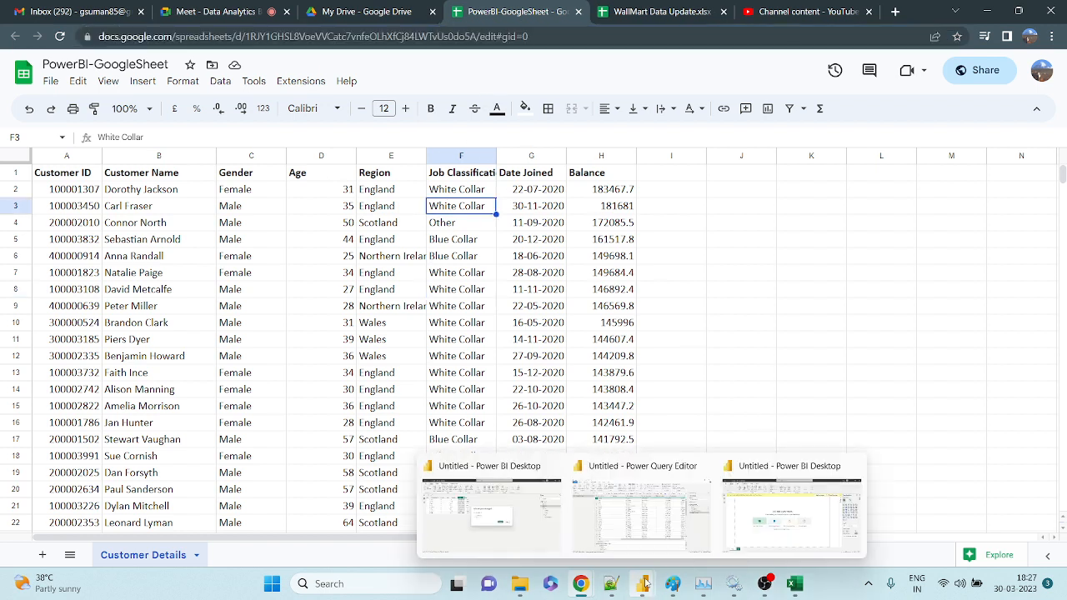
click(546, 372)
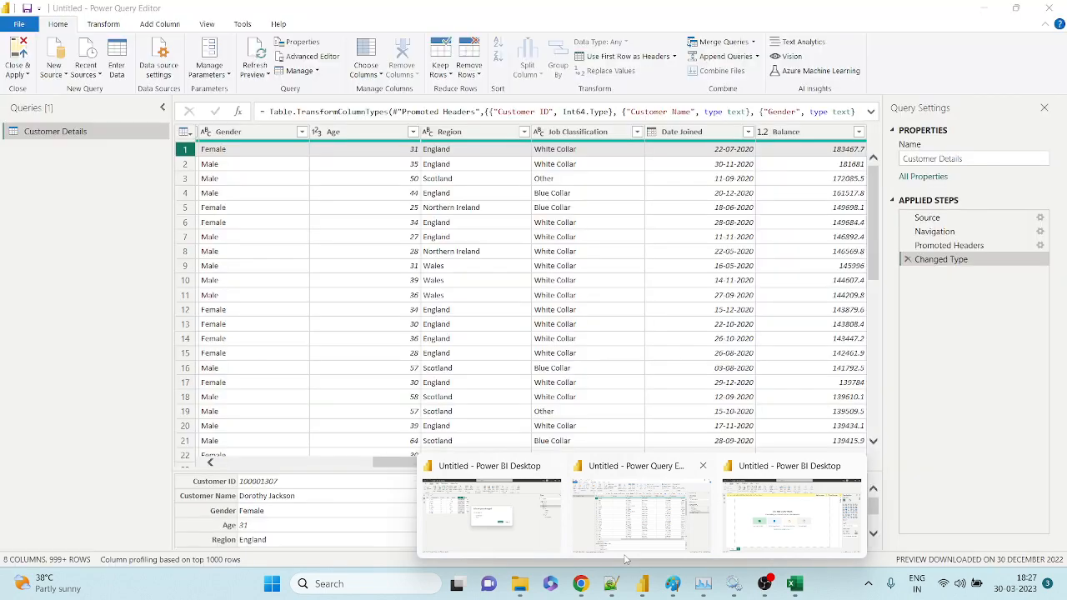
key(ctrl+Home)
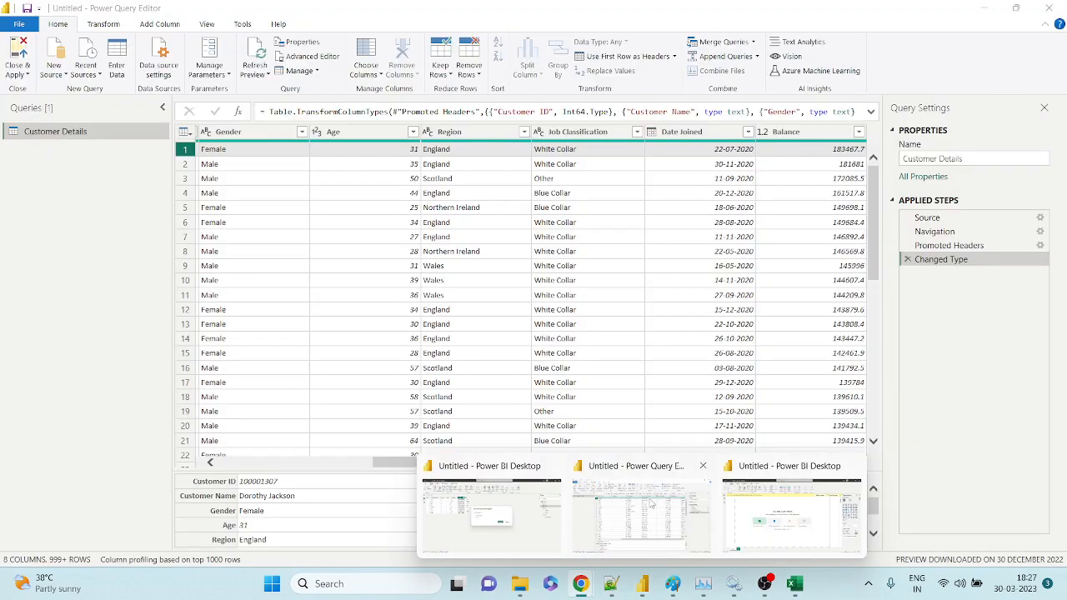
click(653, 504)
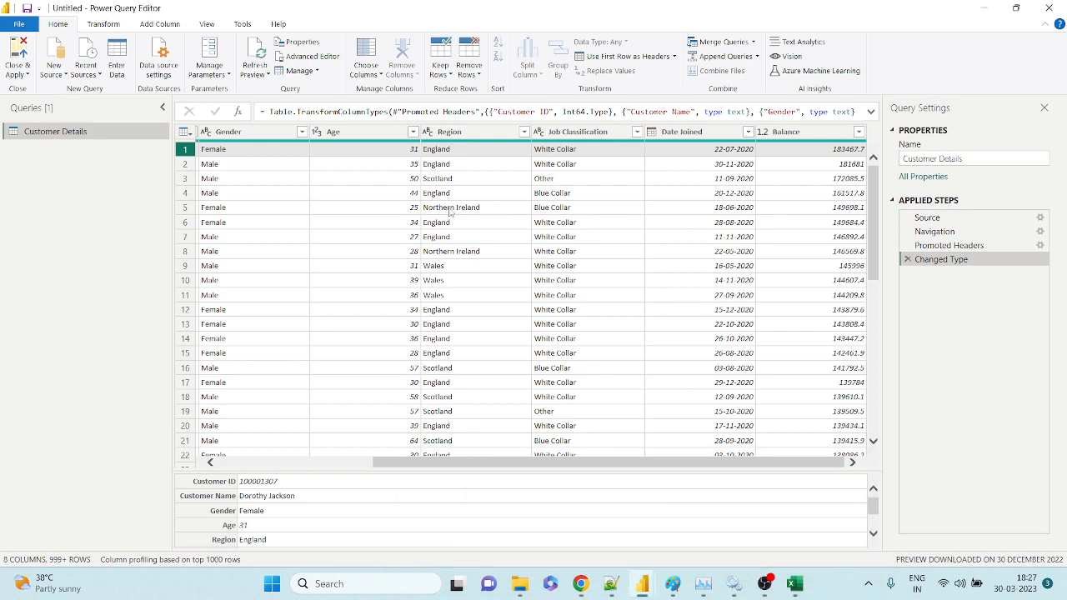
click(257, 463)
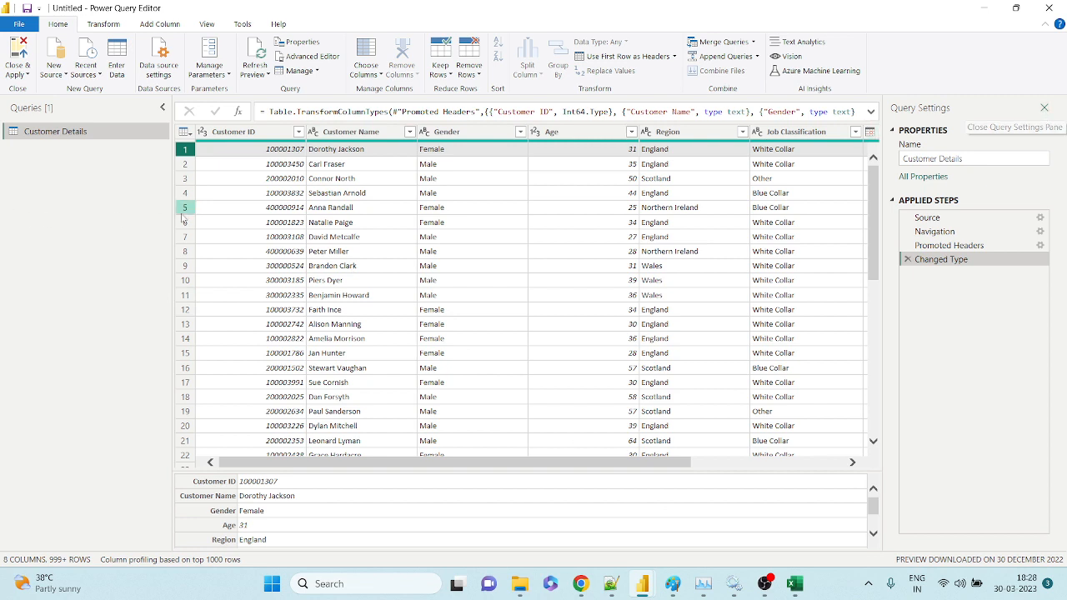
drag(172, 209, 59, 209)
drag(75, 213, 75, 212)
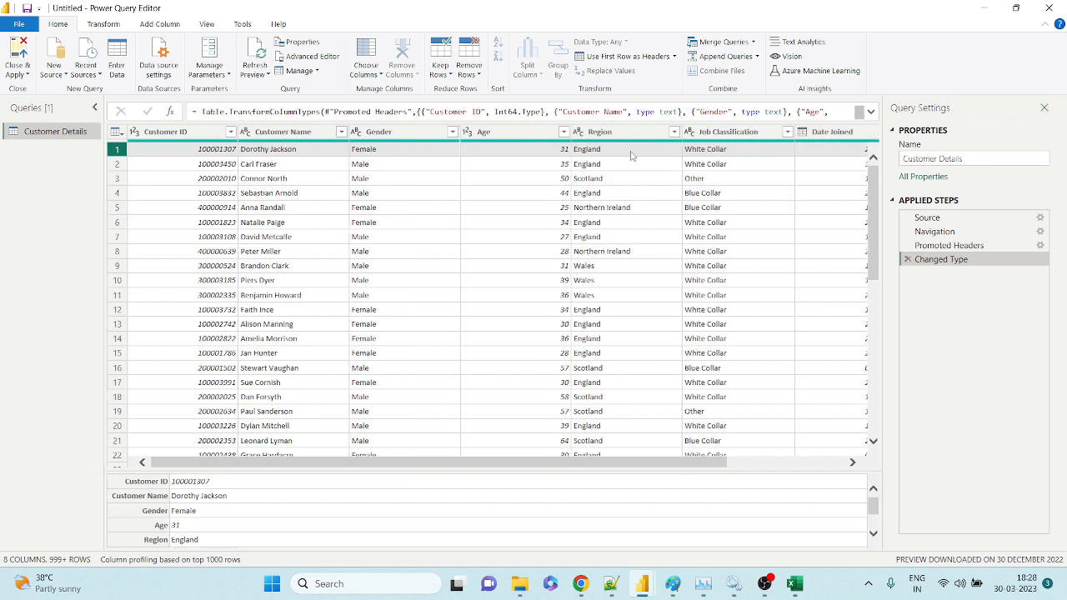
drag(884, 251, 976, 256)
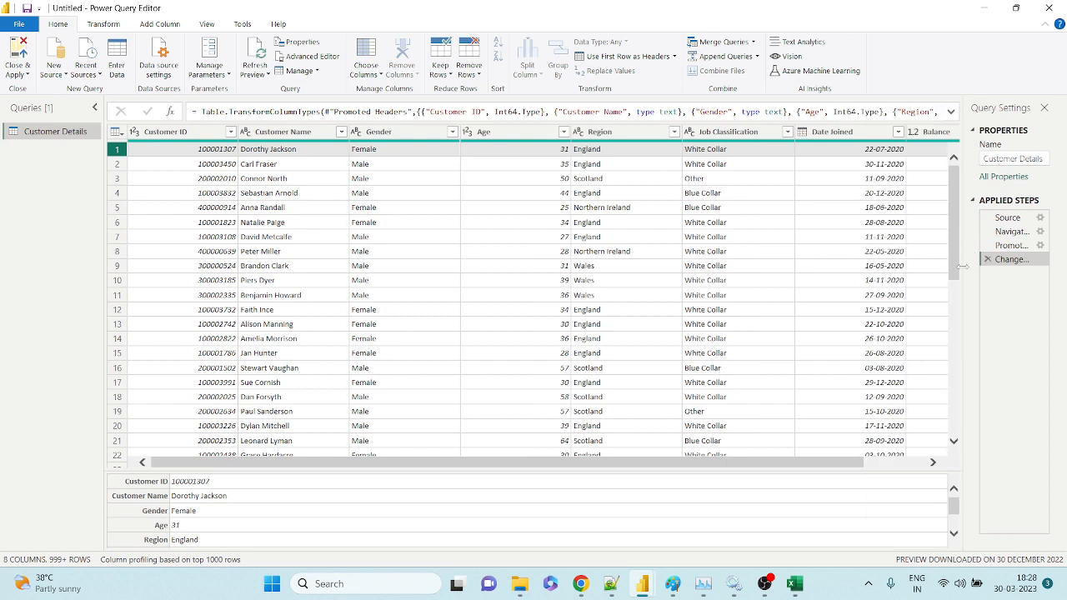
drag(954, 268, 934, 269)
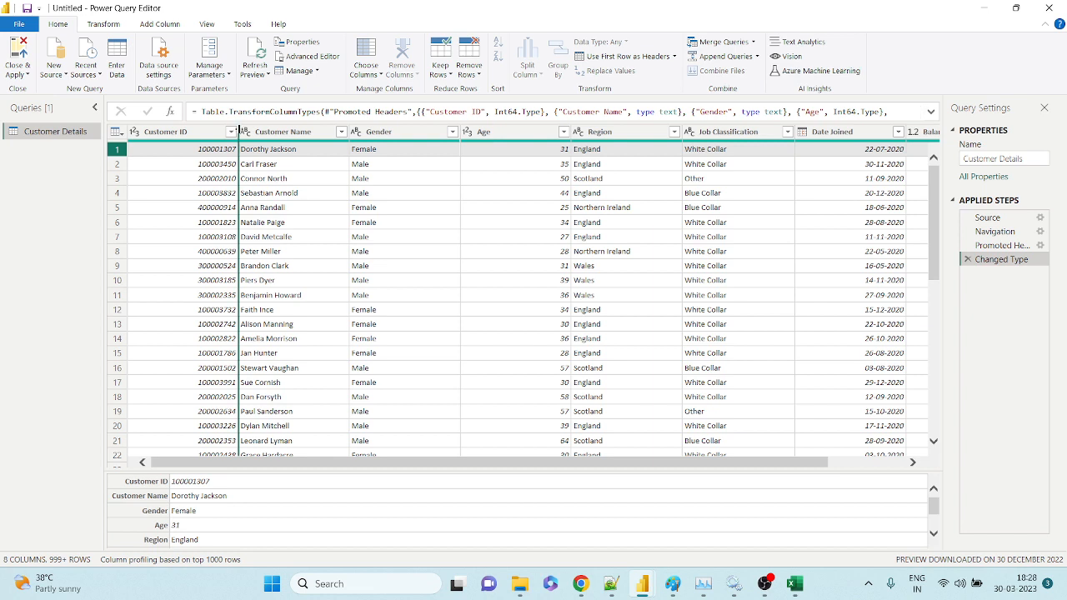
click(233, 136)
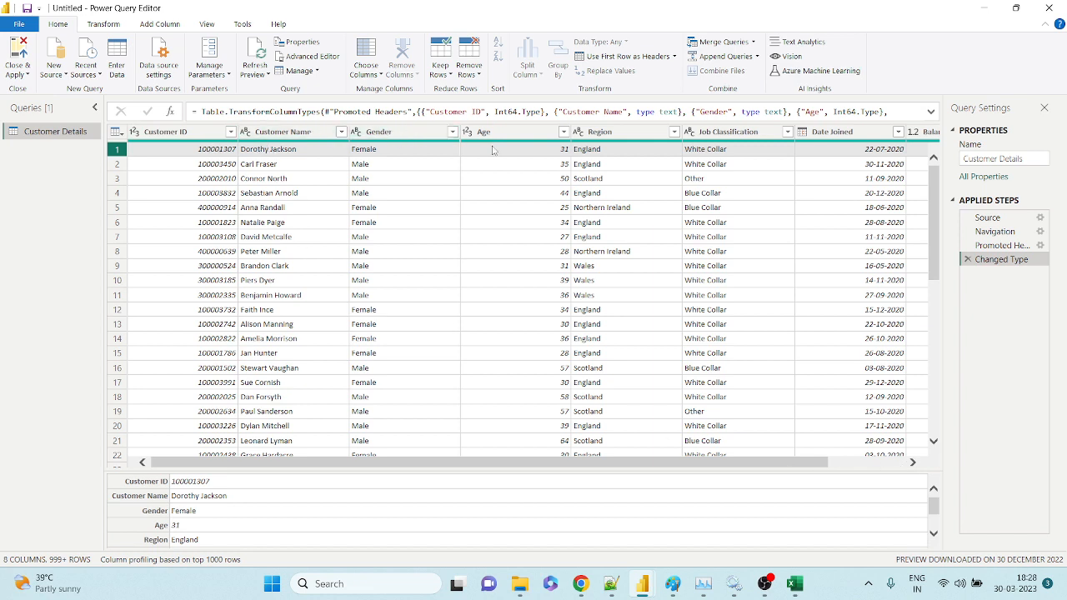
click(883, 463)
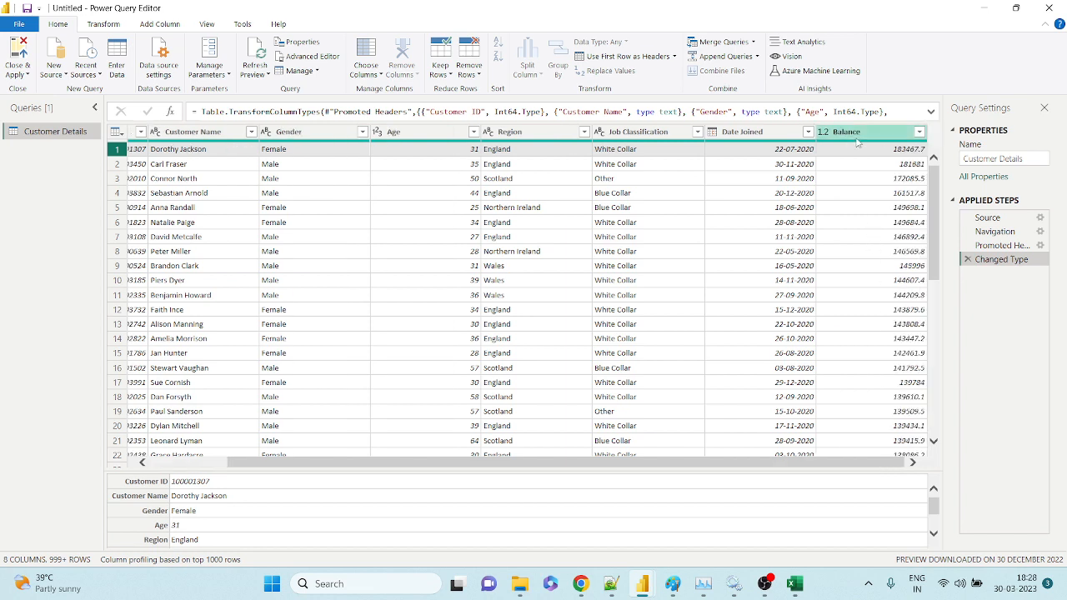
click(187, 463)
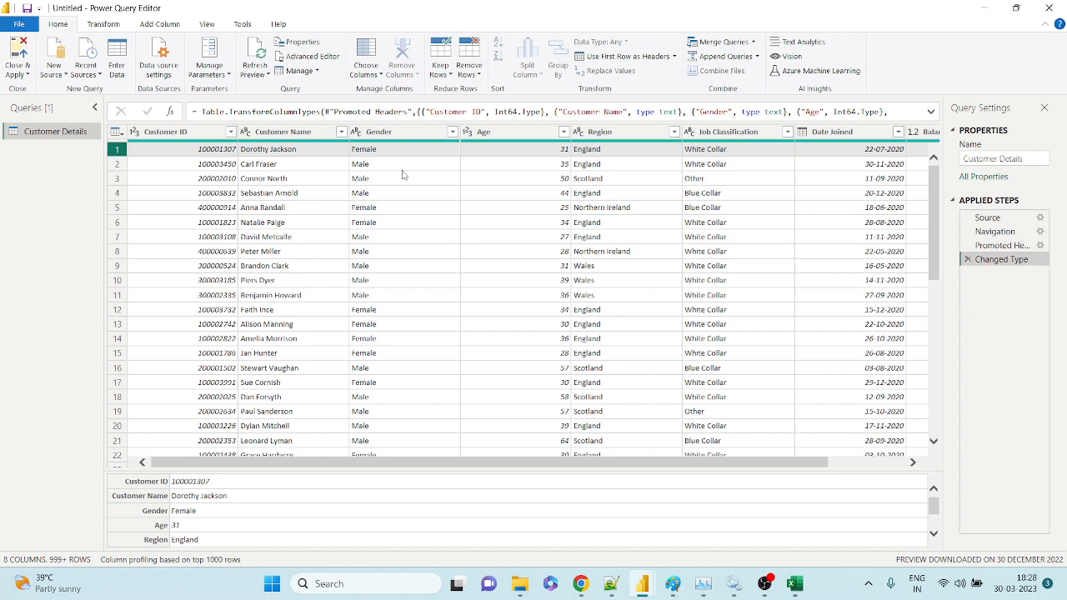
click(202, 154)
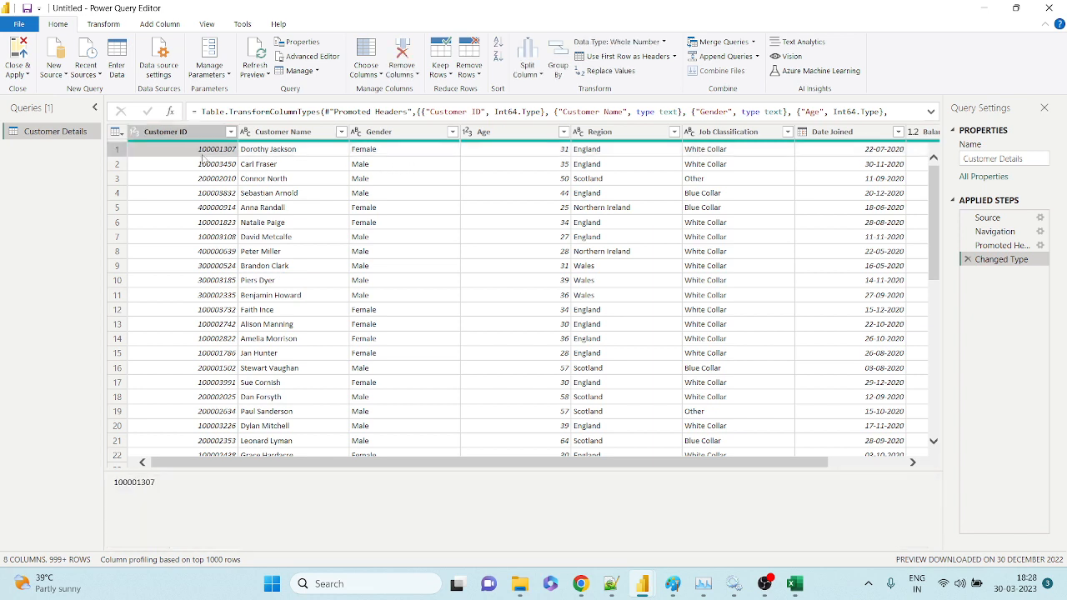
click(265, 150)
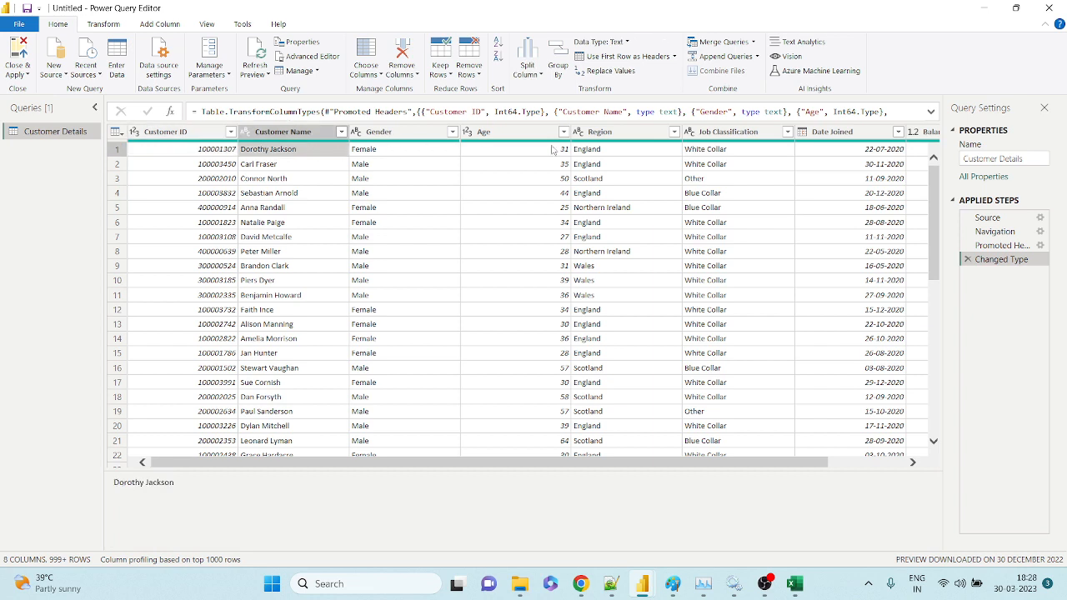
click(636, 157)
click(695, 155)
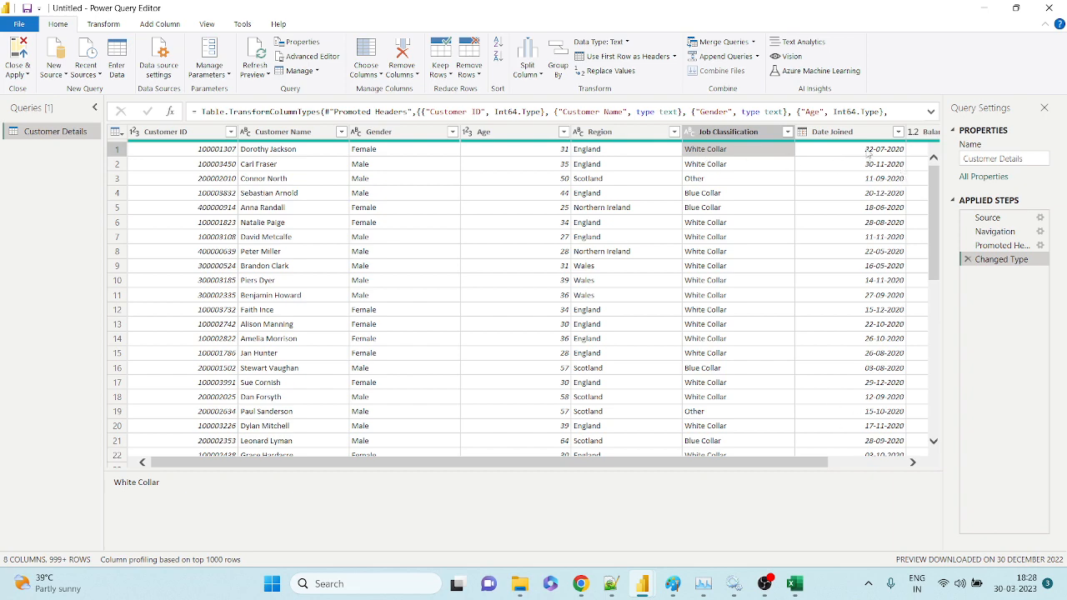
drag(814, 464, 921, 459)
click(869, 150)
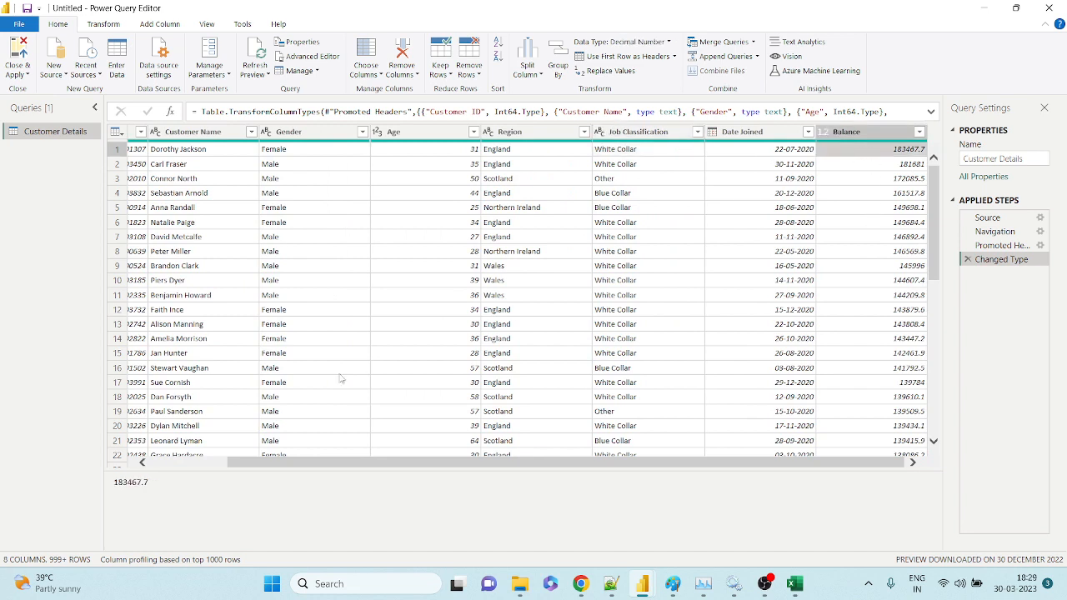
click(214, 467)
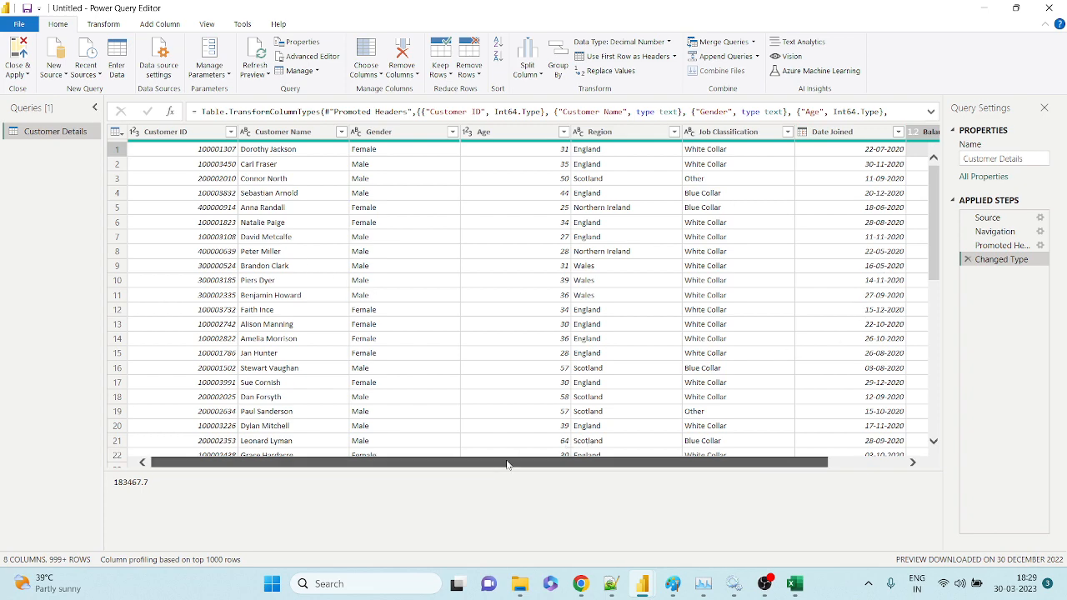
drag(506, 464, 340, 467)
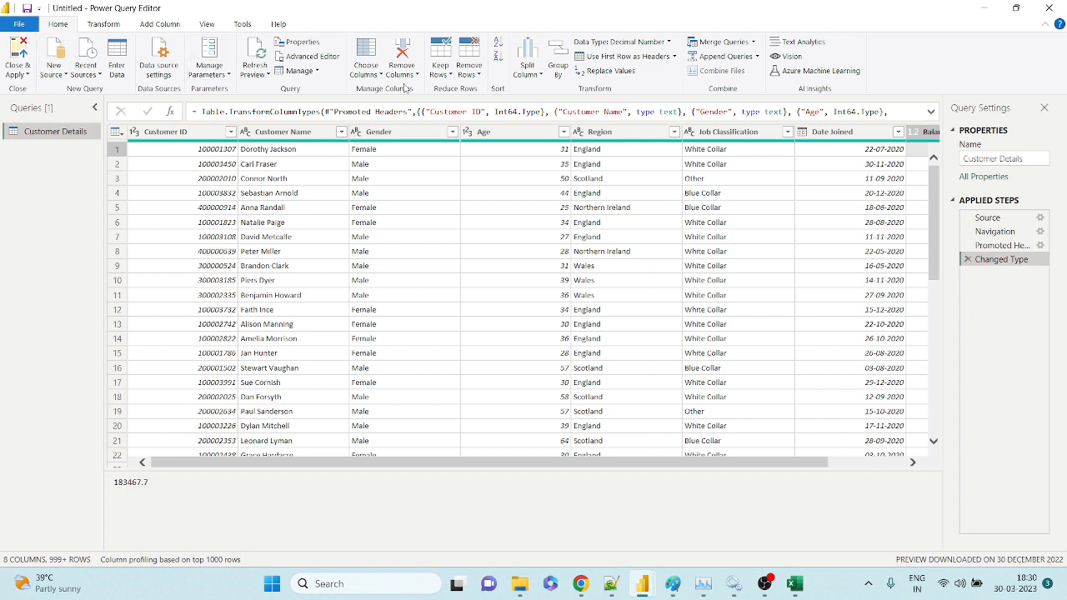
Use Choose Columns to keep only Customer ID, Customer Name and Balance.
click(378, 76)
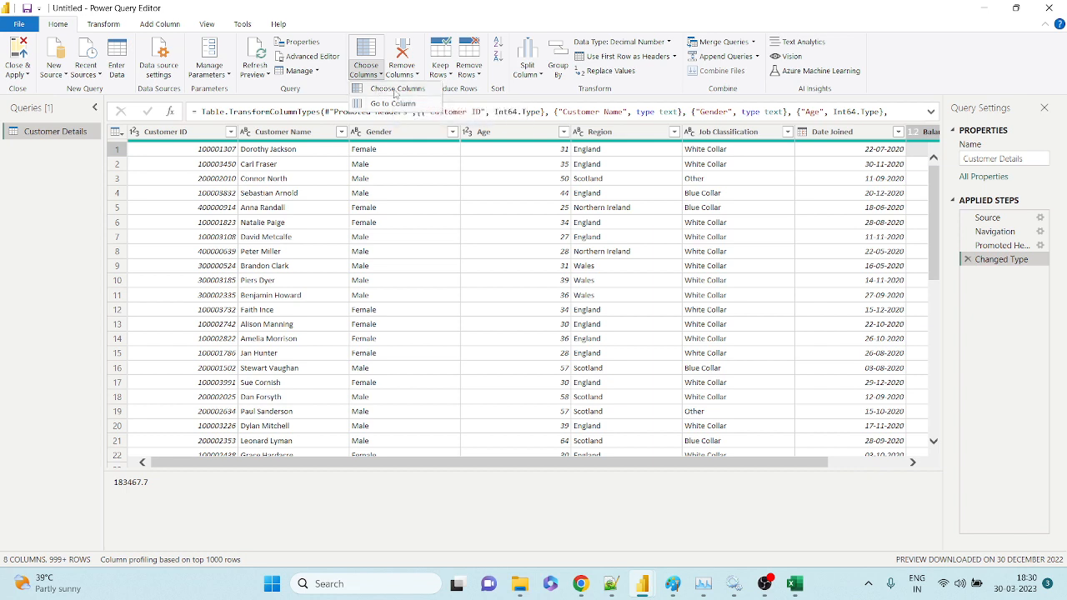
click(395, 90)
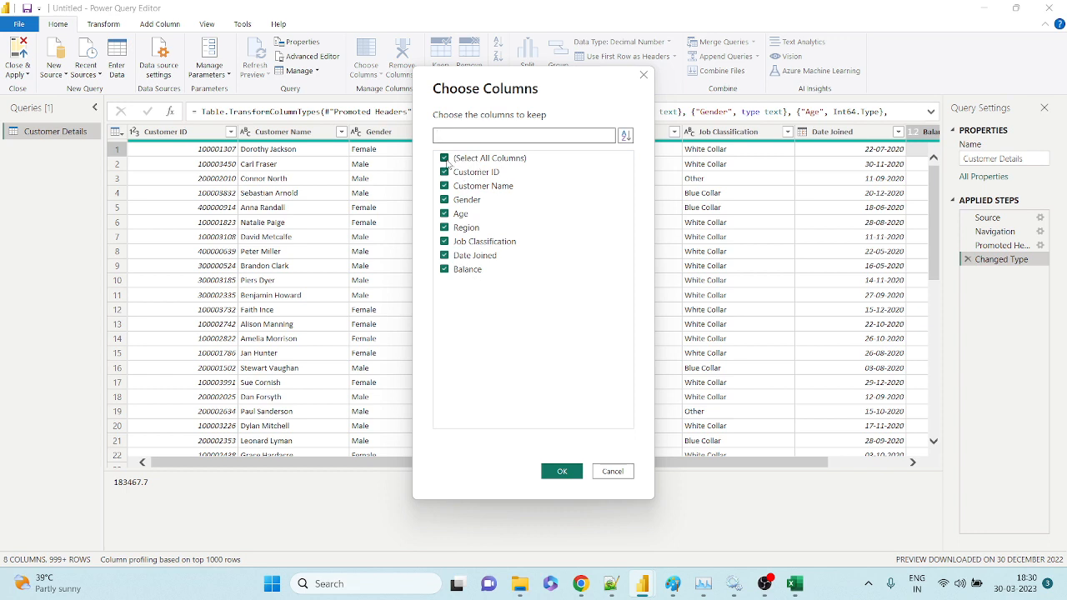
click(459, 158)
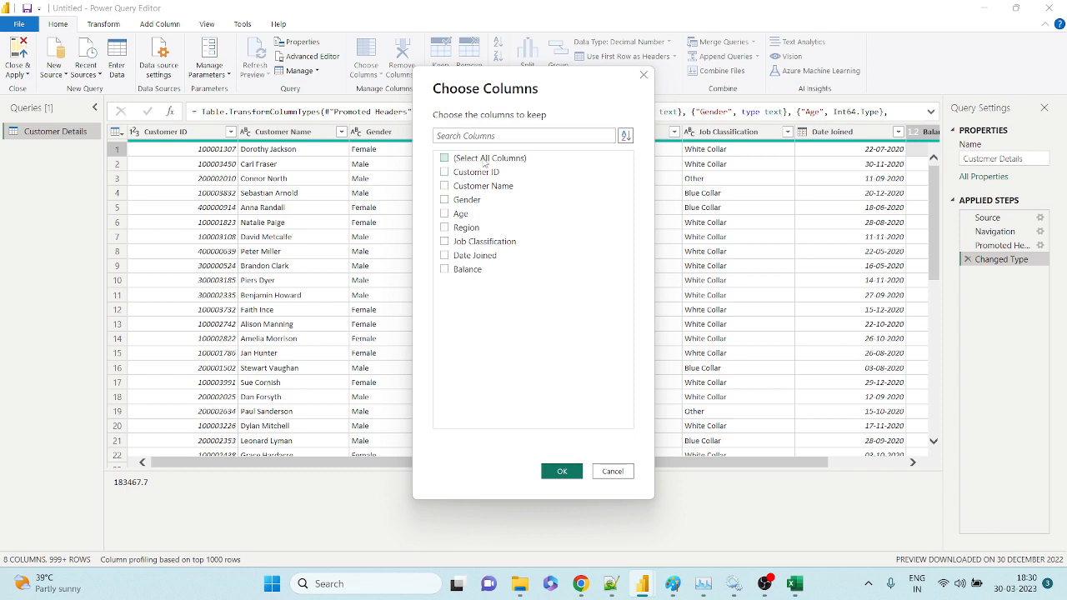
click(445, 172)
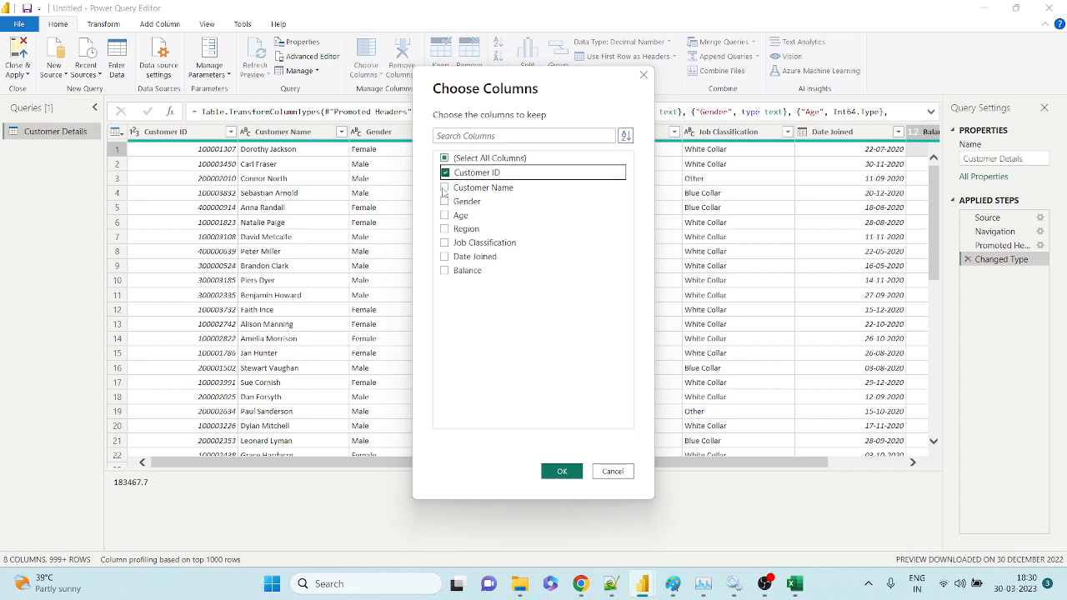
click(446, 186)
click(445, 270)
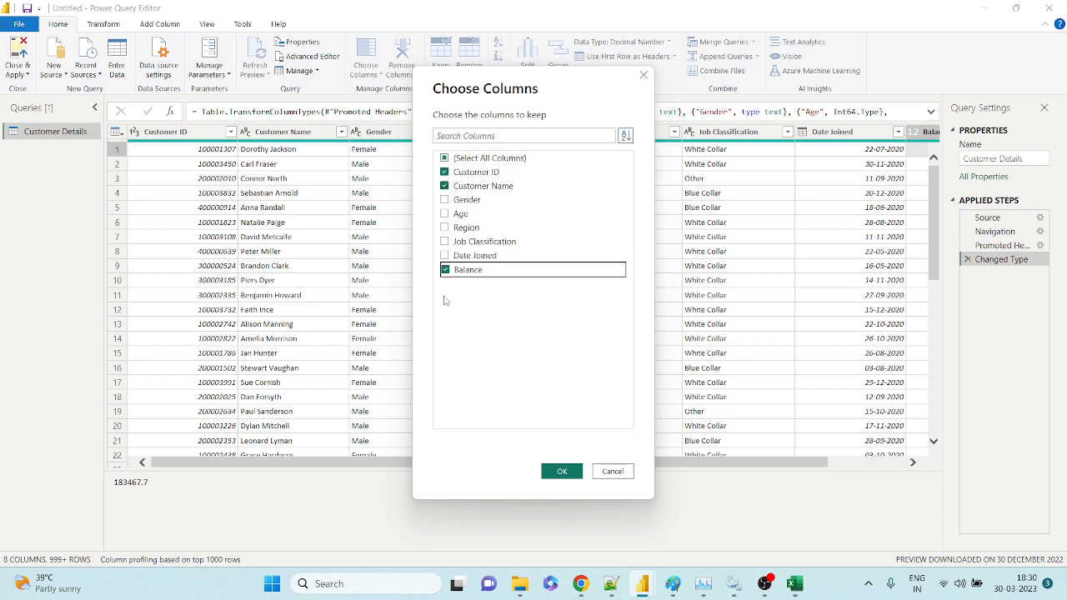
click(562, 471)
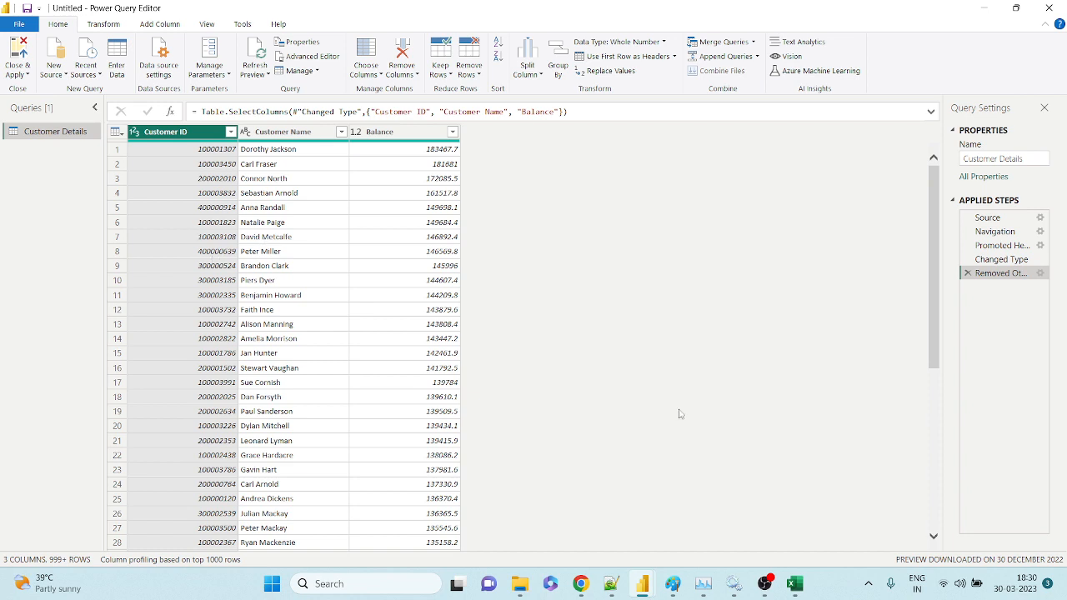
mouse_move(581, 584)
click(484, 538)
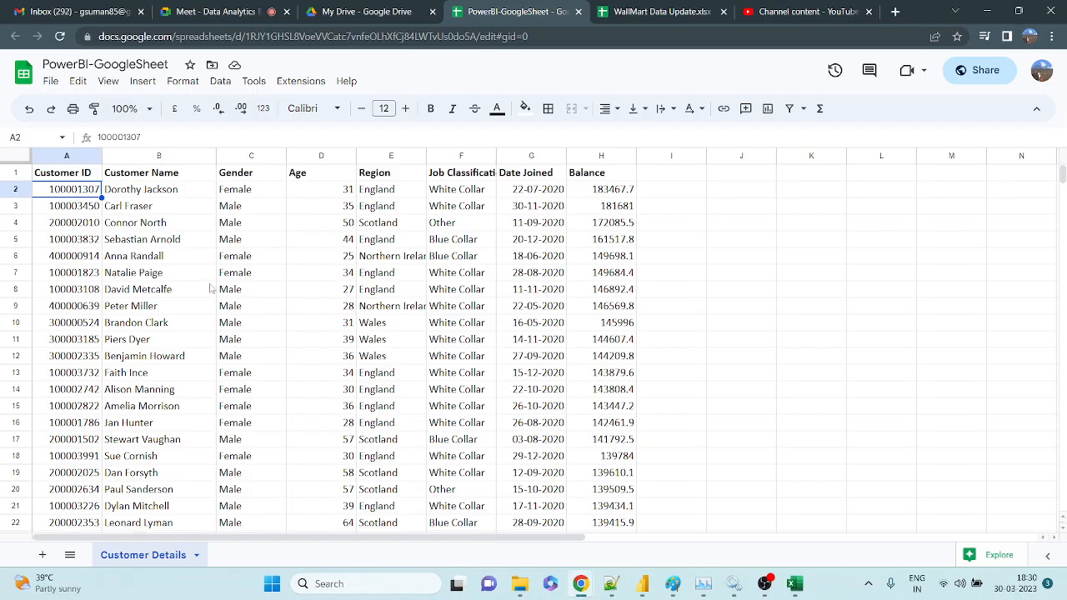
click(94, 223)
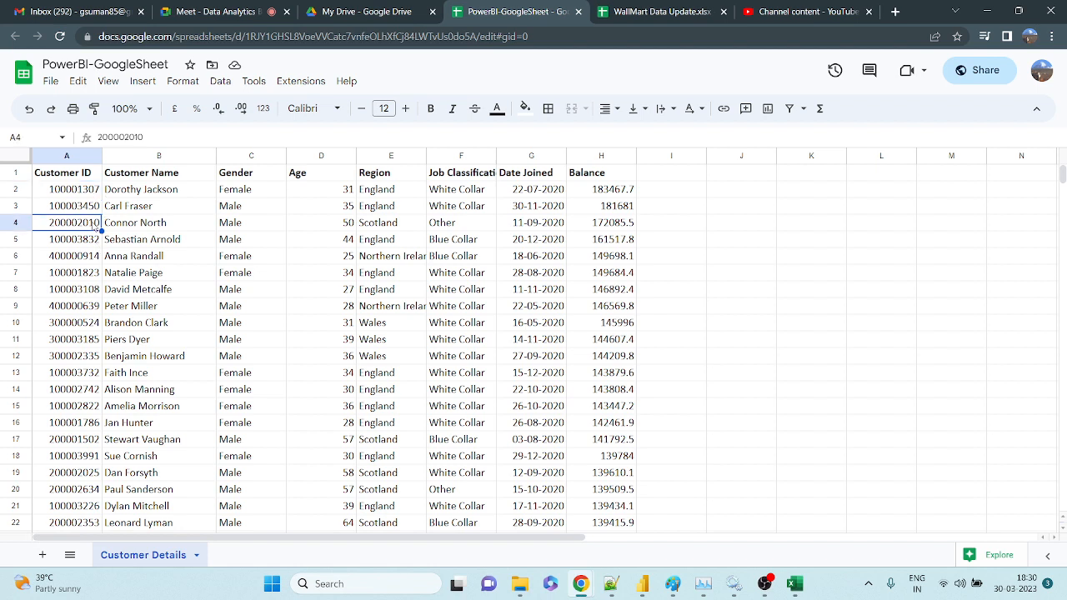
key(Up)
key(Up)
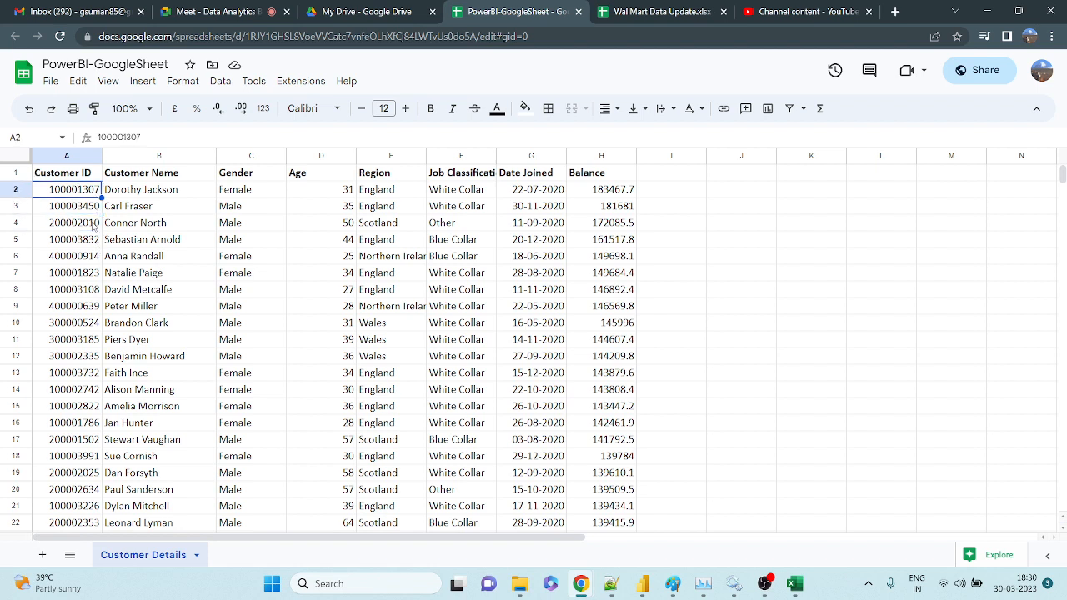
key(ctrl+Down)
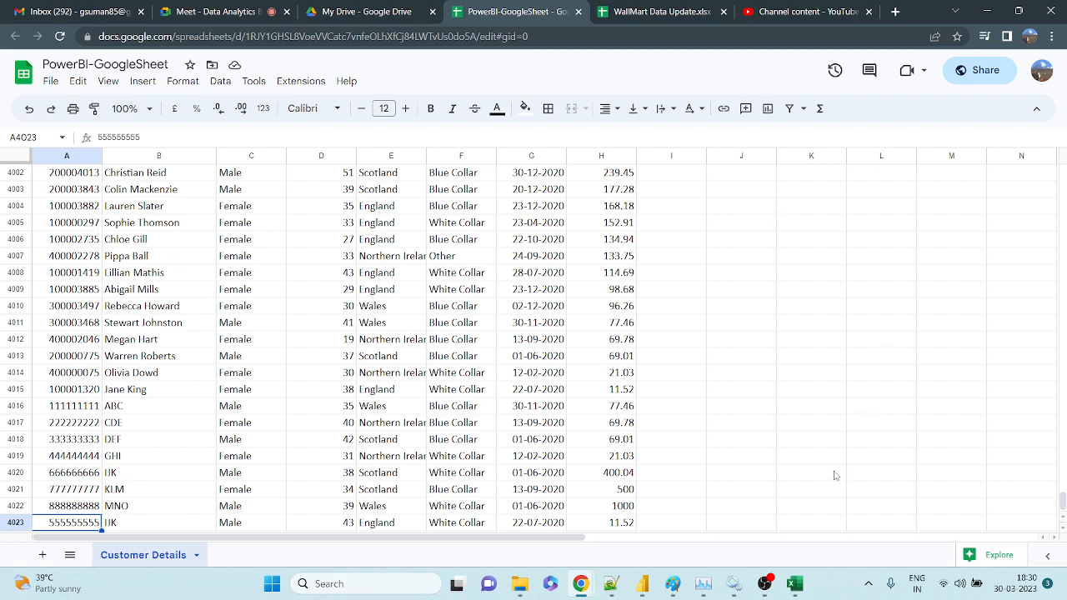
mouse_move(686, 587)
mouse_move(642, 585)
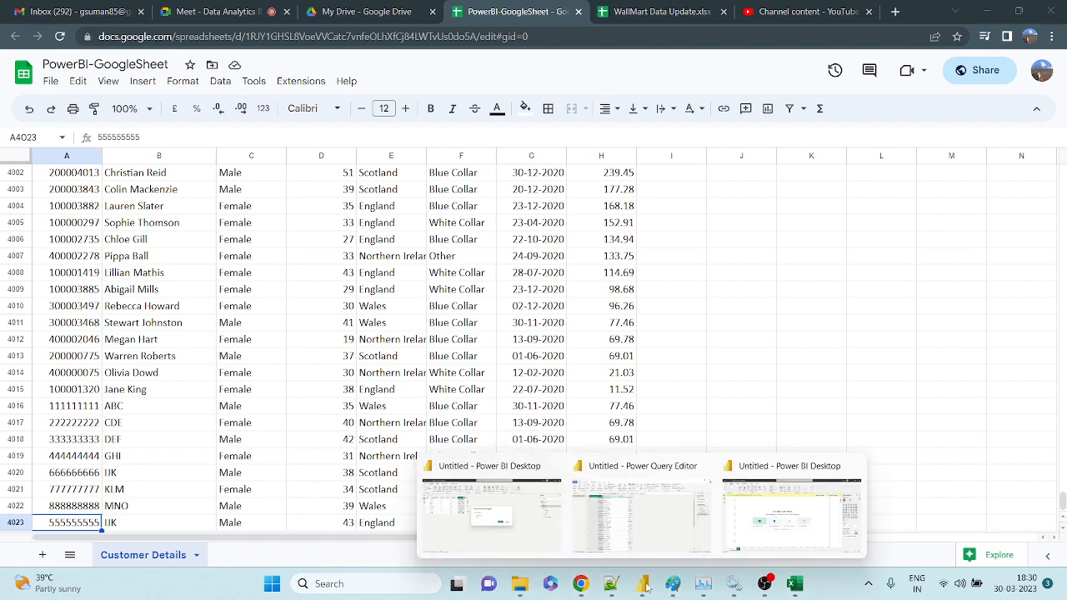
click(660, 529)
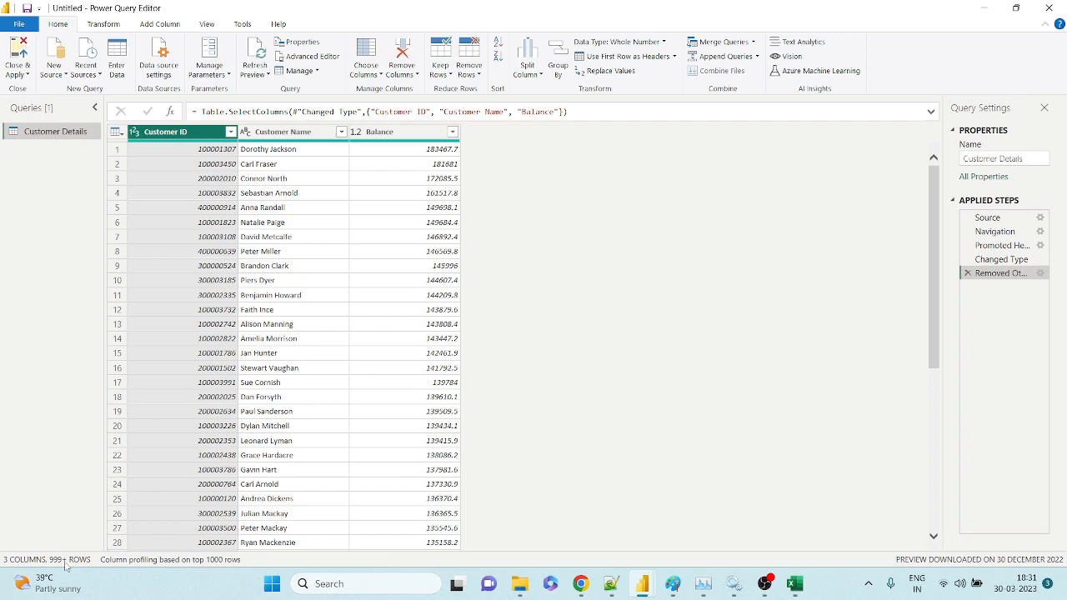
mouse_move(580, 584)
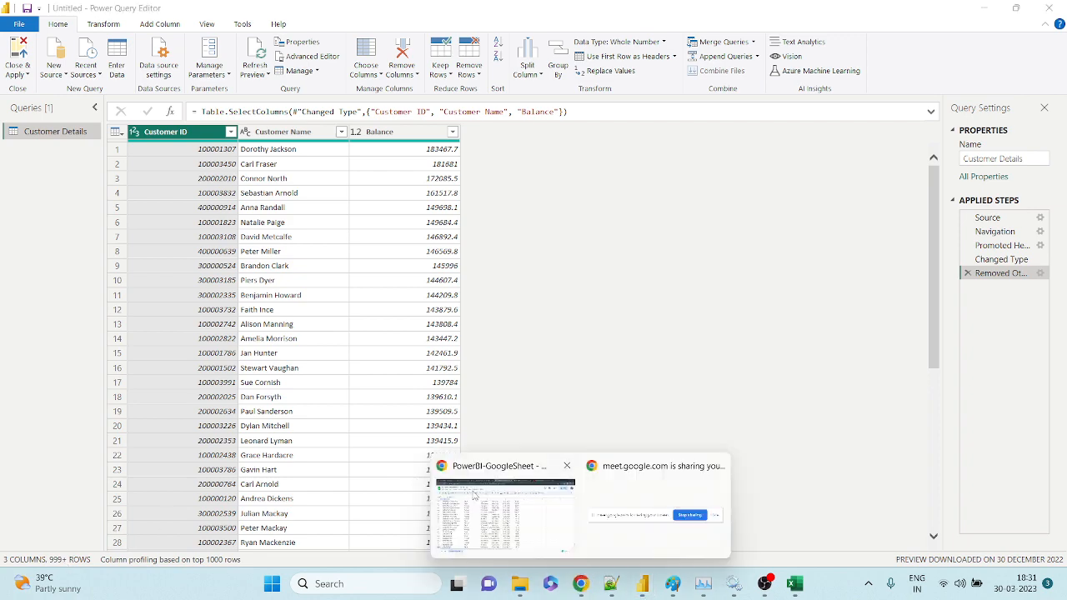
click(474, 494)
click(258, 21)
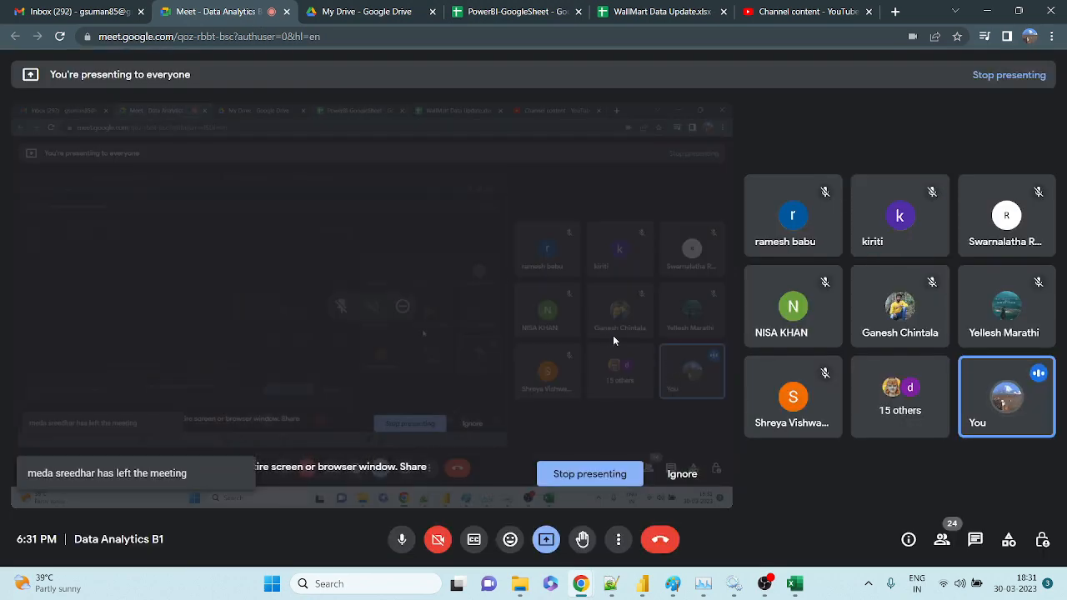
key(alt+Tab)
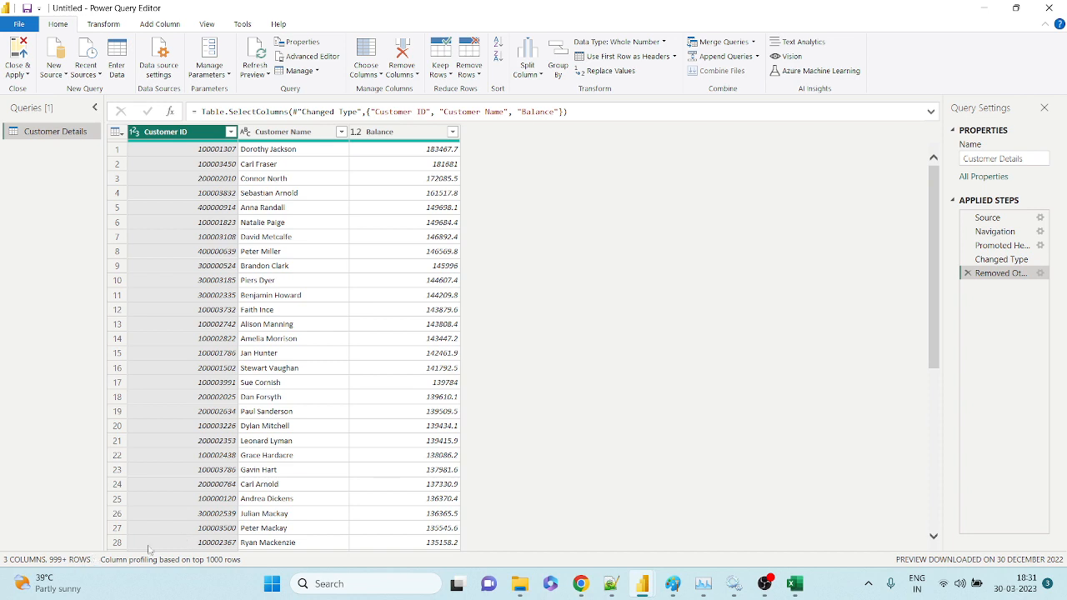
mouse_move(581, 583)
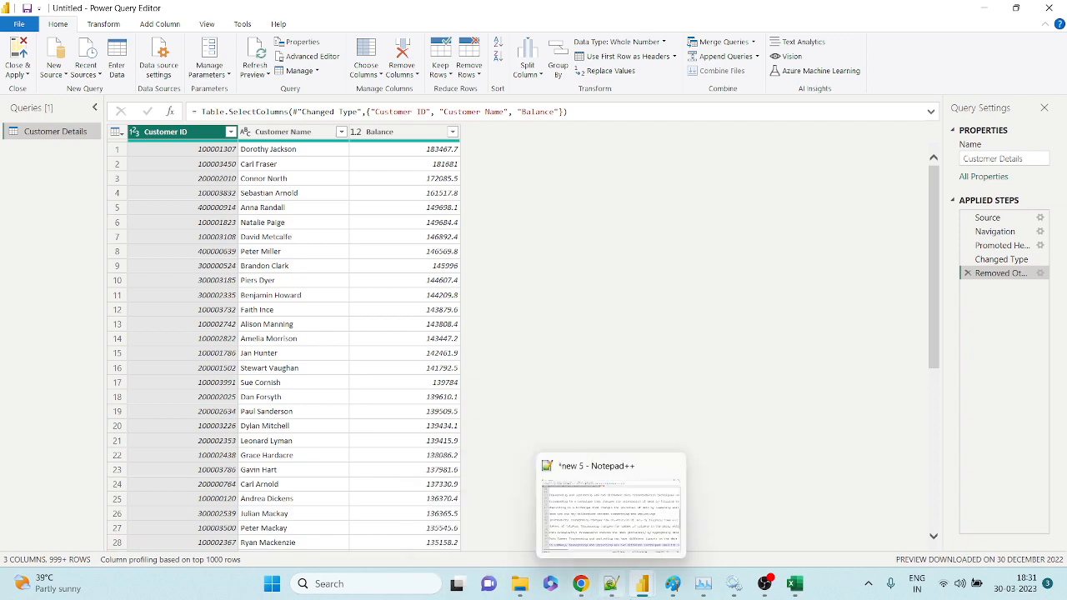
drag(934, 269, 931, 424)
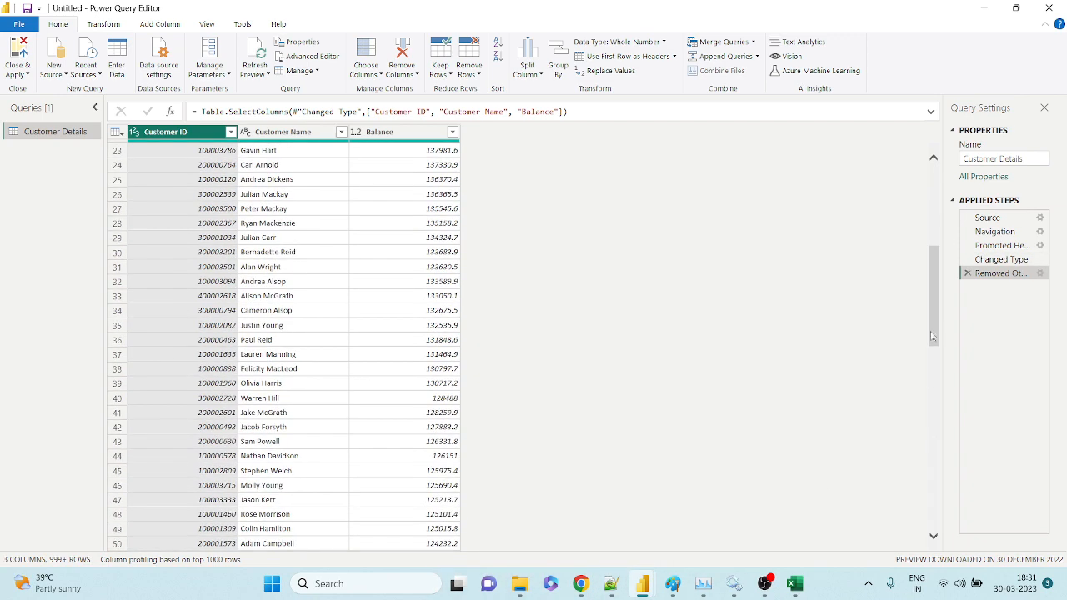
drag(932, 286, 935, 525)
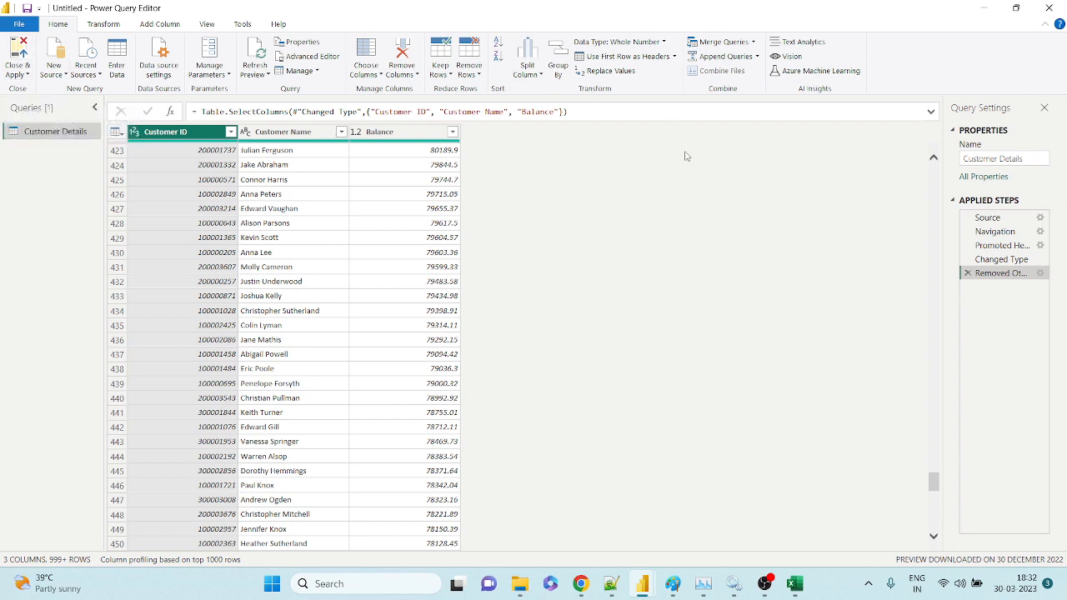
Restore all eight columns with Choose Columns' Select All, then select the Customer ID column.
click(368, 75)
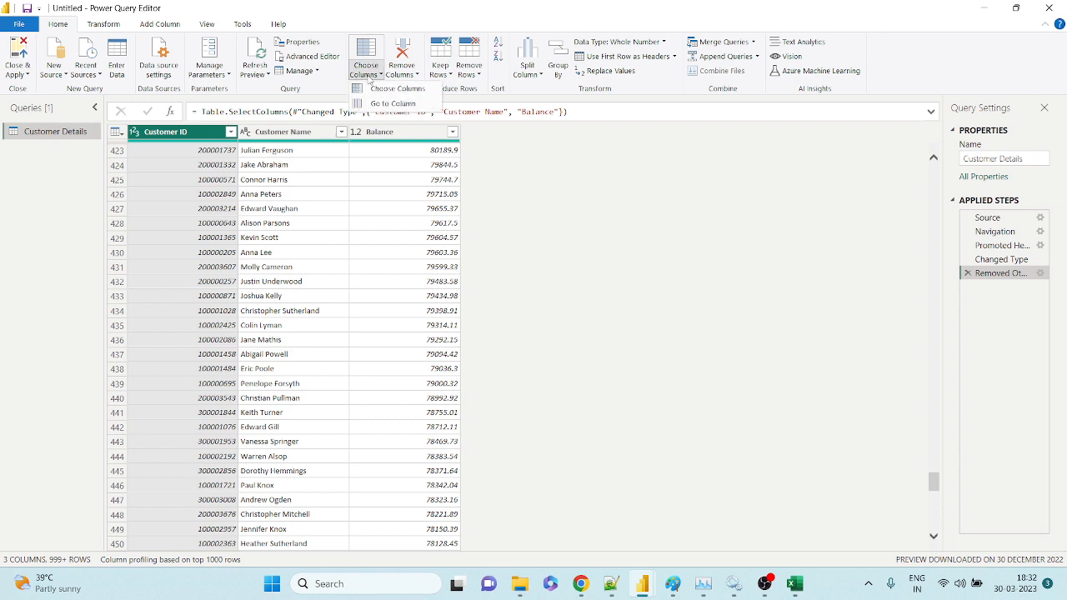
click(385, 90)
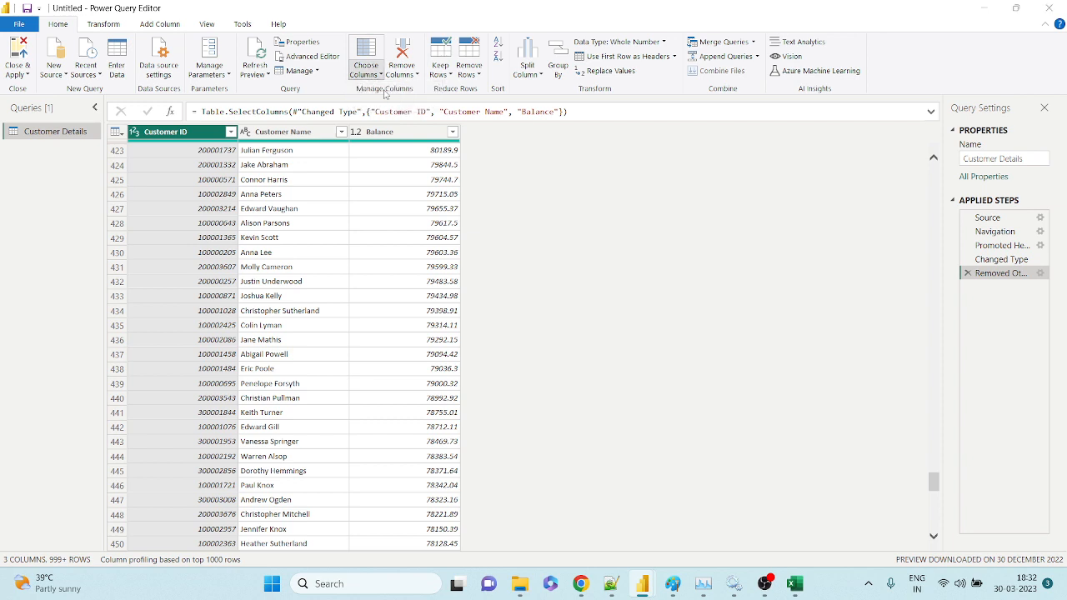
click(456, 160)
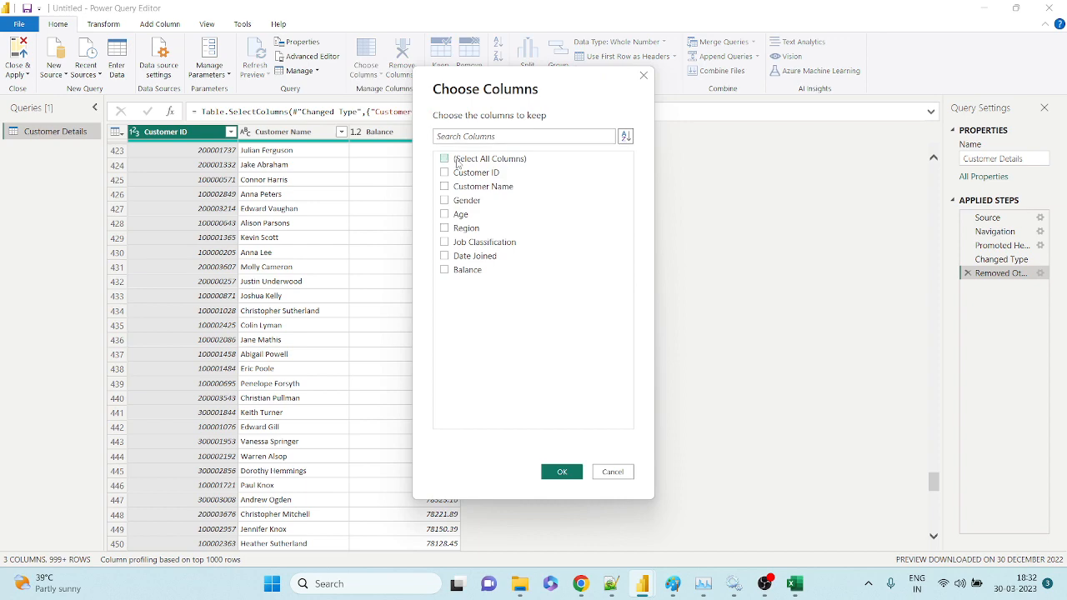
click(445, 159)
click(562, 471)
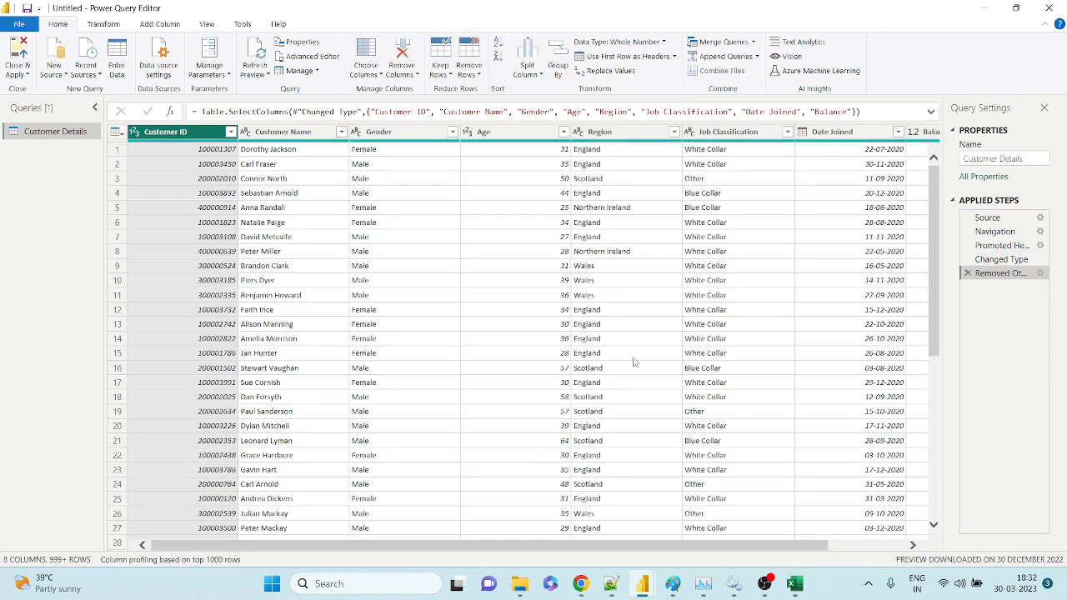
drag(800, 546, 1029, 548)
click(132, 132)
click(372, 76)
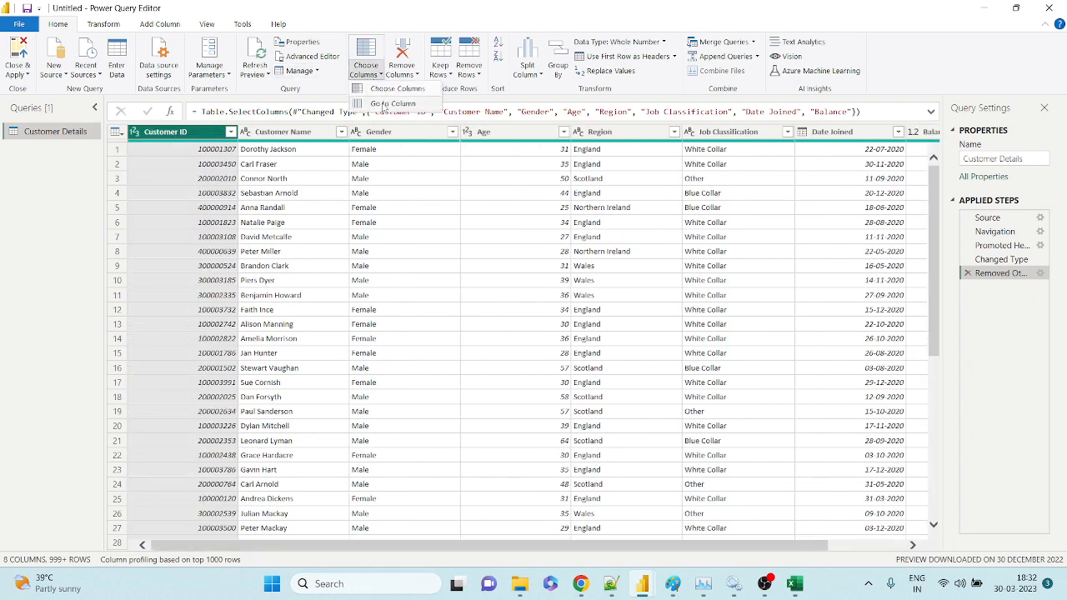
click(403, 101)
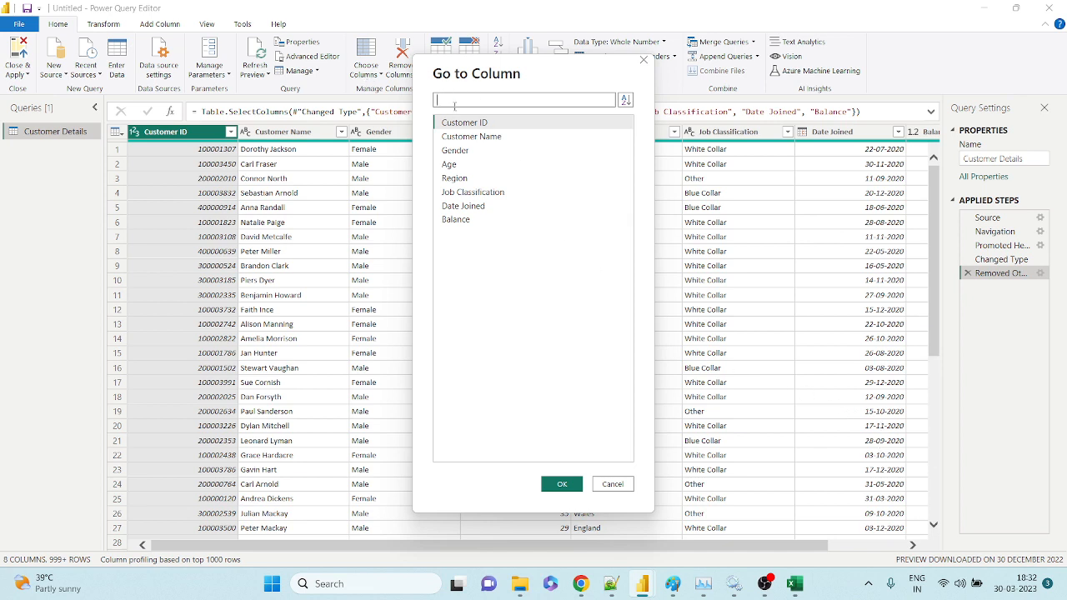
text(BLA)
key(BackSpace)
key(BackSpace)
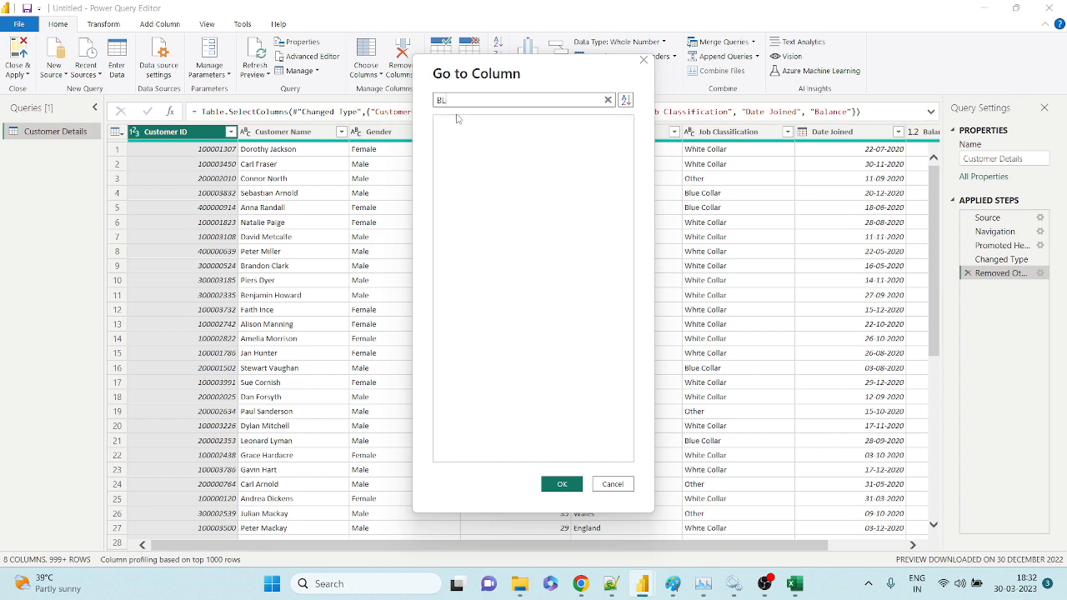
text(AL)
click(446, 129)
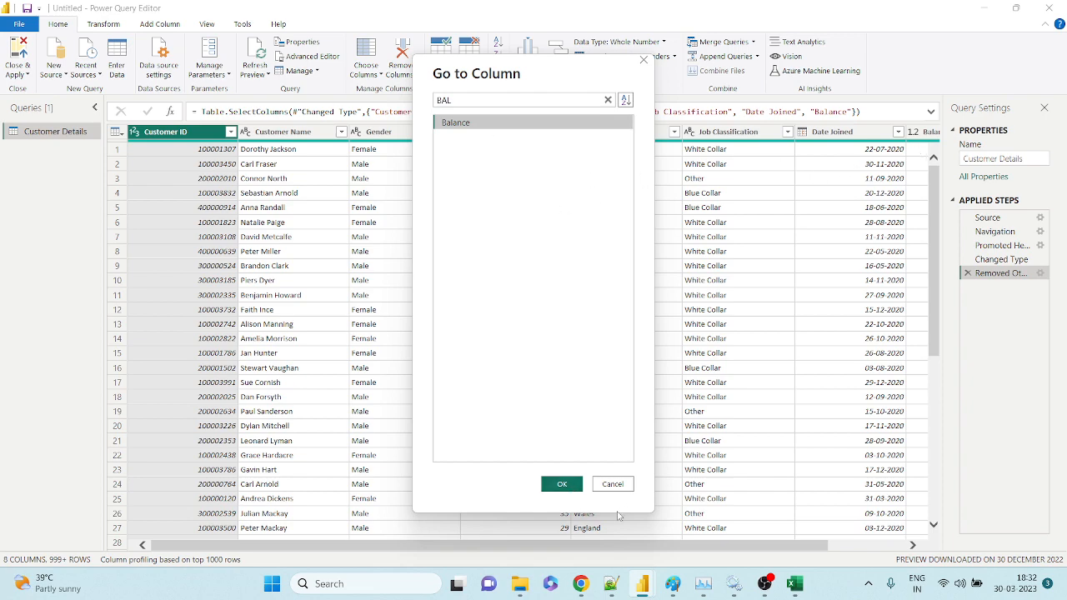
click(562, 484)
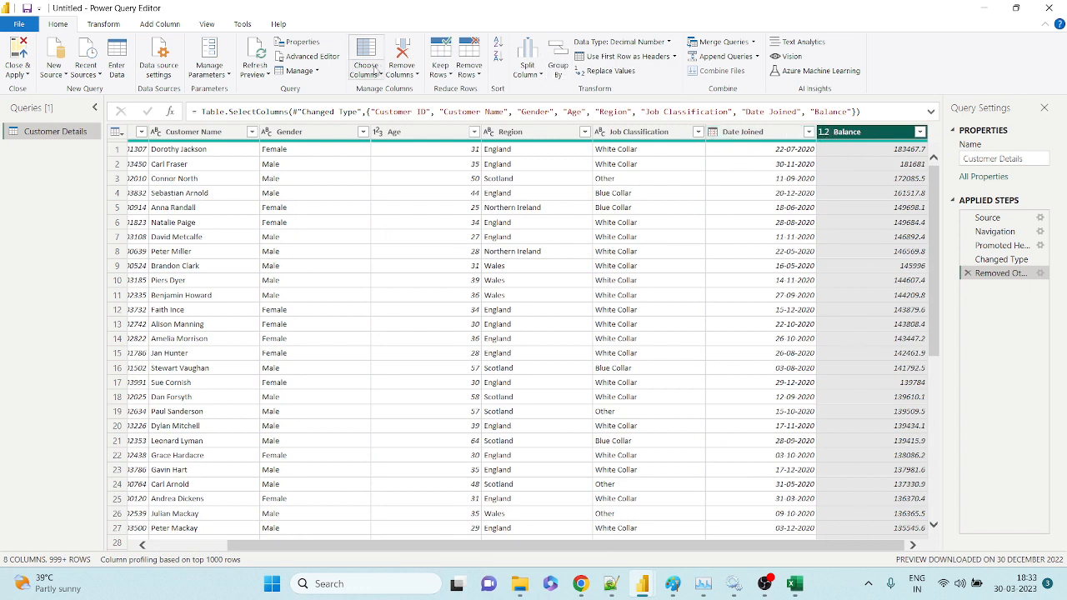
click(376, 71)
click(375, 105)
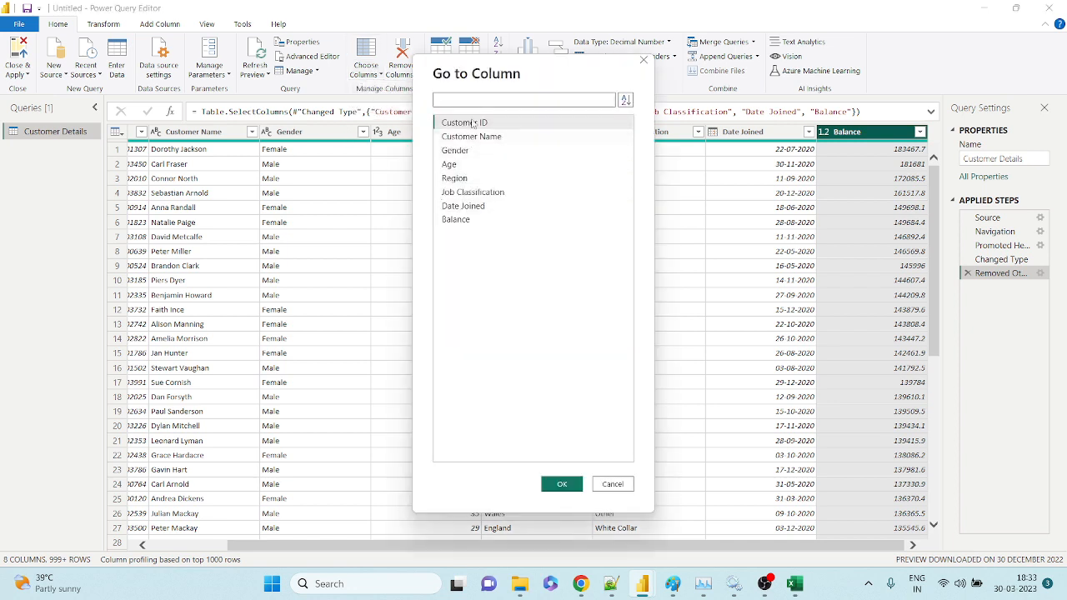
click(472, 124)
click(563, 485)
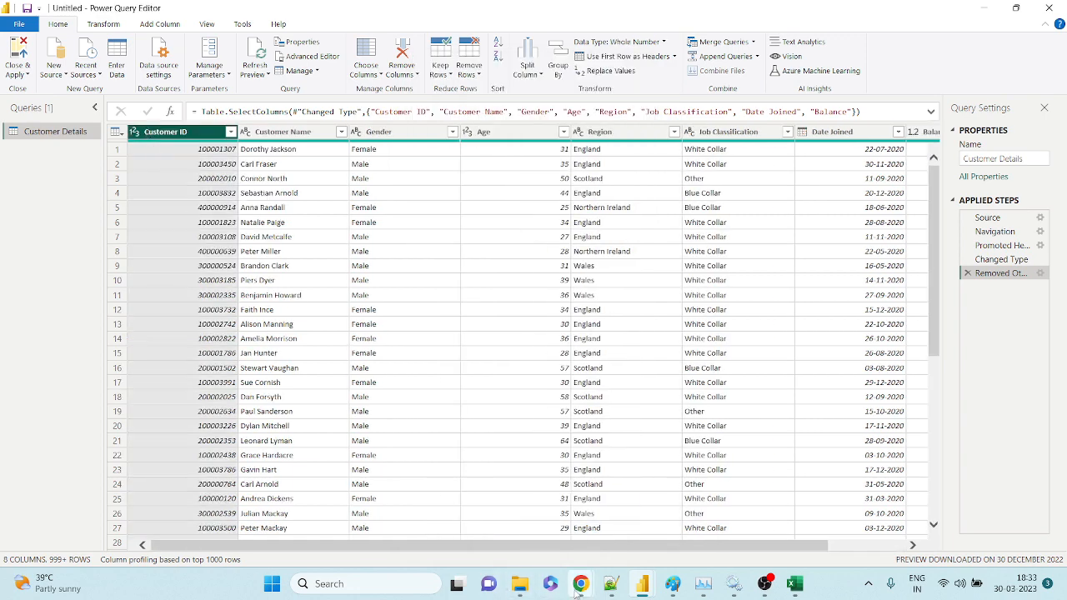
mouse_move(580, 584)
click(517, 441)
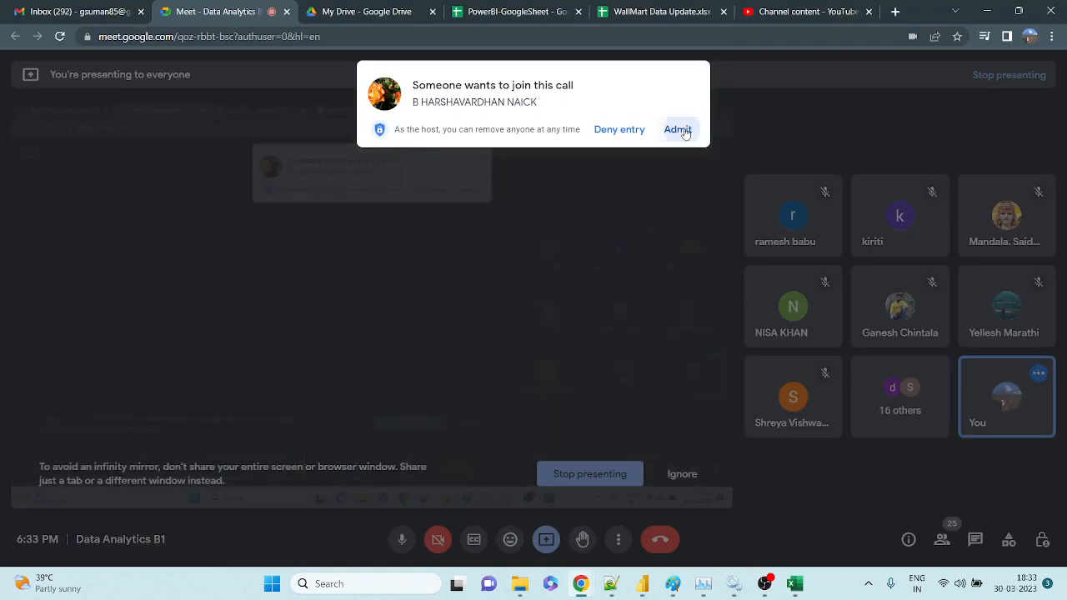
click(679, 130)
key(alt+Tab)
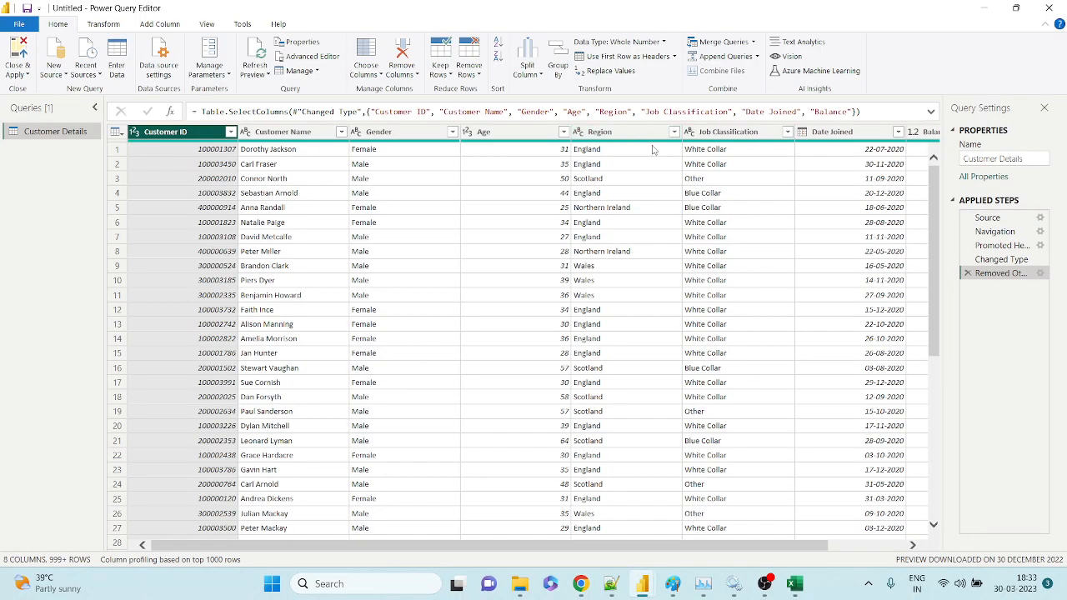
click(380, 75)
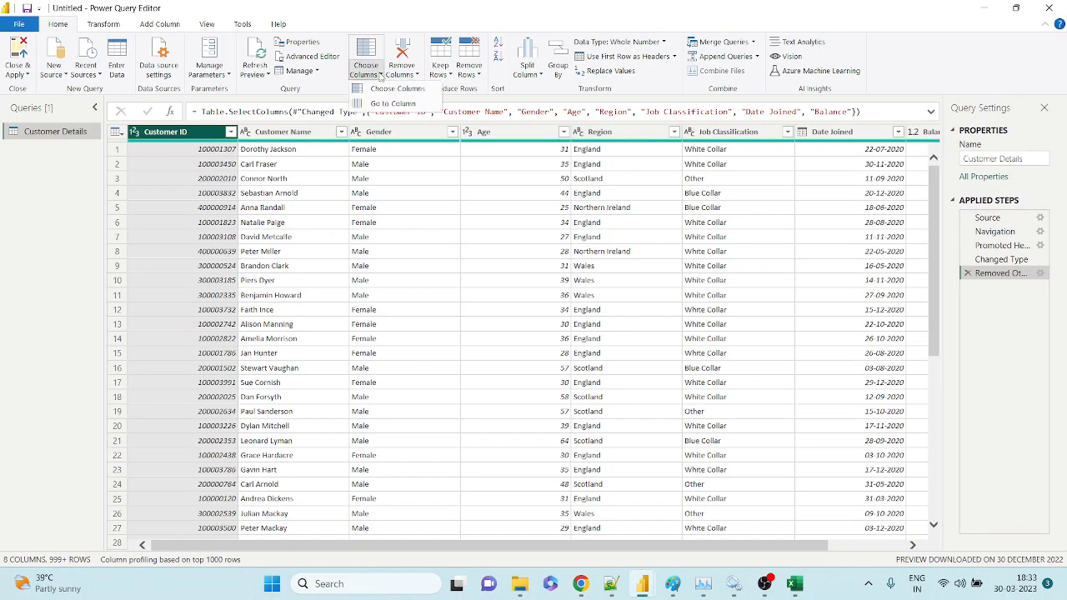
click(383, 104)
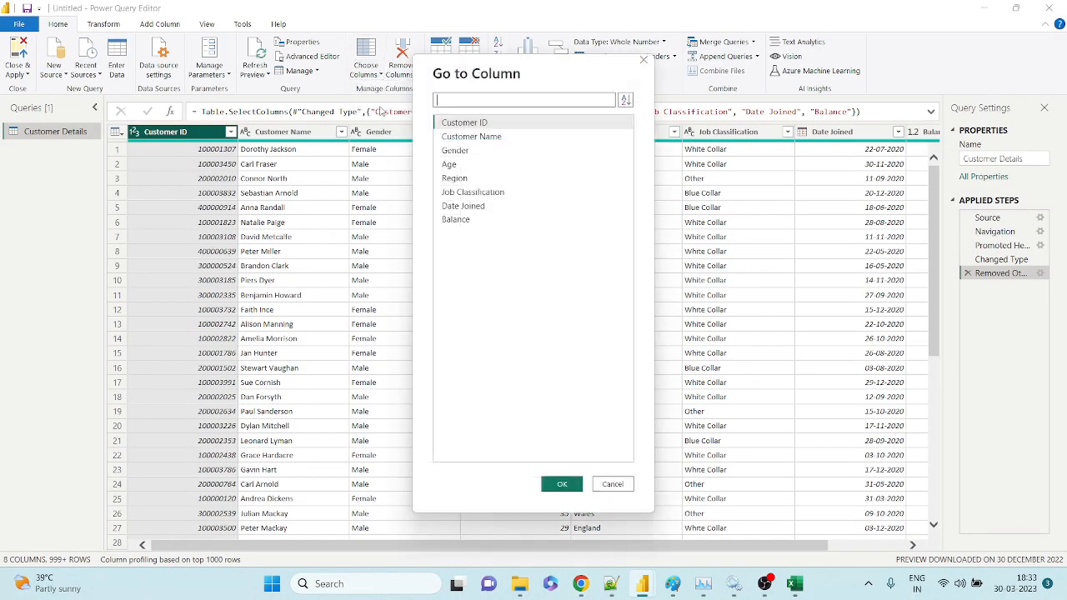
click(443, 205)
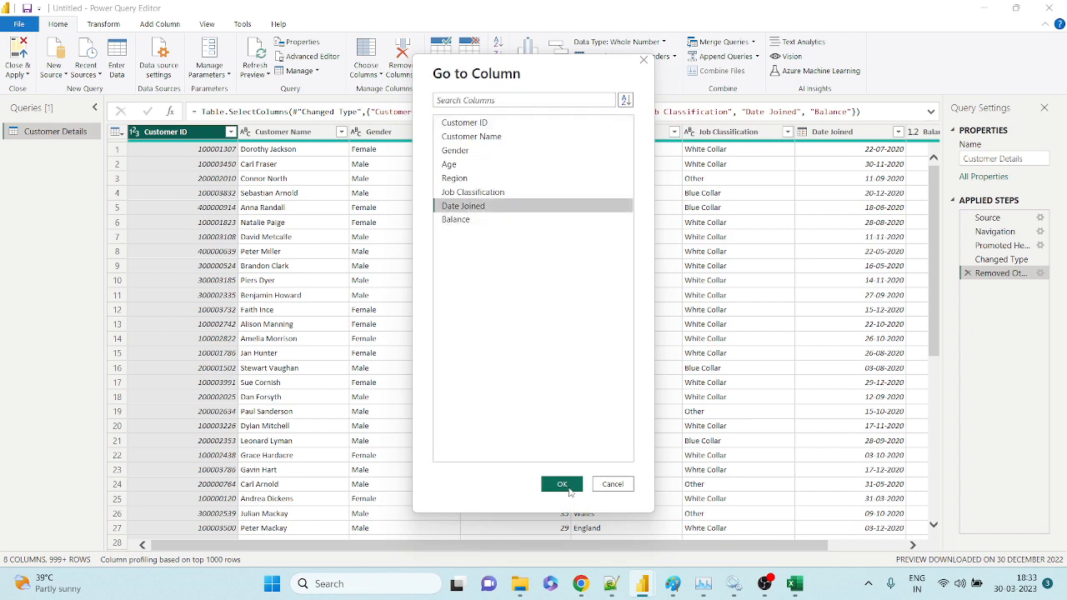
click(561, 484)
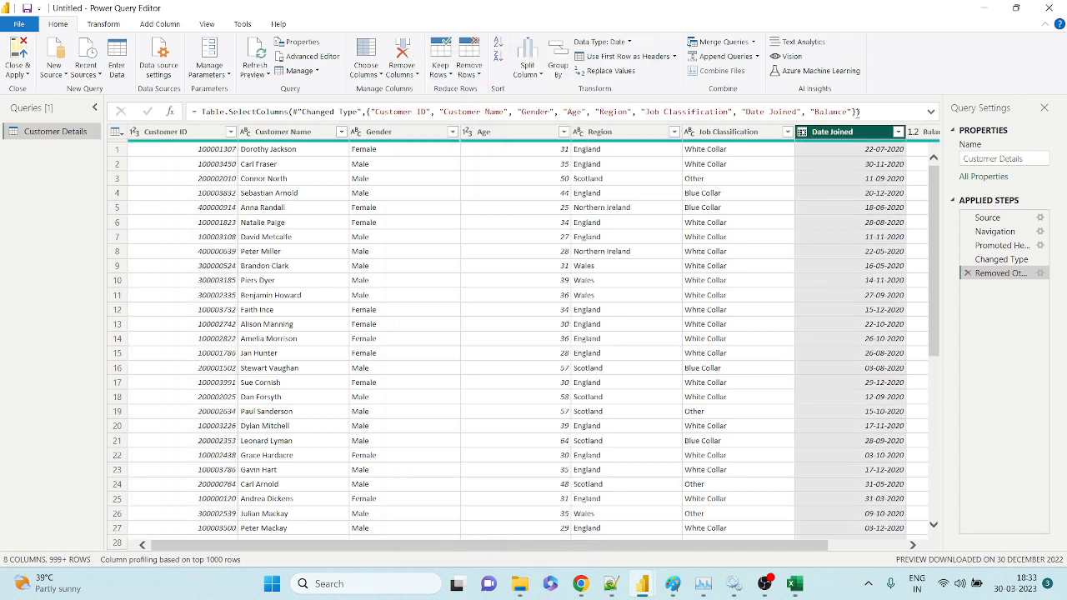
click(365, 74)
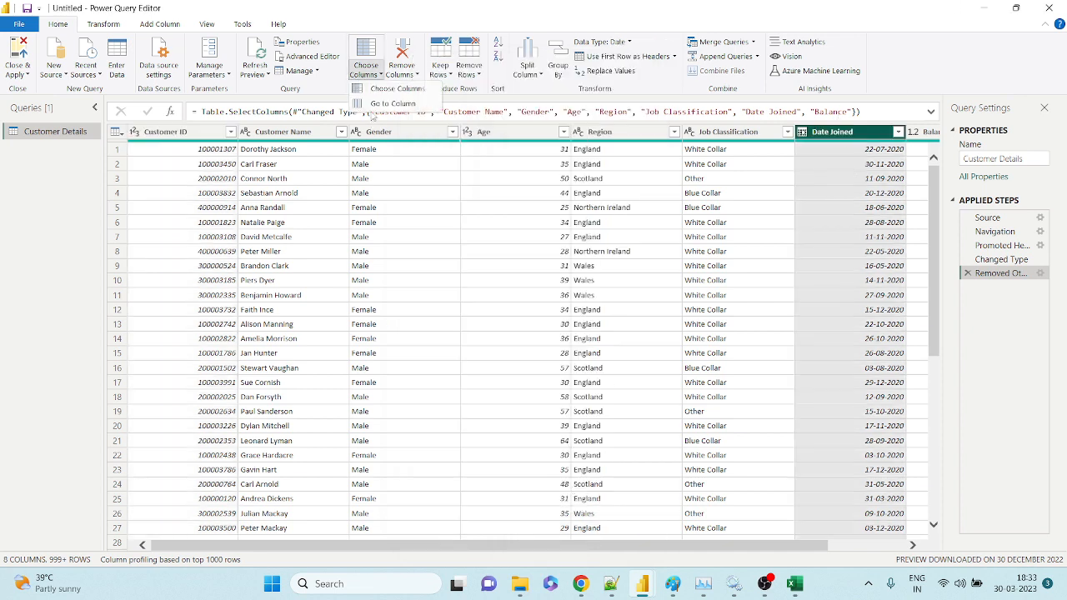
click(375, 115)
click(455, 150)
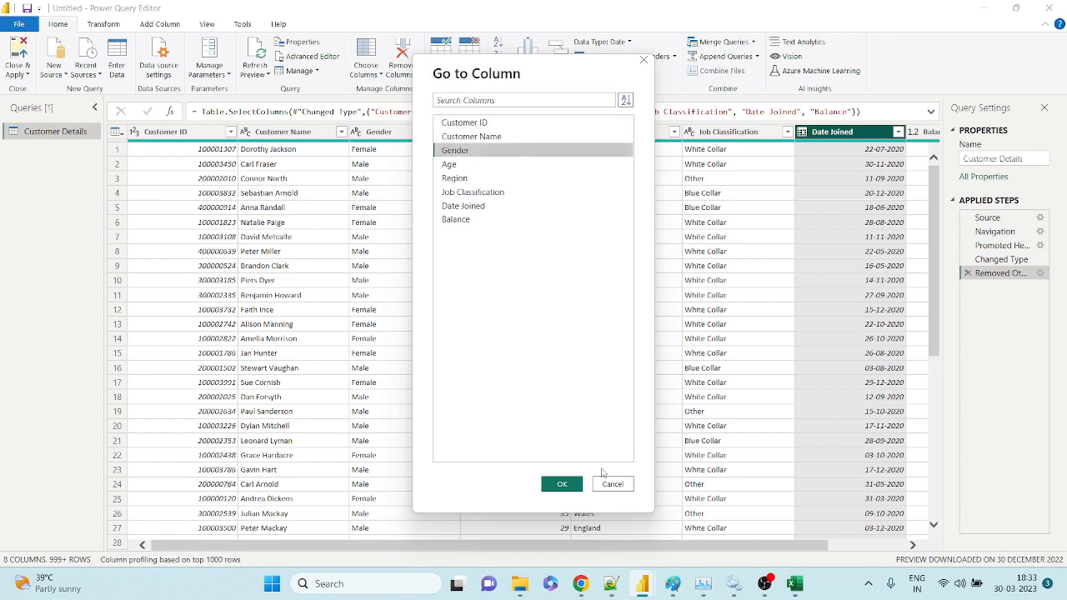
click(563, 483)
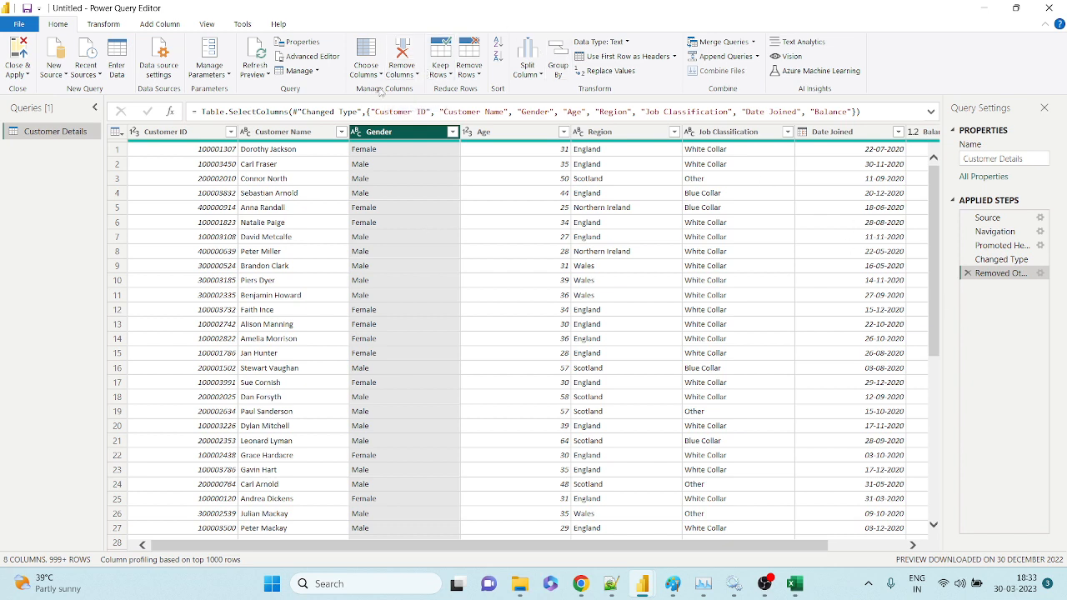
click(407, 74)
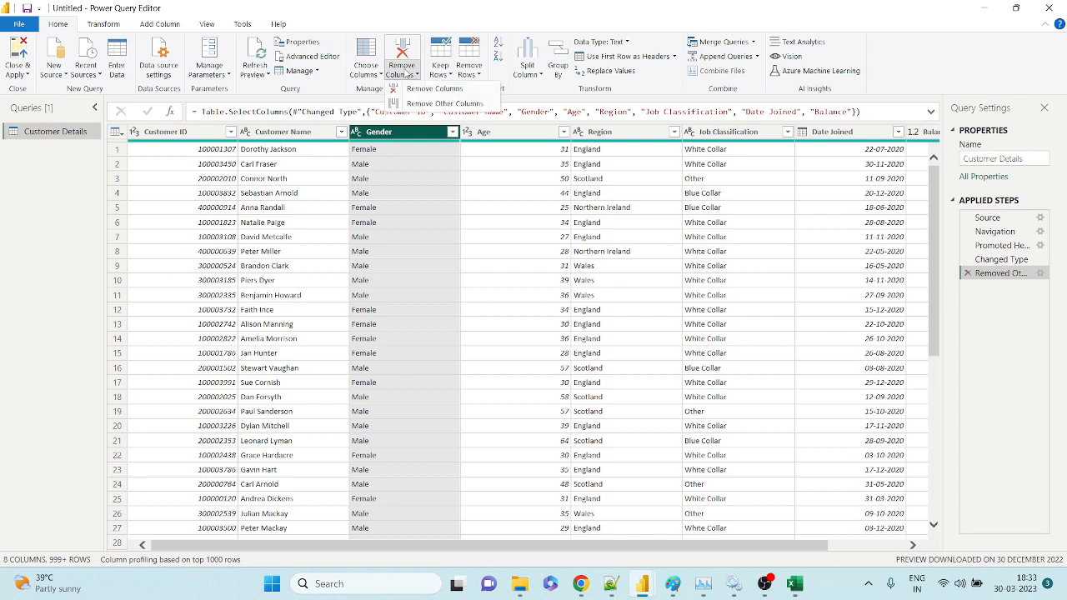
click(324, 183)
click(188, 133)
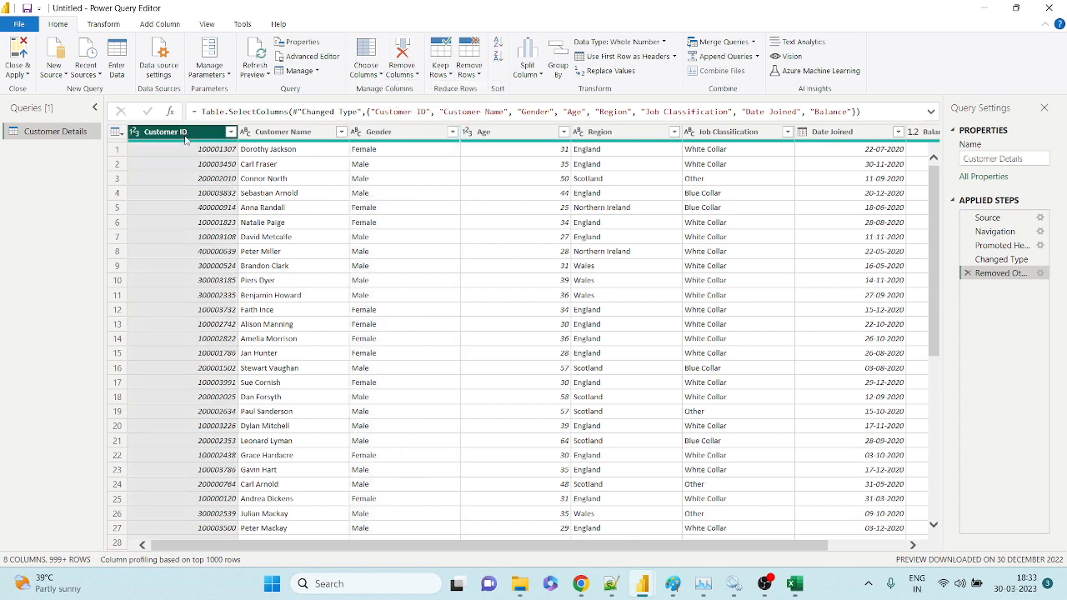
ctrl+click(511, 132)
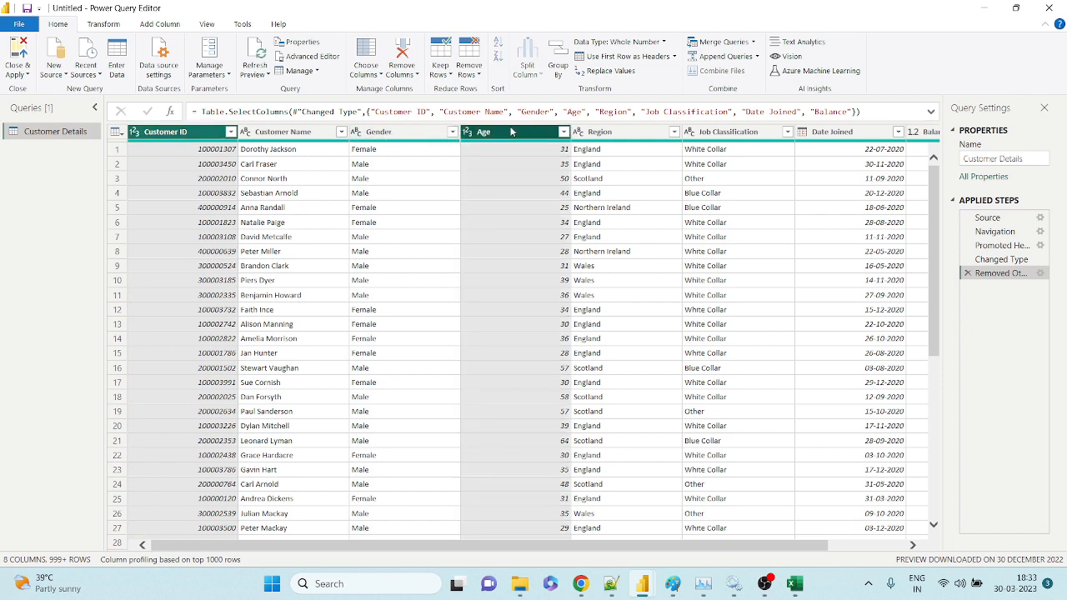
ctrl+click(710, 136)
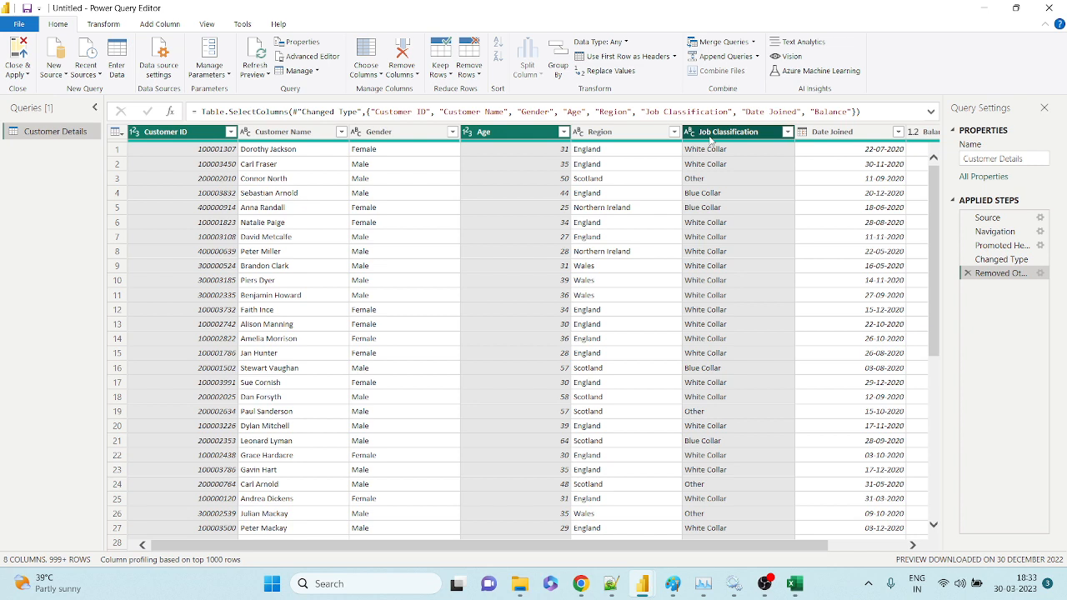
ctrl+click(616, 135)
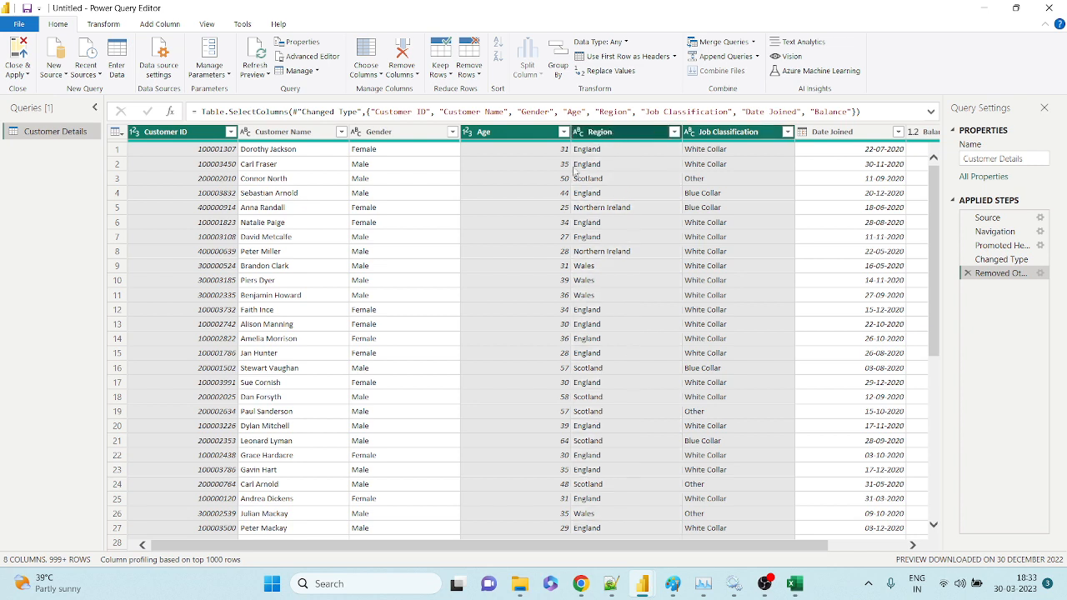
click(446, 209)
click(508, 134)
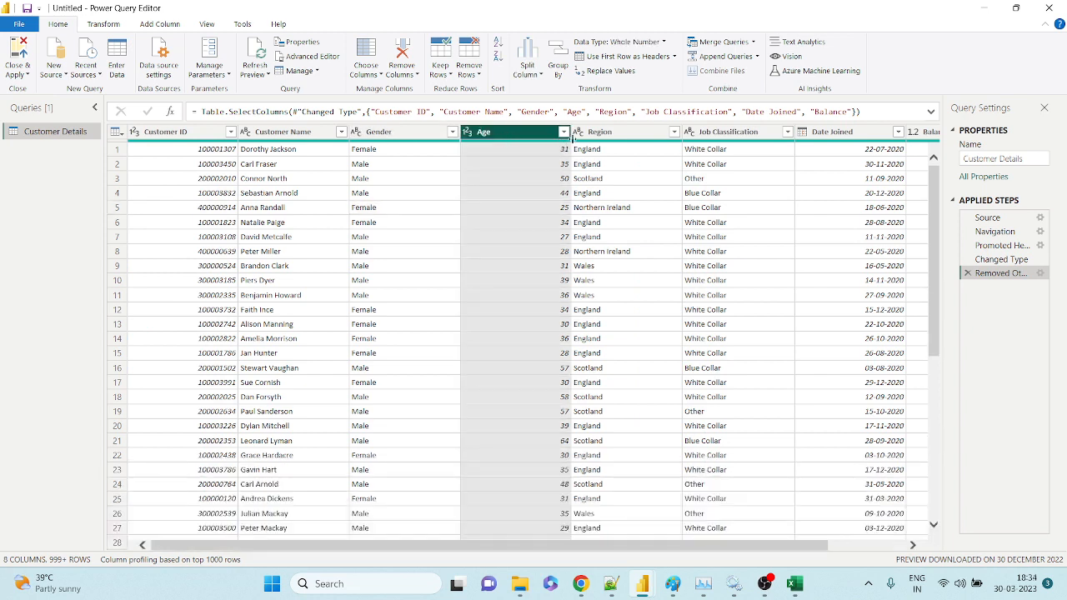
ctrl+click(583, 136)
click(597, 180)
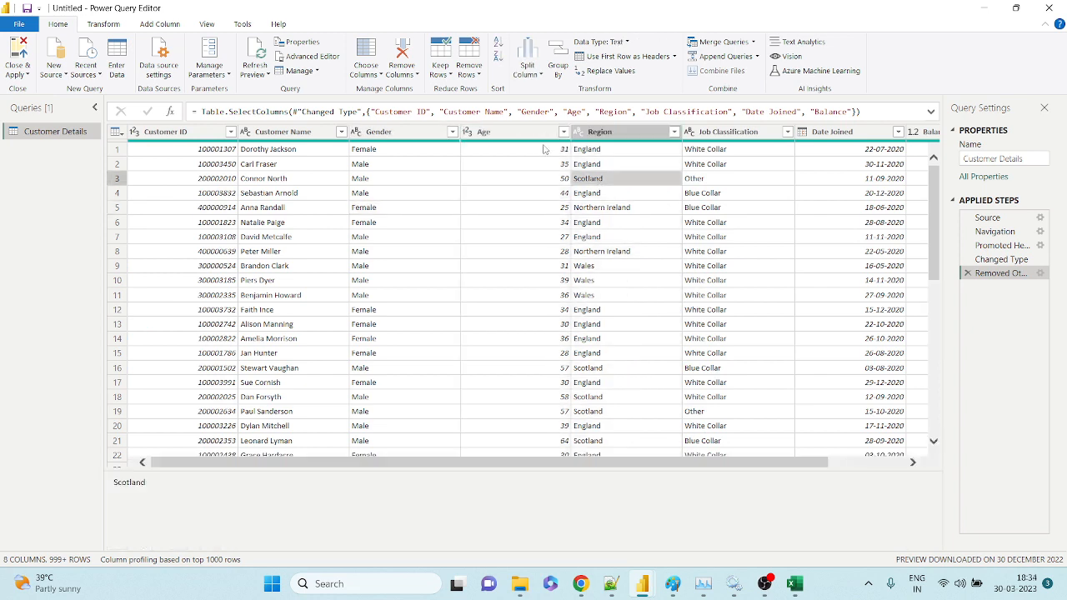
click(512, 137)
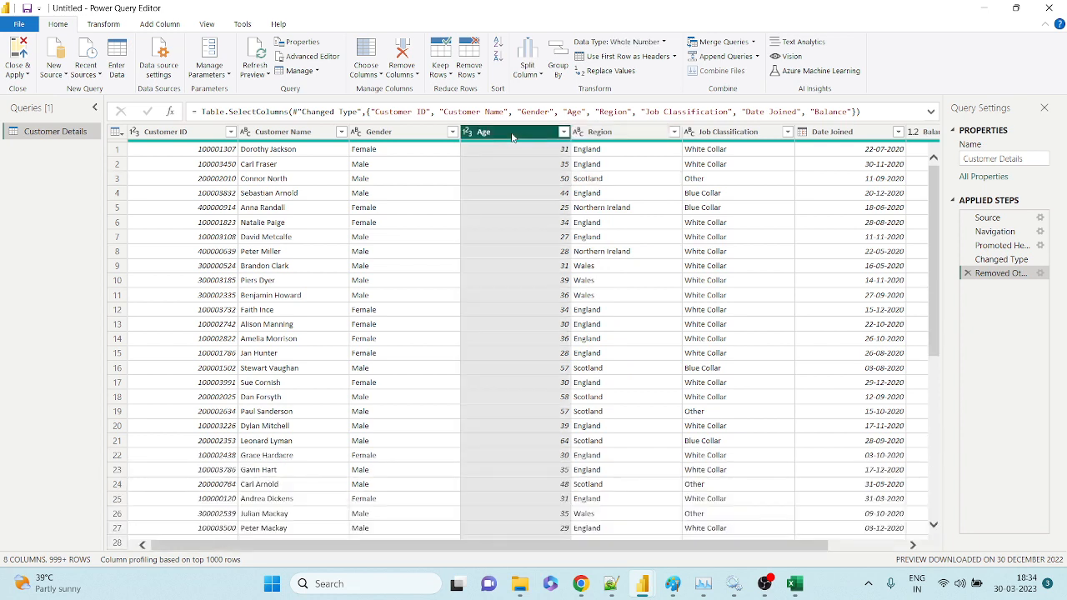
ctrl+click(587, 137)
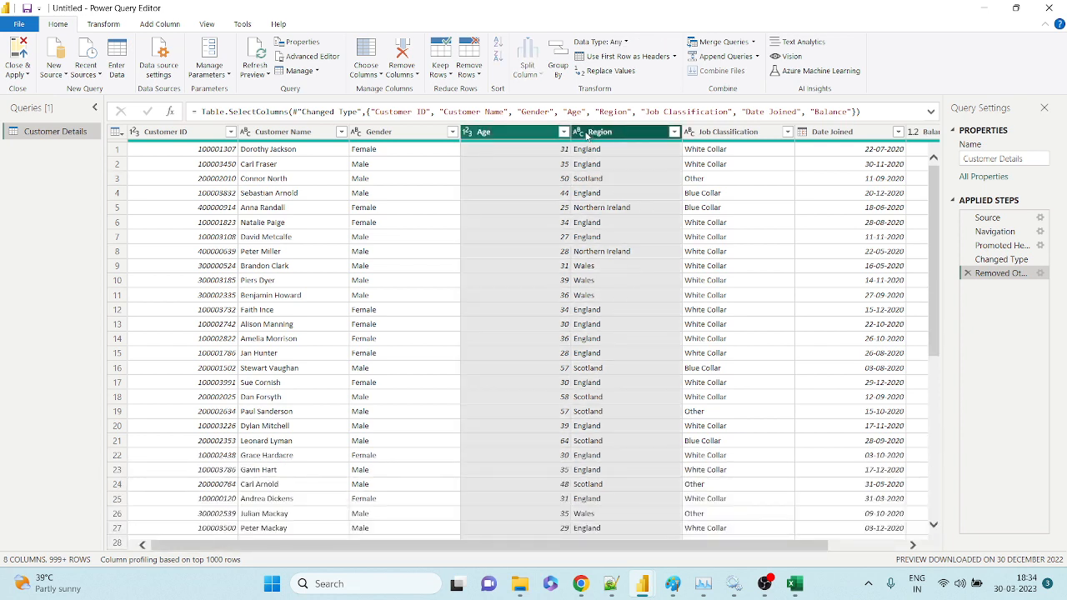
ctrl+click(703, 137)
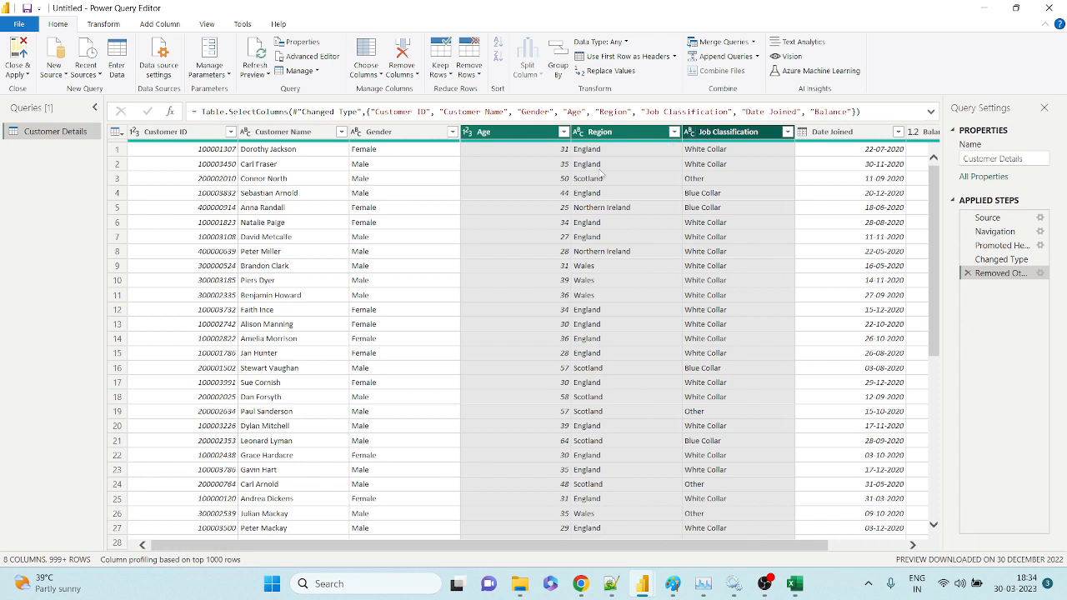
click(415, 75)
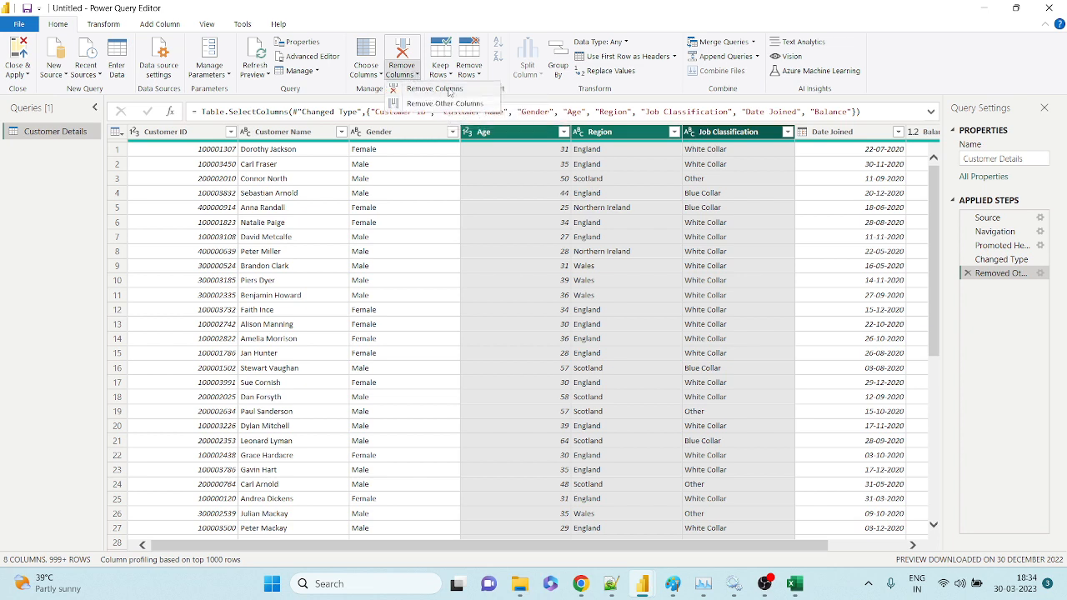
click(435, 88)
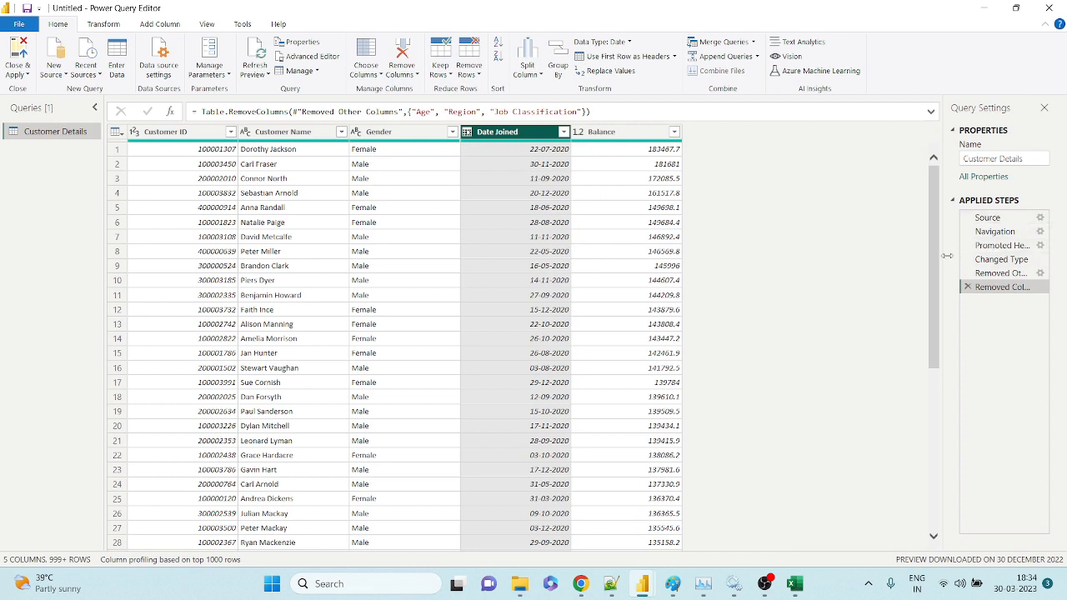
drag(947, 256, 906, 264)
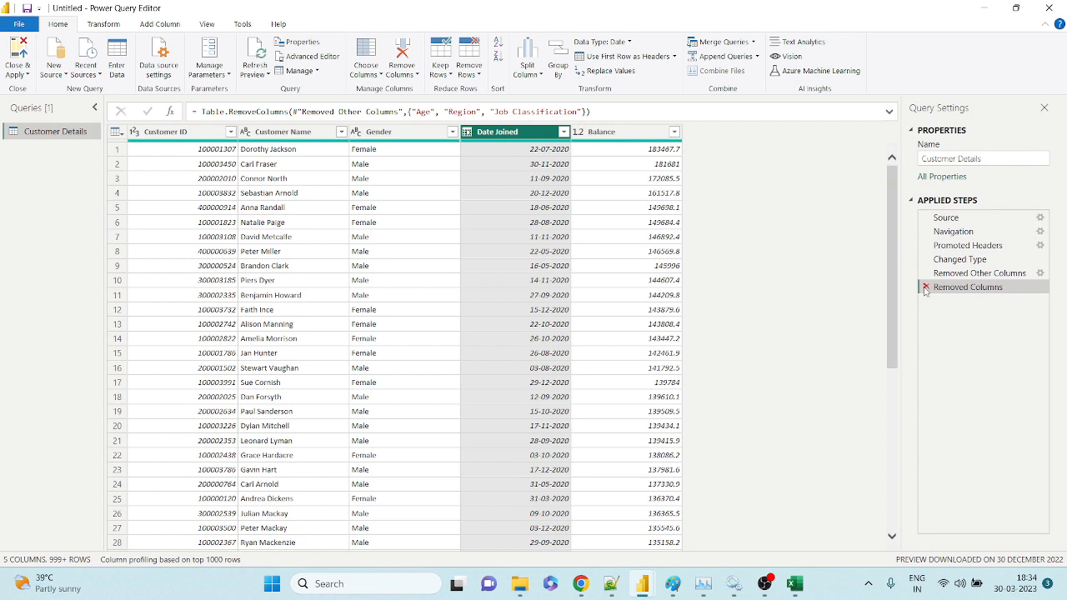
click(925, 287)
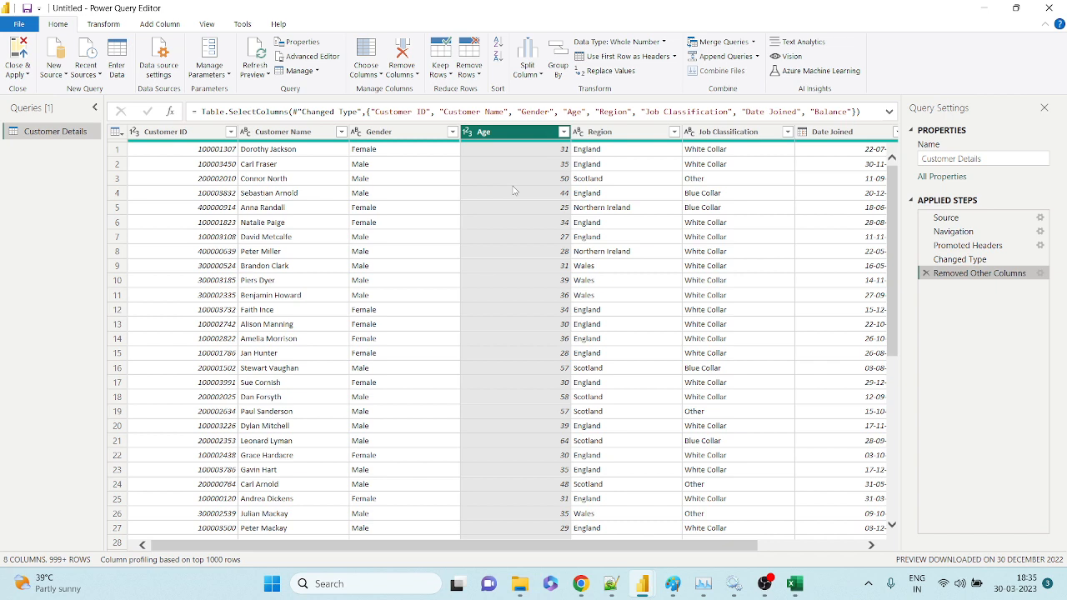
Select Region, Job Classification, Customer Name and Gender, then dismiss the removal menus without applying.
ctrl+click(607, 137)
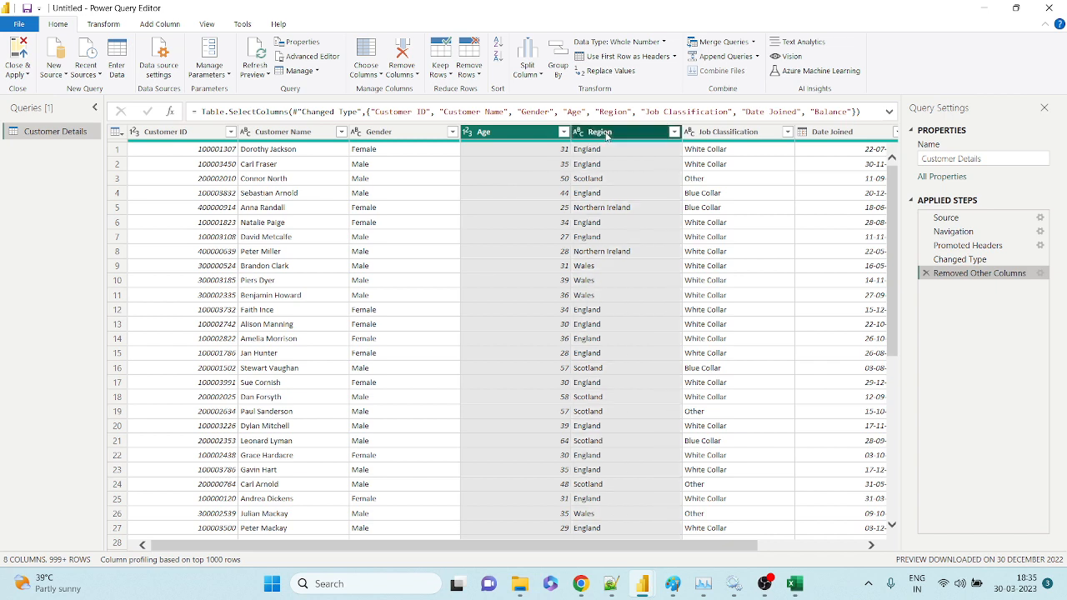
ctrl+click(695, 135)
ctrl+click(340, 135)
ctrl+click(368, 135)
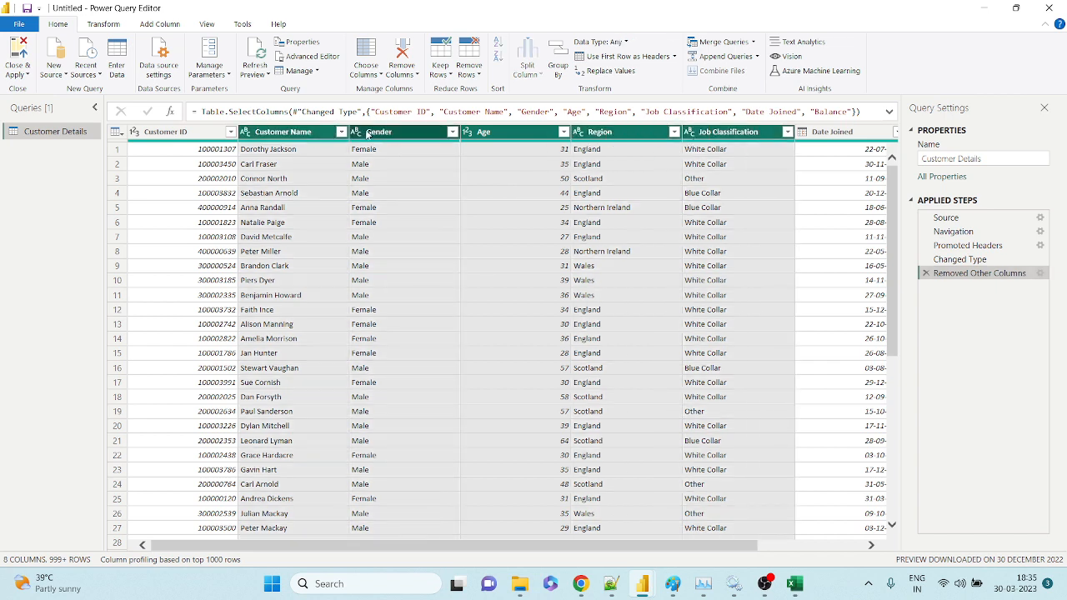
click(469, 71)
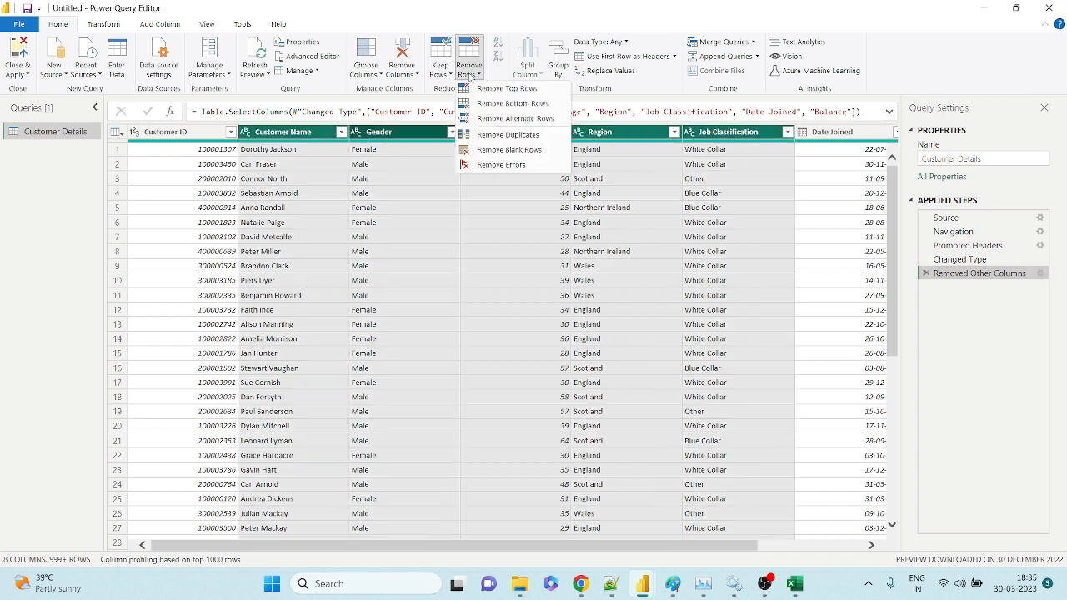
click(409, 75)
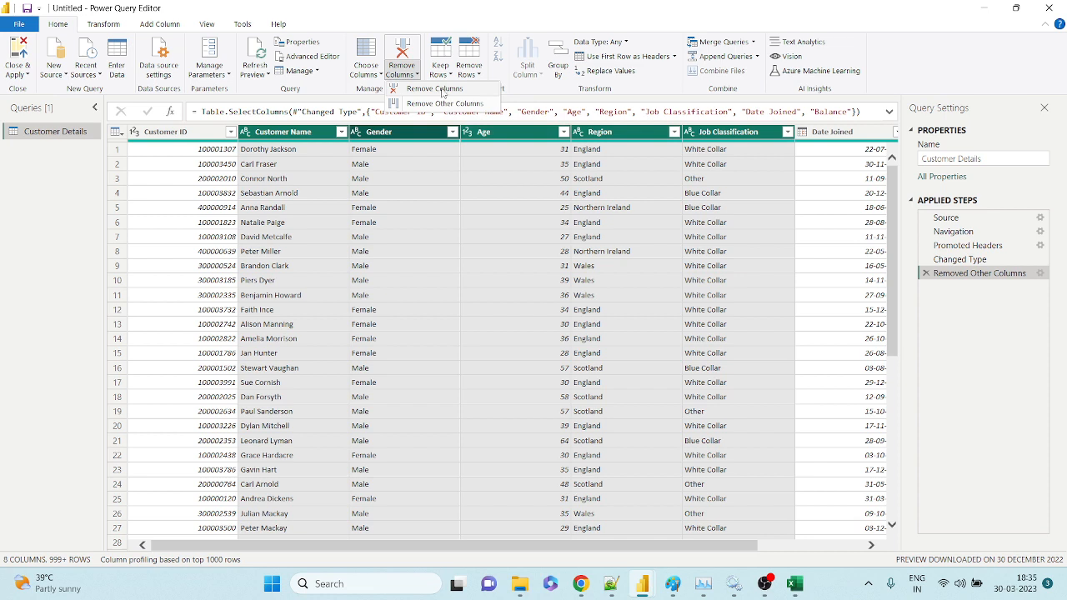
click(371, 181)
click(267, 178)
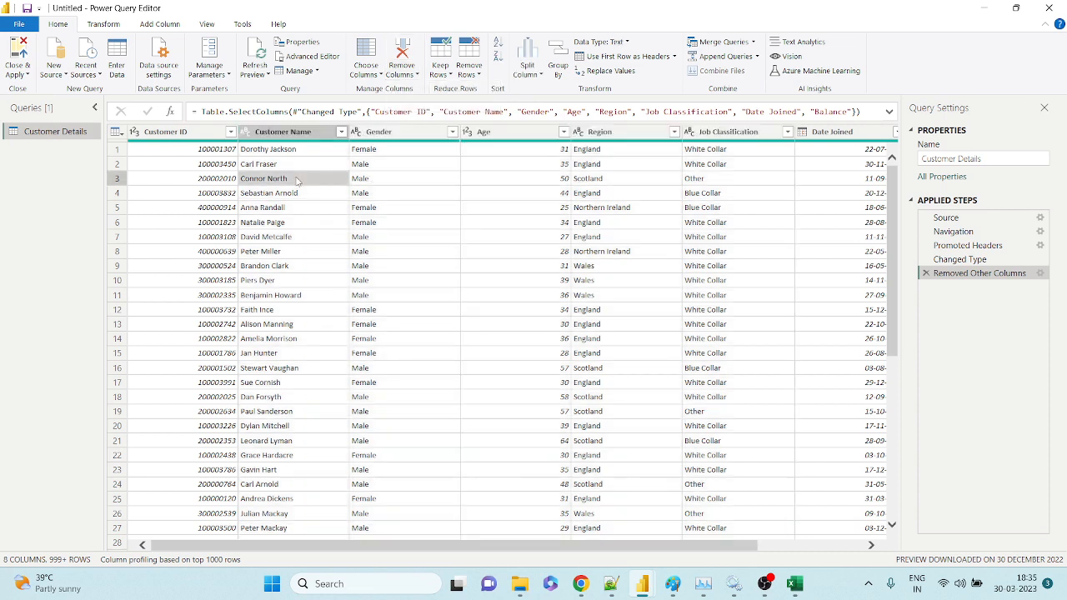
Keep only Customer ID and Customer Name via Remove Other Columns, then delete that step.
click(209, 133)
ctrl+click(248, 133)
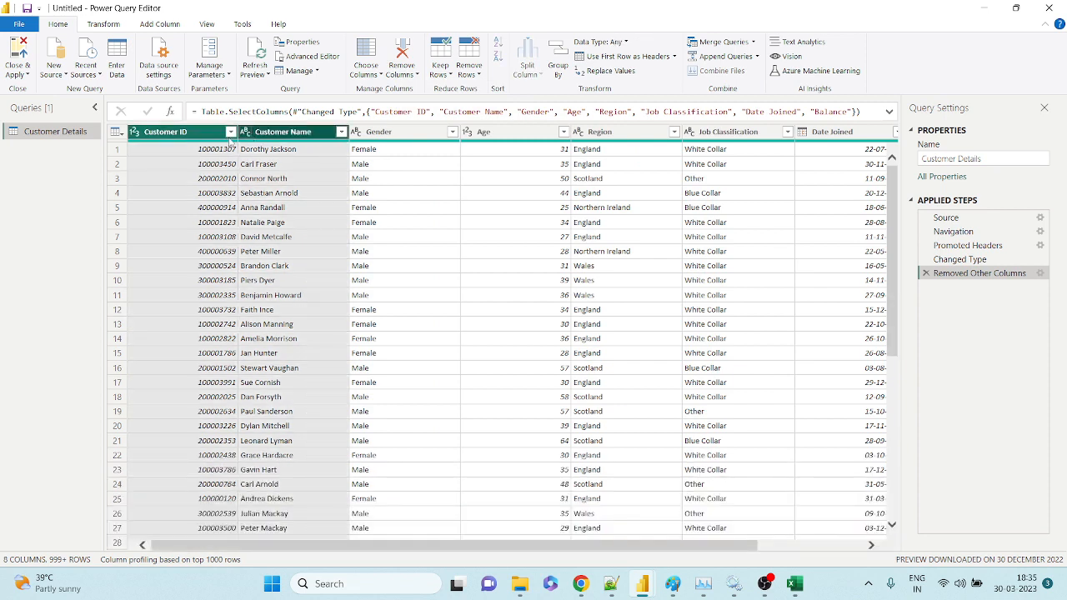
click(242, 137)
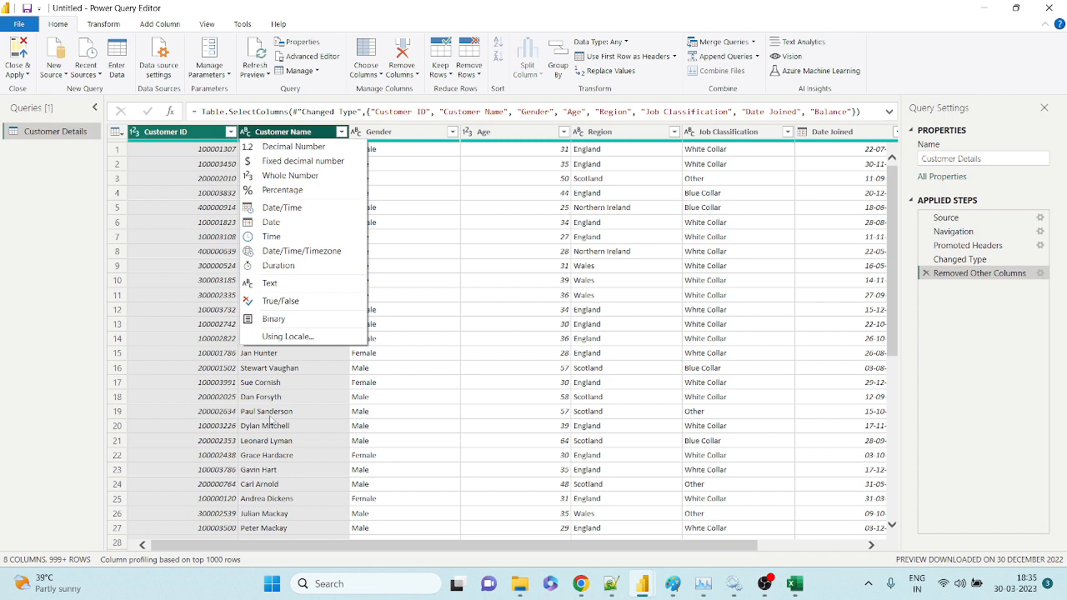
click(150, 235)
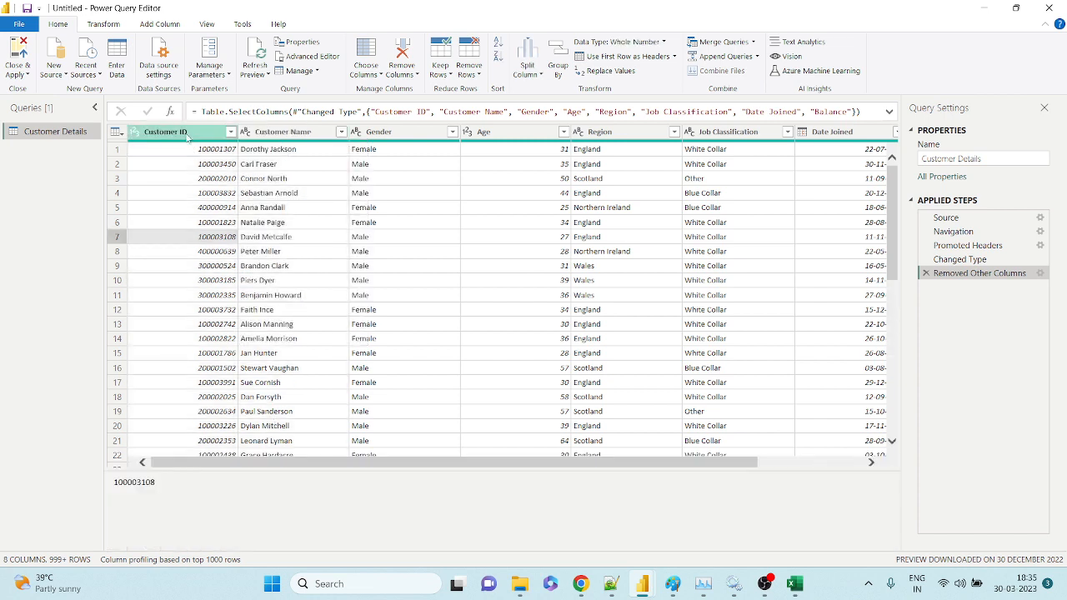
click(275, 138)
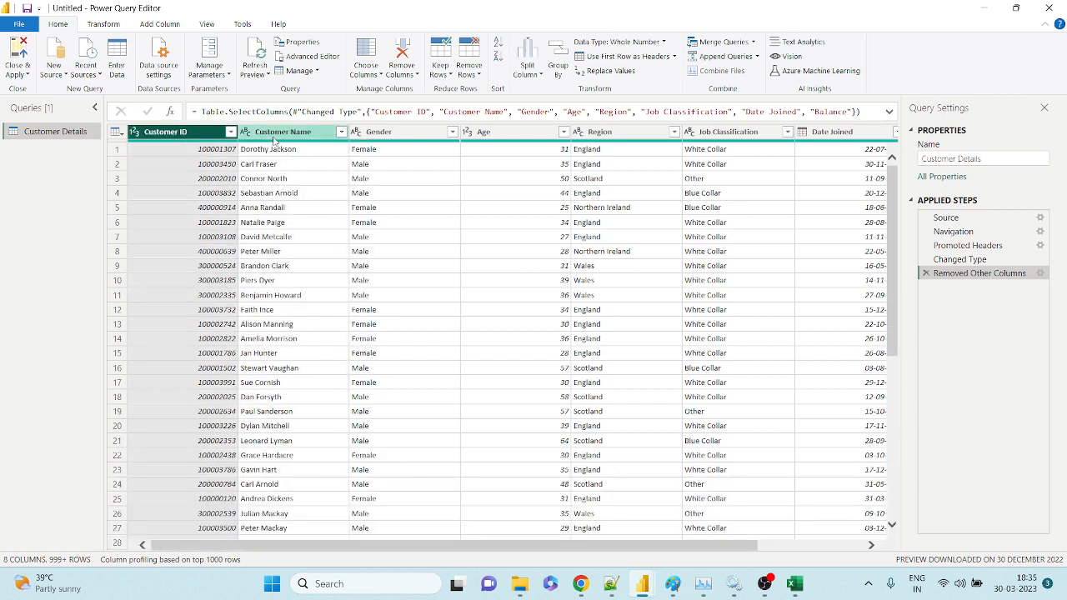
click(413, 75)
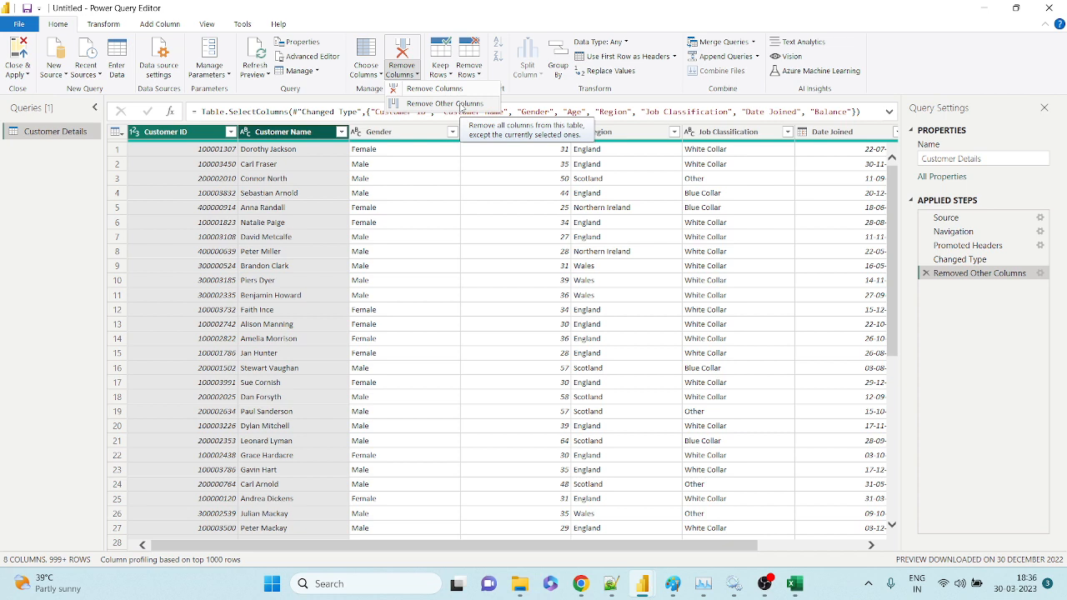
click(460, 104)
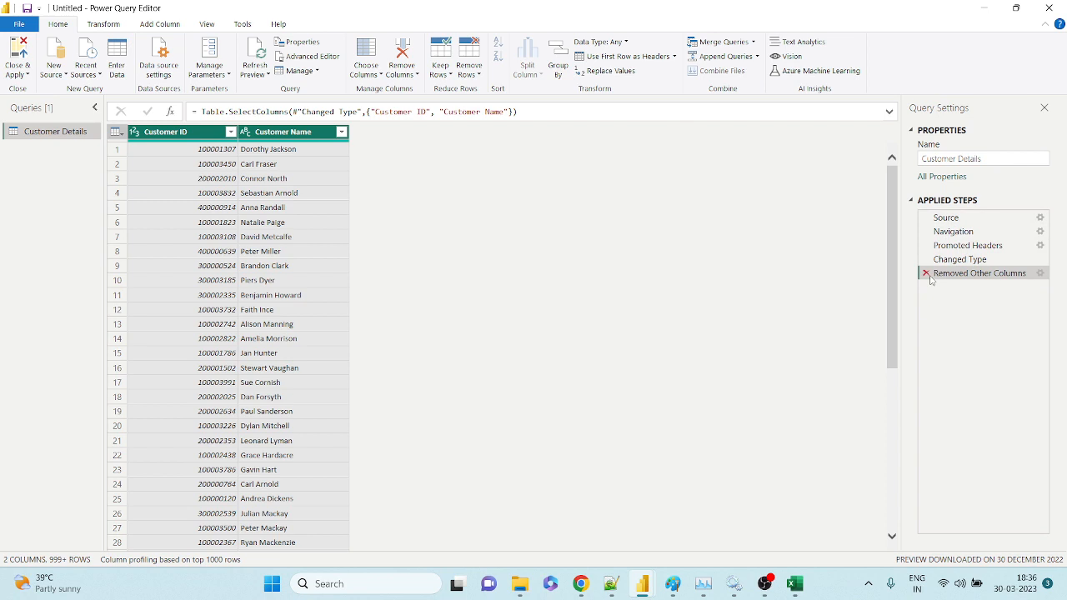
click(926, 273)
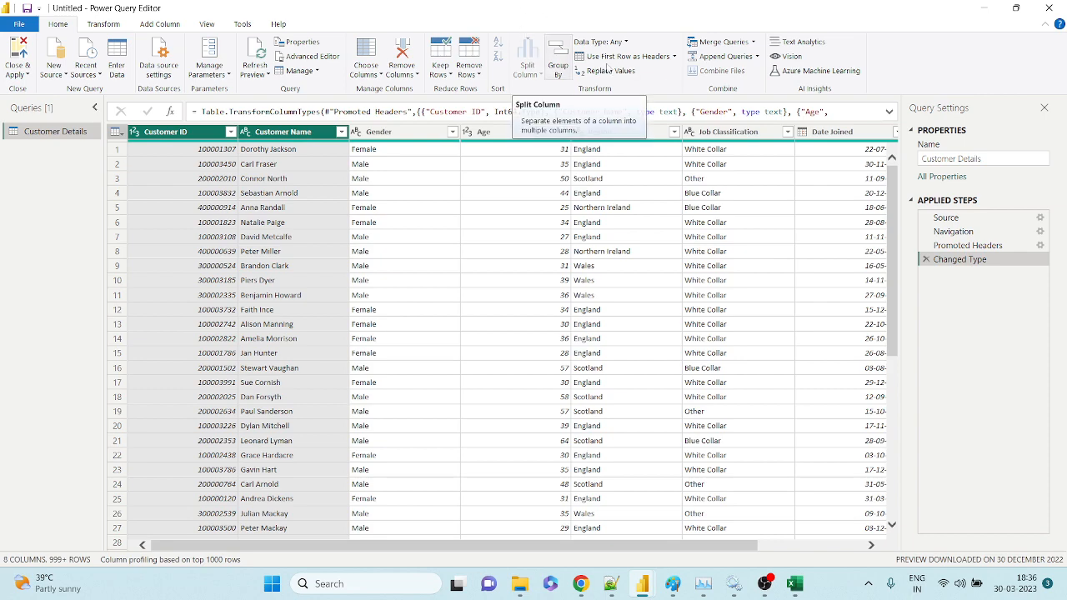
Move the Date Joined column to third place, right after Customer Name.
click(834, 133)
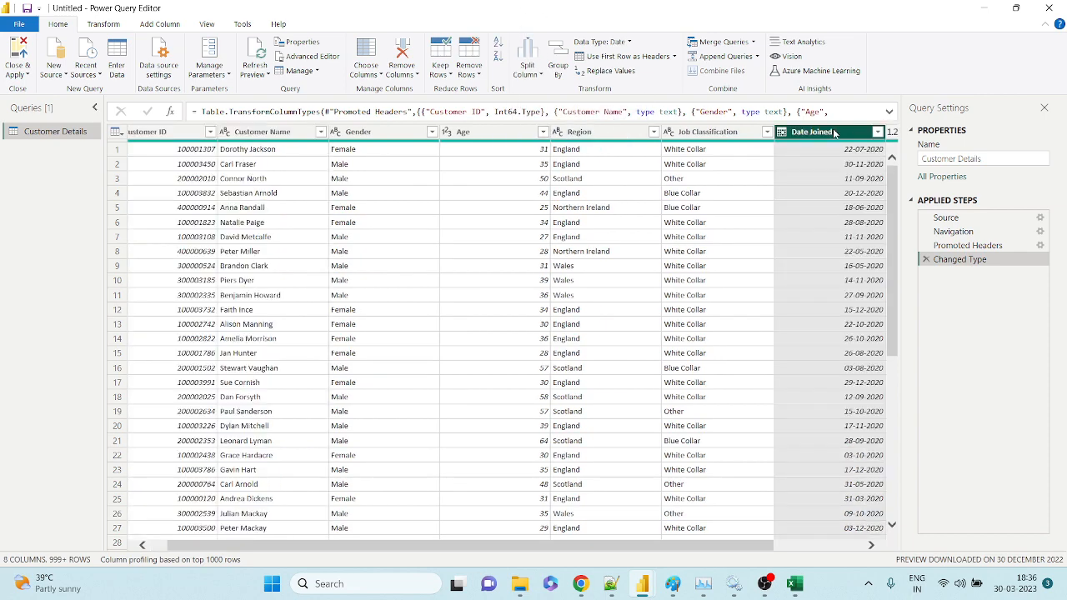
drag(843, 132, 391, 136)
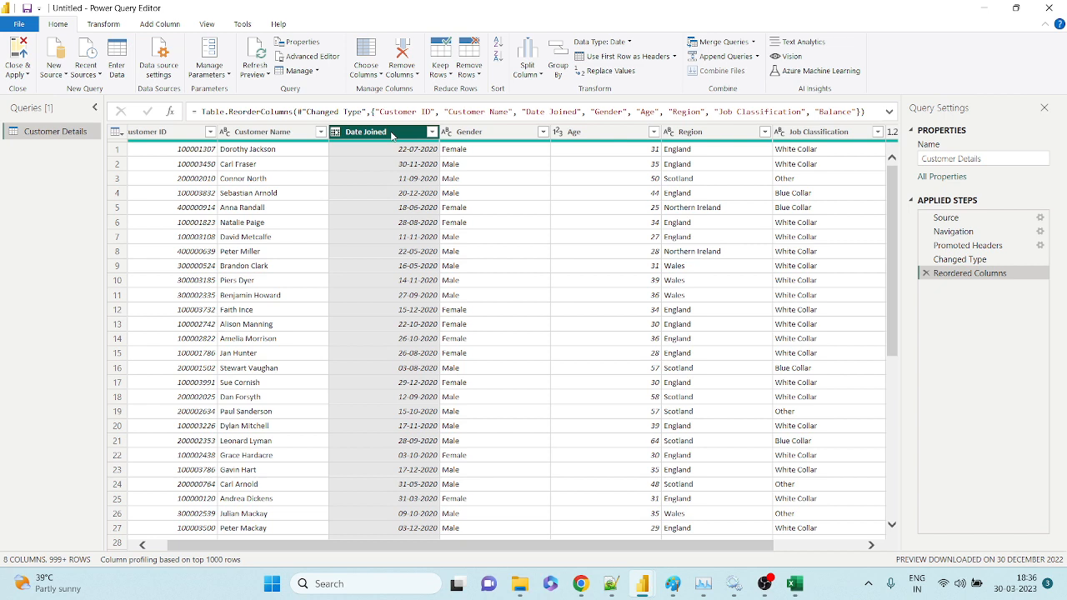
Rename the Date Joined column to 'Account Created Date'.
double_click(391, 132)
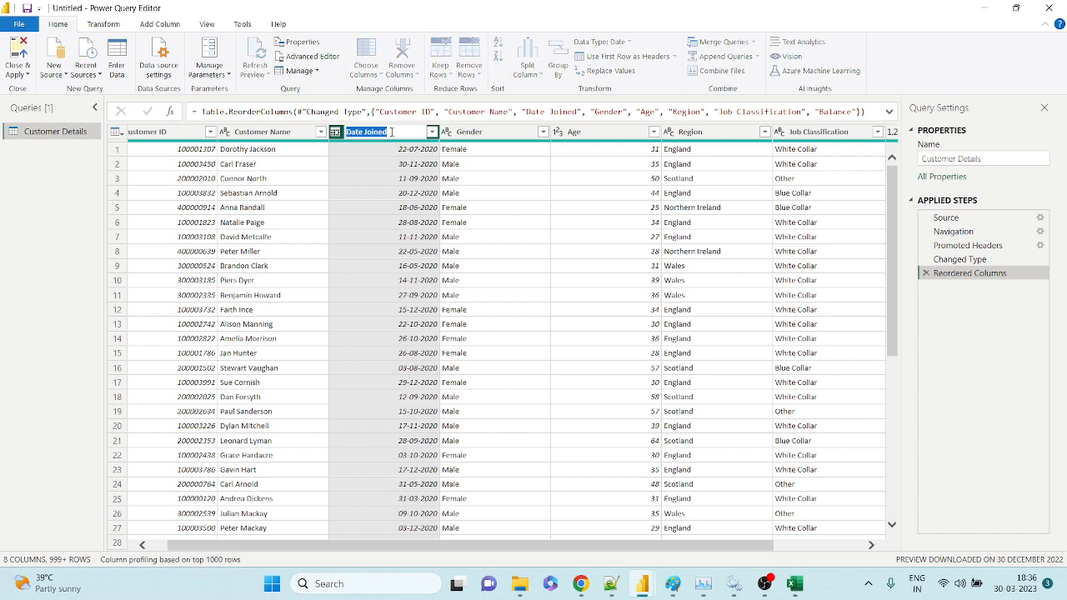
key(Tab)
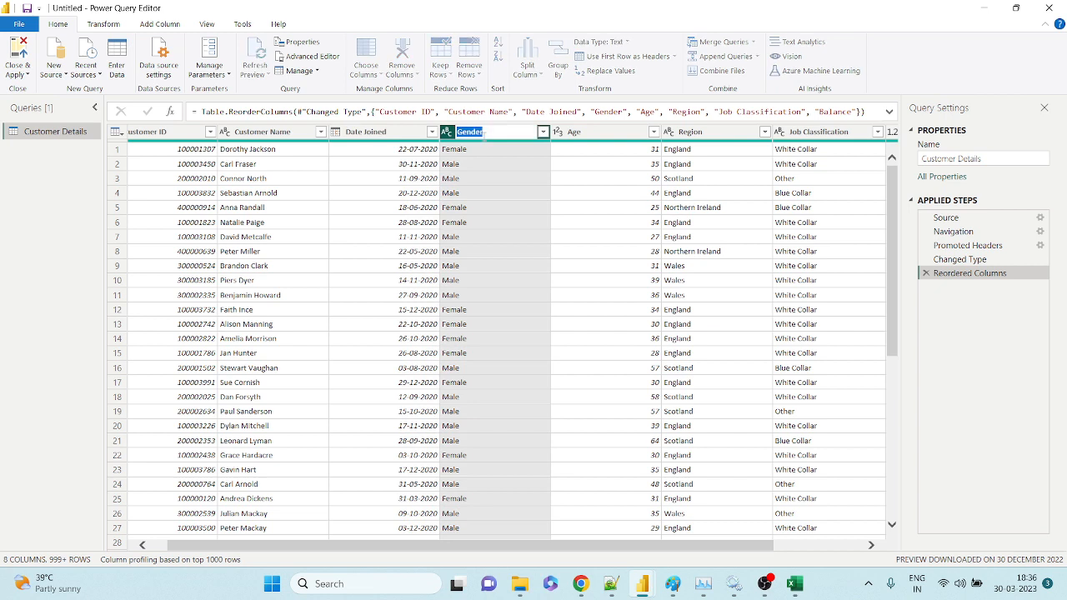
key(shift+Tab)
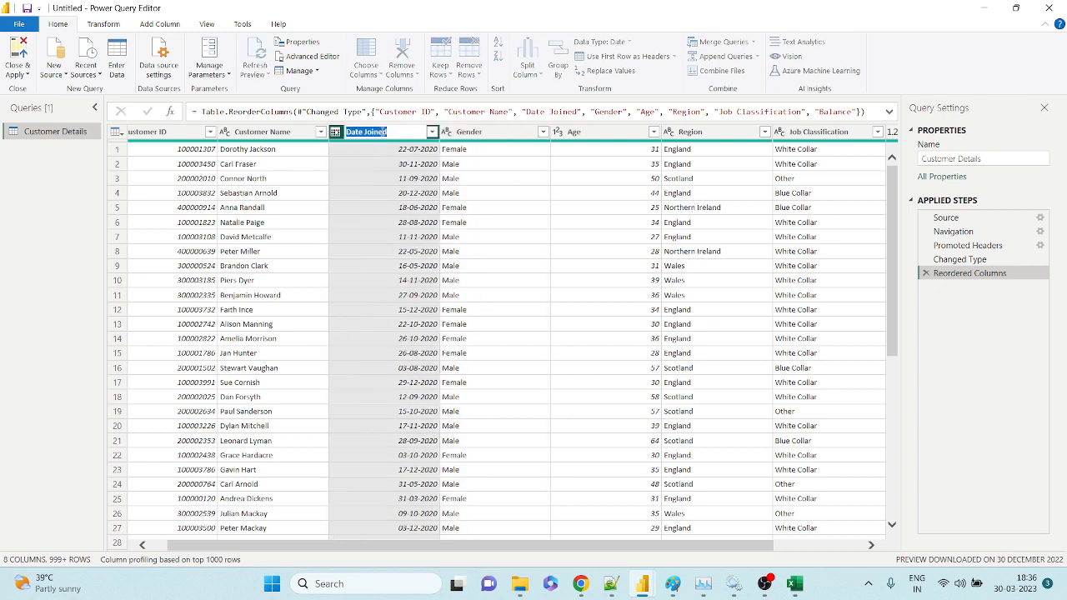
key(BackSpace)
text(AccountCreatedDate)
click(405, 132)
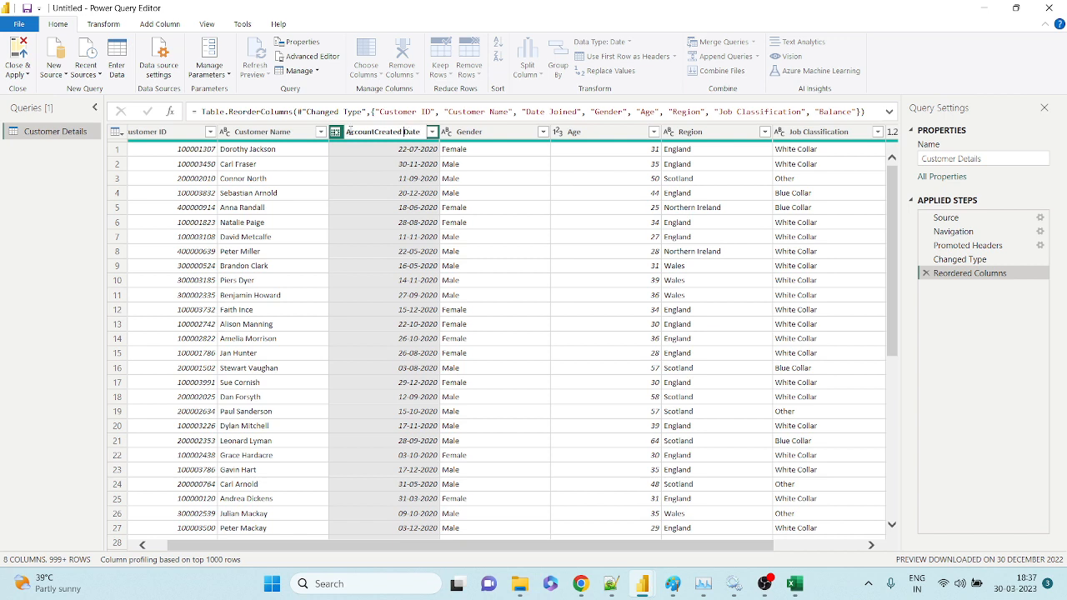
click(373, 130)
key(Return)
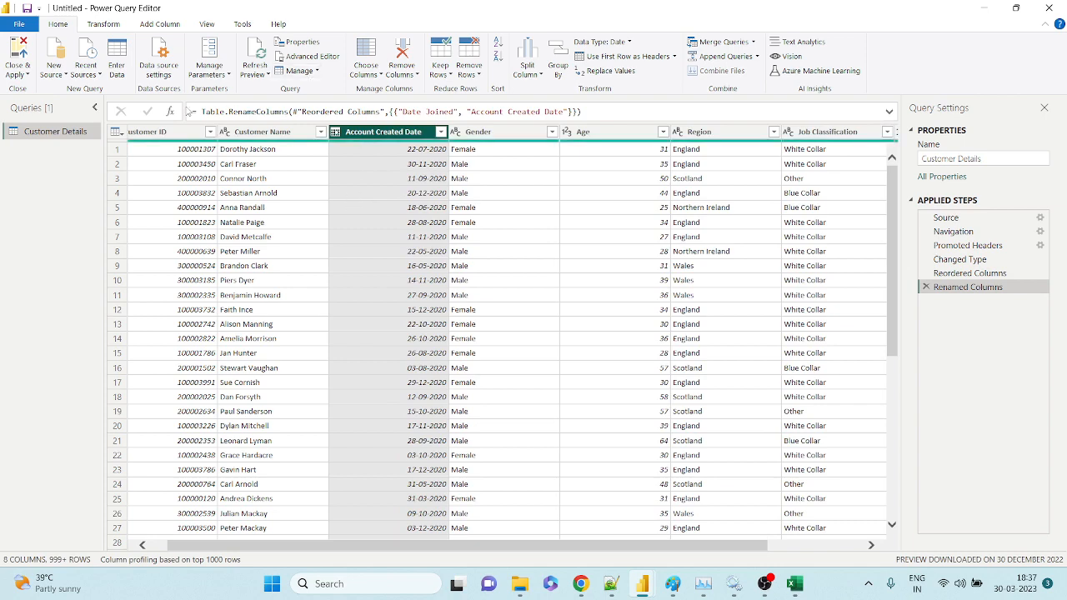
Rename the Customer ID column to 'Account Number'.
click(177, 133)
double_click(176, 133)
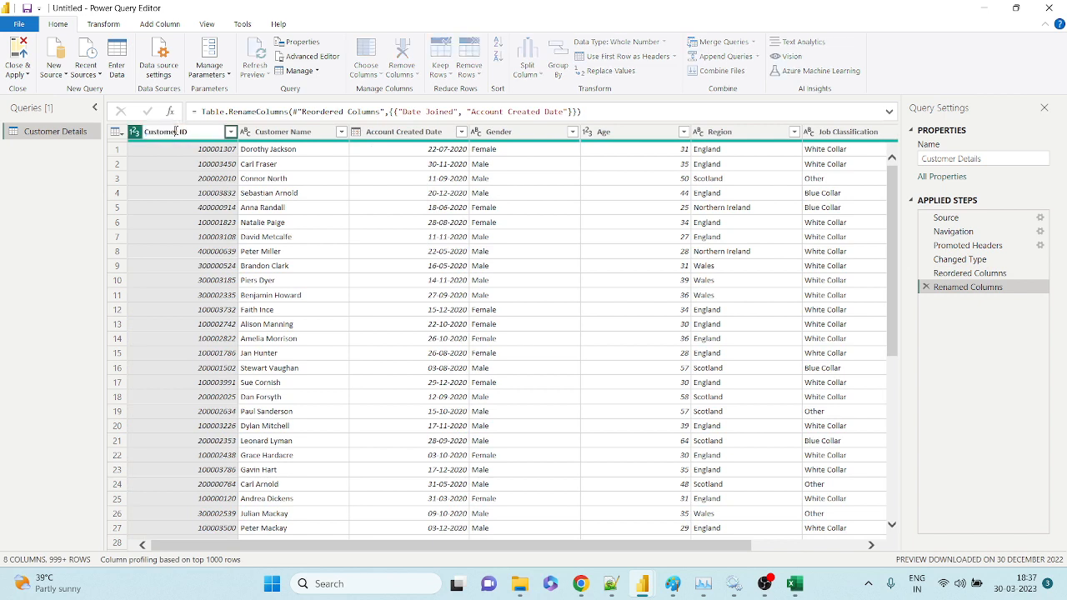
key(ctrl+a)
text(Account Number)
key(Return)
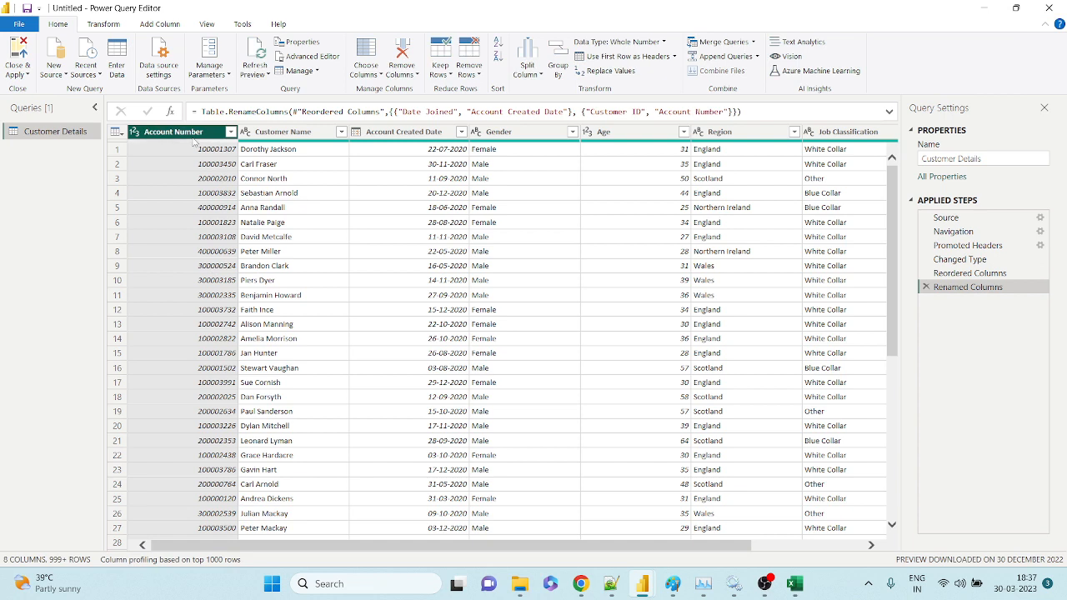
Select the Account Created Date column and bring up its column actions menu.
mouse_move(381, 139)
mouse_down()
mouse_move(288, 134)
mouse_move(399, 133)
mouse_up()
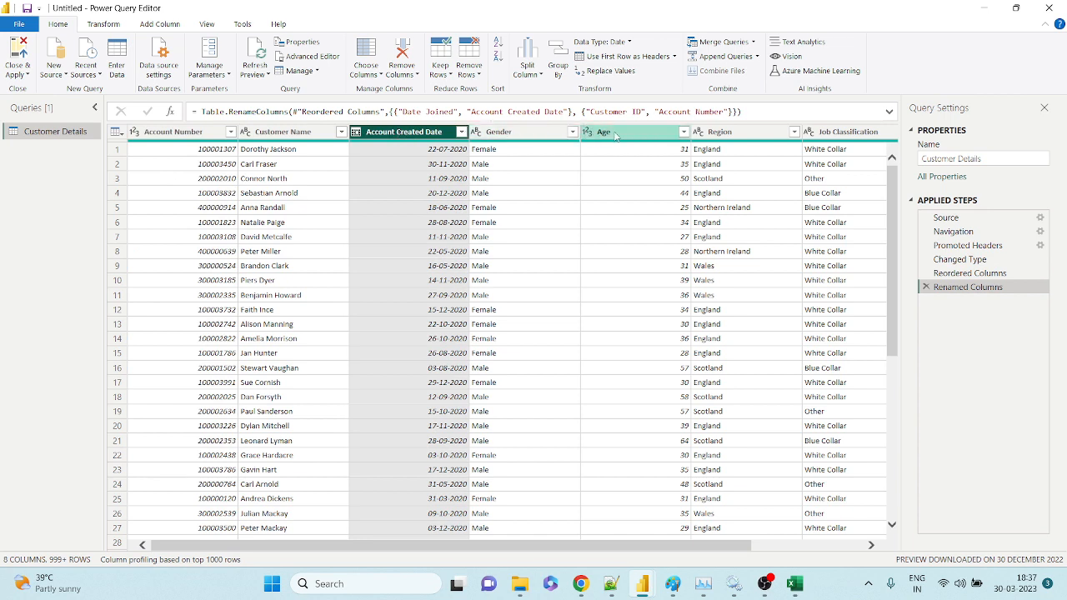
right_click(402, 134)
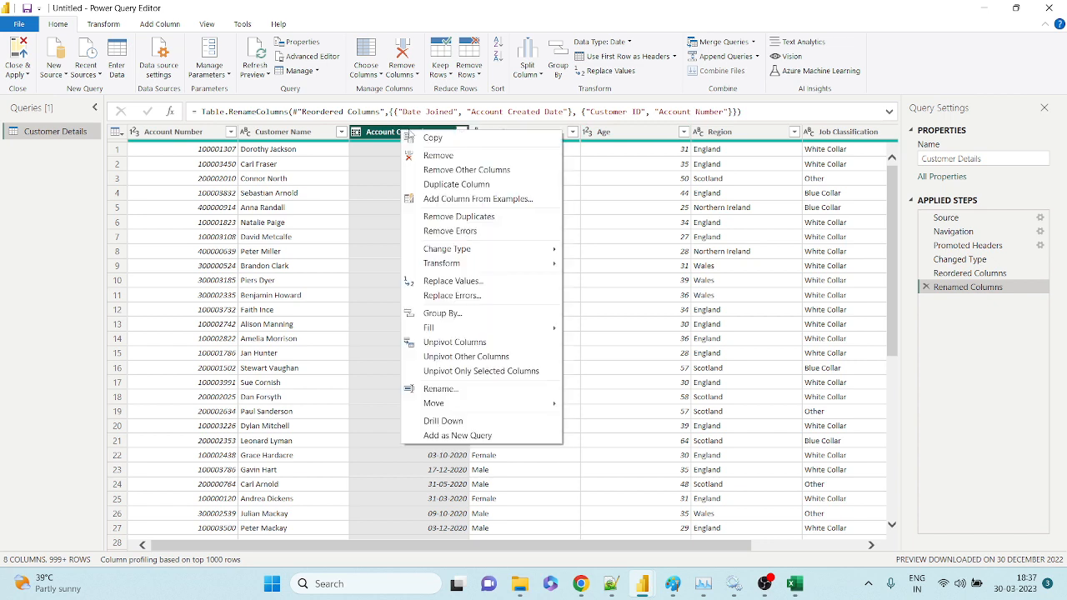
right_click(383, 138)
Shift Account Created Date right past Gender and Age, then to the end after Balance.
right_click(383, 138)
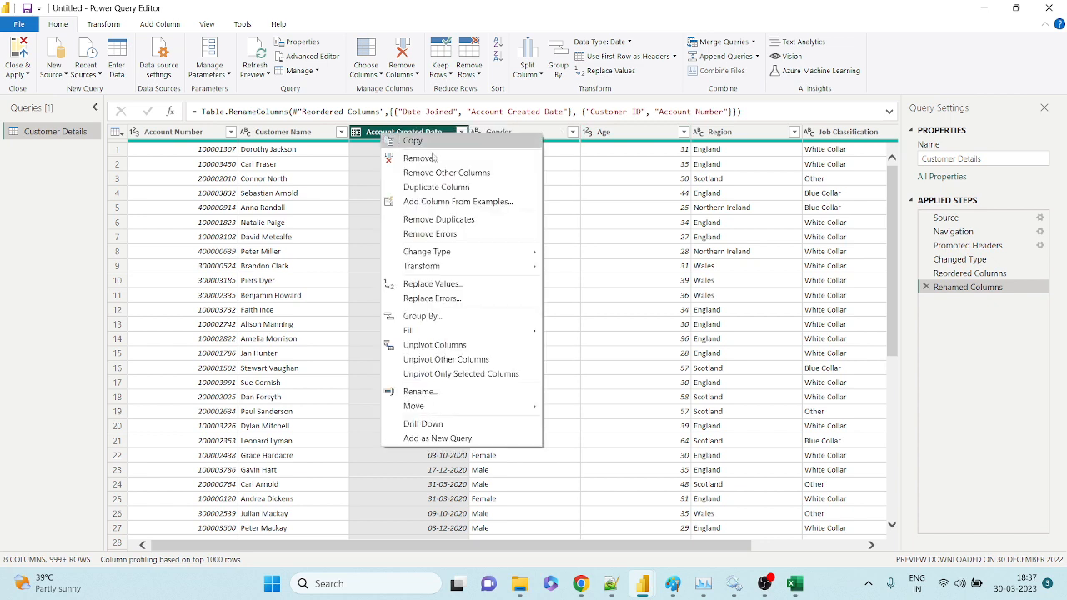
mouse_move(421, 406)
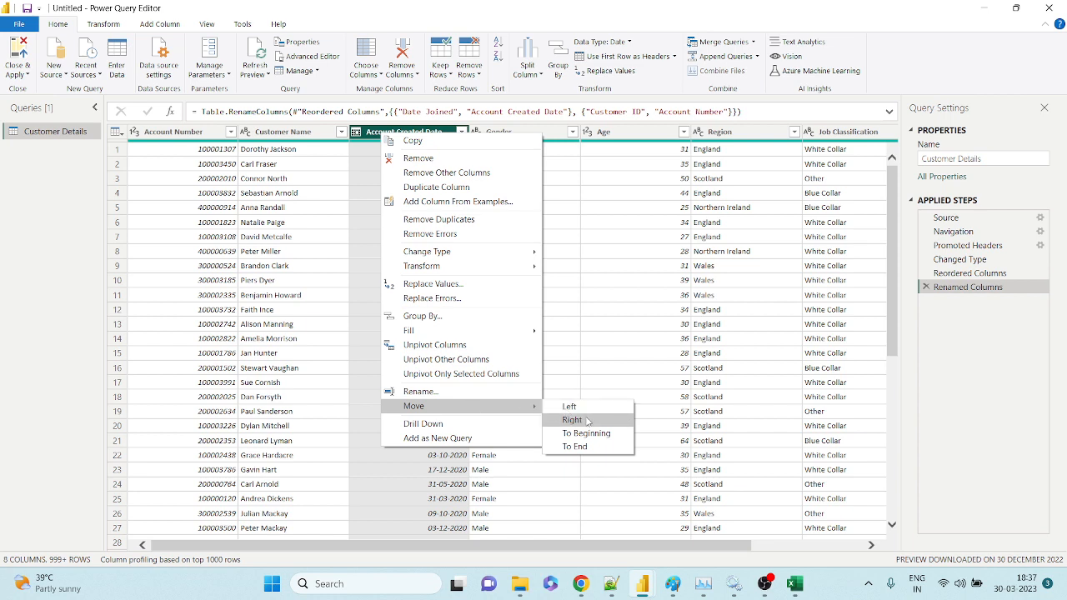
click(588, 421)
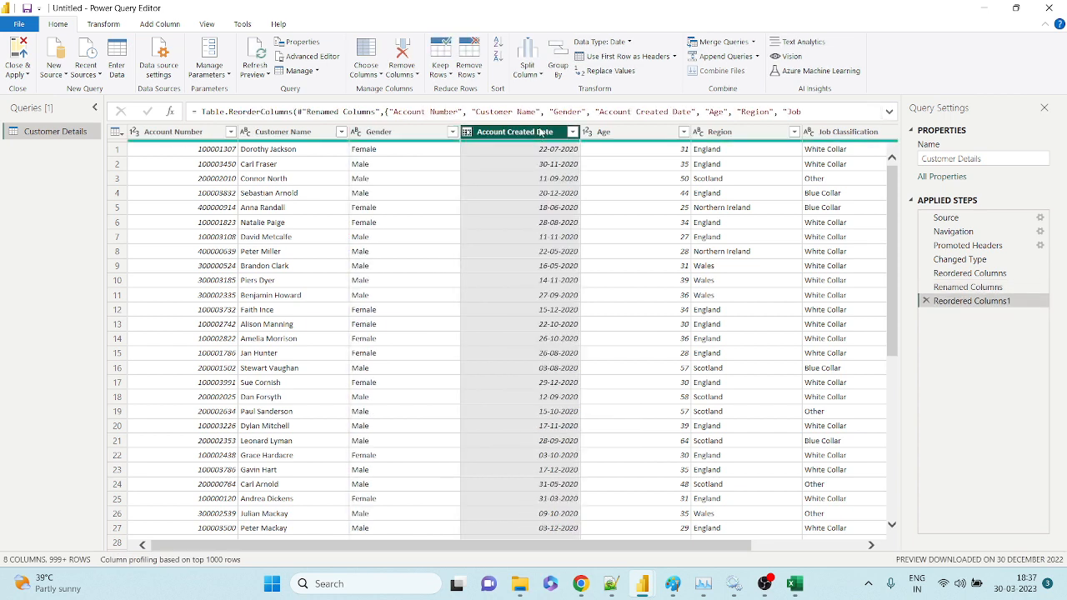
right_click(540, 134)
mouse_move(667, 400)
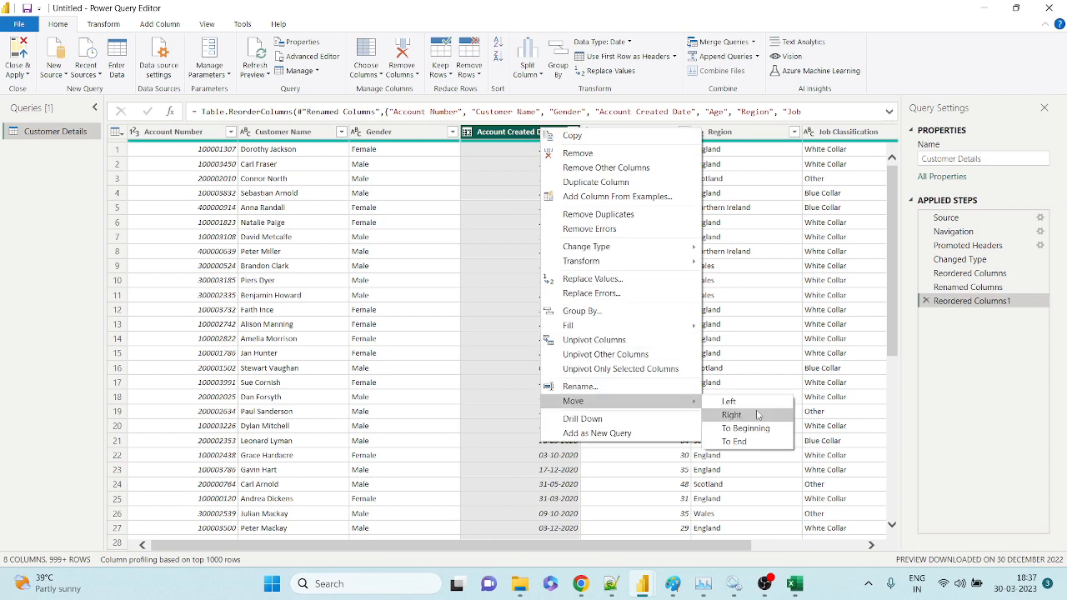
click(757, 415)
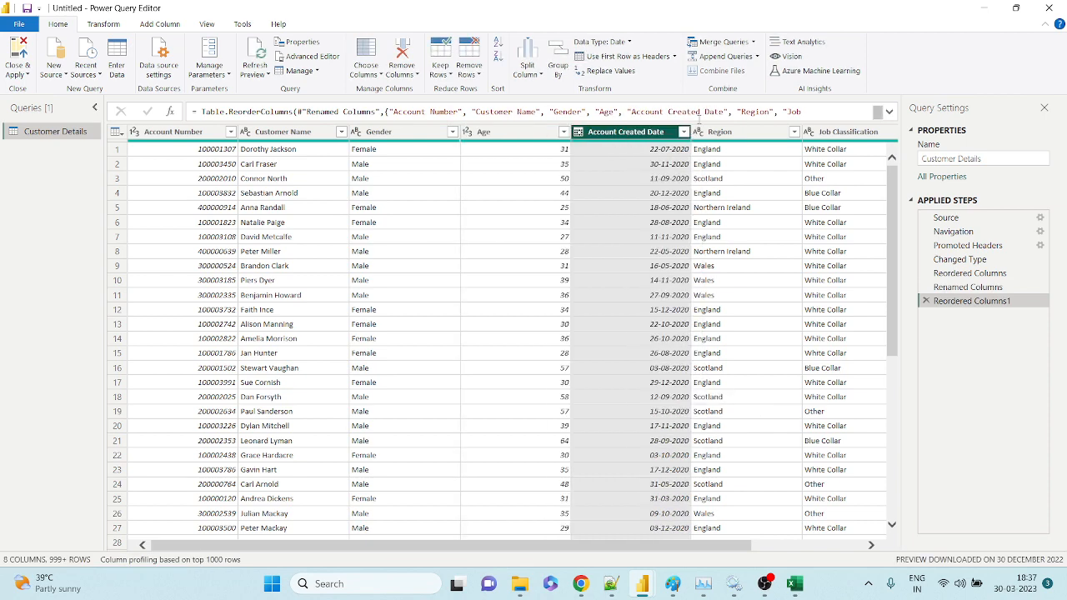
right_click(666, 135)
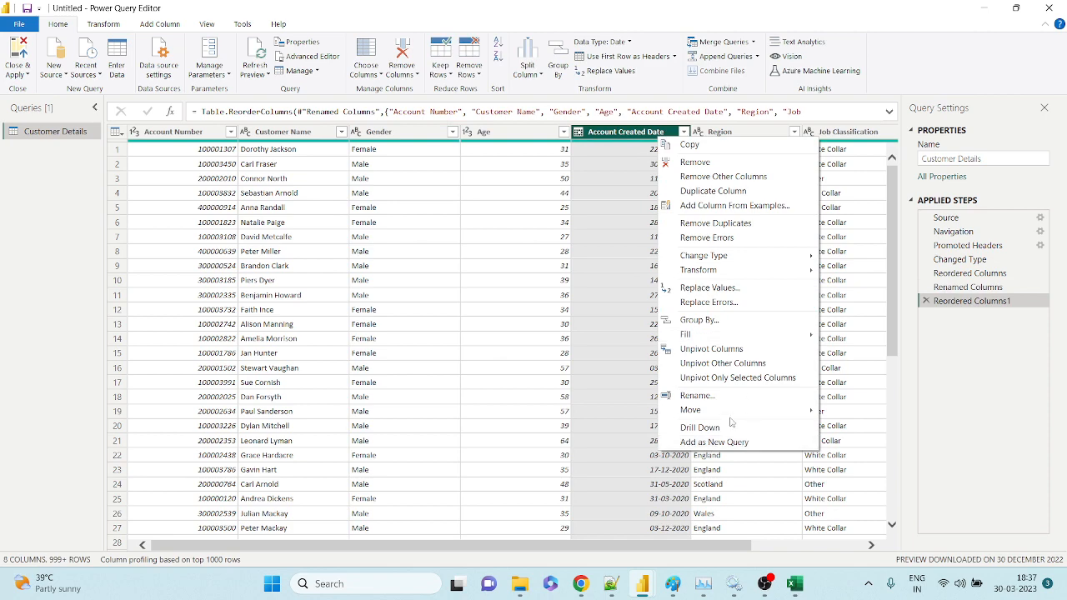
mouse_move(732, 412)
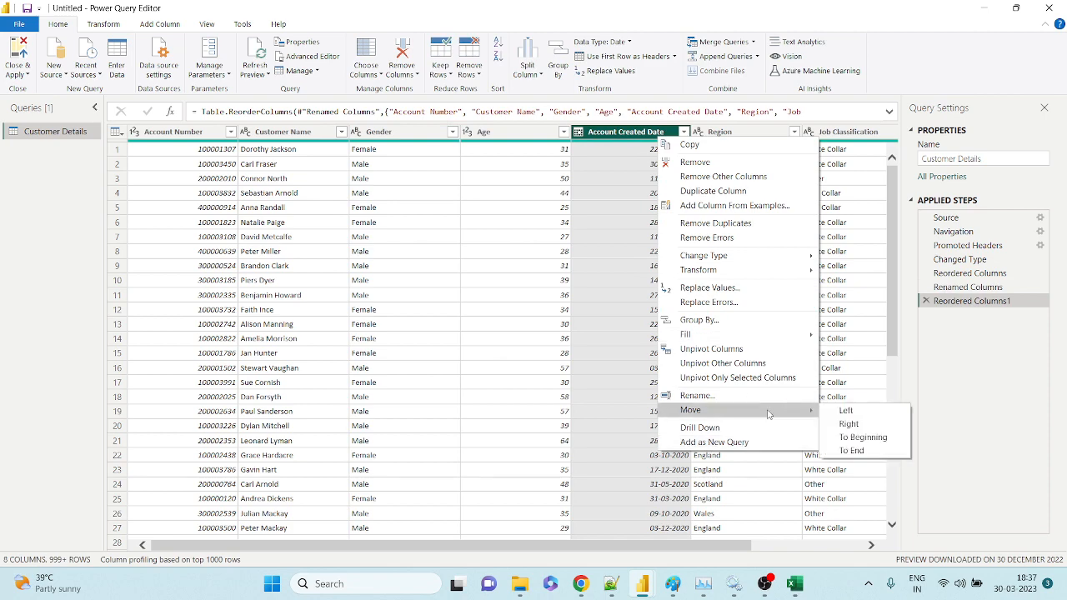
click(852, 450)
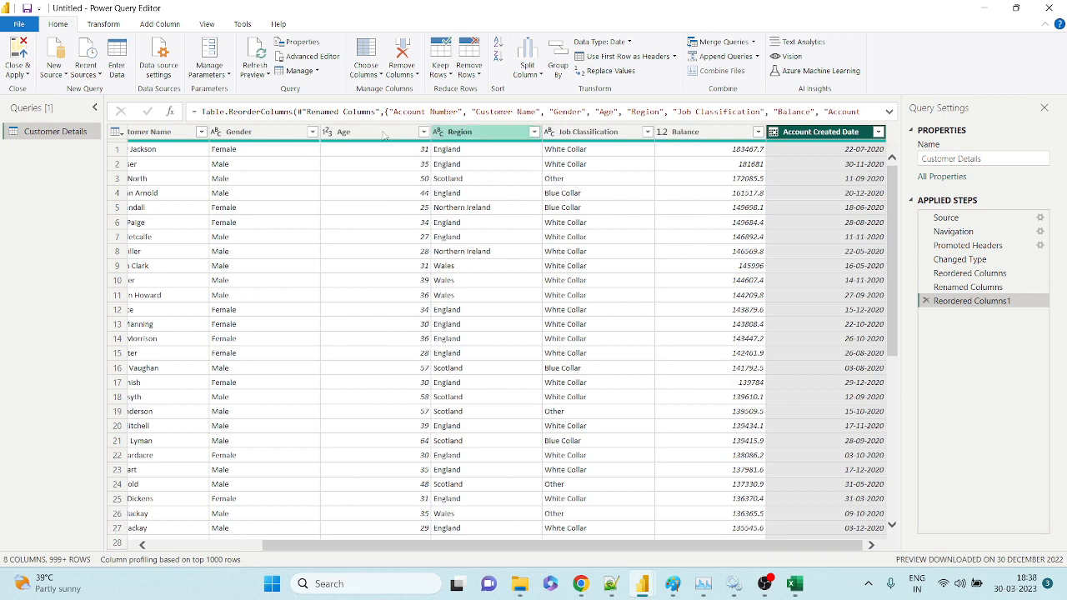
Check the Transform Move options for Gender without moving it, then switch to Add Column.
click(245, 133)
click(104, 26)
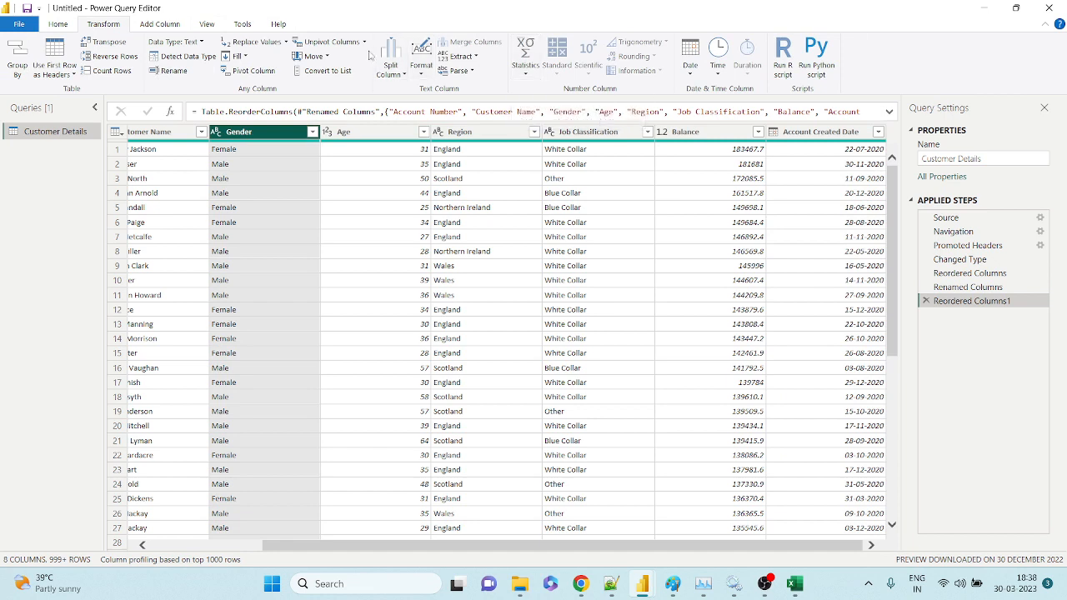
click(328, 56)
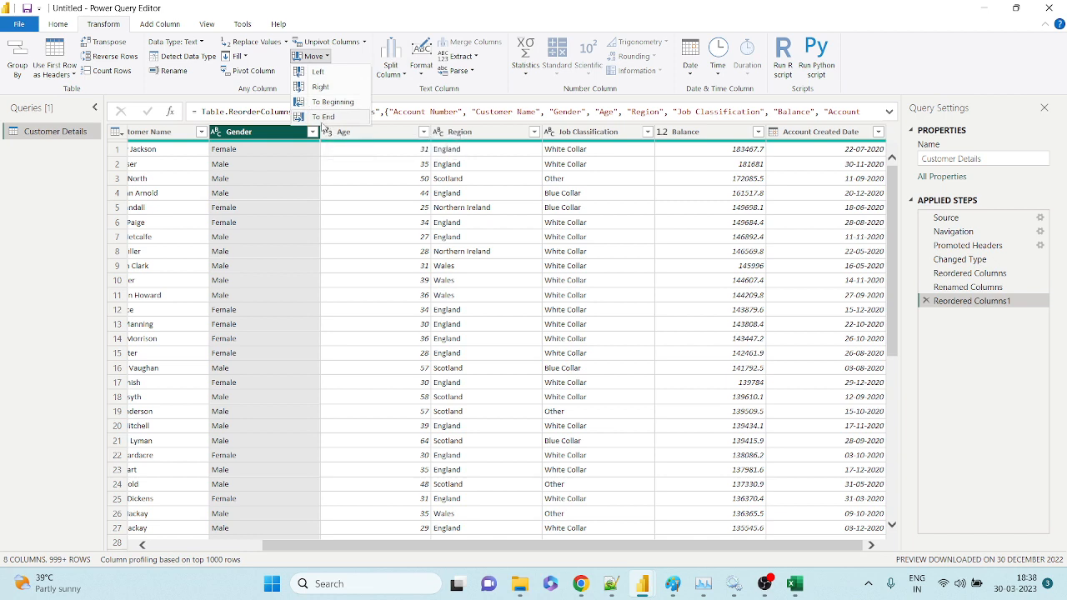
click(329, 210)
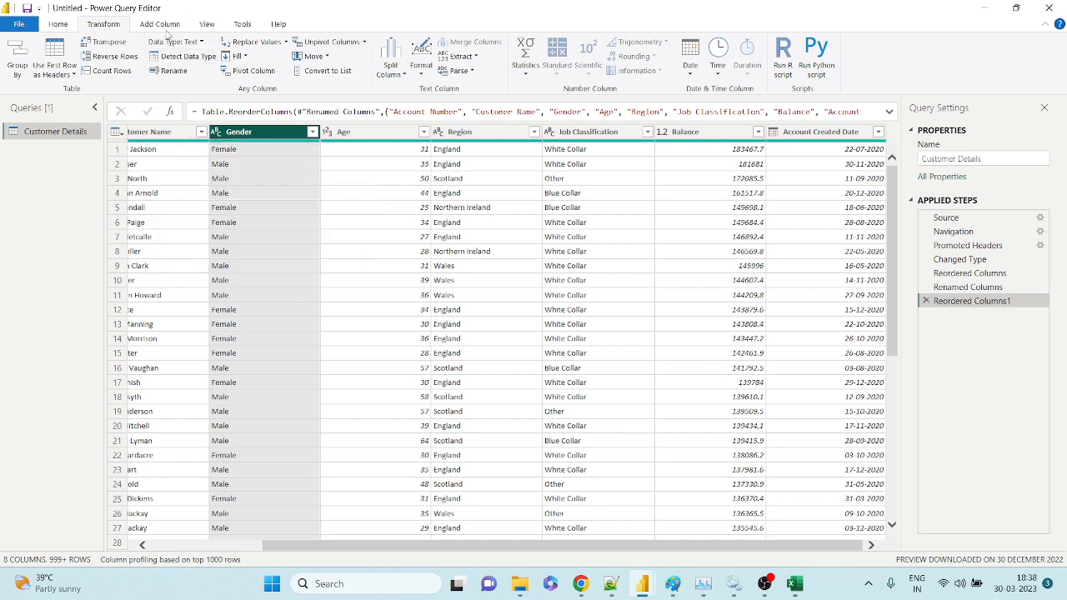
click(159, 24)
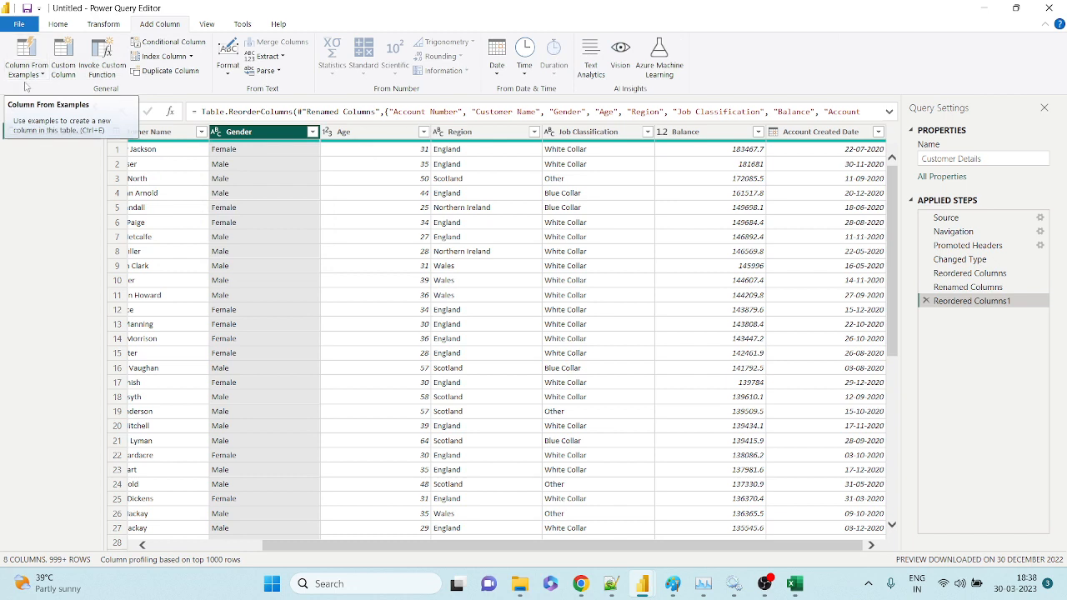
Add a Year column from examples of Account Created Date, entering 2020 as the first value.
click(832, 135)
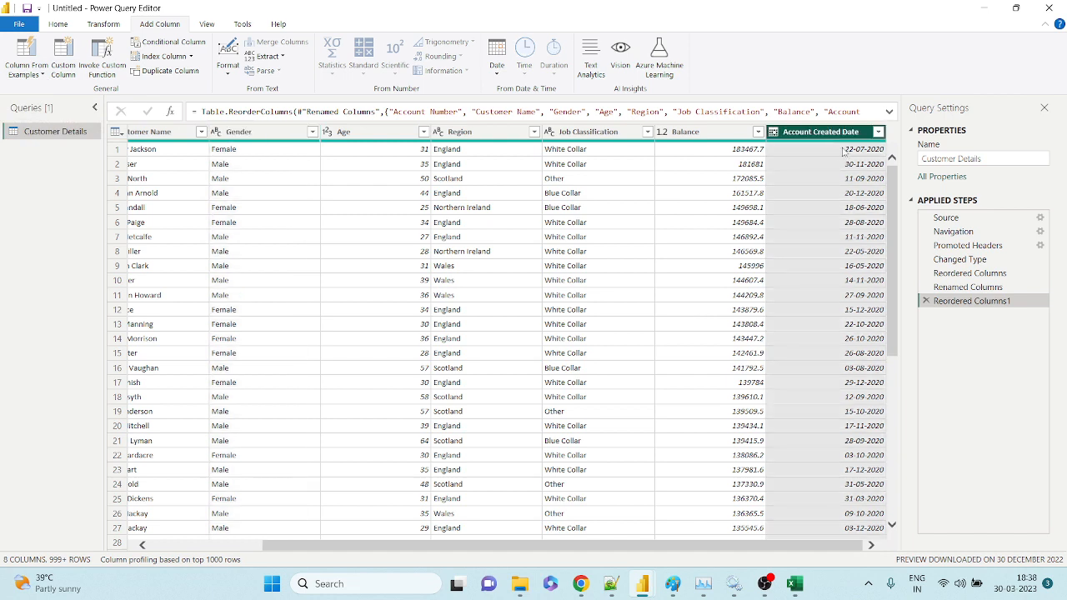
click(39, 76)
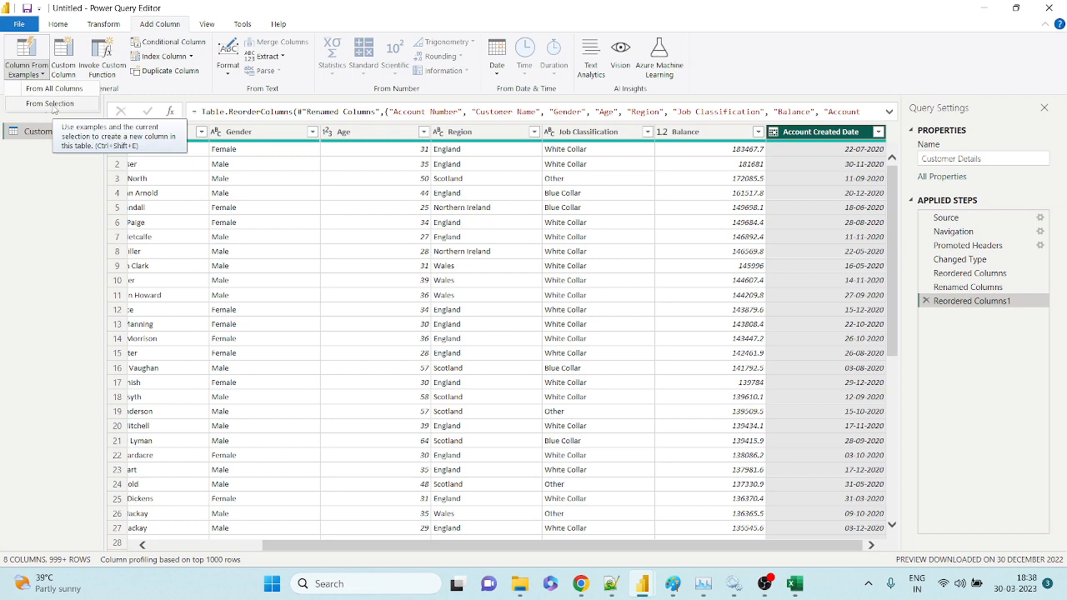
click(50, 104)
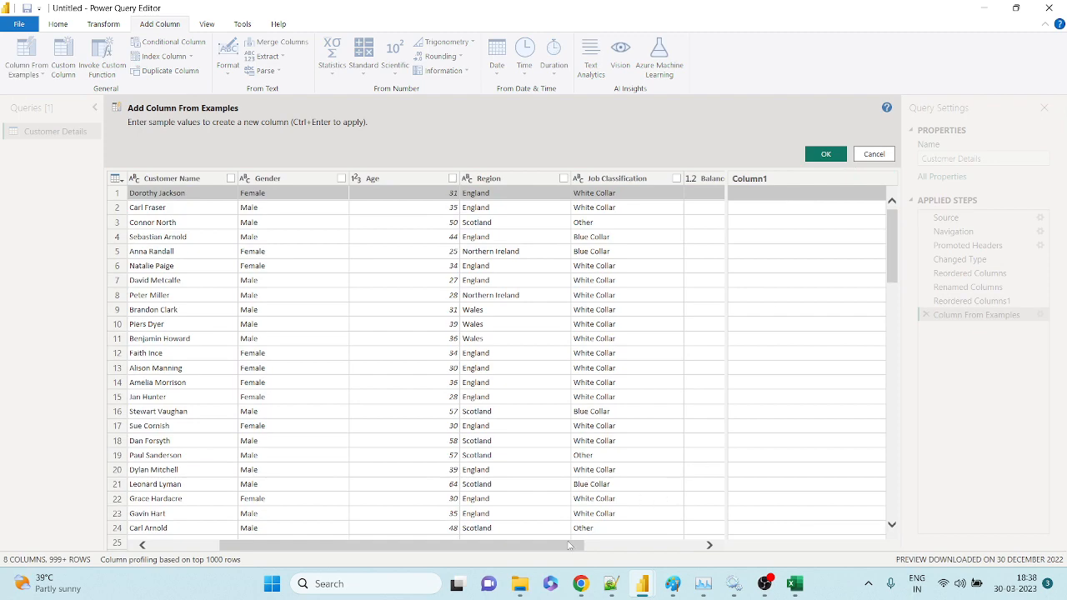
drag(567, 546, 730, 561)
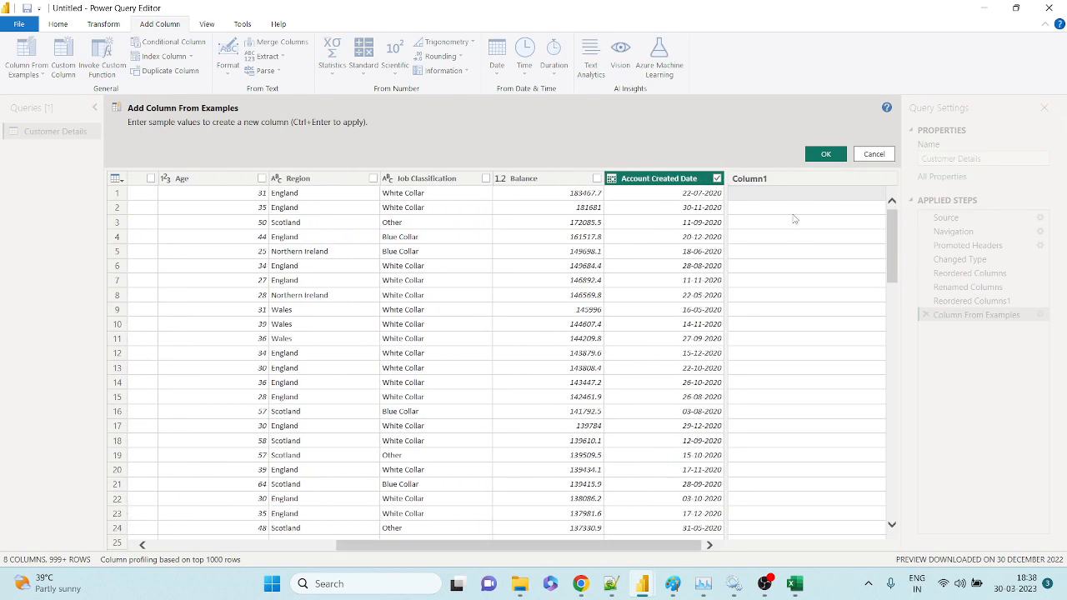
click(793, 194)
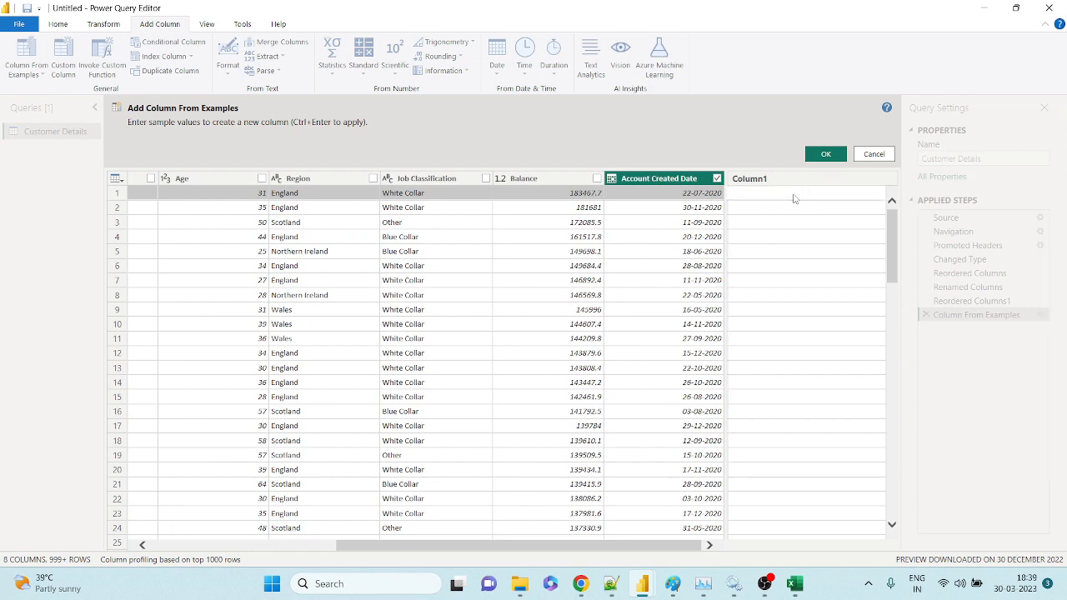
text(2020)
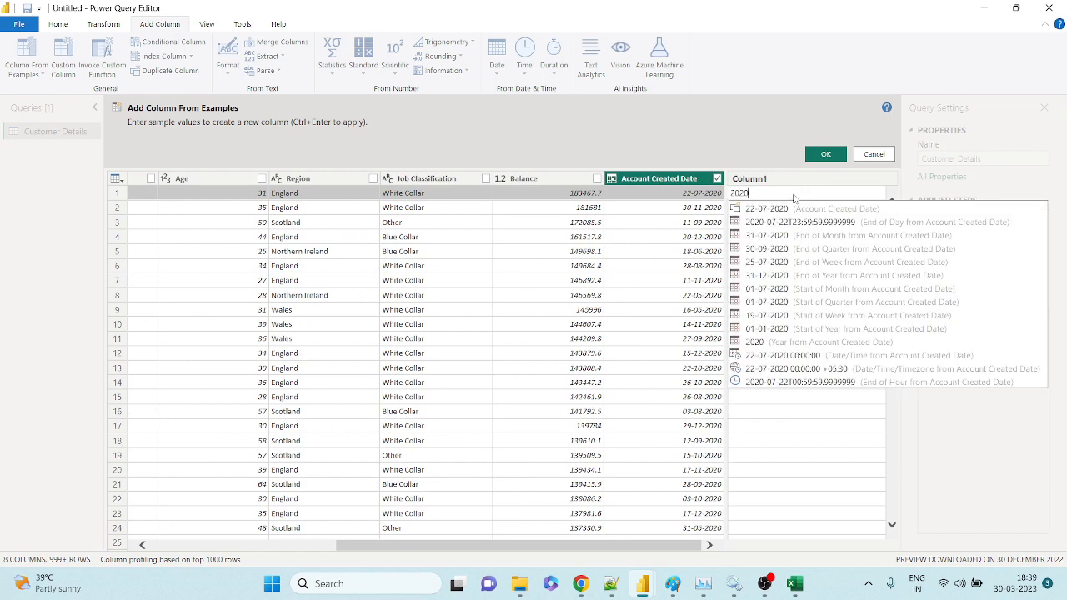
key(Return)
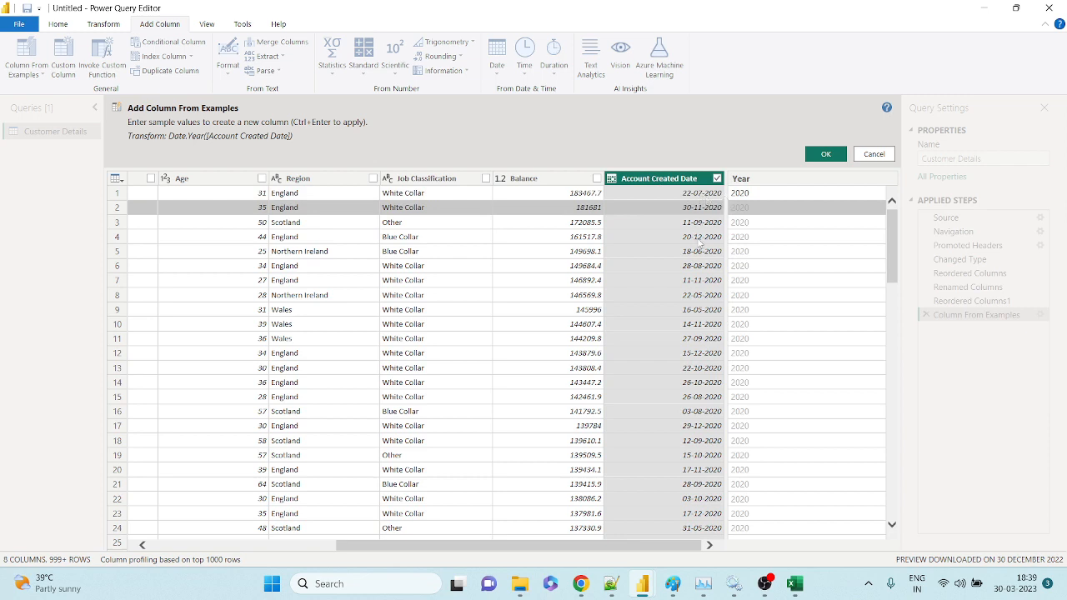
scroll(795, 386, down, 2)
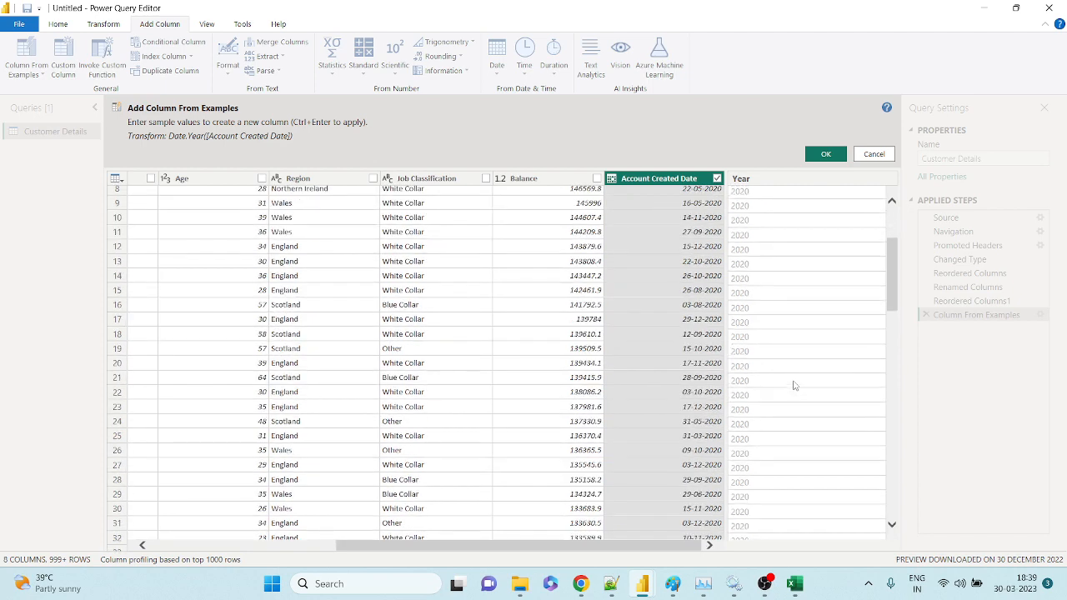
scroll(794, 386, down, 18)
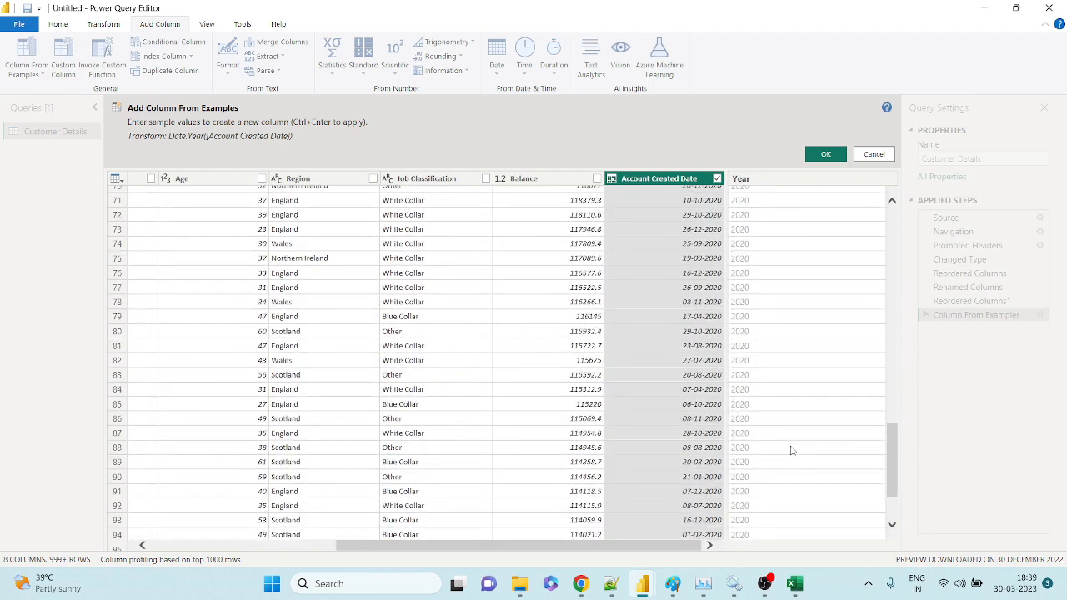
scroll(792, 450, down, 2)
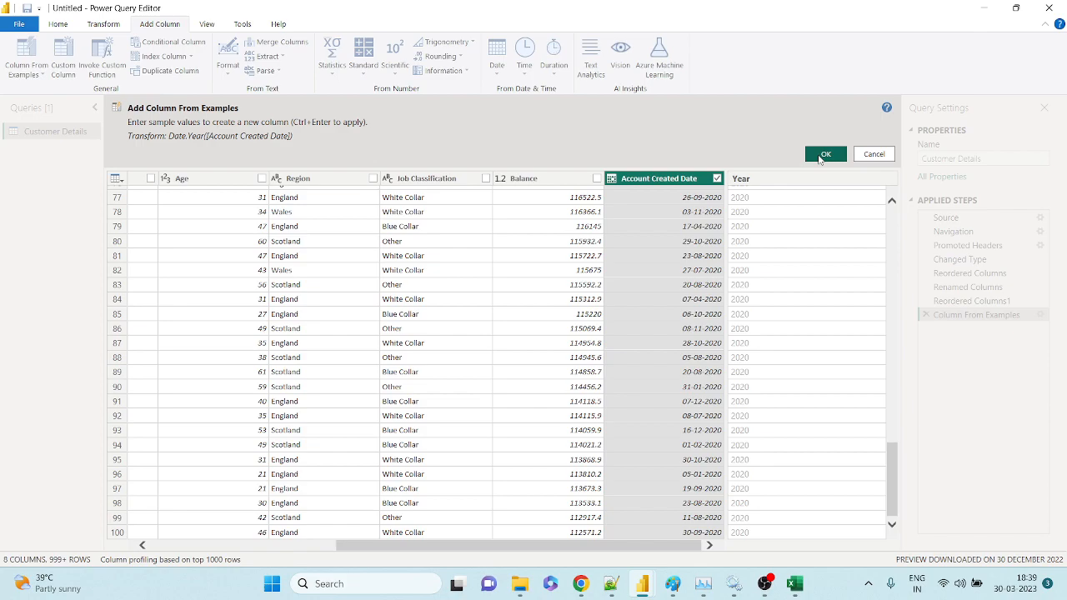
click(822, 156)
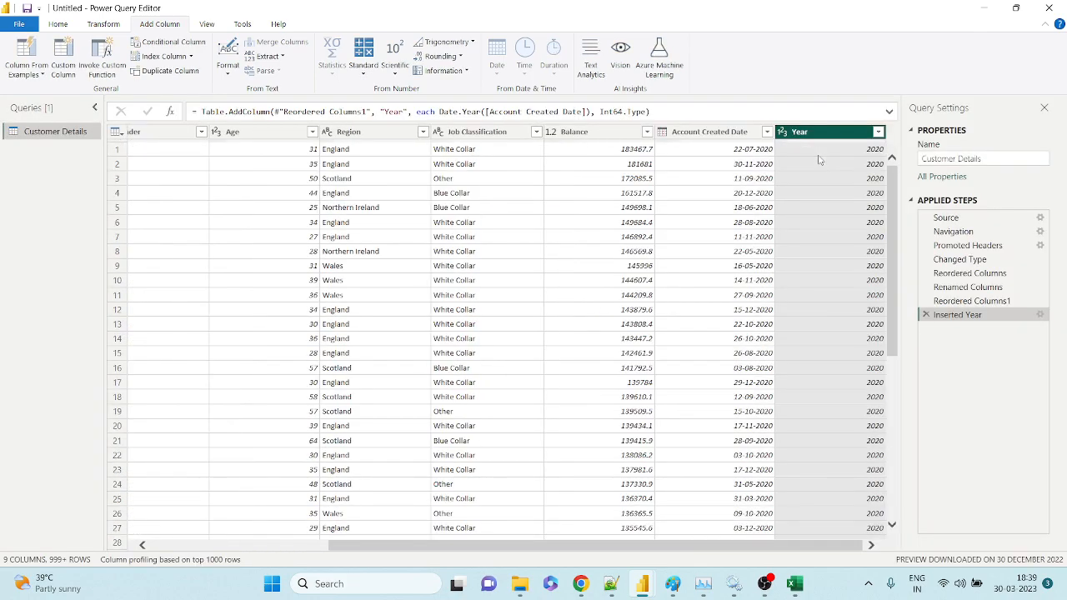
Delete the Inserted Year step so Reordered Columns1 is the last step again.
scroll(828, 286, down, 20)
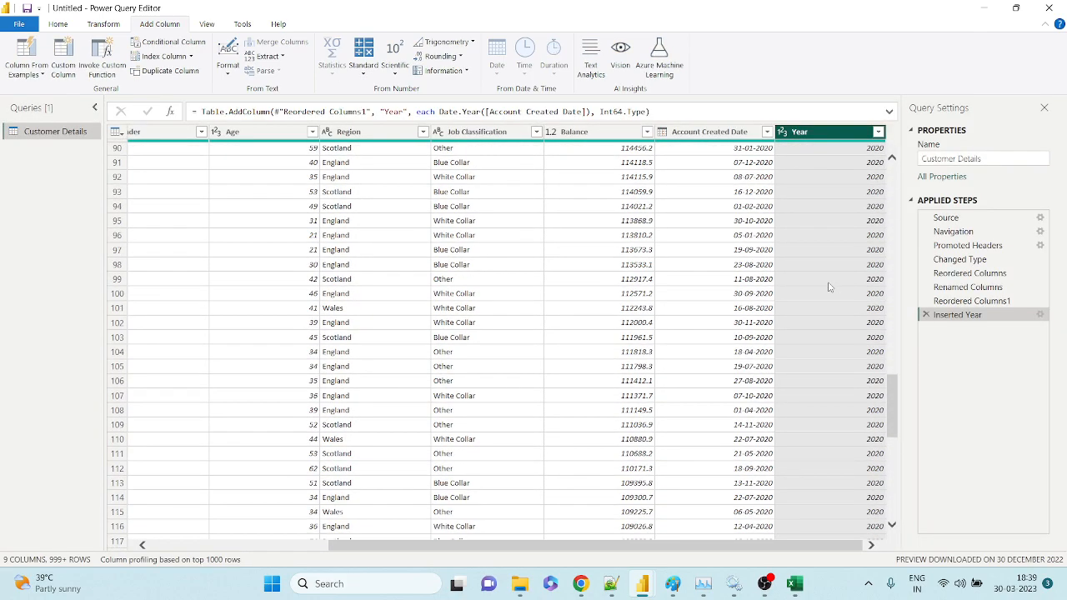
scroll(828, 287, down, 20)
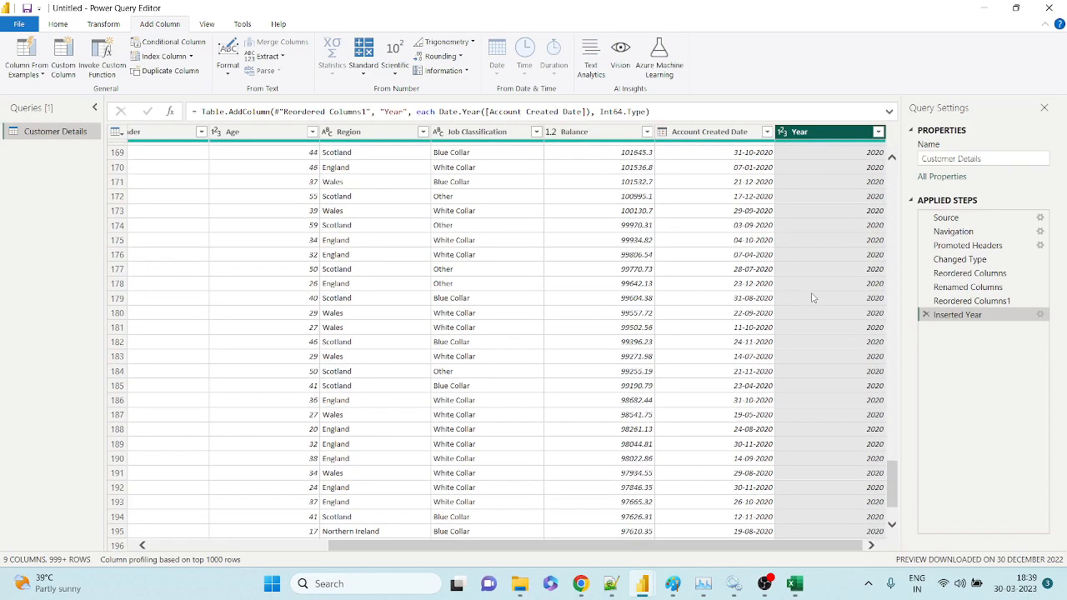
scroll(813, 297, up, 20)
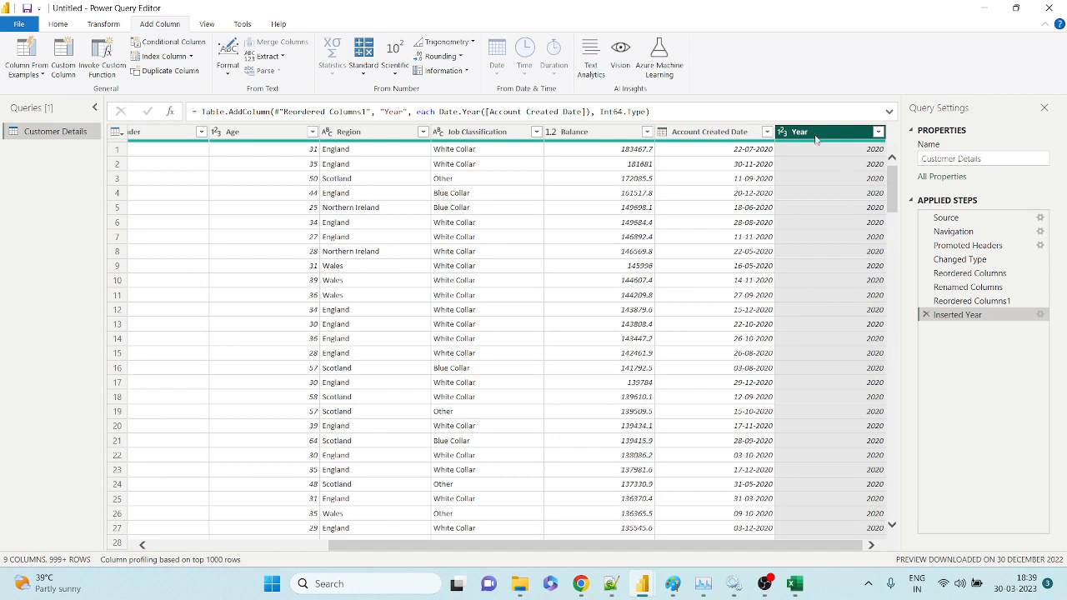
click(926, 315)
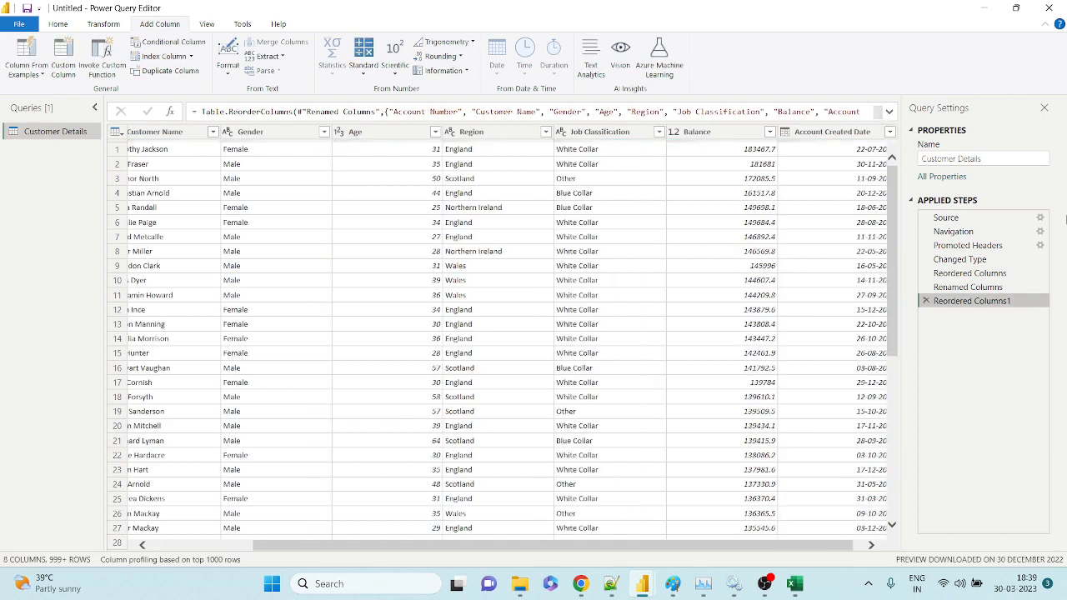
Try Split Column by Delimiter on the Transform tab, then cancel without changes.
click(860, 550)
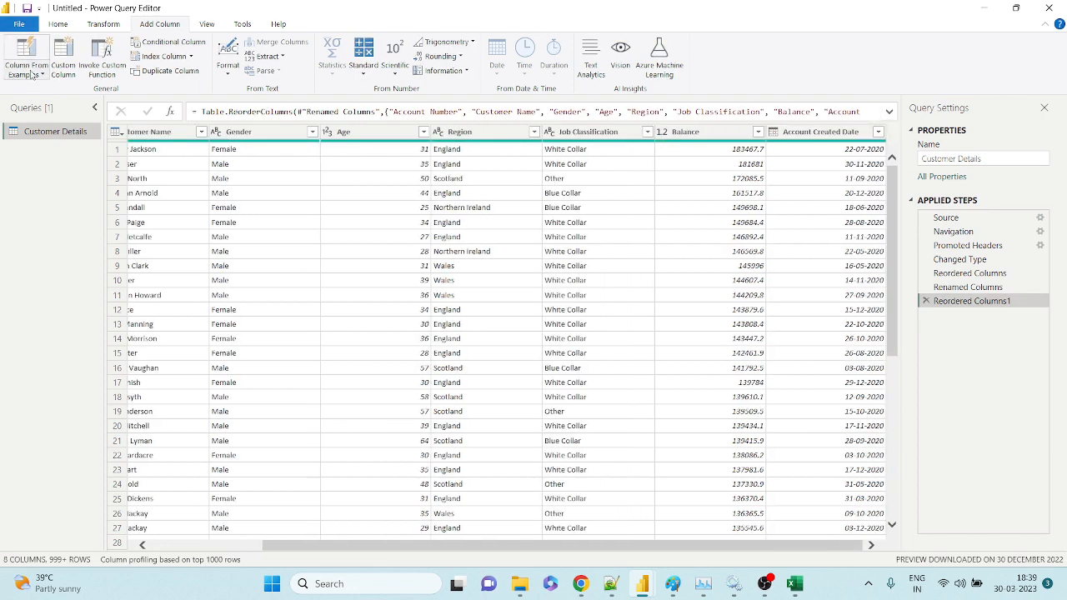
click(98, 25)
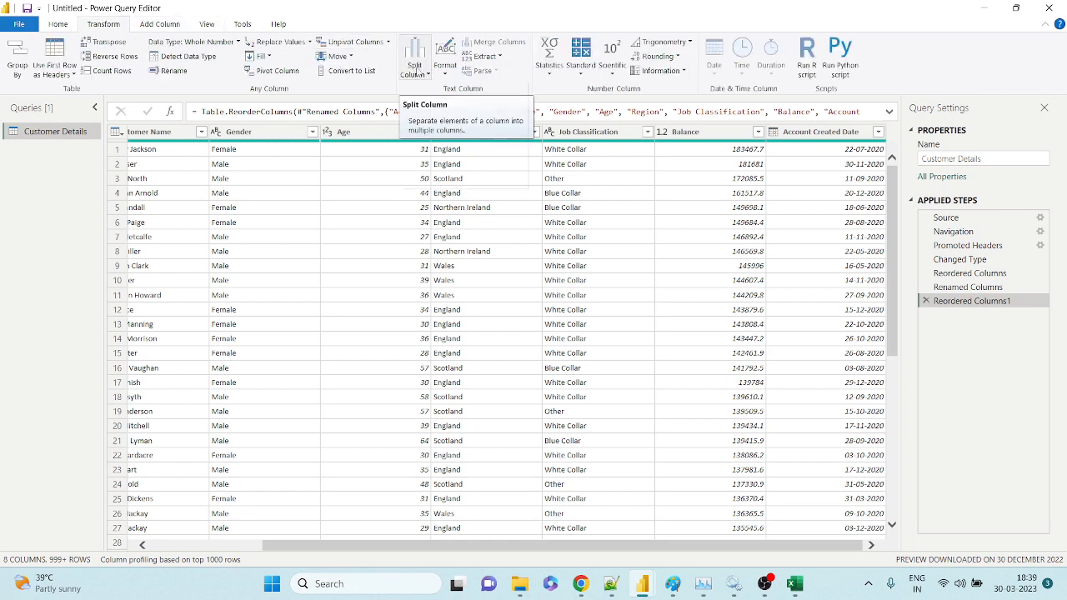
click(415, 73)
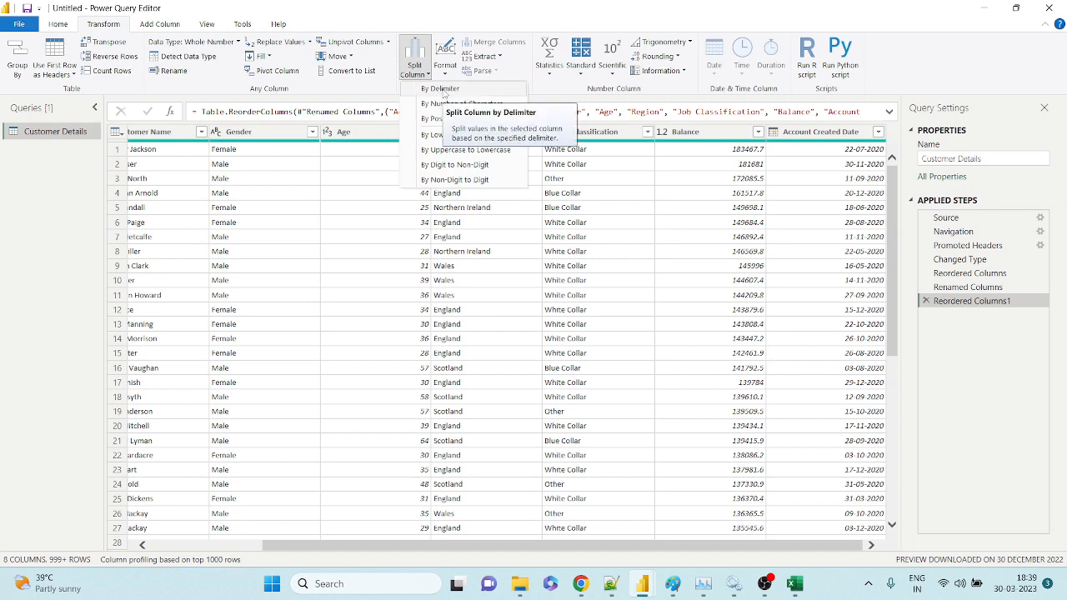
click(441, 90)
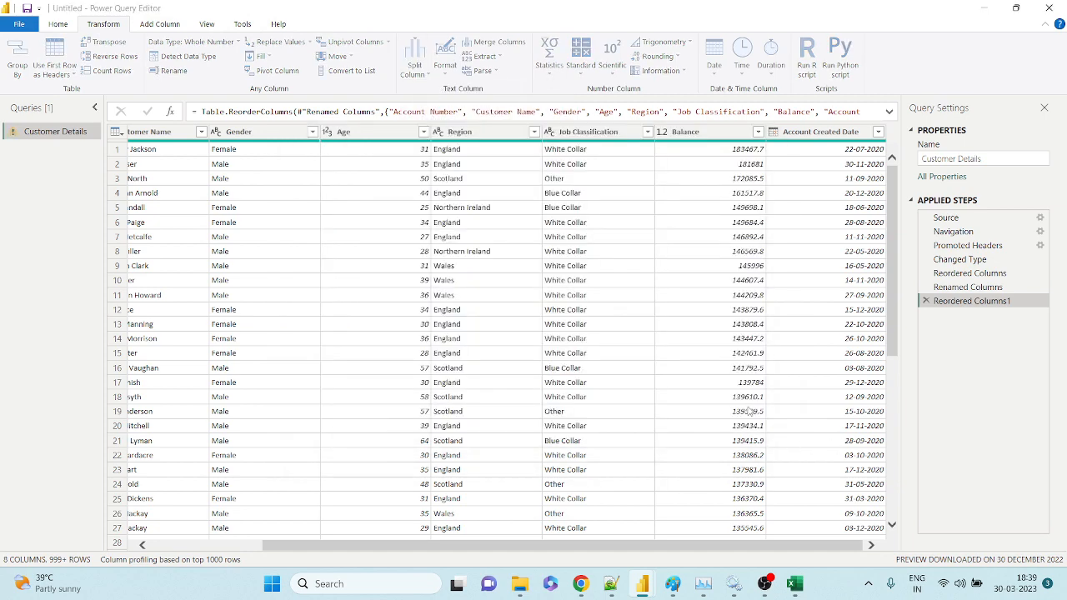
click(750, 409)
Replace each Account Created Date value with its year using Date > Year > Year.
click(819, 133)
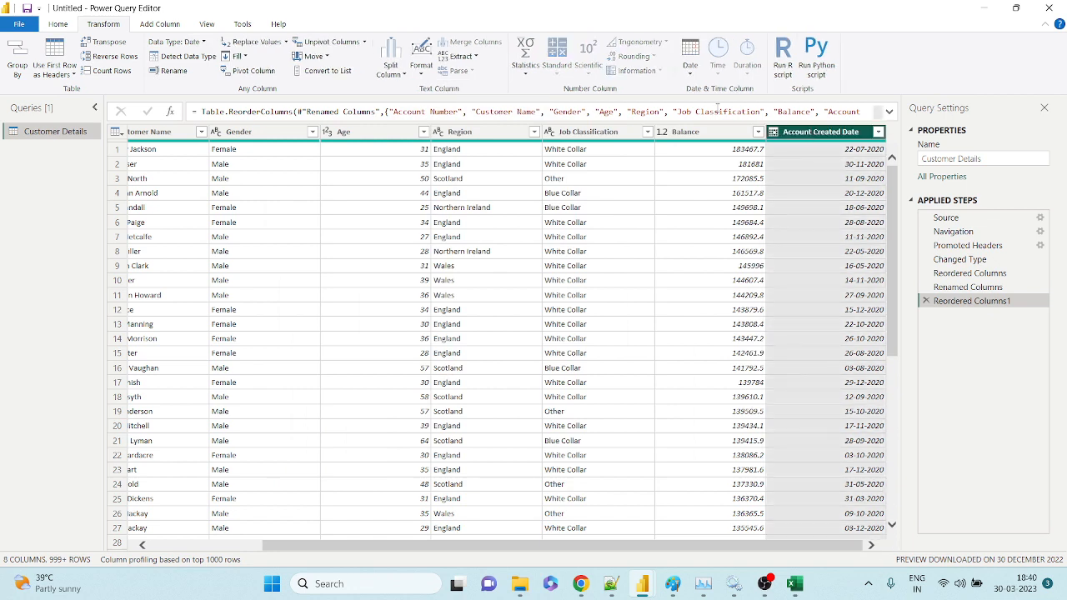
click(692, 74)
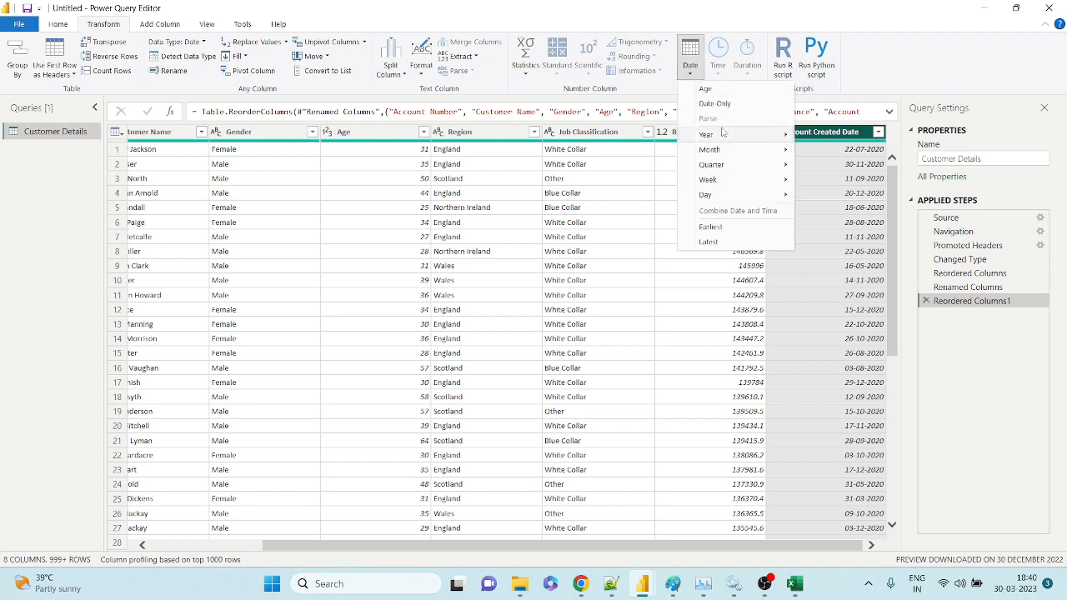
mouse_move(724, 135)
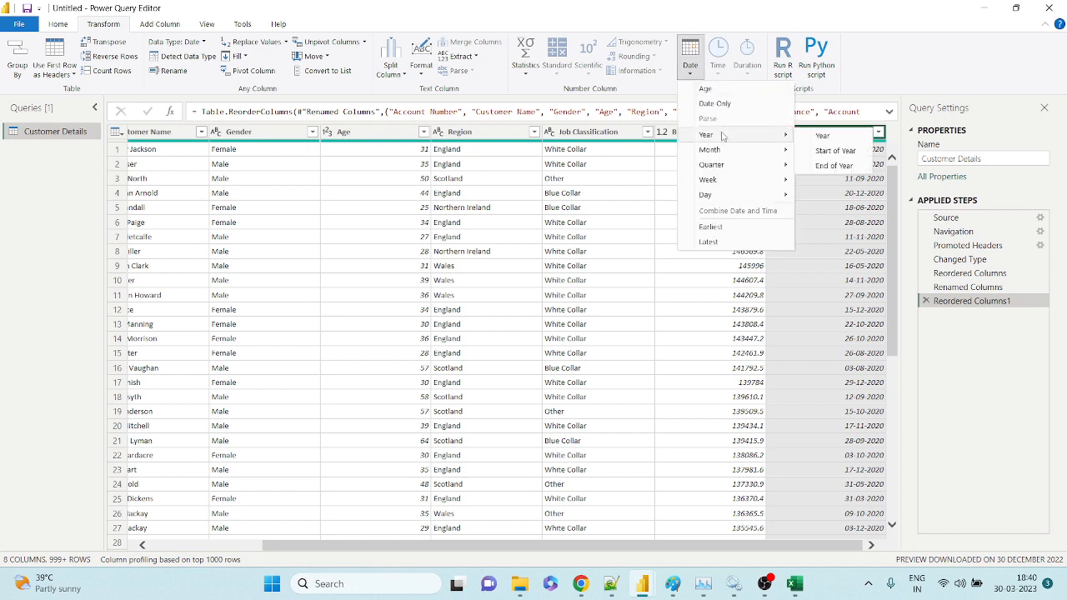
click(821, 136)
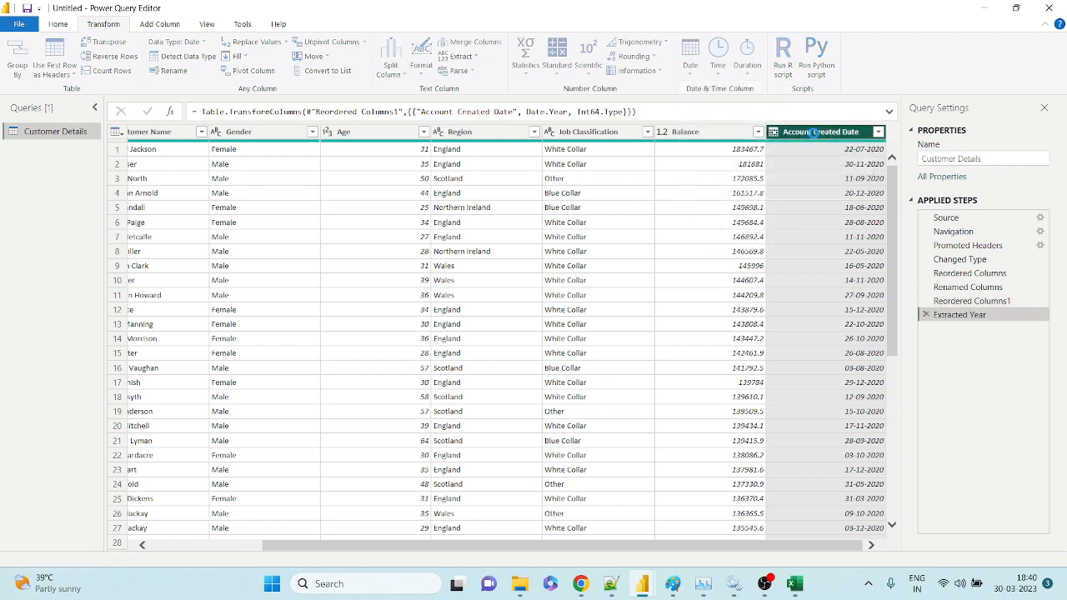
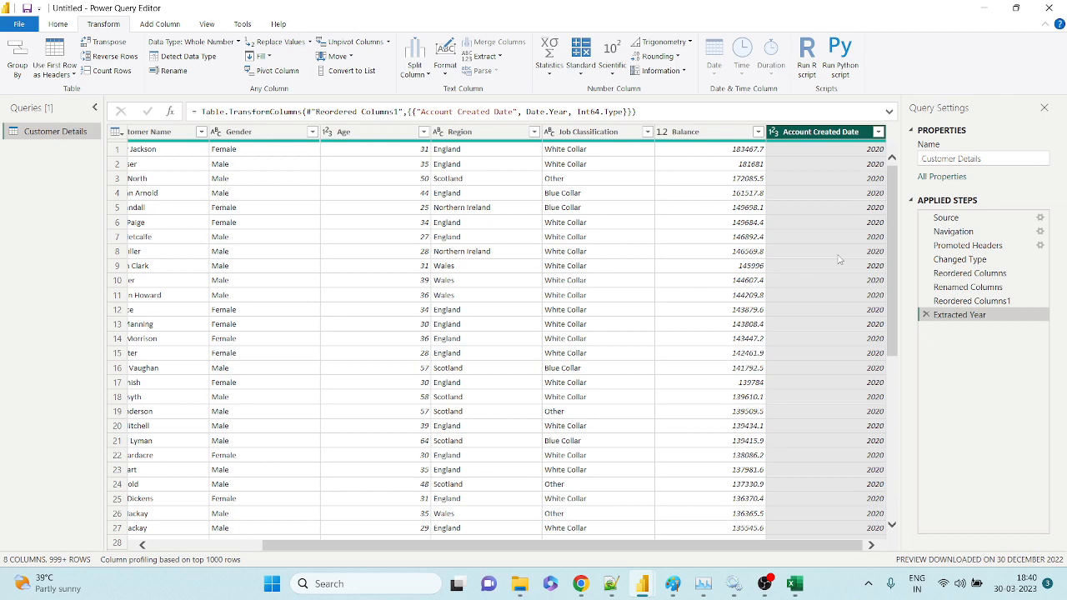
Delete the Extracted Year step and start a custom column named Account Created Year.
click(926, 315)
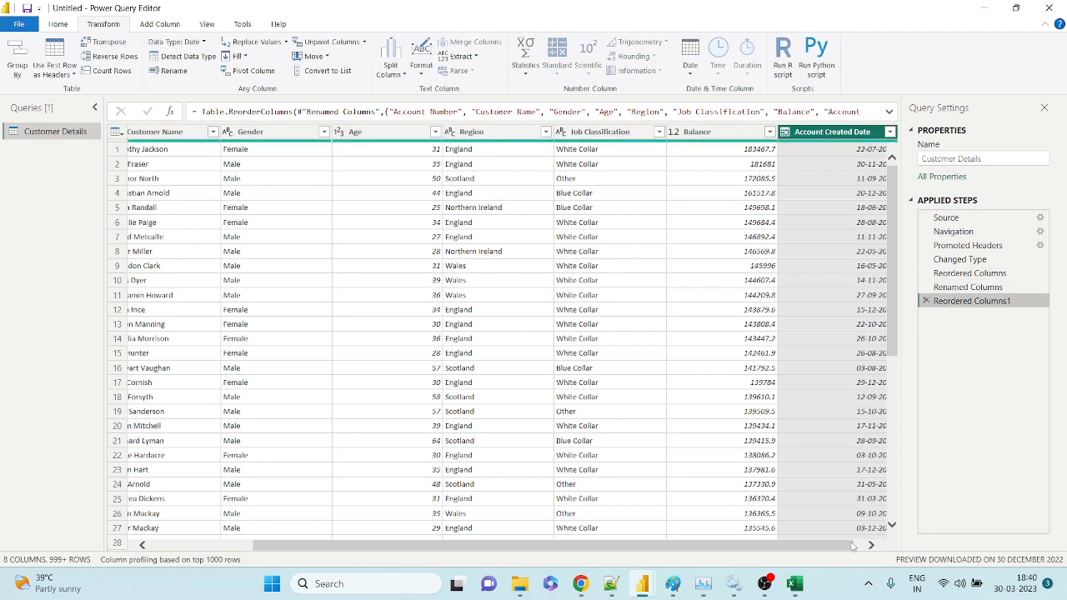
click(854, 545)
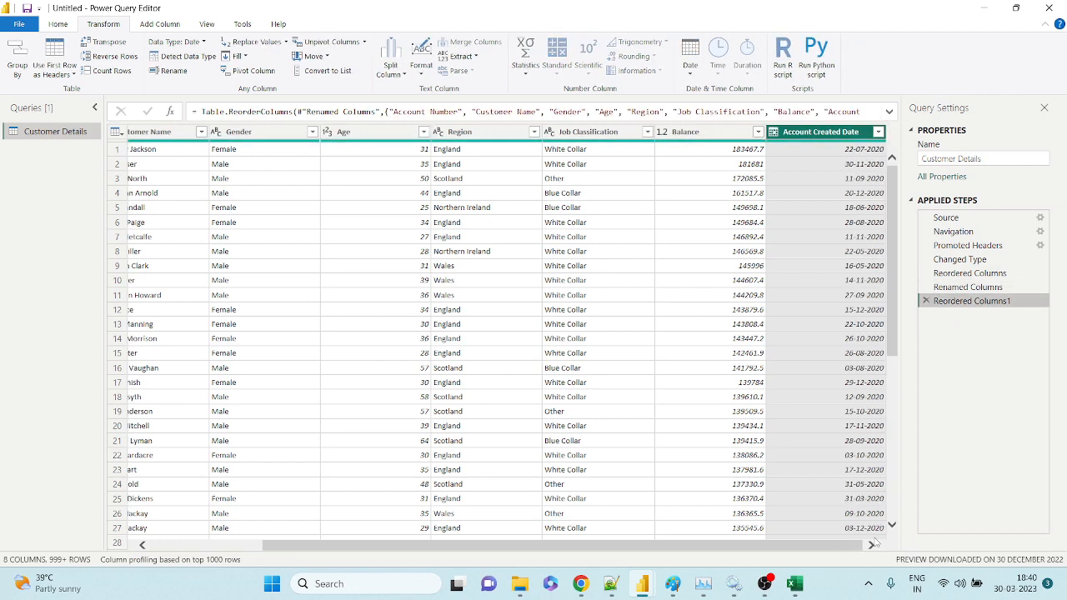
click(158, 27)
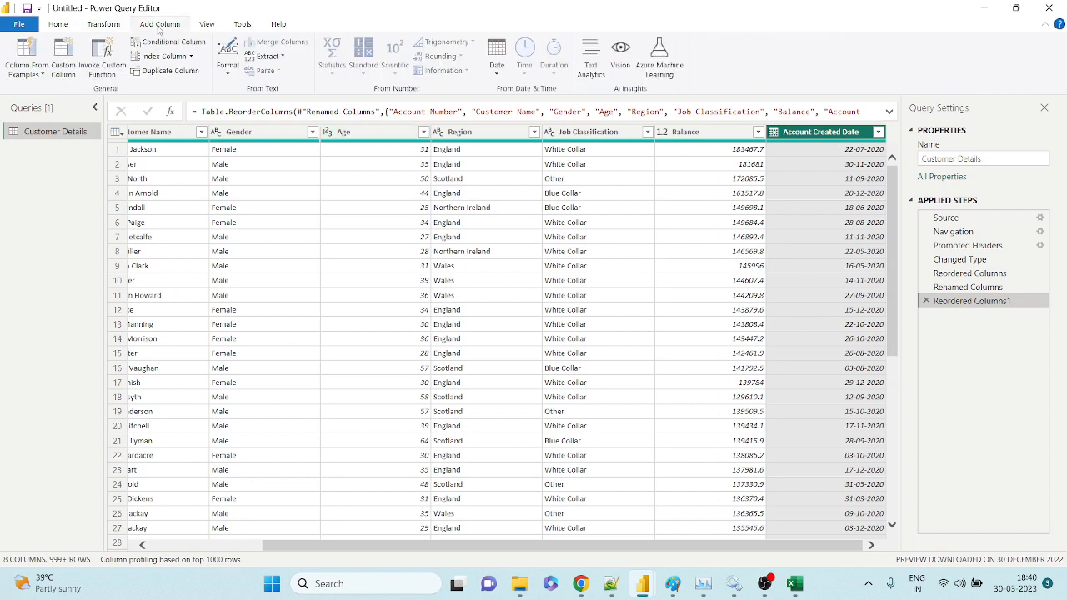
click(66, 75)
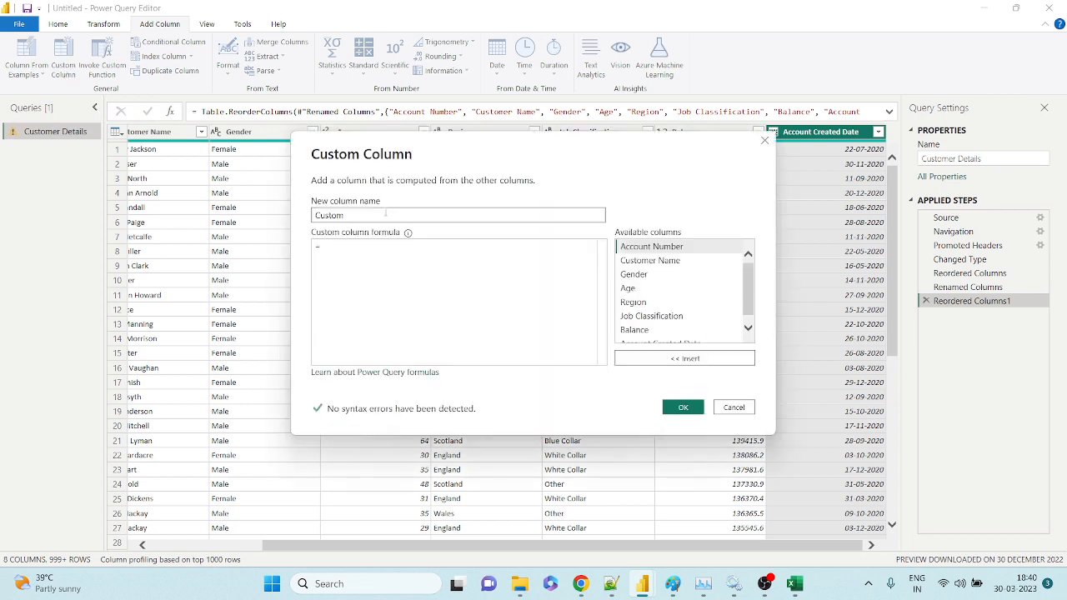
drag(385, 213, 277, 215)
text(Year)
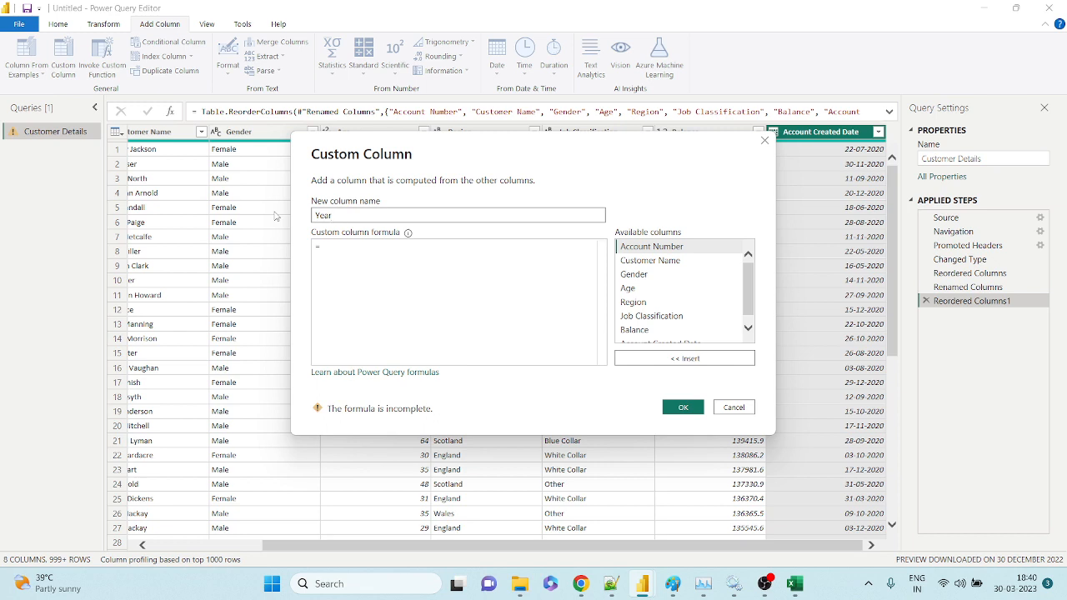
key(Home)
text(Account Created)
Enter the formula year[Account Created Date] and confirm the column, which errors on 'year'.
scroll(677, 302, down, 1)
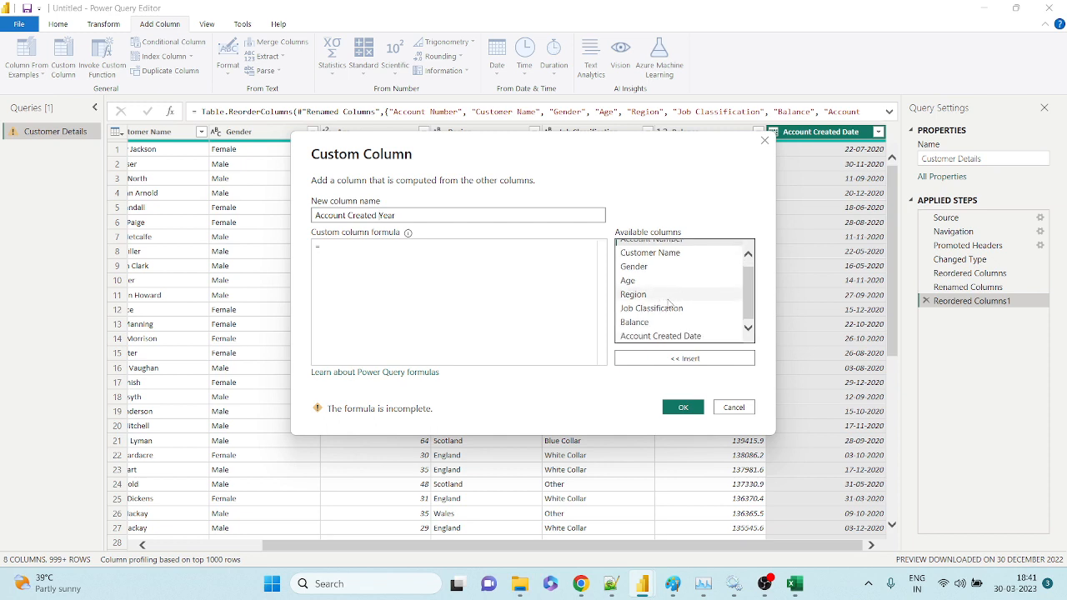
scroll(664, 305, up, 1)
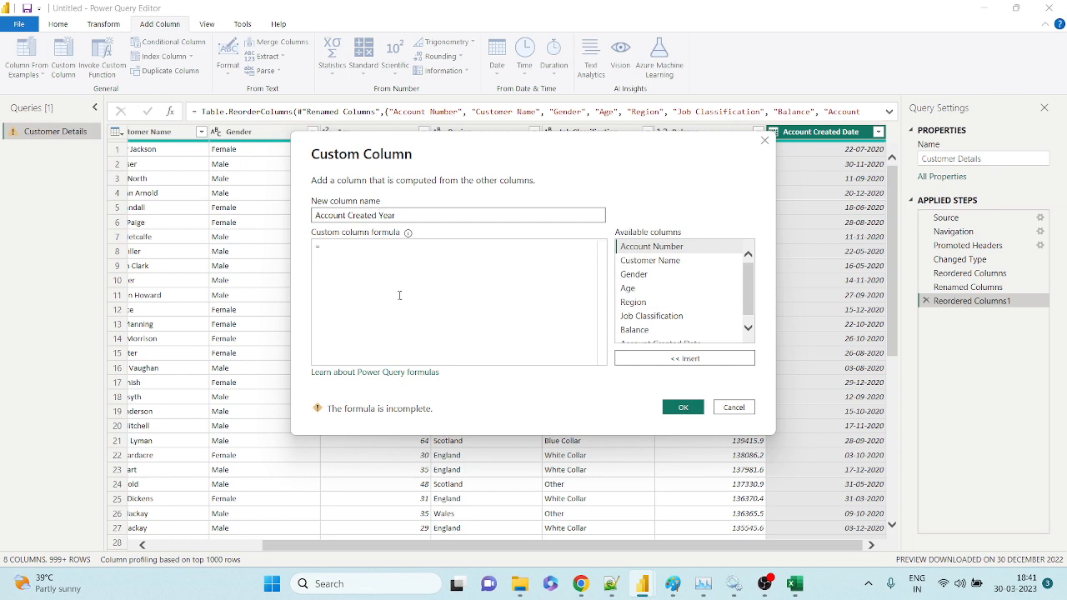
triple_click(364, 215)
scroll(675, 296, down, 1)
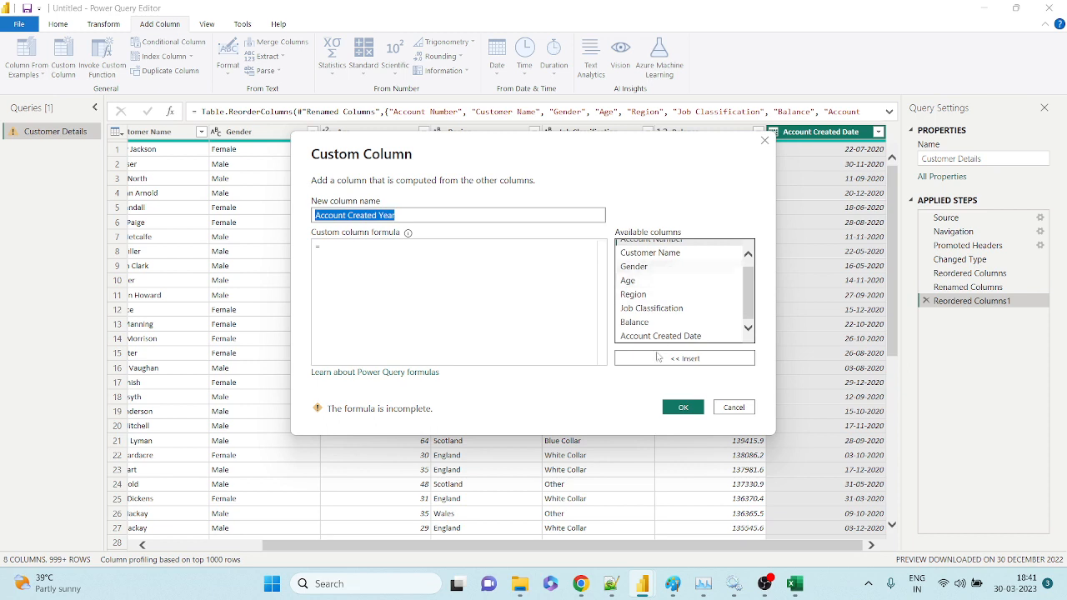
scroll(658, 277, up, 1)
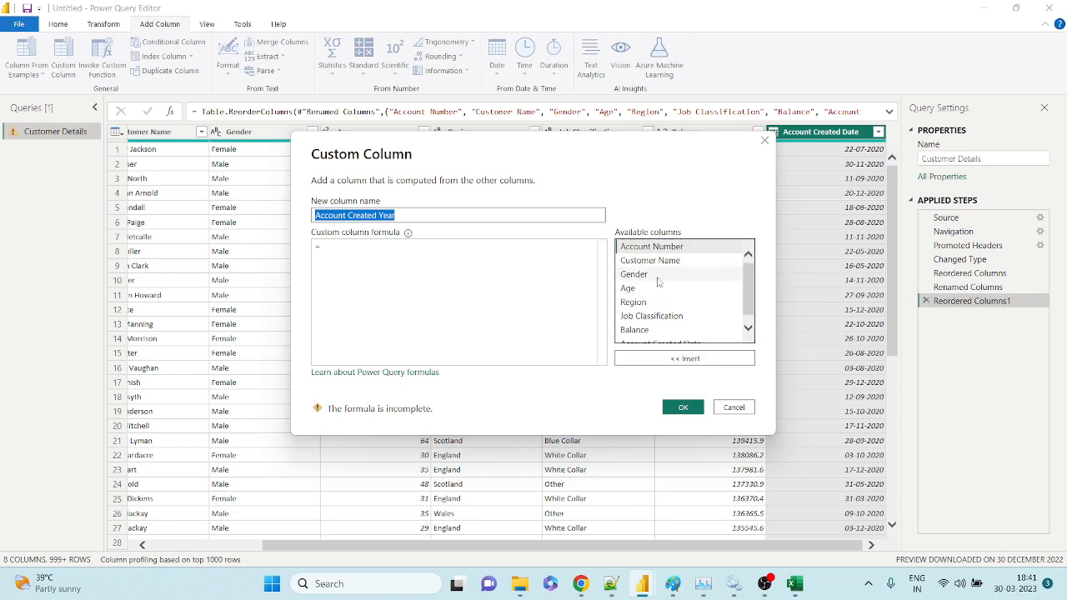
click(681, 407)
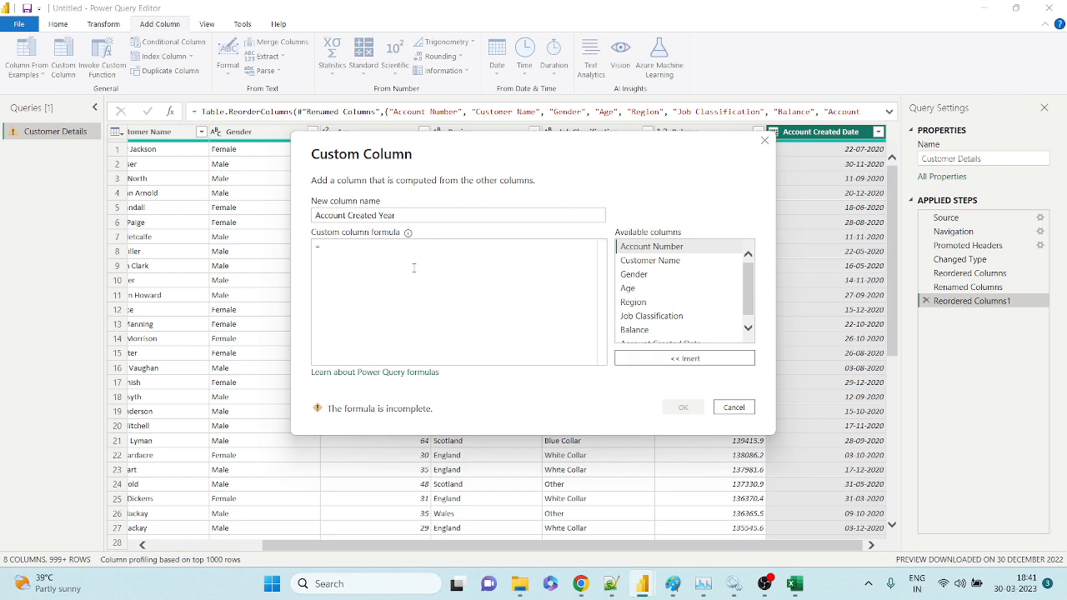
scroll(755, 299, down, 1)
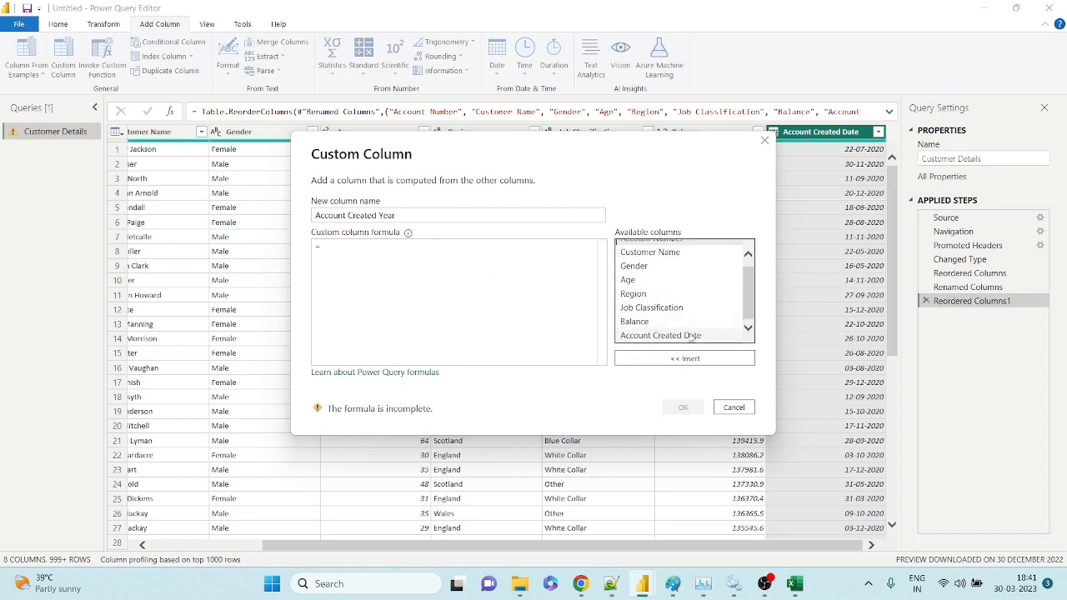
double_click(667, 338)
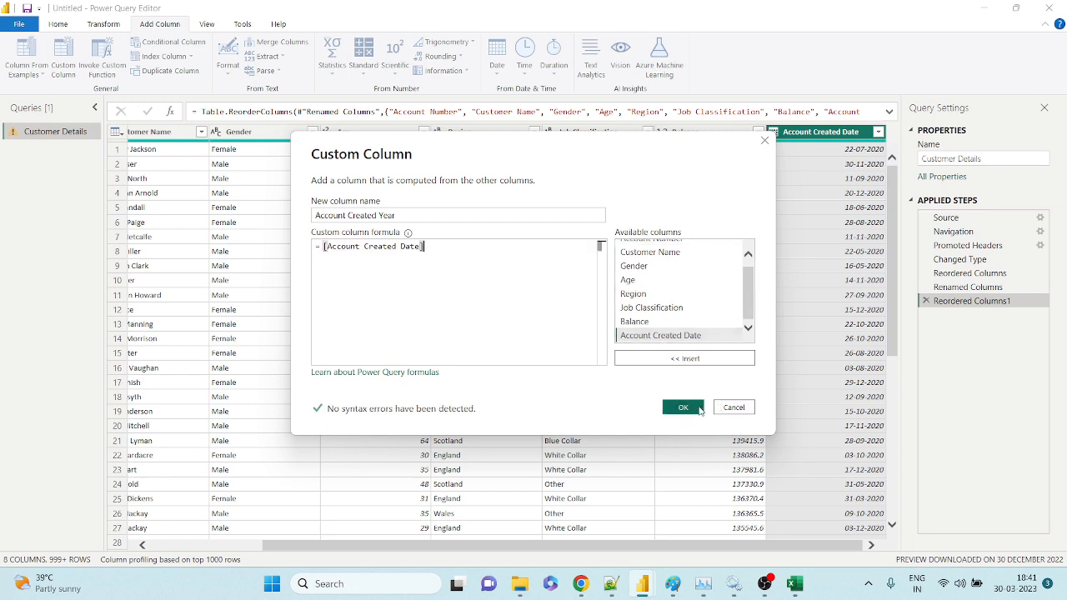
click(324, 246)
text(year)
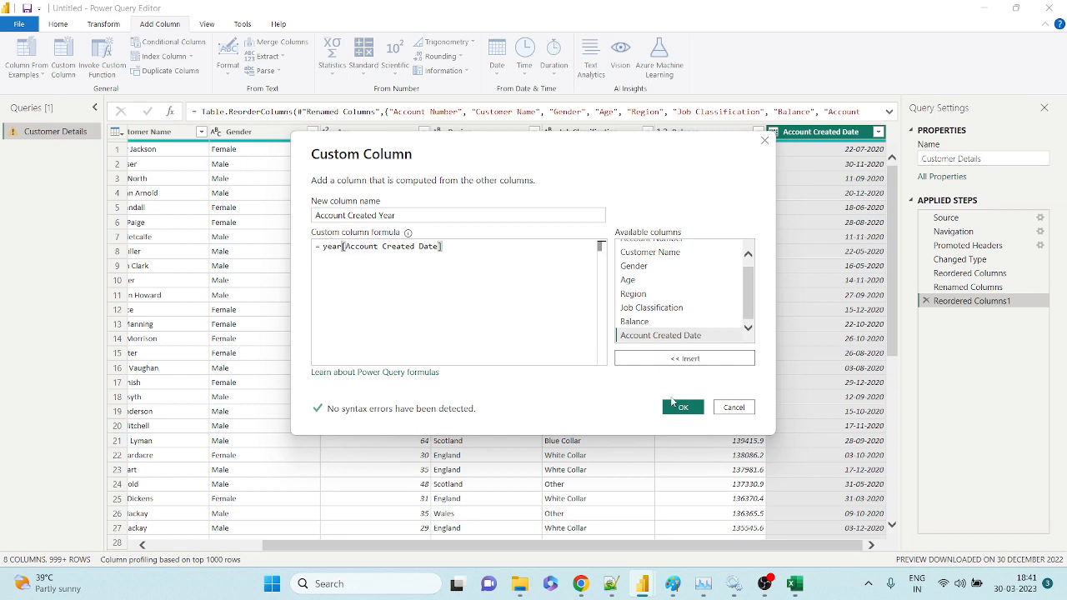
click(677, 406)
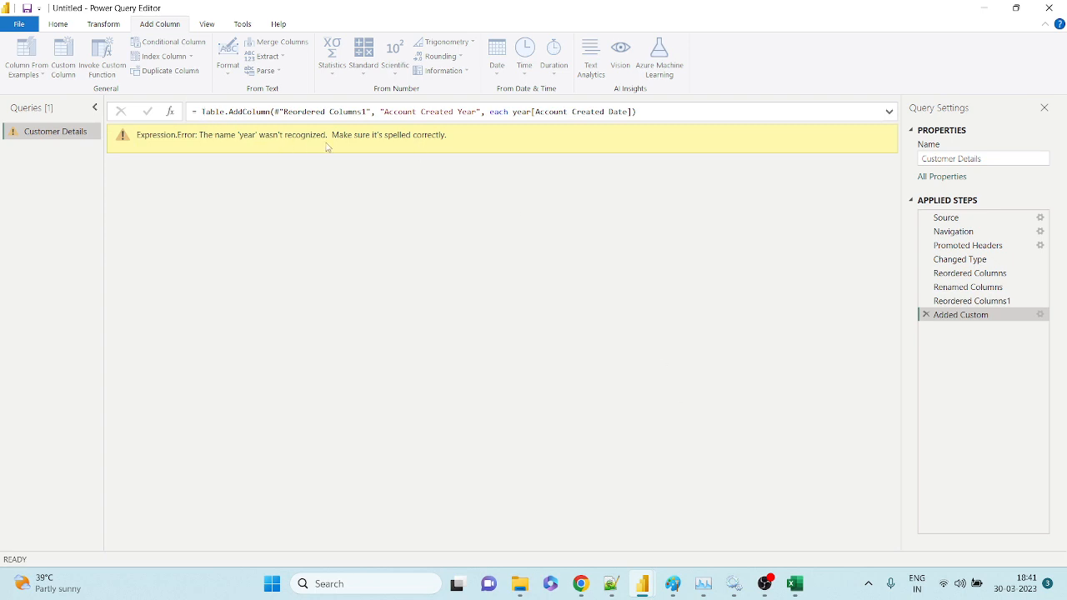
Delete the failing Added Custom step and start a custom column named Monthly Balance.
click(926, 315)
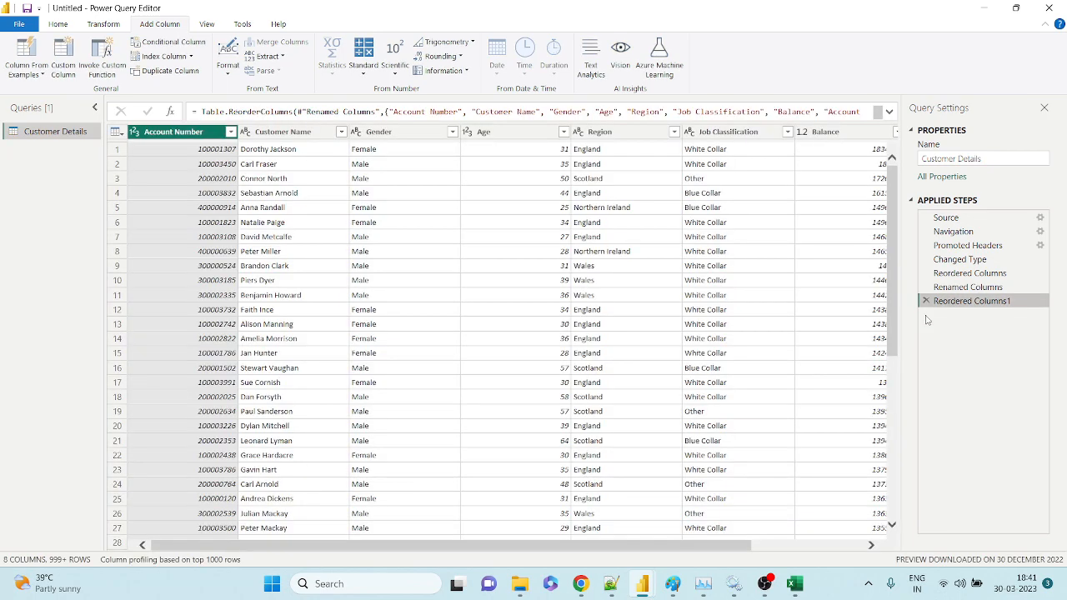
click(837, 545)
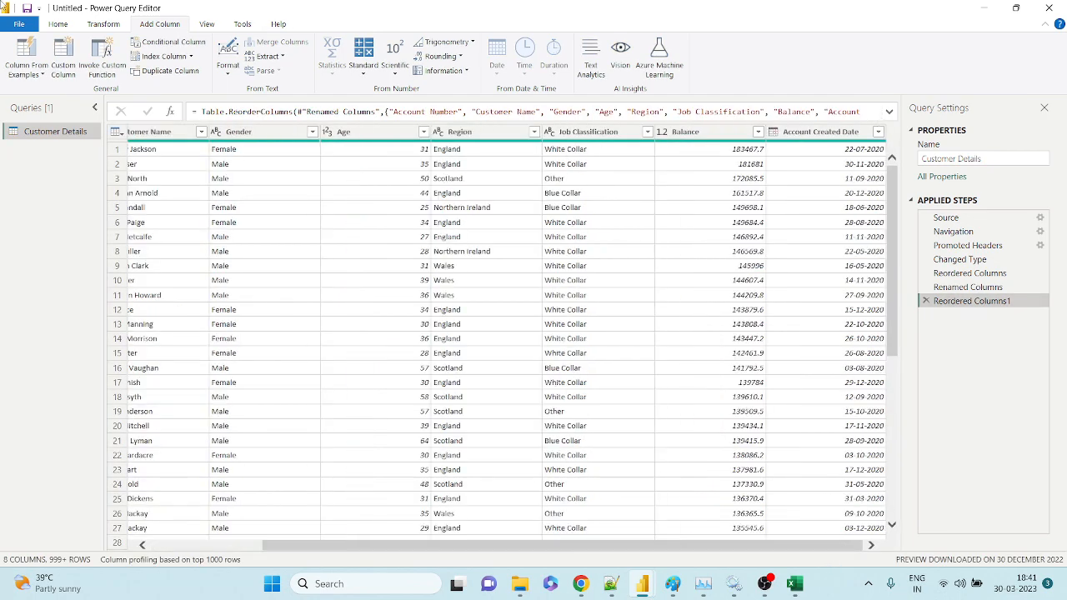
click(64, 71)
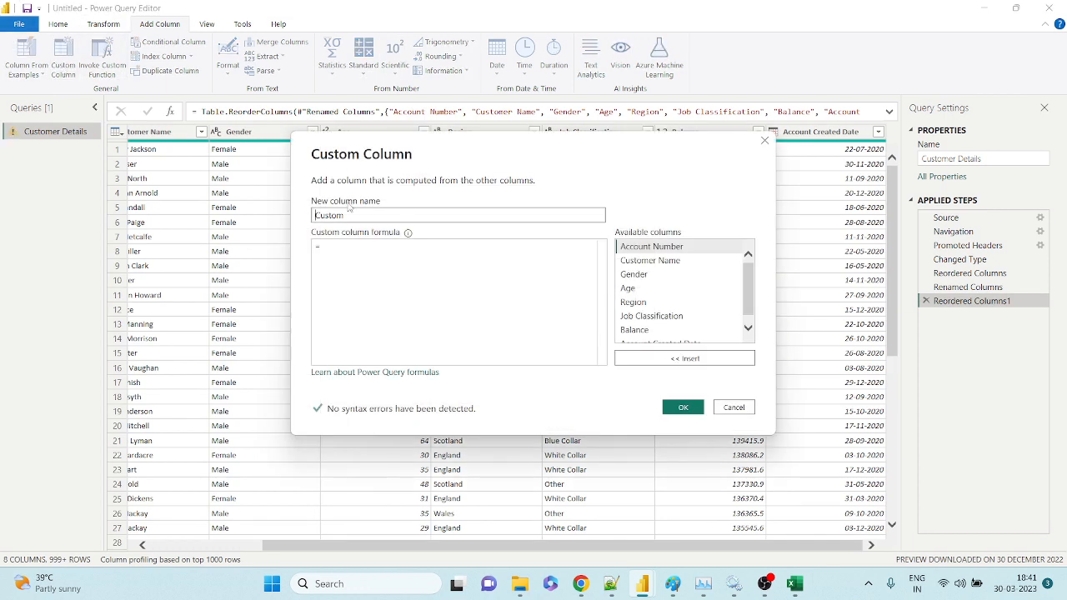
drag(352, 215, 251, 200)
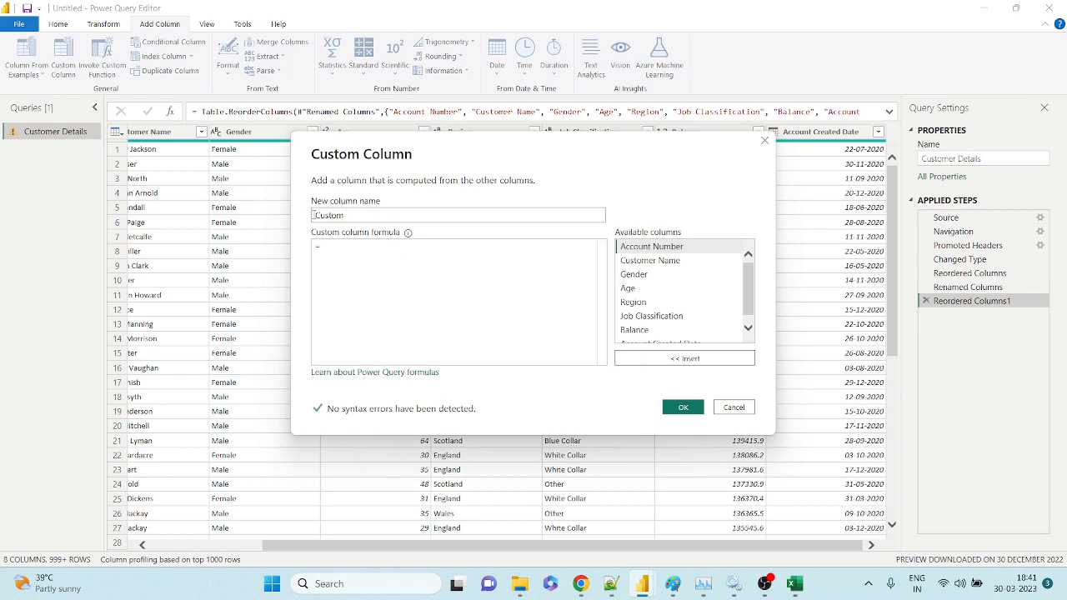
double_click(322, 216)
text(Mont)
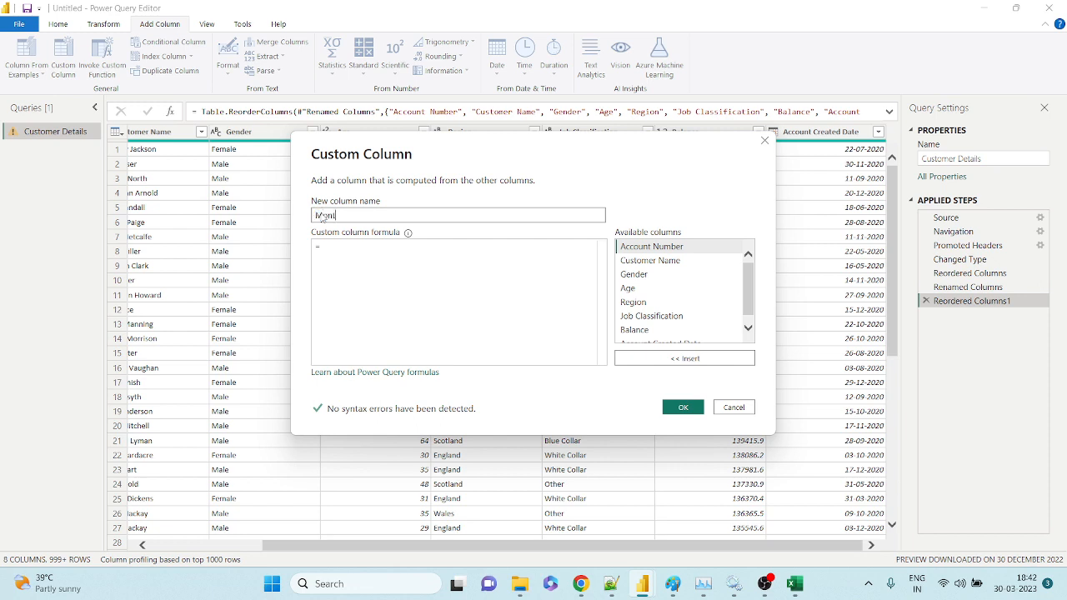
text(hly Balance)
Set the Monthly Balance formula to [Balance]/12 and add the column.
click(423, 320)
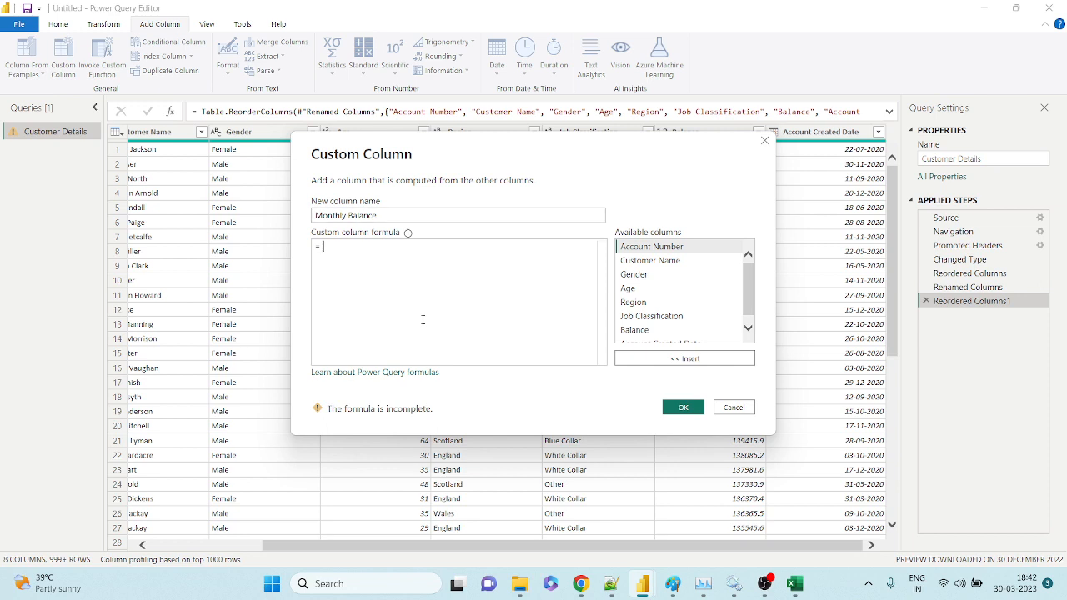
double_click(633, 332)
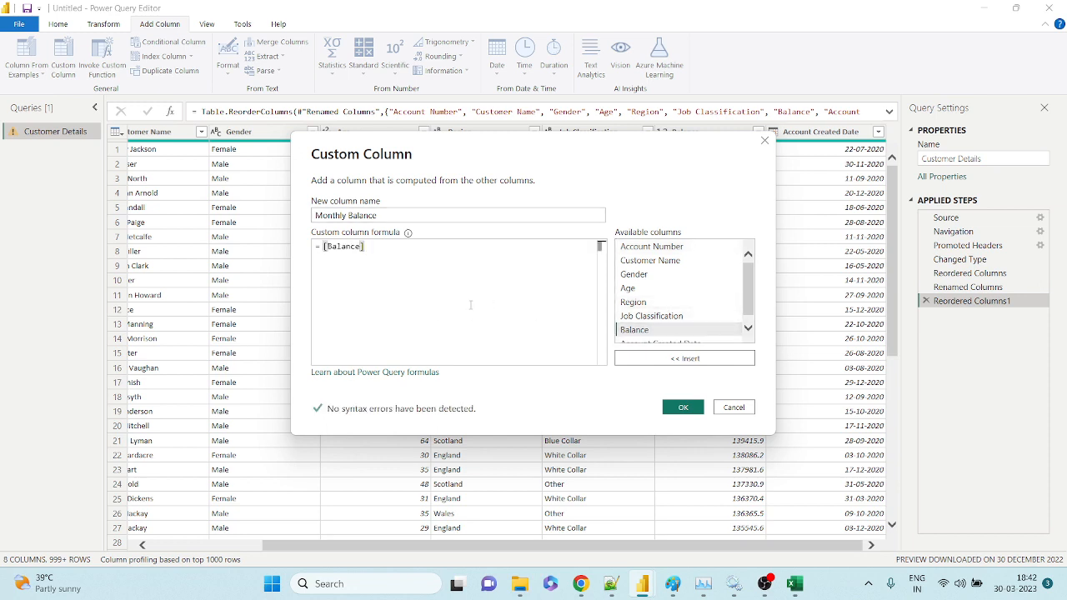
text(/12)
click(682, 407)
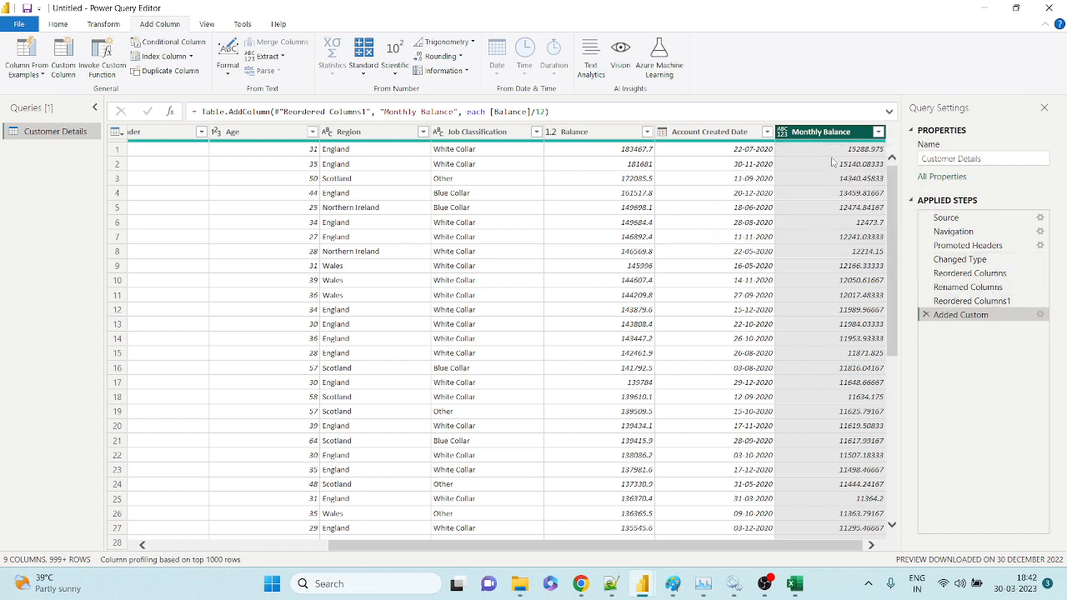
Compare the first Balance and Monthly Balance values, then delete the Monthly Balance step.
click(629, 149)
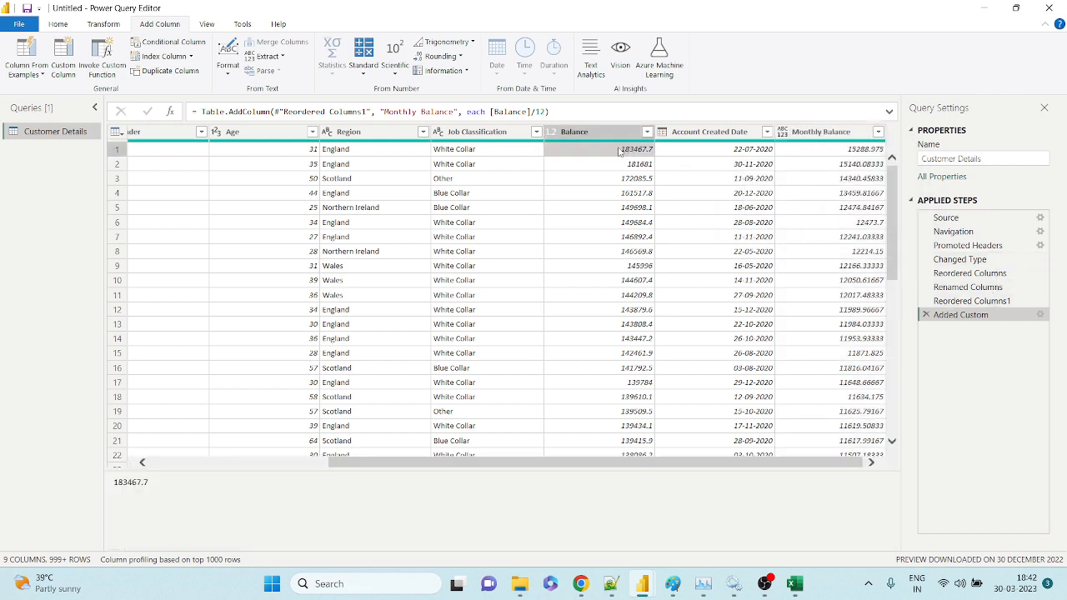
click(828, 155)
scroll(833, 213, down, 16)
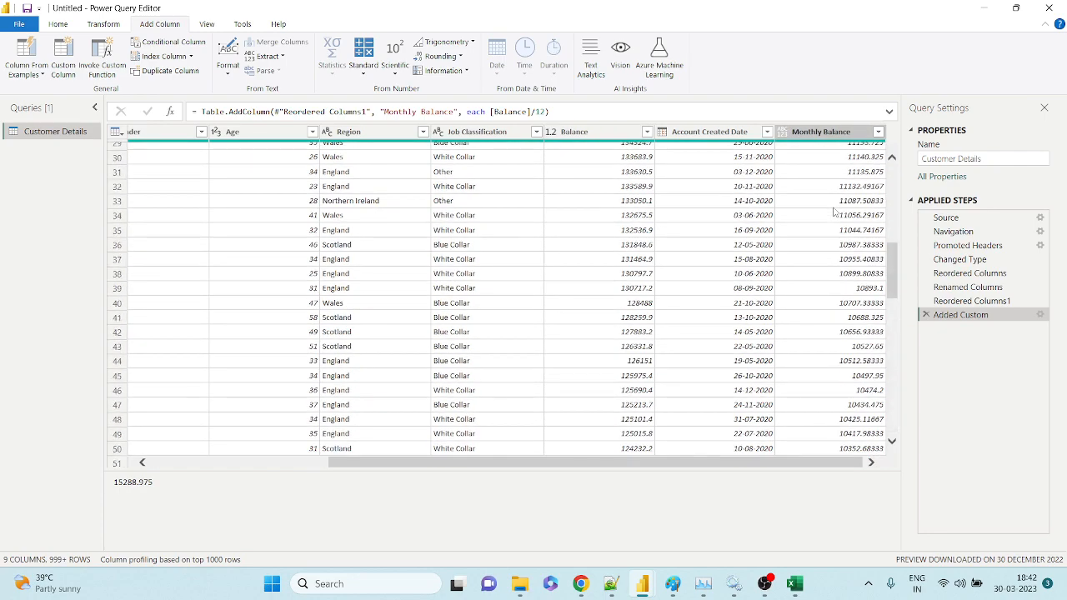
scroll(834, 212, up, 16)
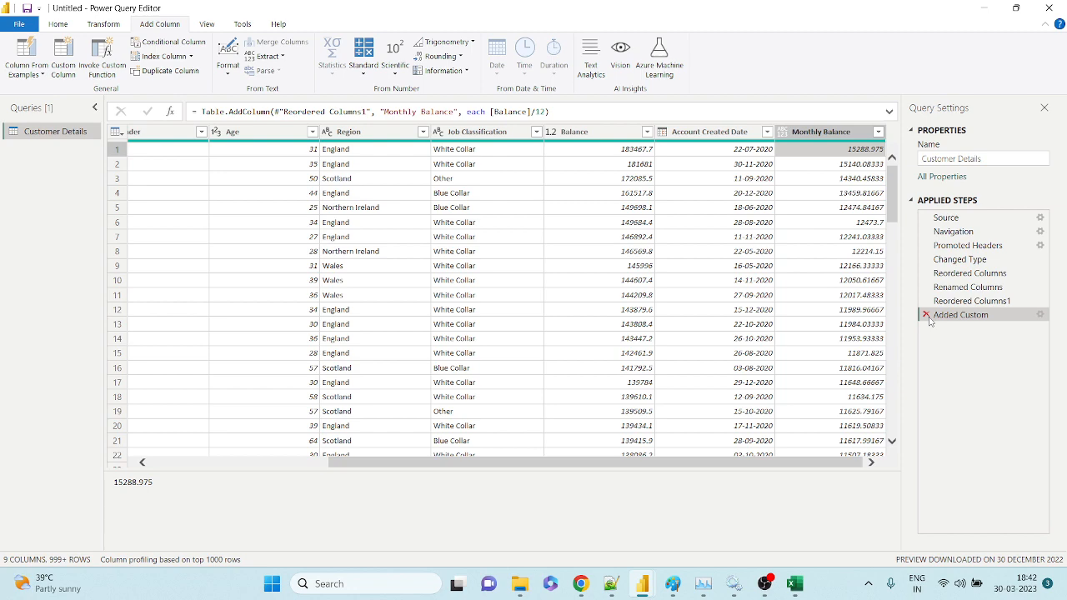
click(926, 315)
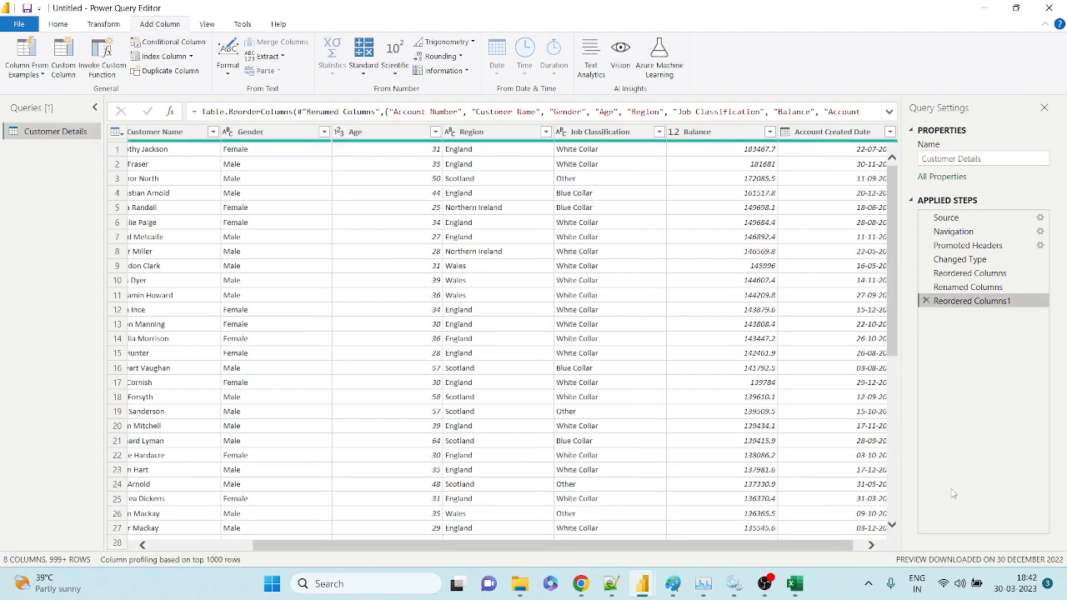
click(869, 546)
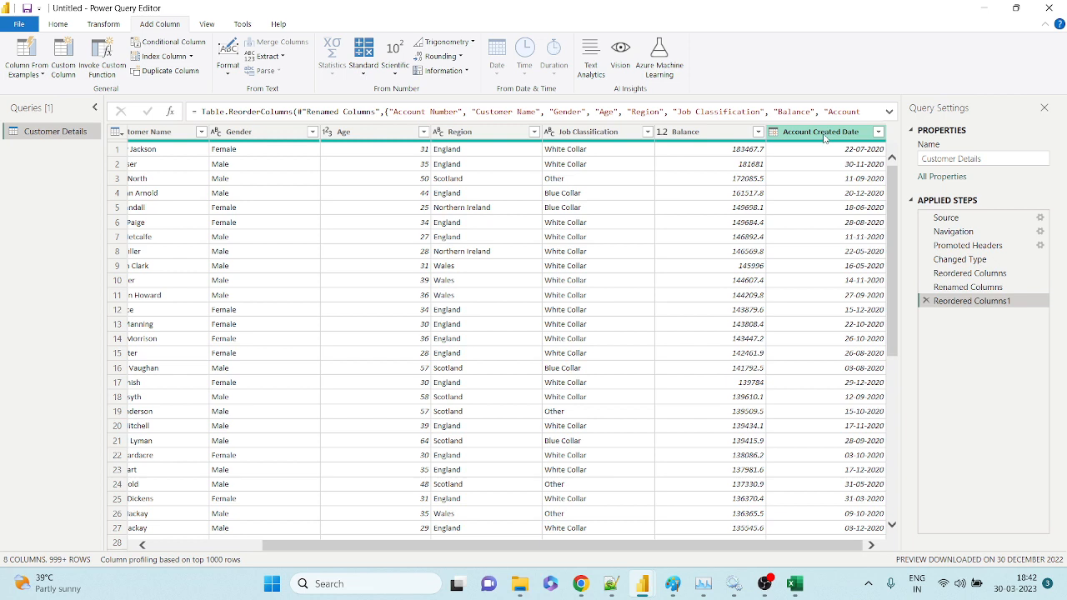
click(823, 138)
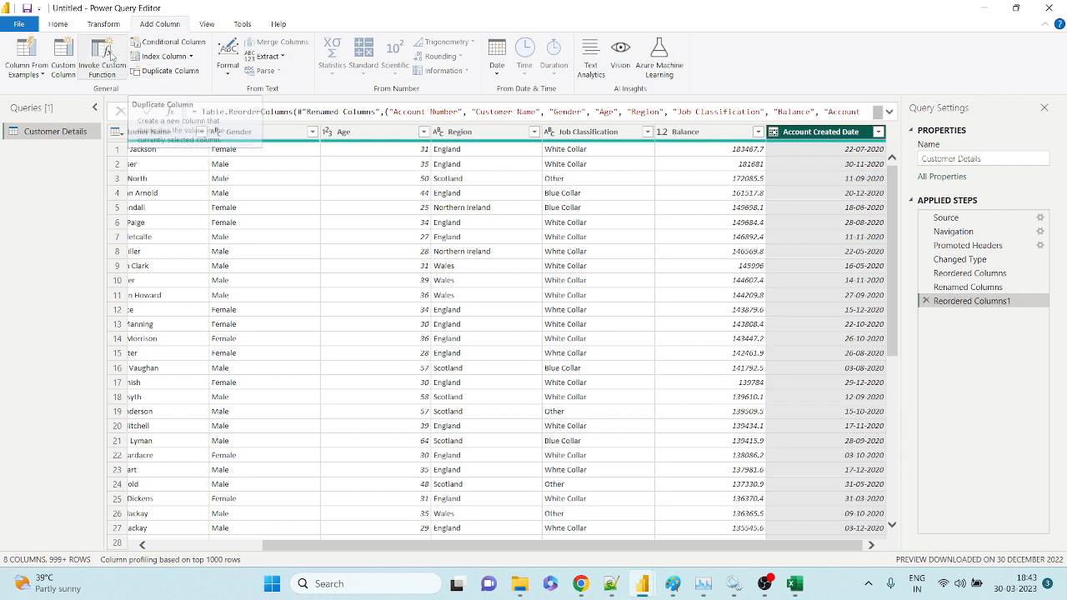
click(105, 25)
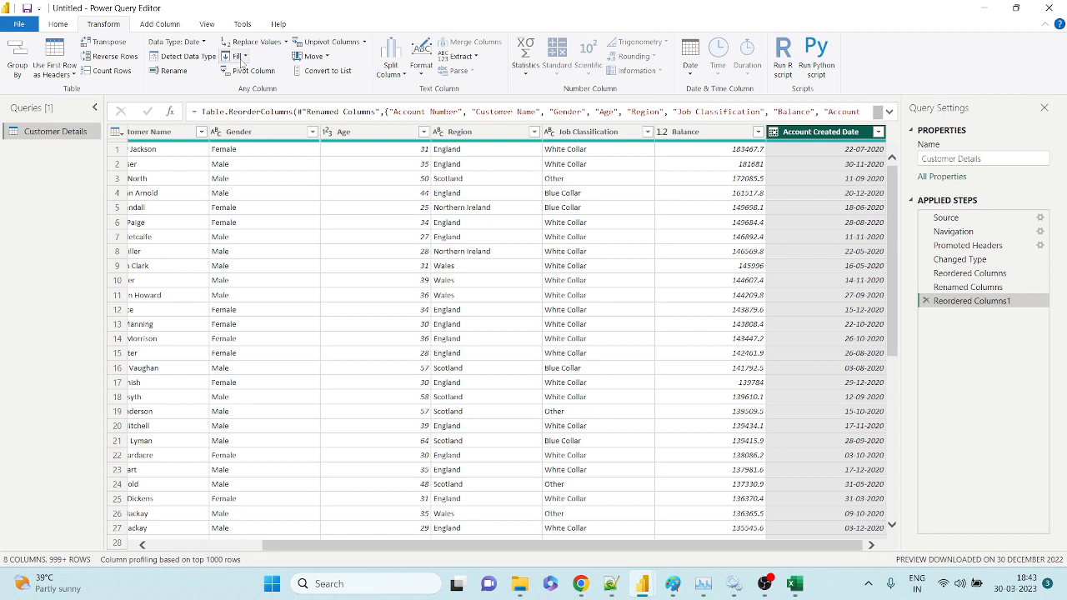
click(162, 27)
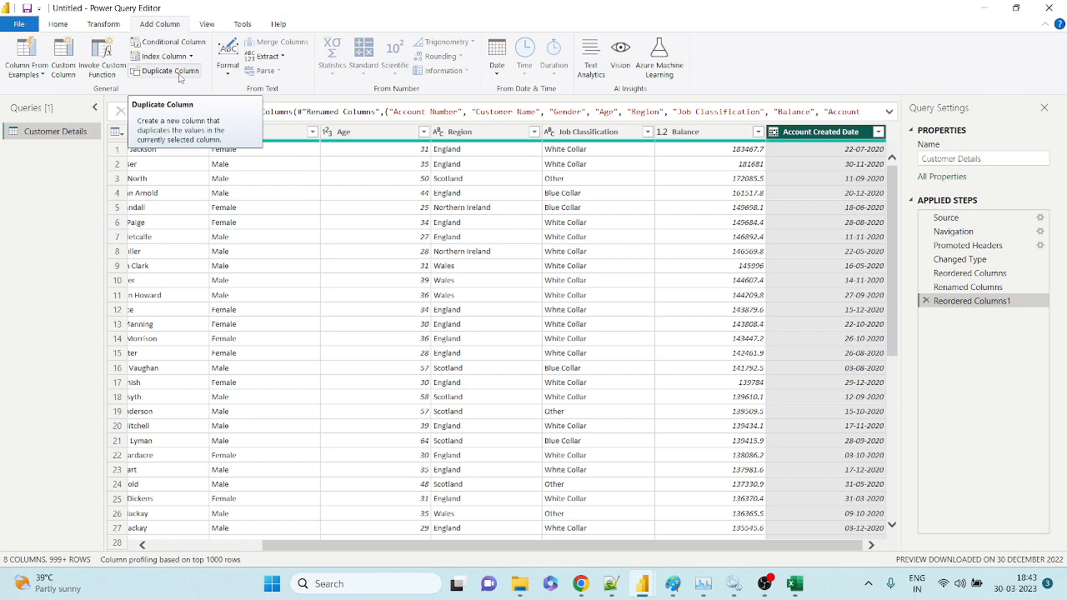
click(170, 71)
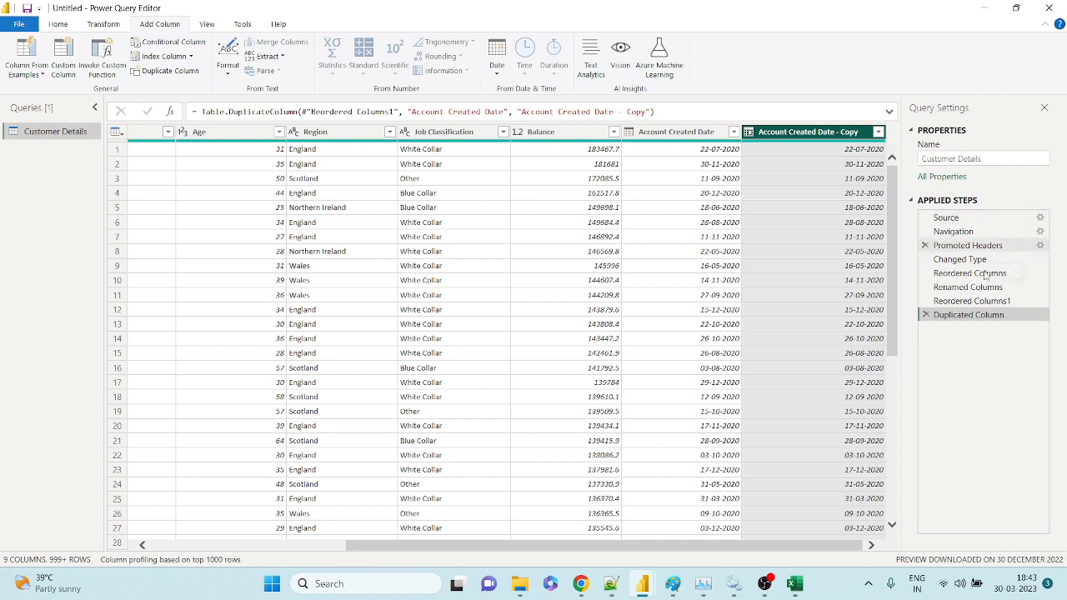
click(925, 314)
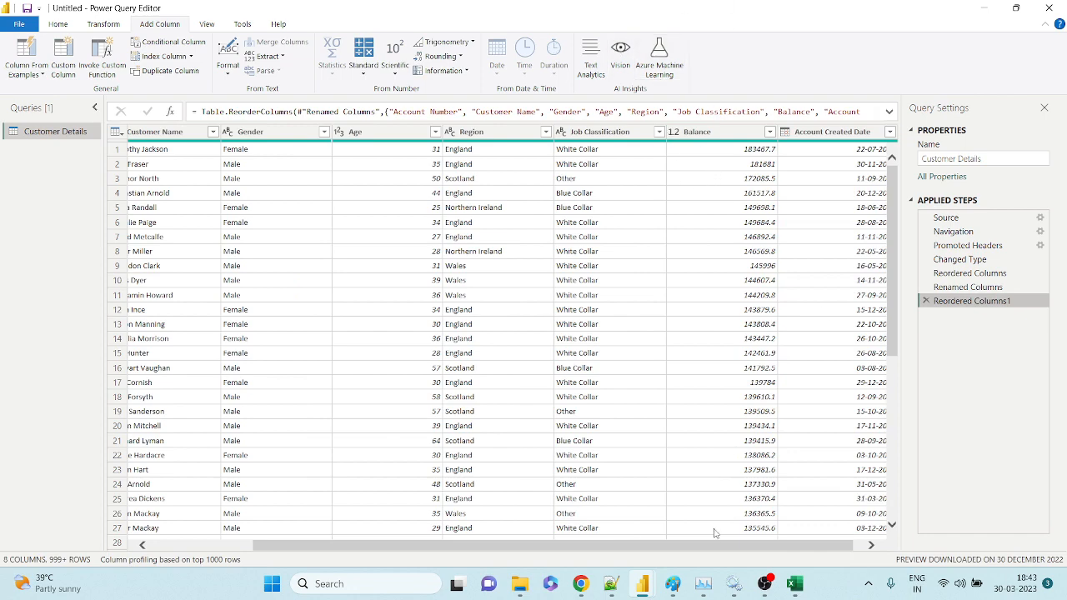
drag(715, 546, 456, 532)
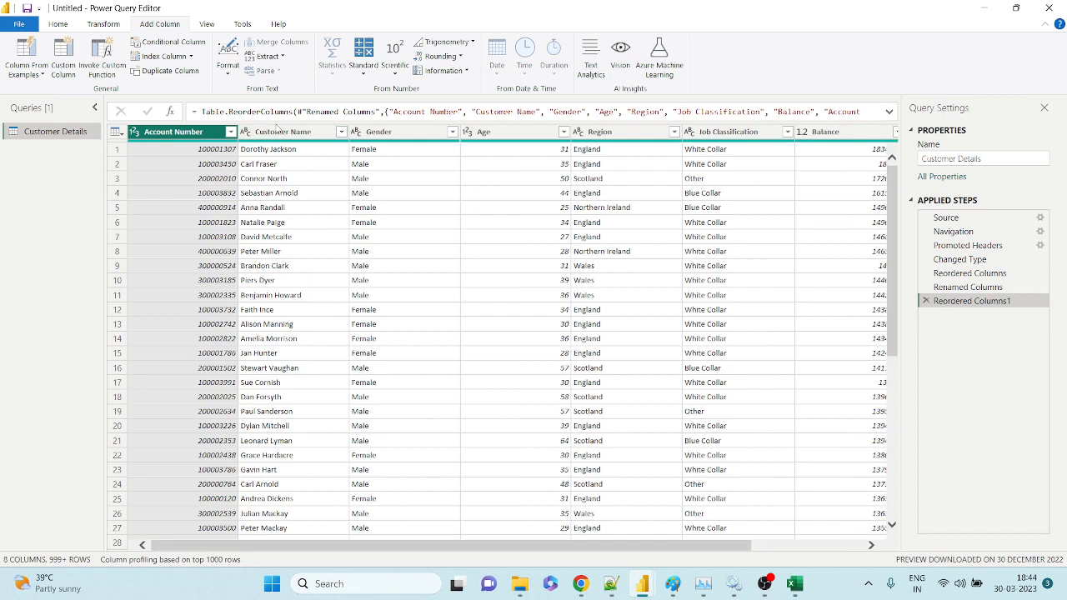
click(271, 135)
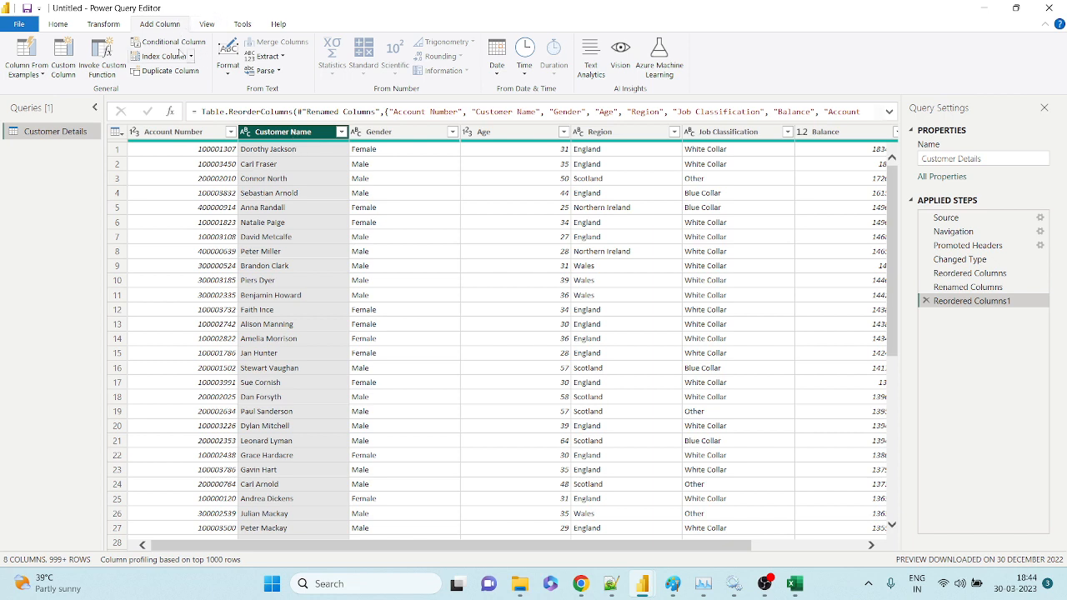
click(100, 24)
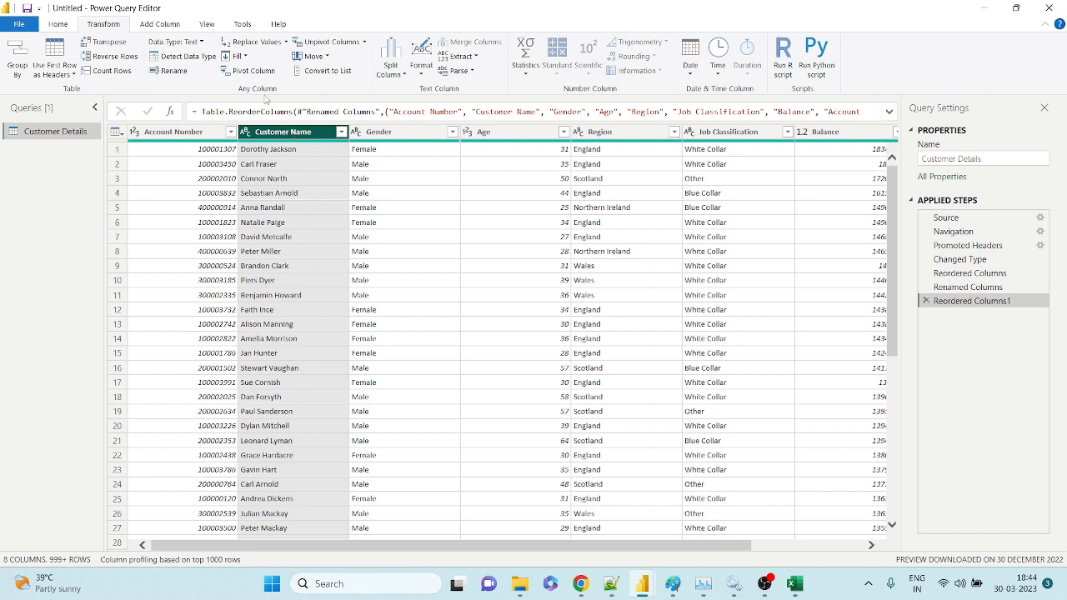
click(160, 25)
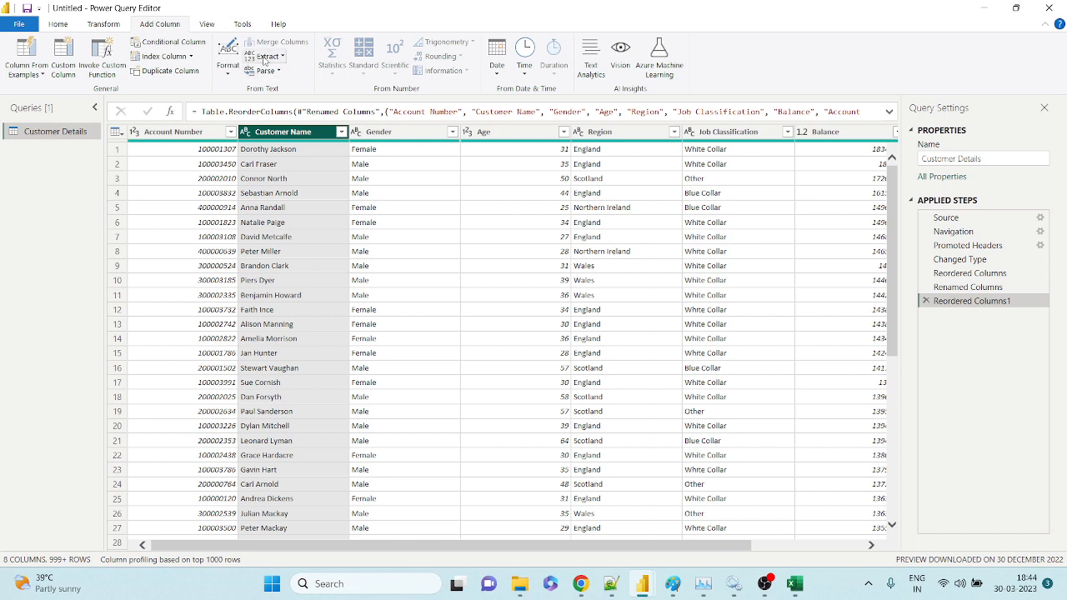
click(281, 56)
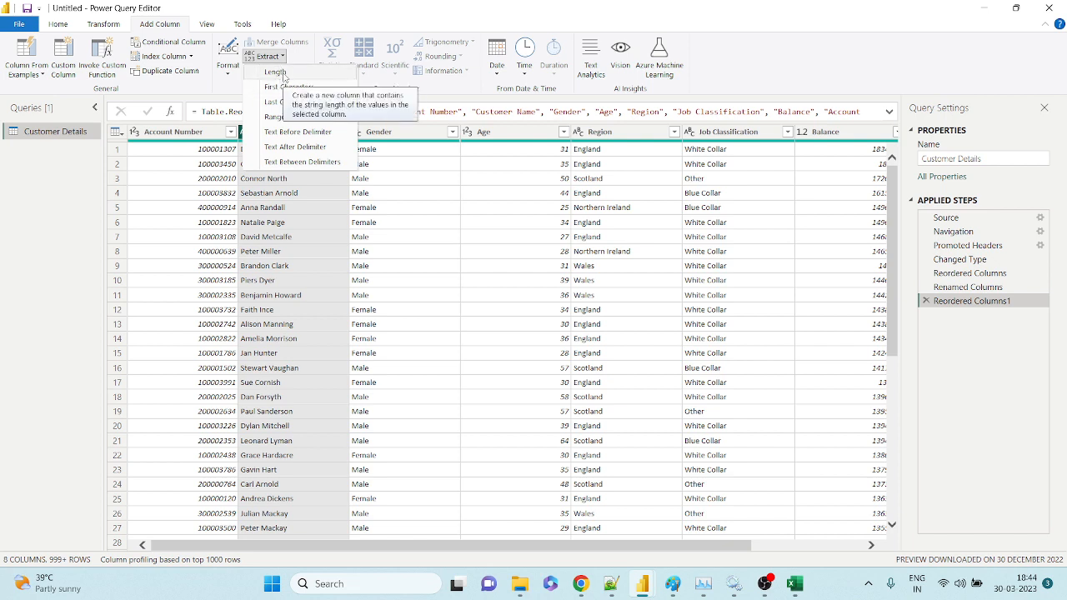
click(265, 184)
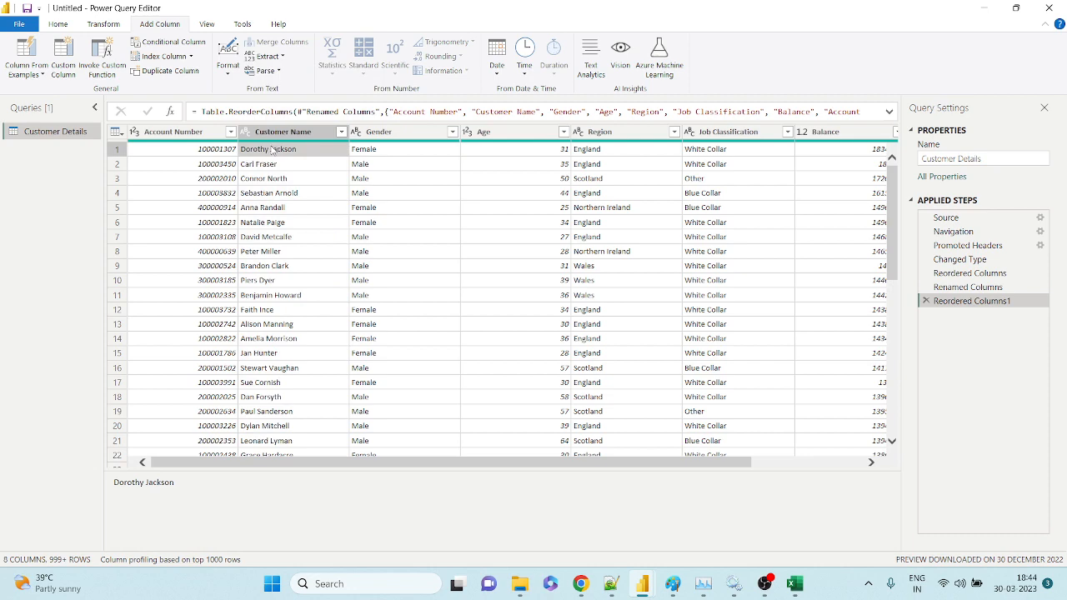
click(266, 56)
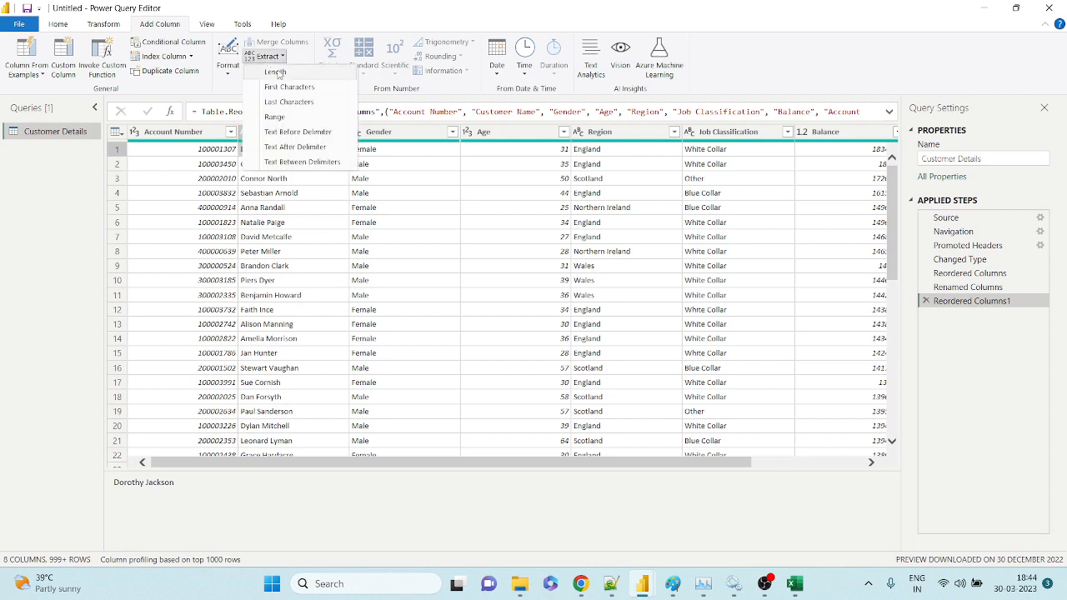
click(277, 73)
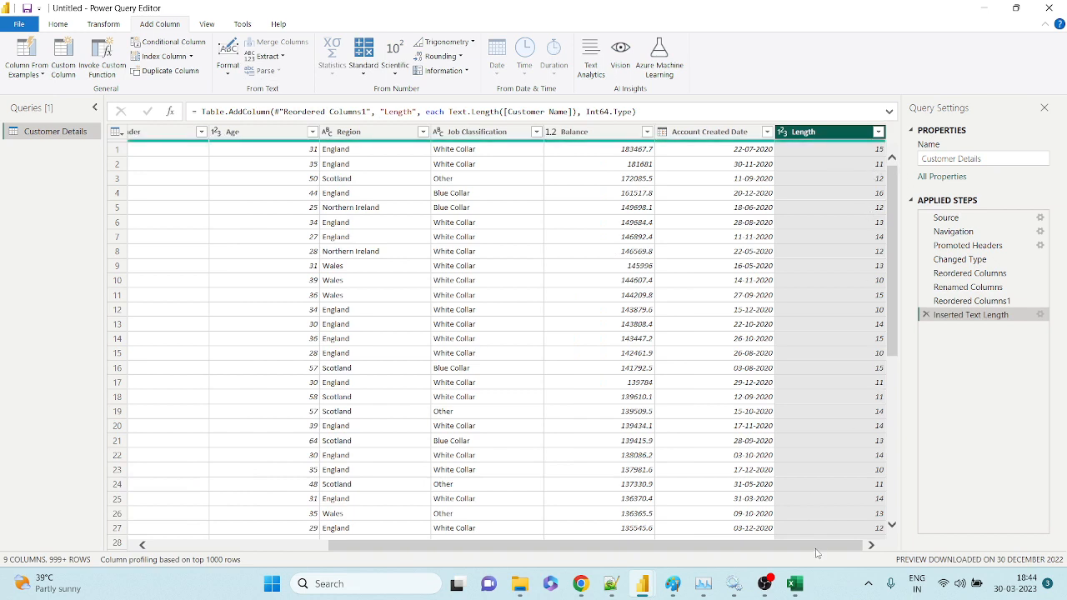
click(865, 150)
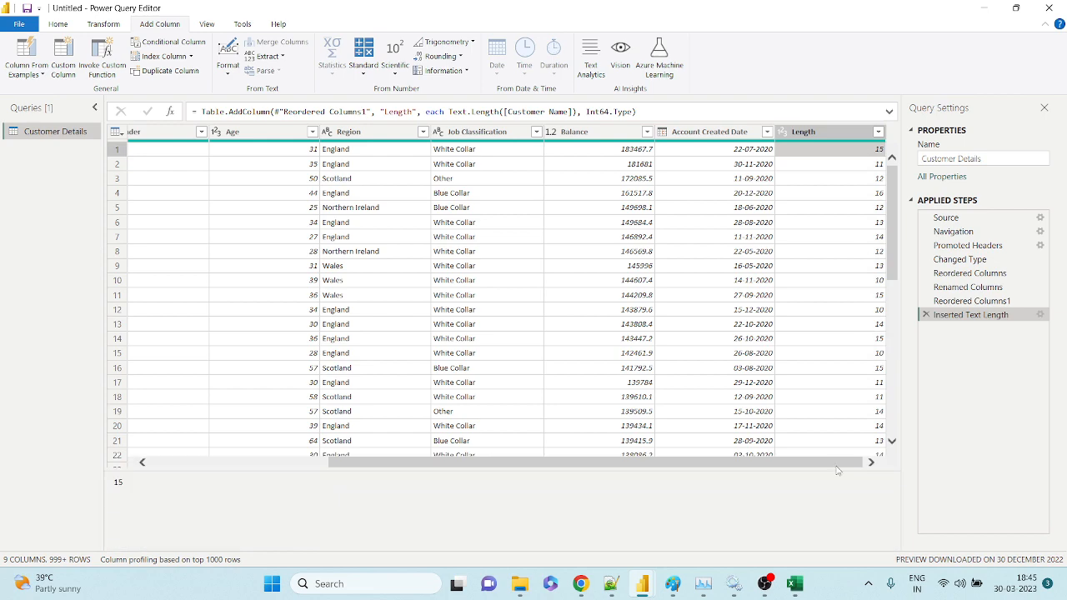
drag(837, 463, 652, 462)
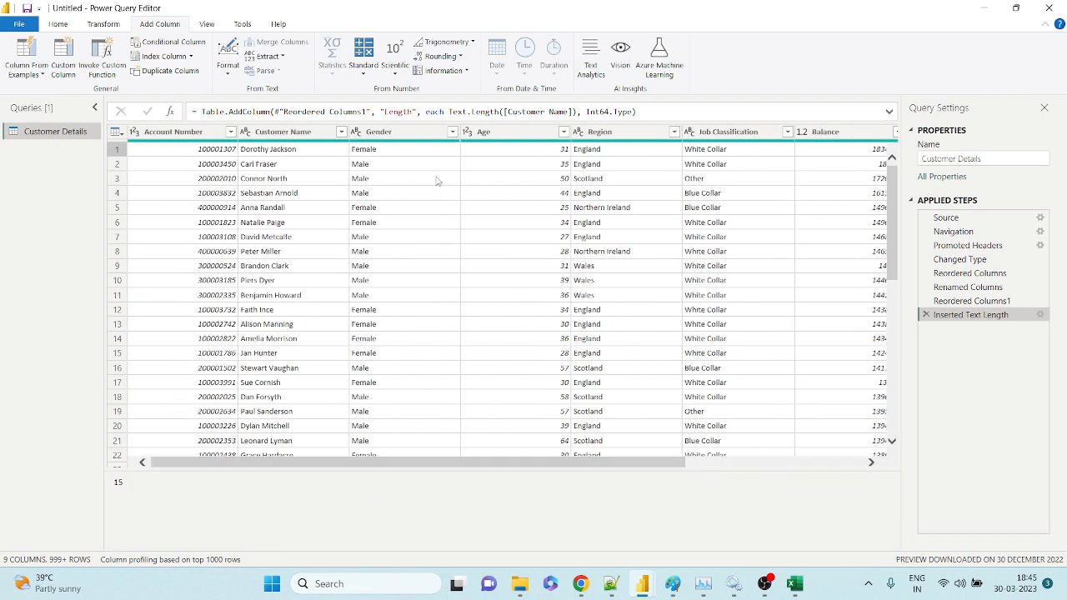
click(858, 463)
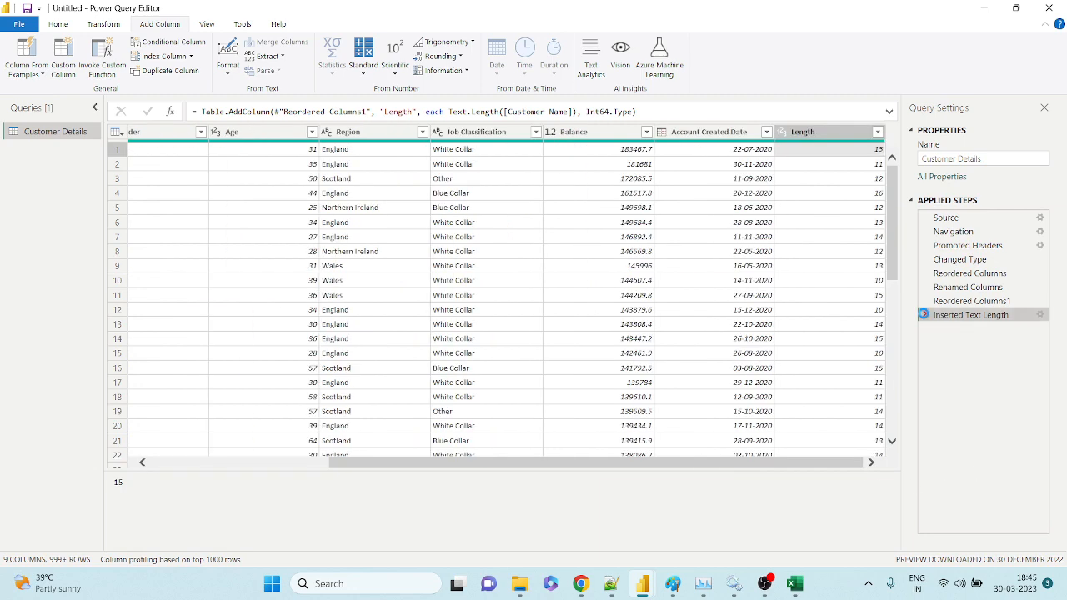
click(924, 314)
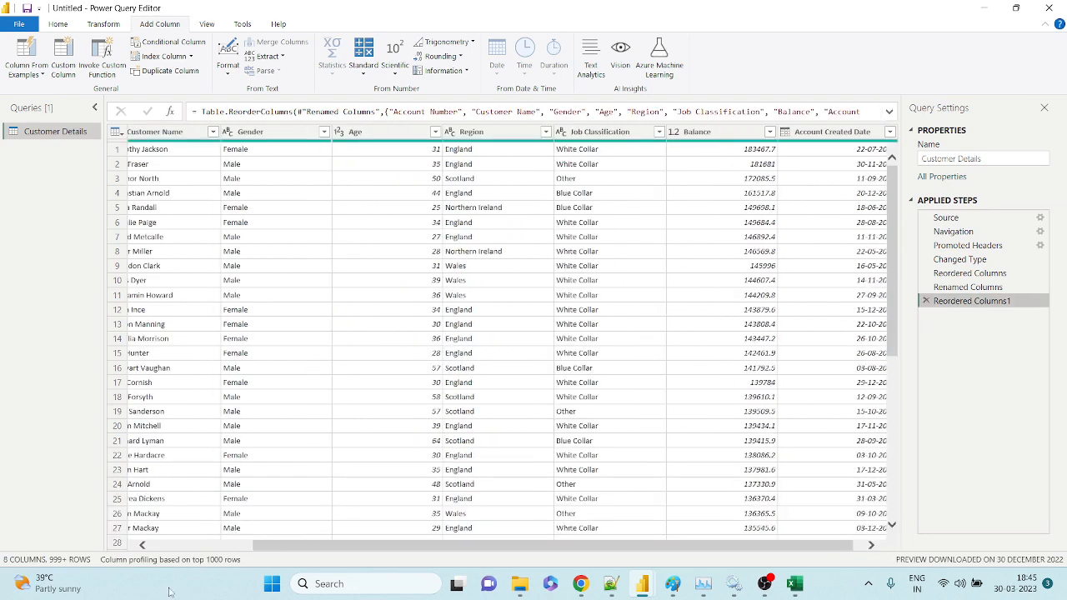
click(185, 540)
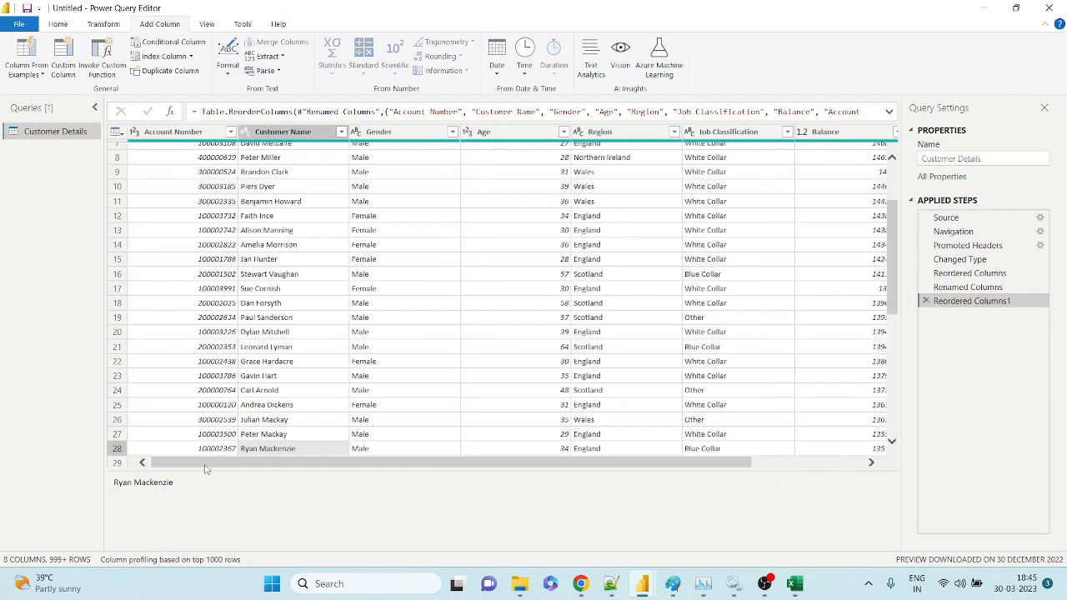
scroll(265, 314, up, 3)
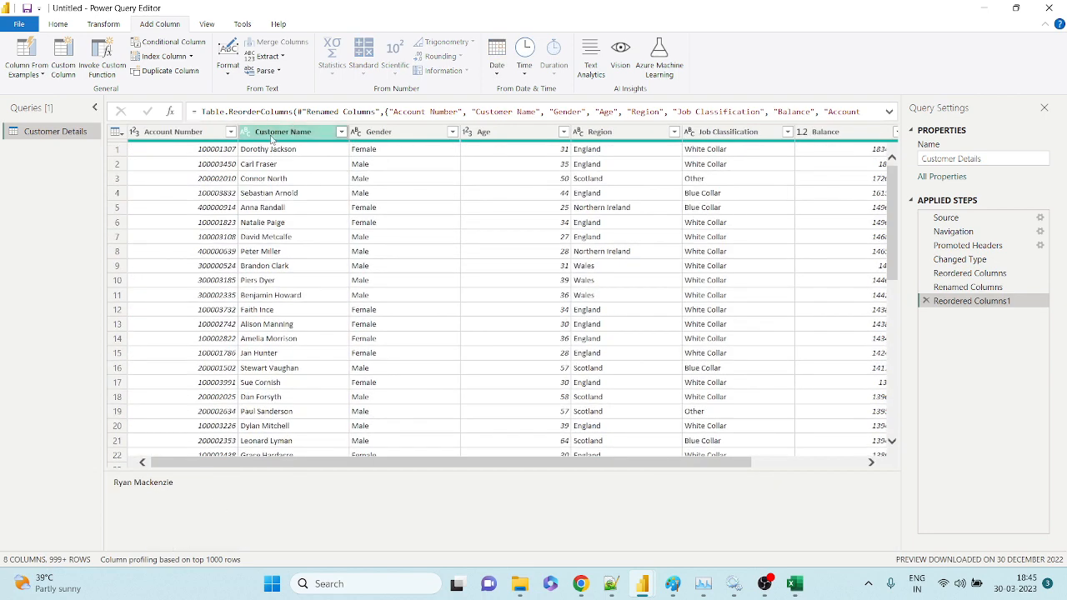
Extract First Characters from Customer Name with a count of 3.
click(271, 133)
click(272, 57)
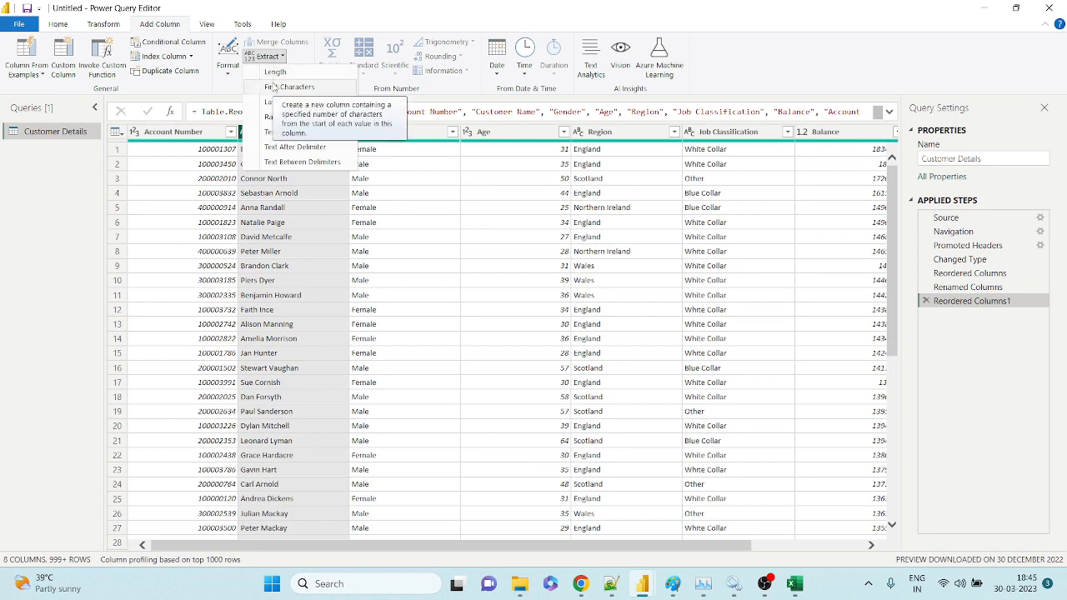
click(275, 87)
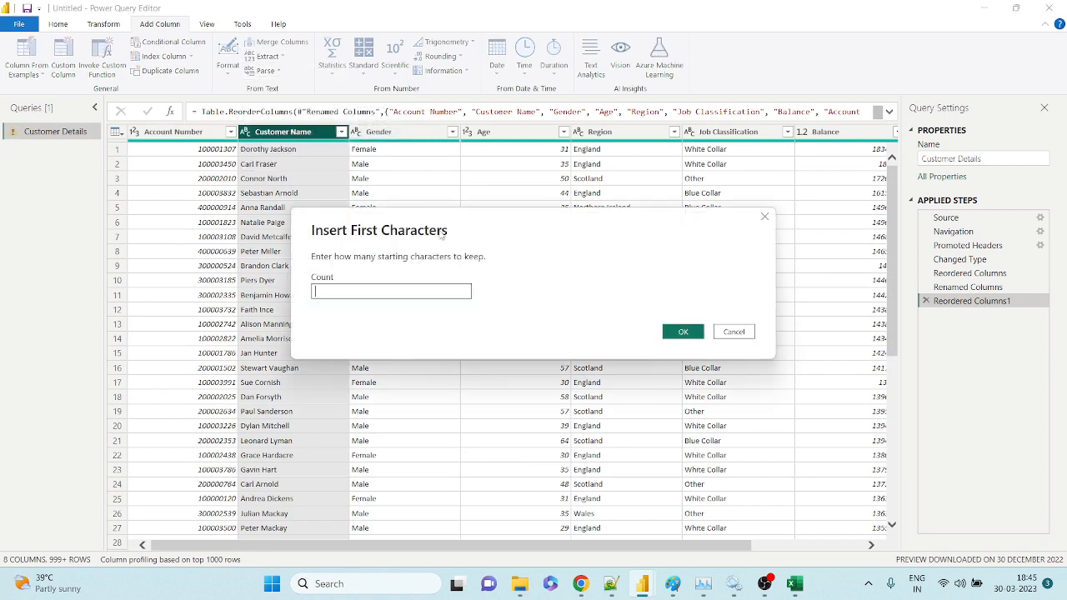
drag(442, 224, 598, 222)
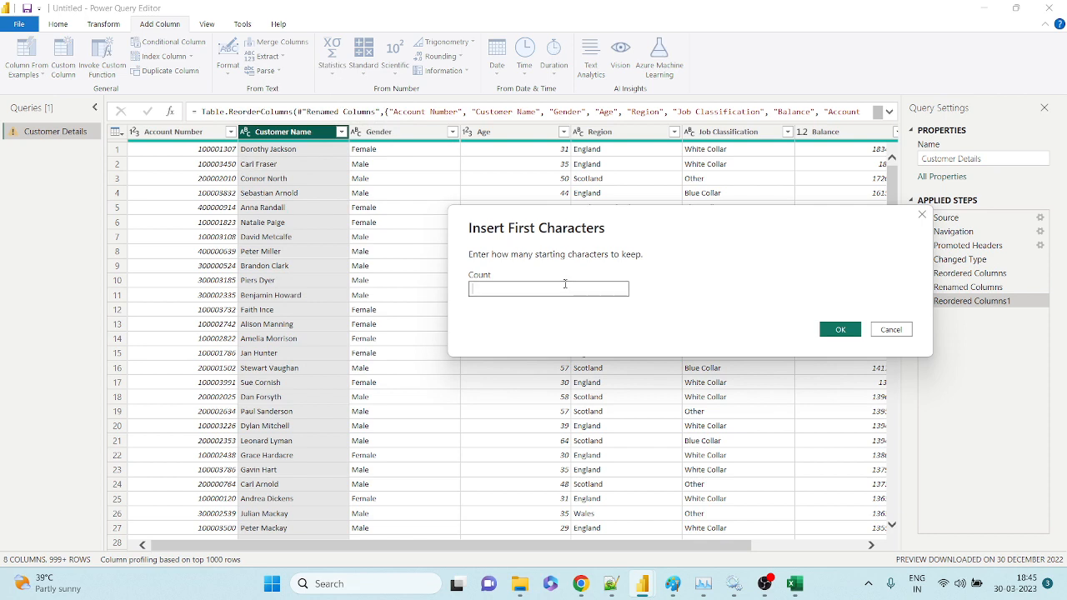
text(3)
drag(553, 285, 437, 300)
Check the computer's network connection in the wireless settings.
click(935, 585)
mouse_move(586, 587)
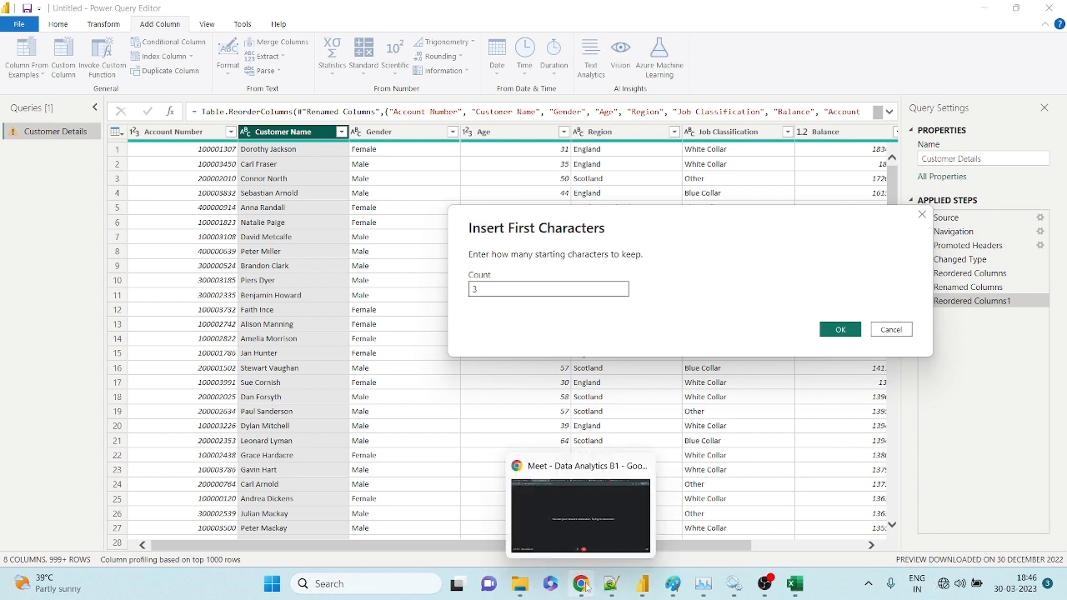
key(super+a)
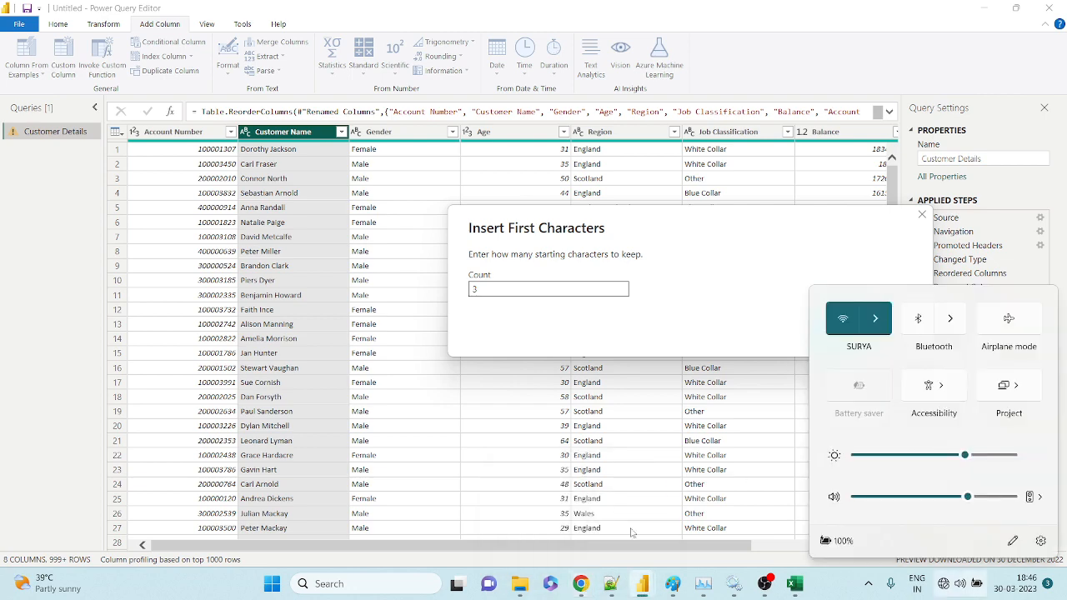
Turn Wi-Fi off and back on, review available networks, then close the network panel.
click(592, 581)
click(594, 582)
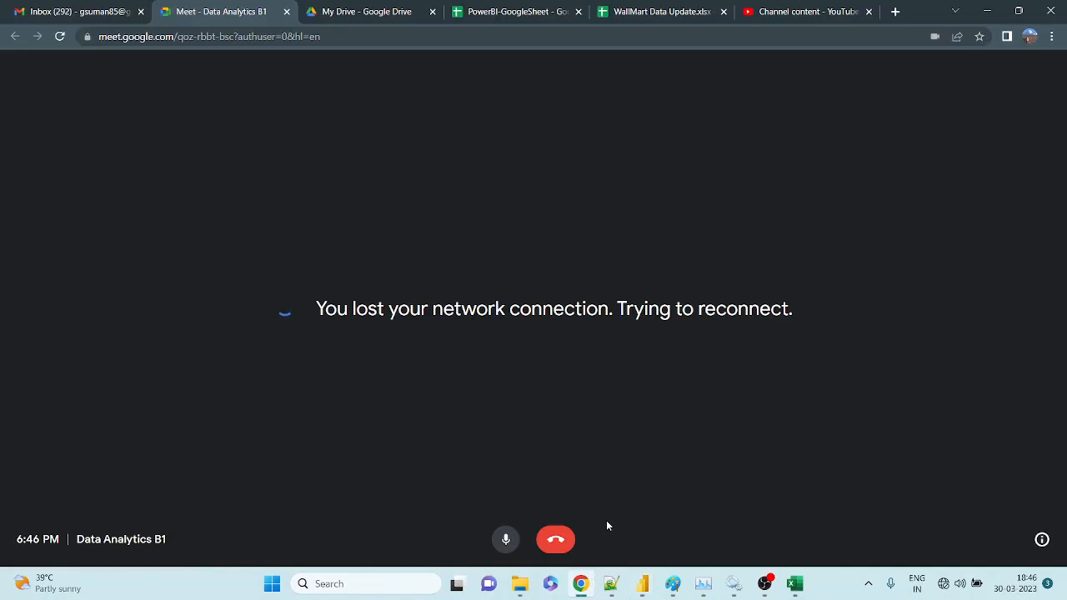
click(943, 584)
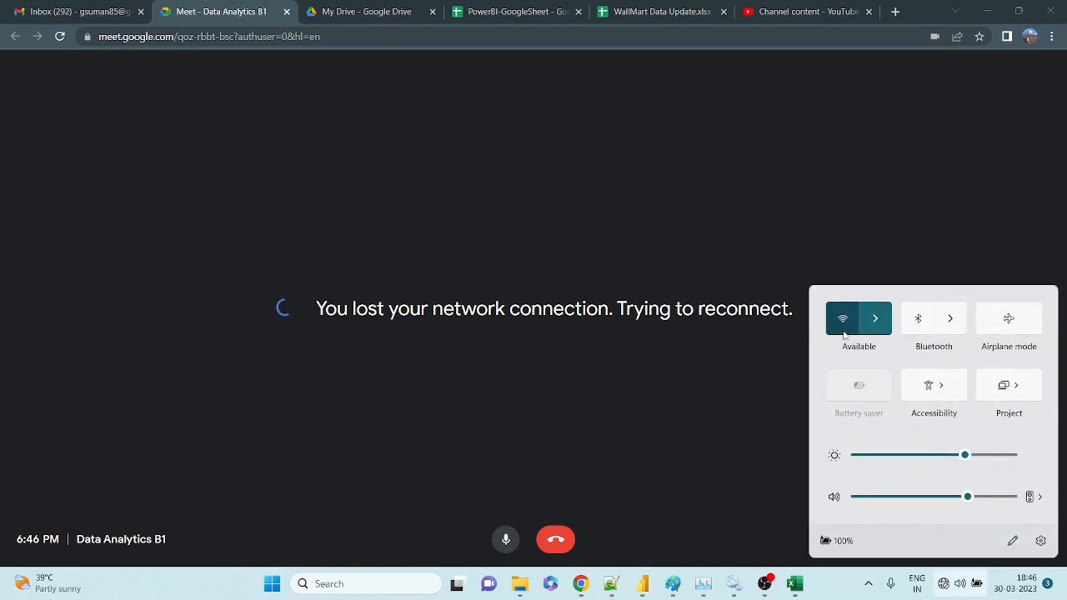
click(843, 325)
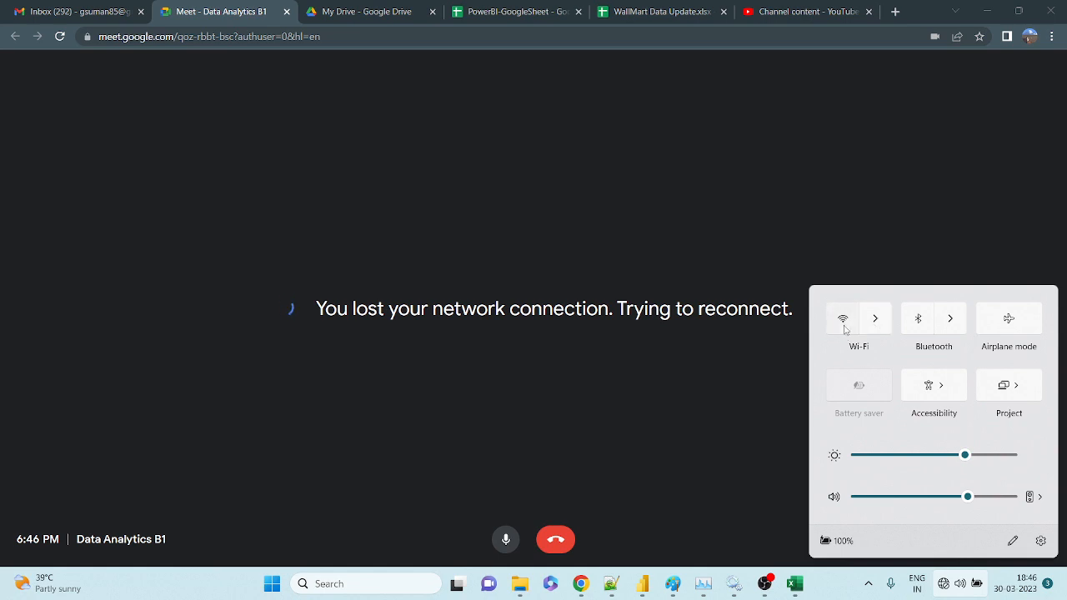
click(843, 322)
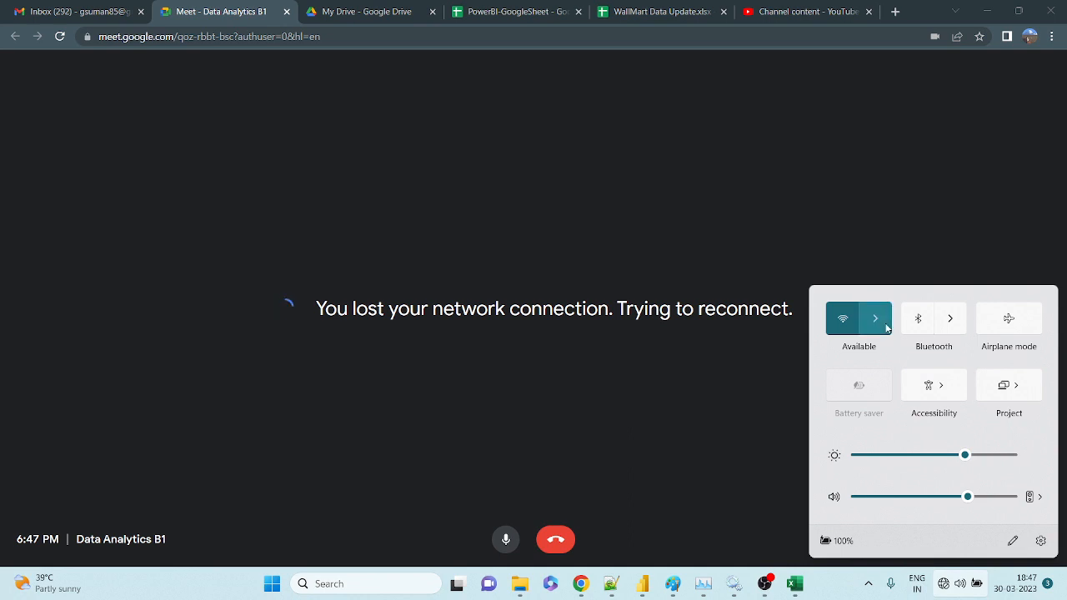
click(875, 319)
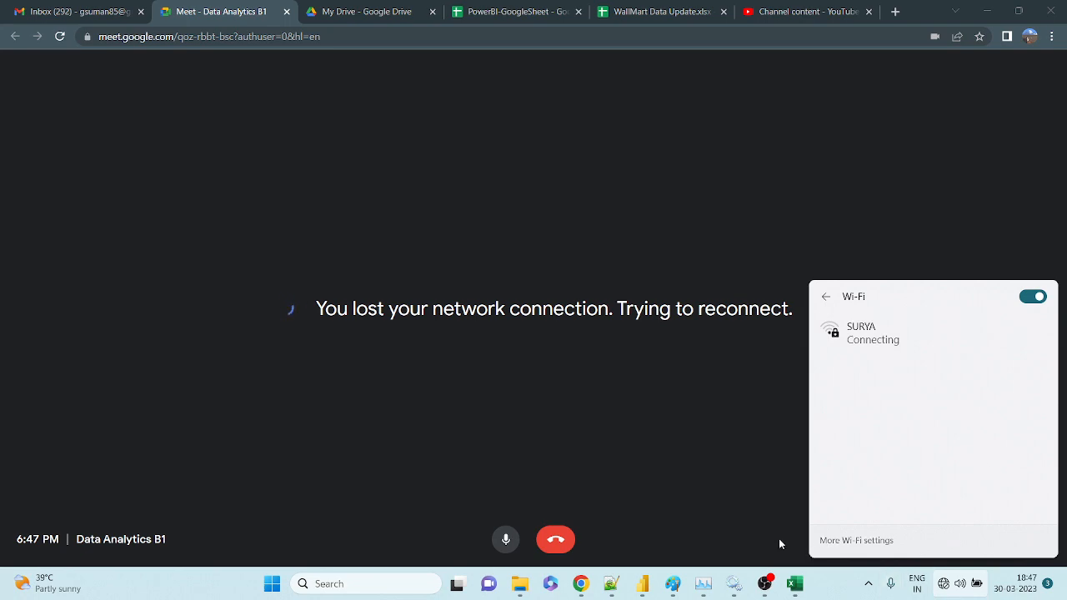
click(642, 585)
click(656, 535)
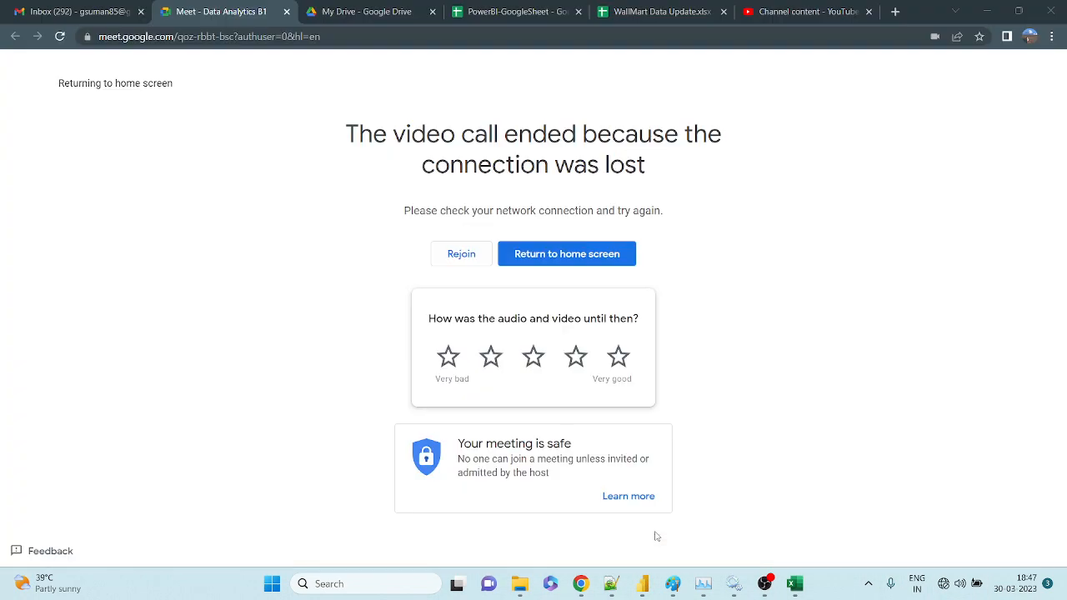
Bring the Power Query Editor forward and open the network settings to check Wi-Fi.
mouse_move(641, 582)
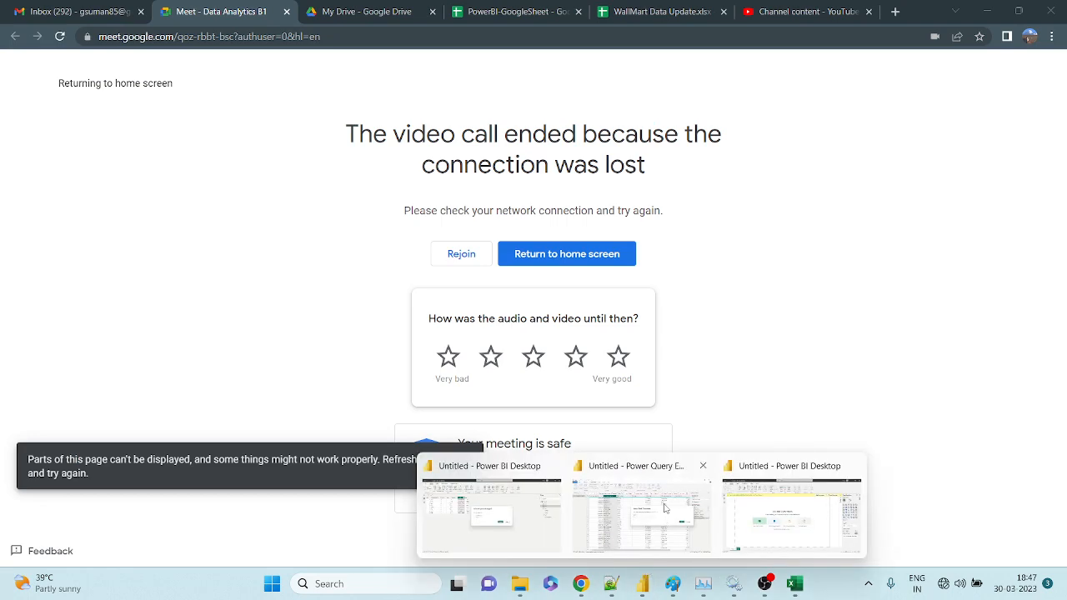
click(664, 507)
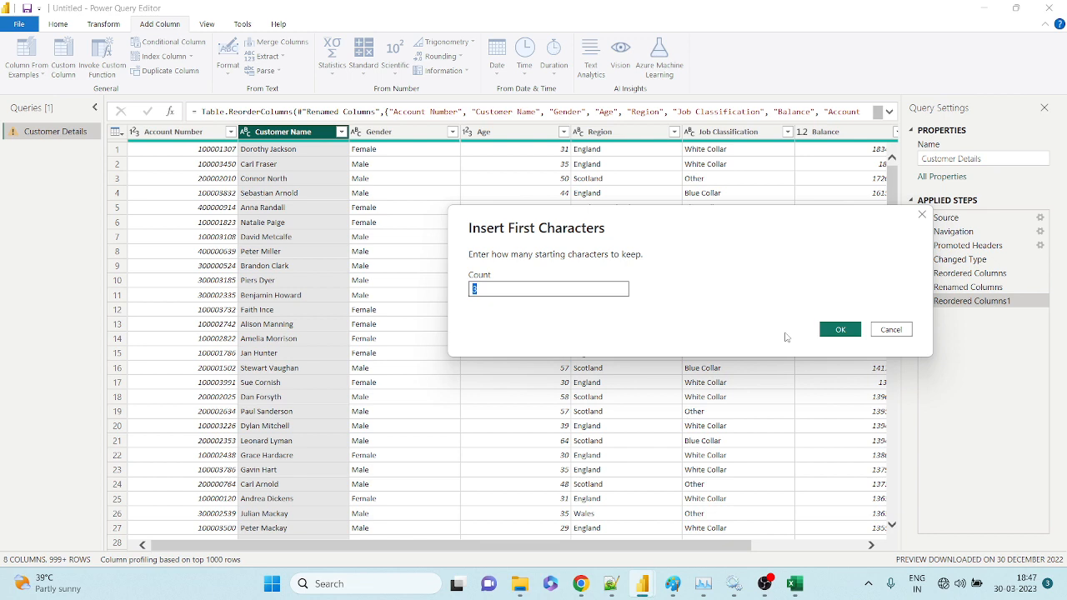
click(958, 583)
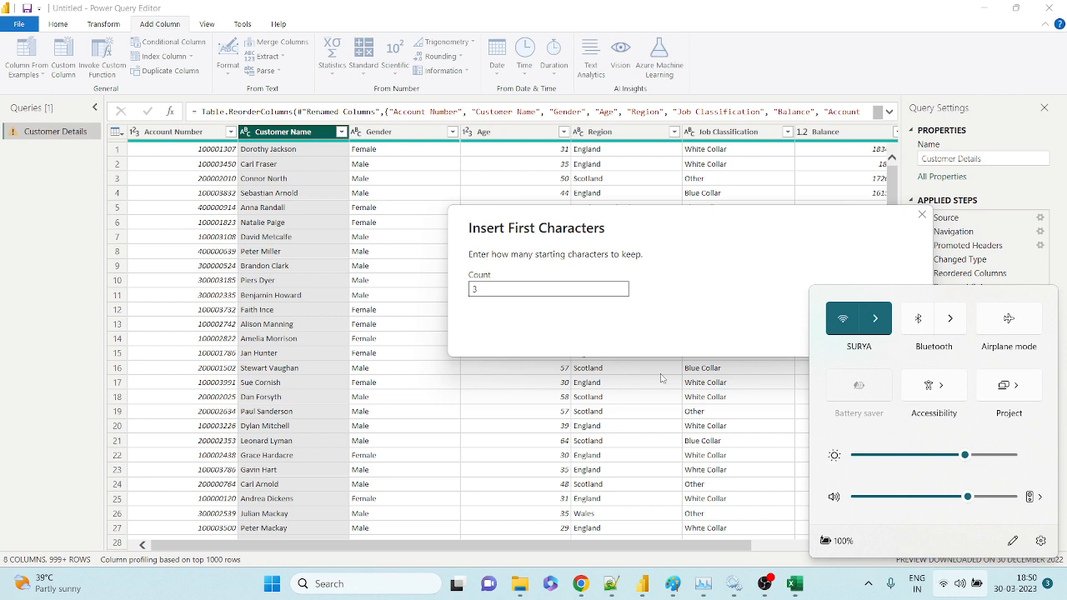
Reload the Data Analytics B1 meeting page and turn off microphone and camera before joining.
click(583, 584)
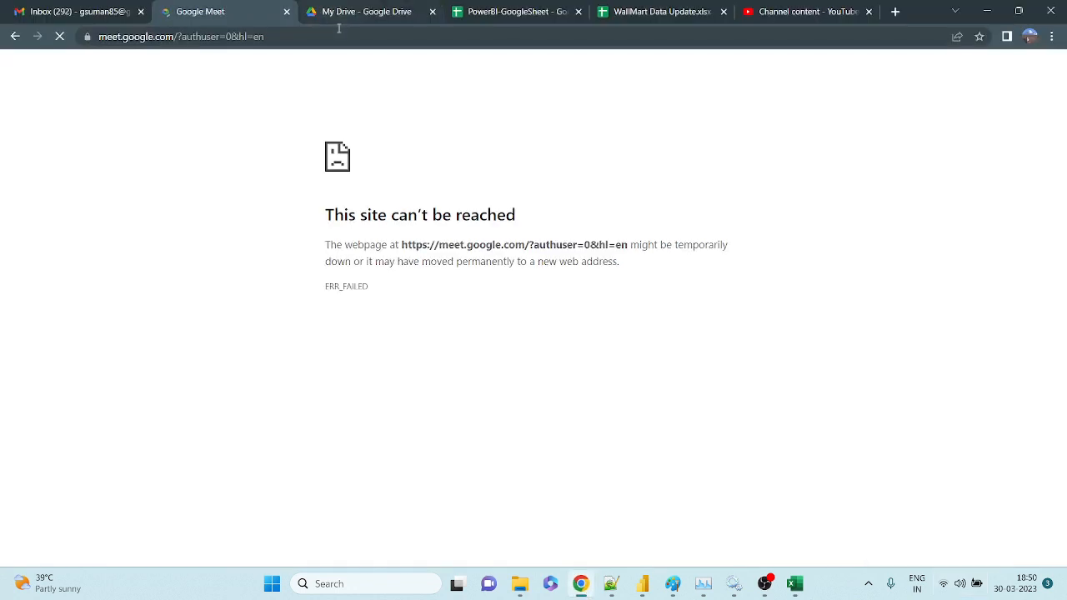
click(419, 38)
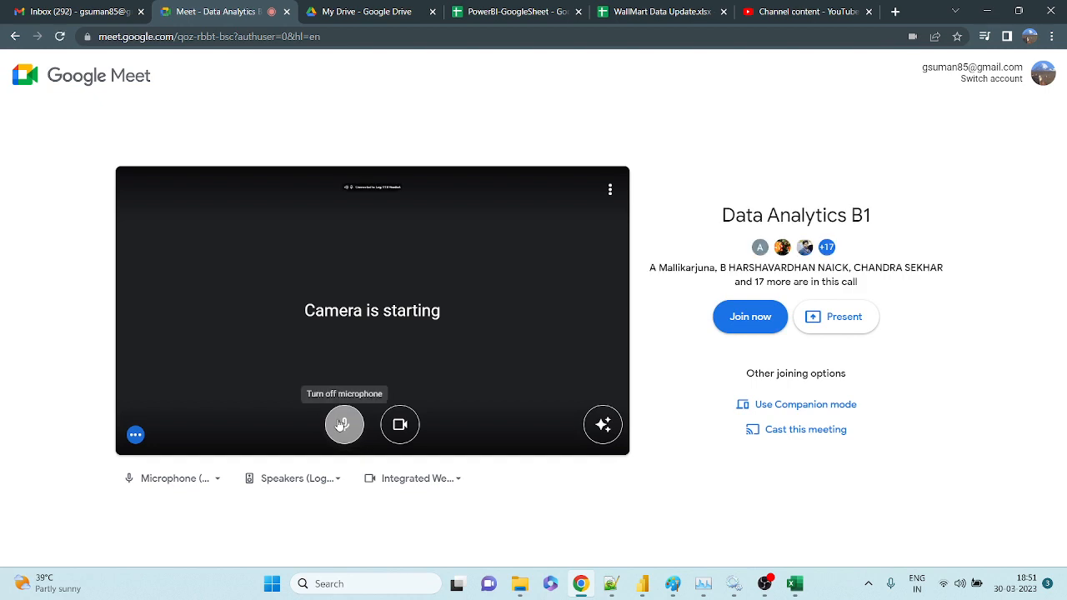
click(343, 424)
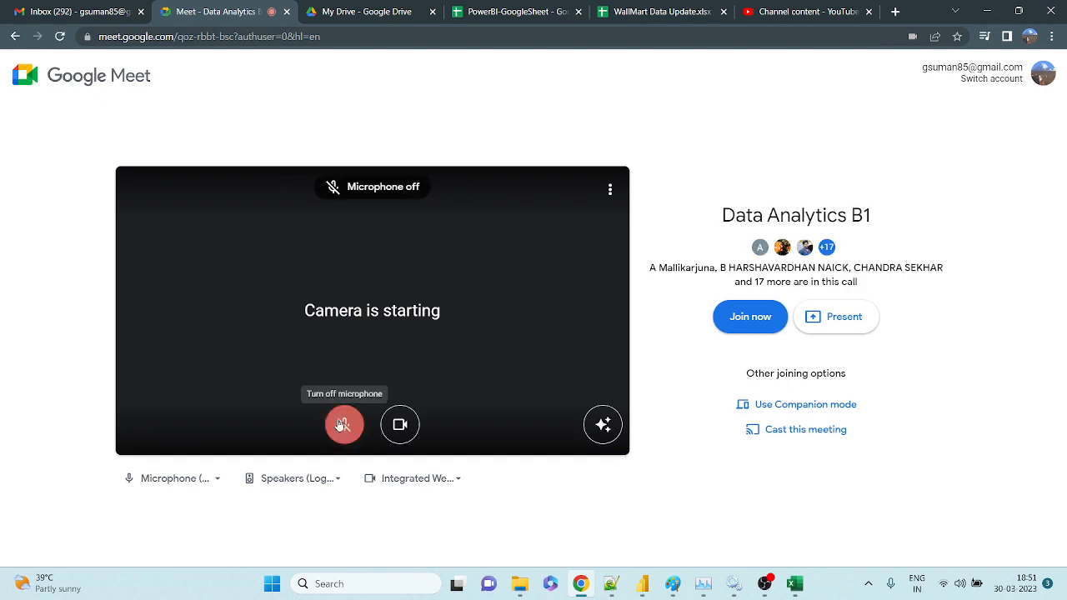
click(400, 424)
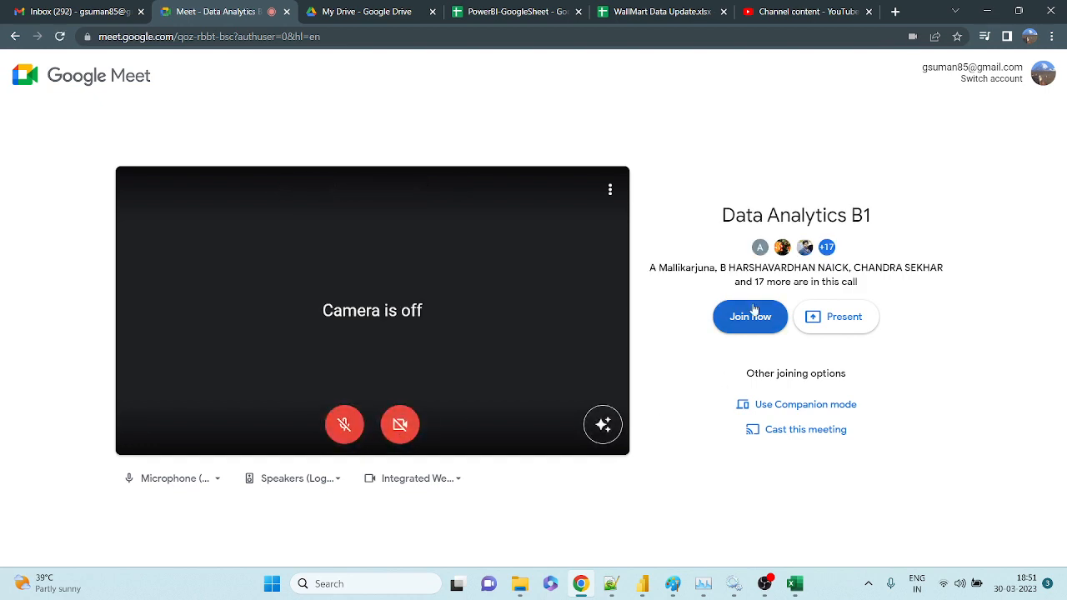
Join the Data Analytics B1 call, unmute, share the entire screen, and return to Power Query.
click(752, 308)
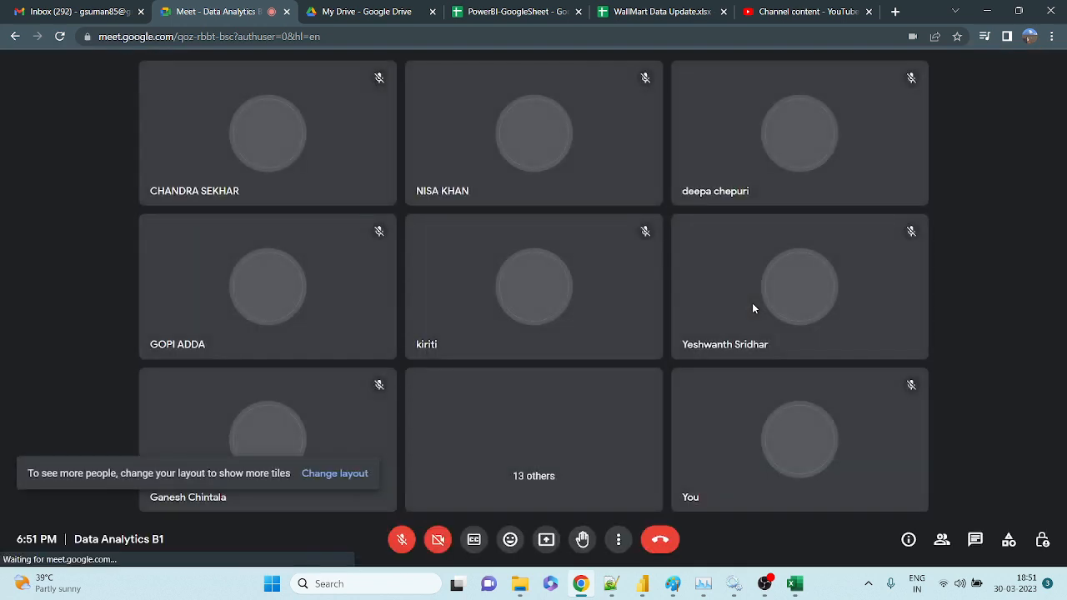
click(401, 539)
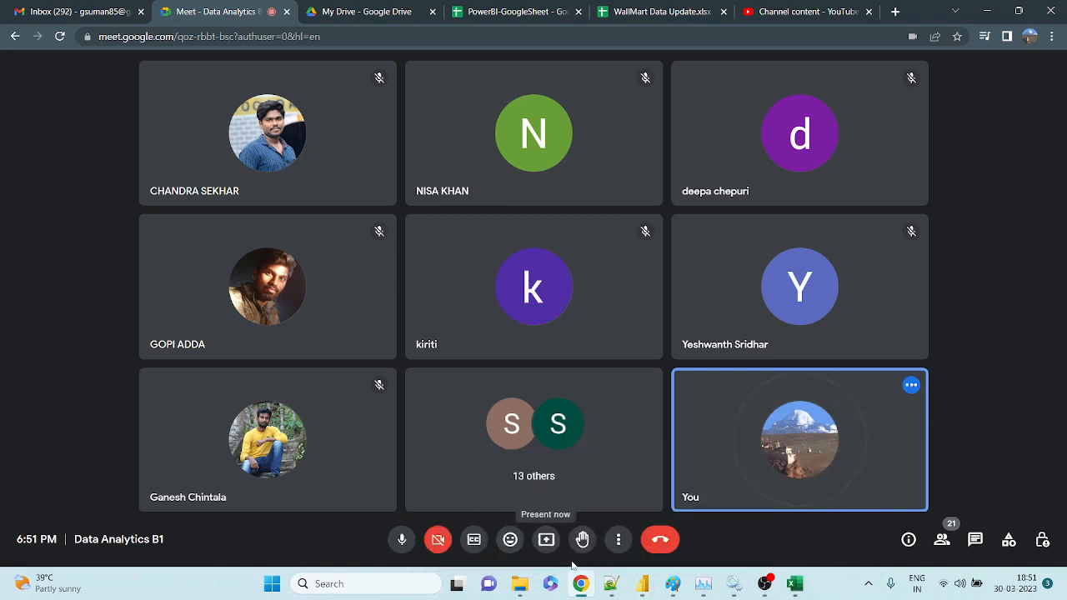
click(546, 539)
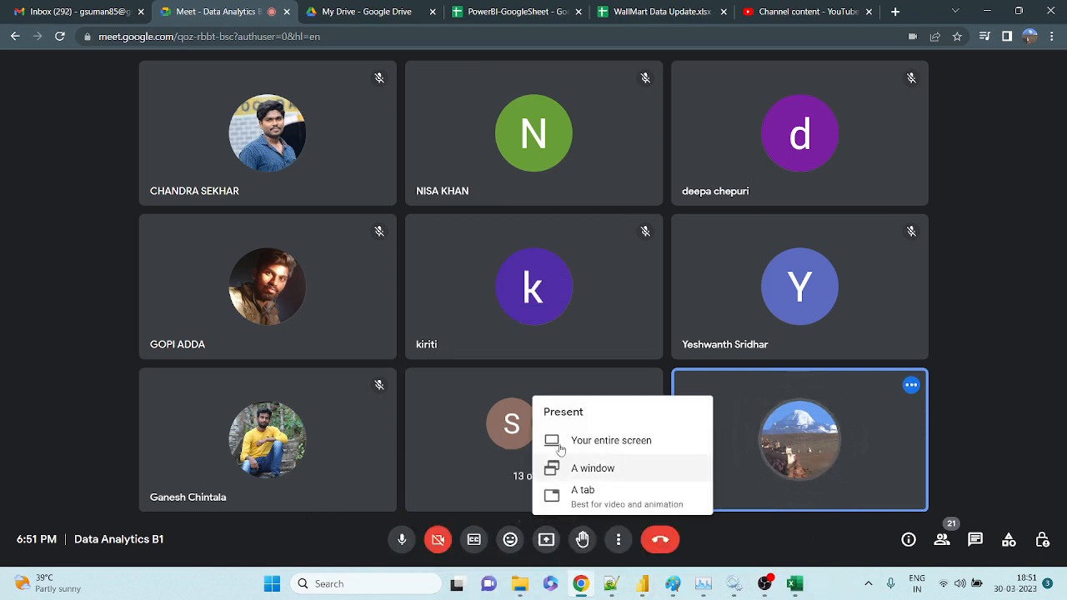
click(558, 469)
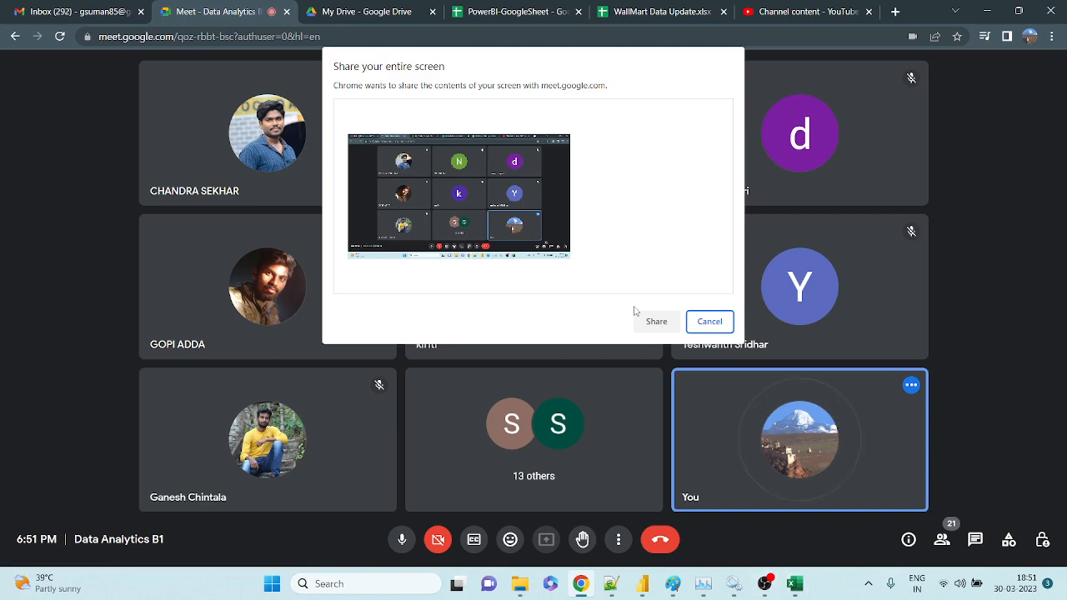
click(546, 250)
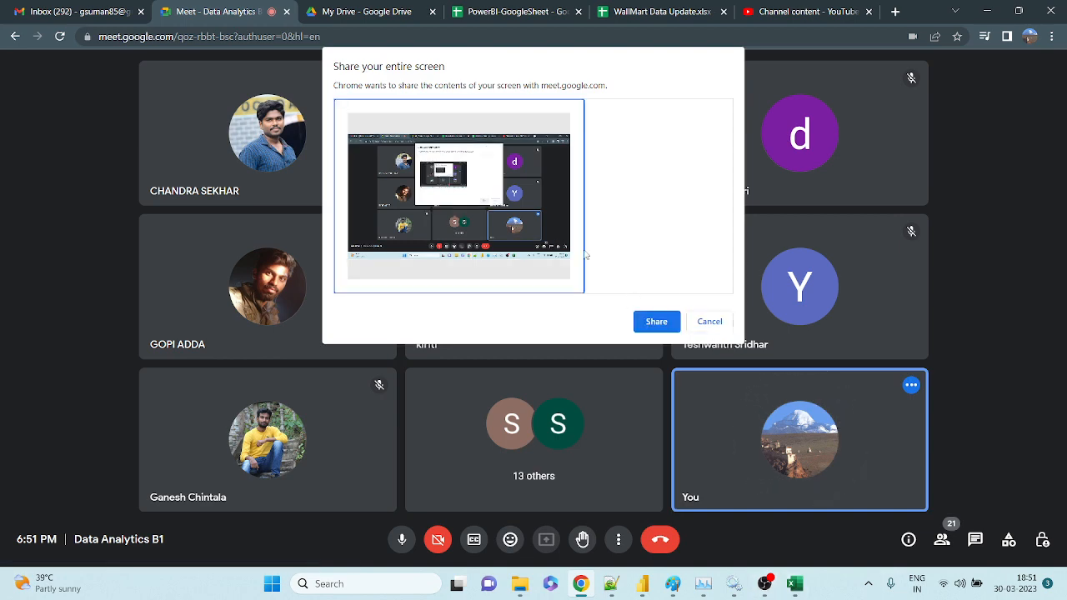
click(656, 322)
mouse_move(652, 581)
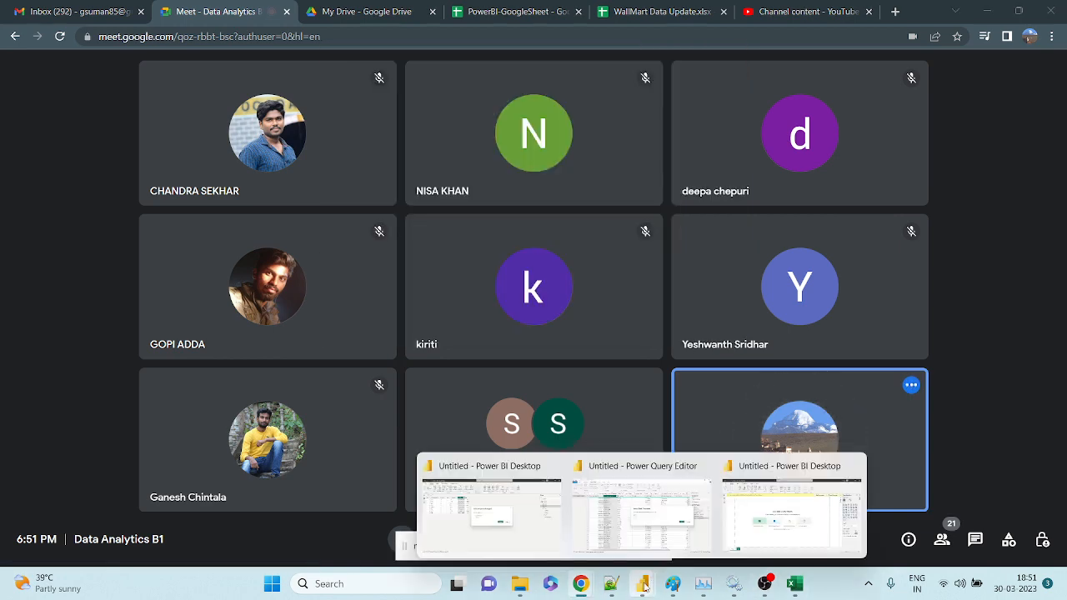
click(683, 471)
Cancel the Insert First Characters dialog, hide the sharing bar, and show Extract options for Customer Name.
click(858, 332)
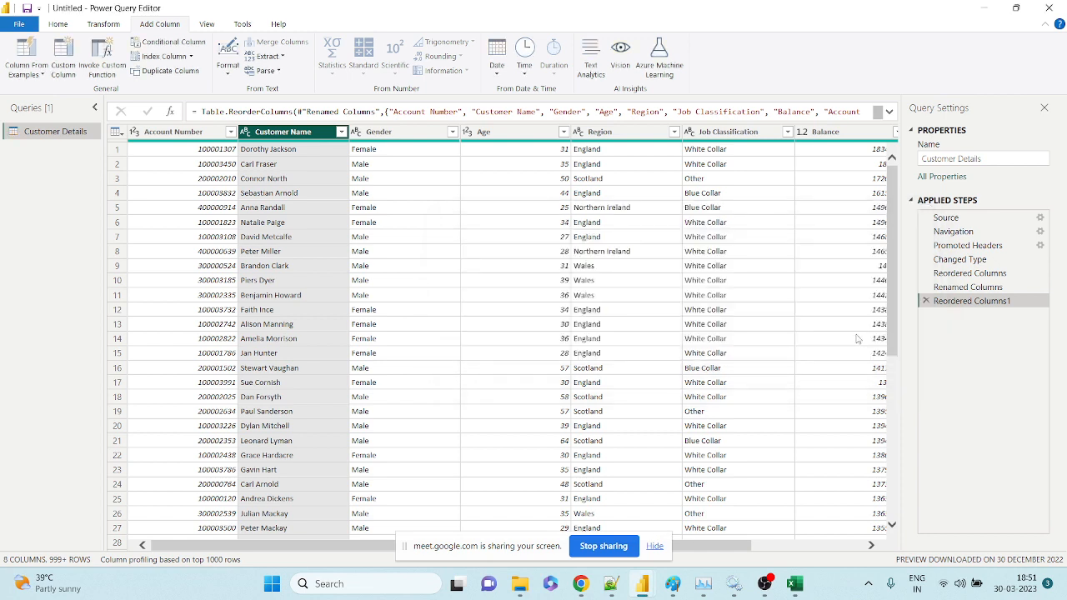
click(663, 546)
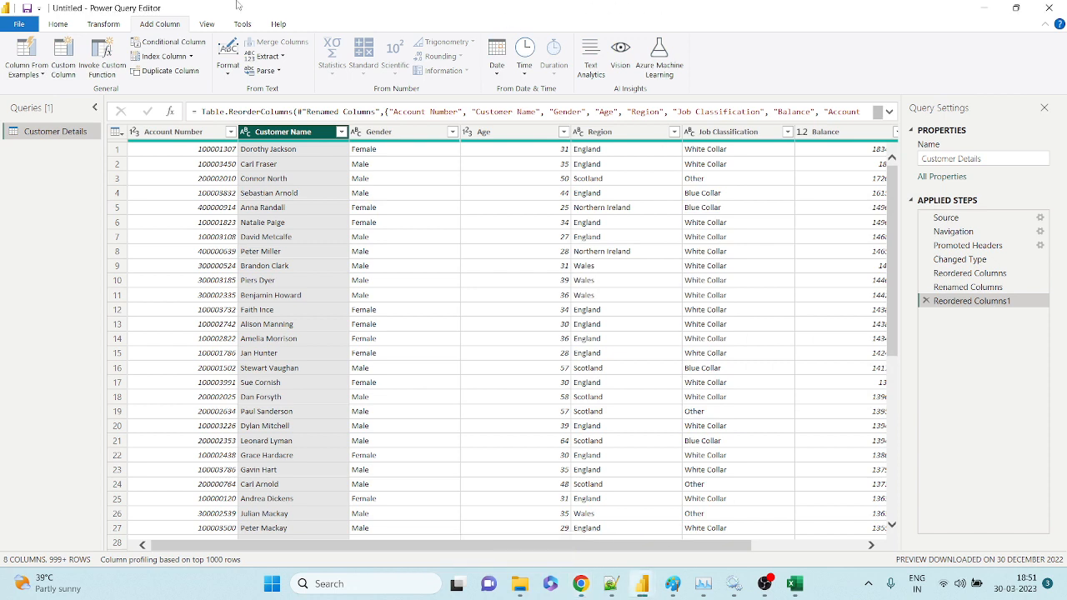
click(375, 223)
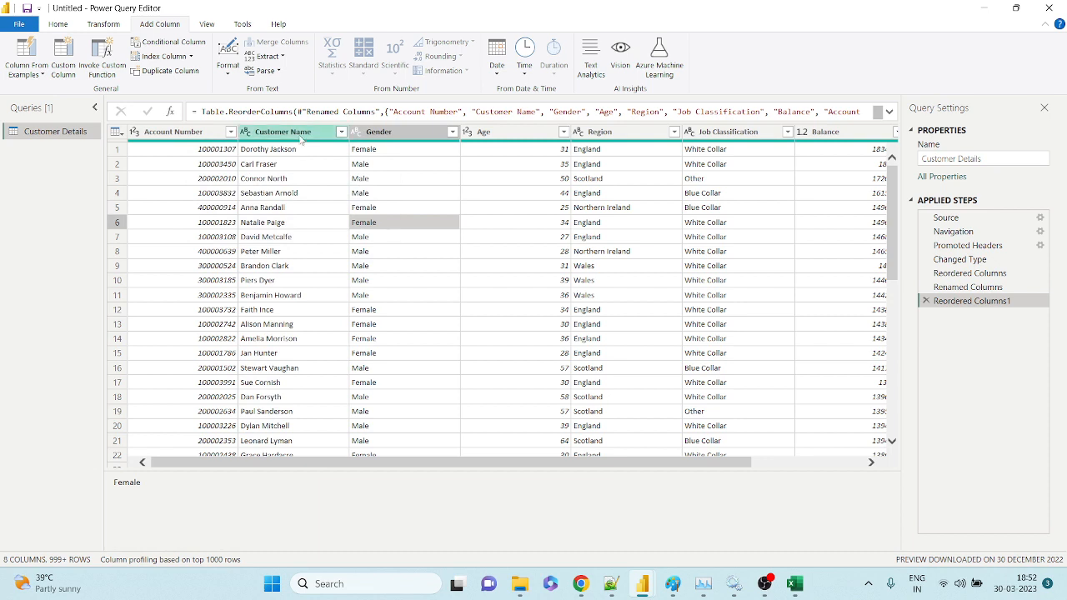
click(301, 137)
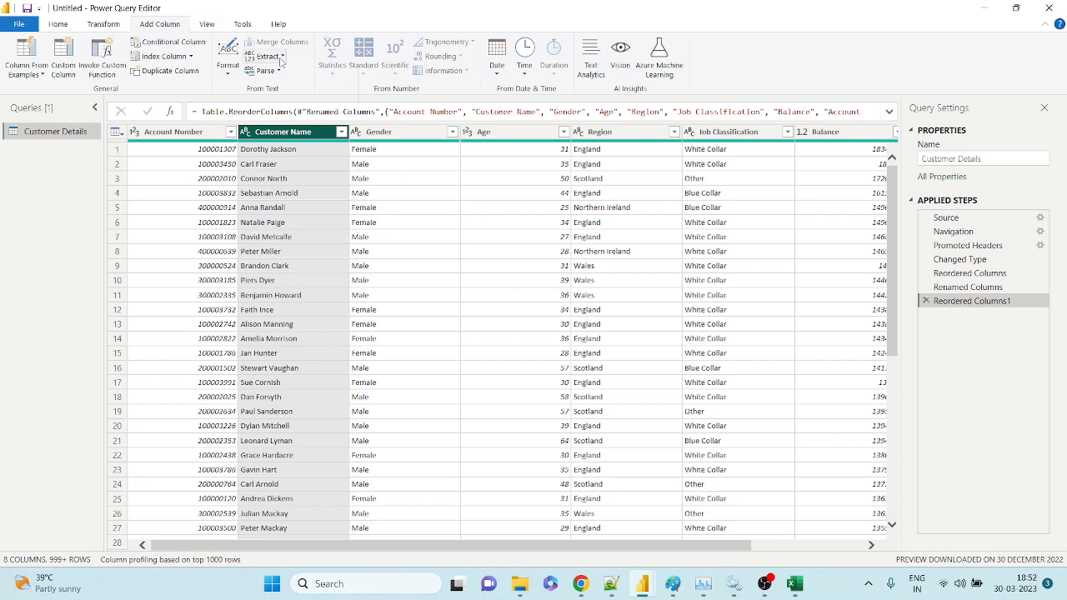
click(281, 57)
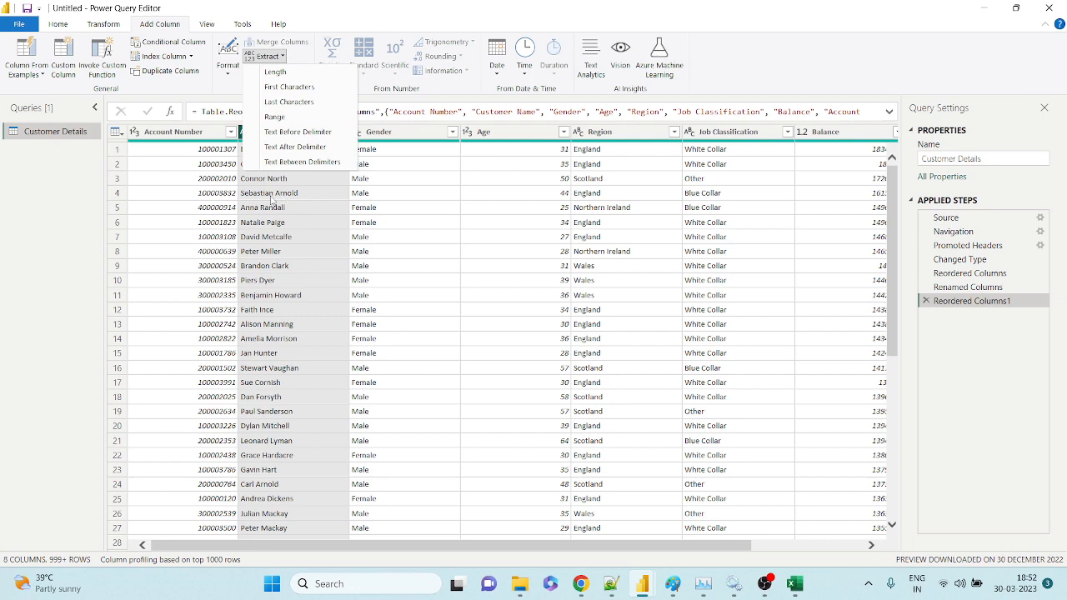
Add a trial Length column for Customer Name, inspect it, then delete the Inserted Text Length step.
click(265, 74)
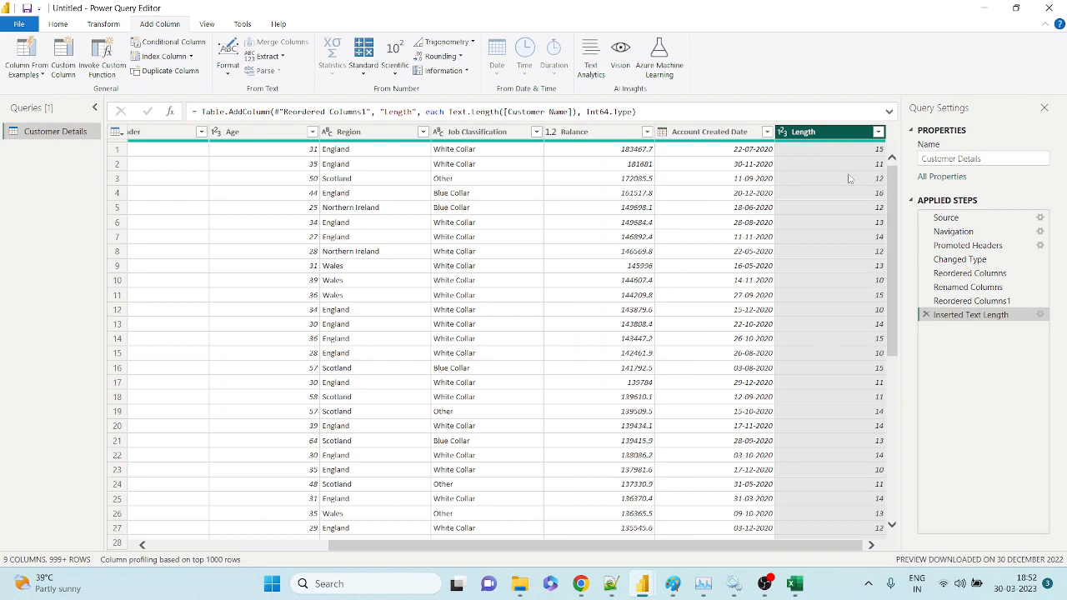
click(848, 152)
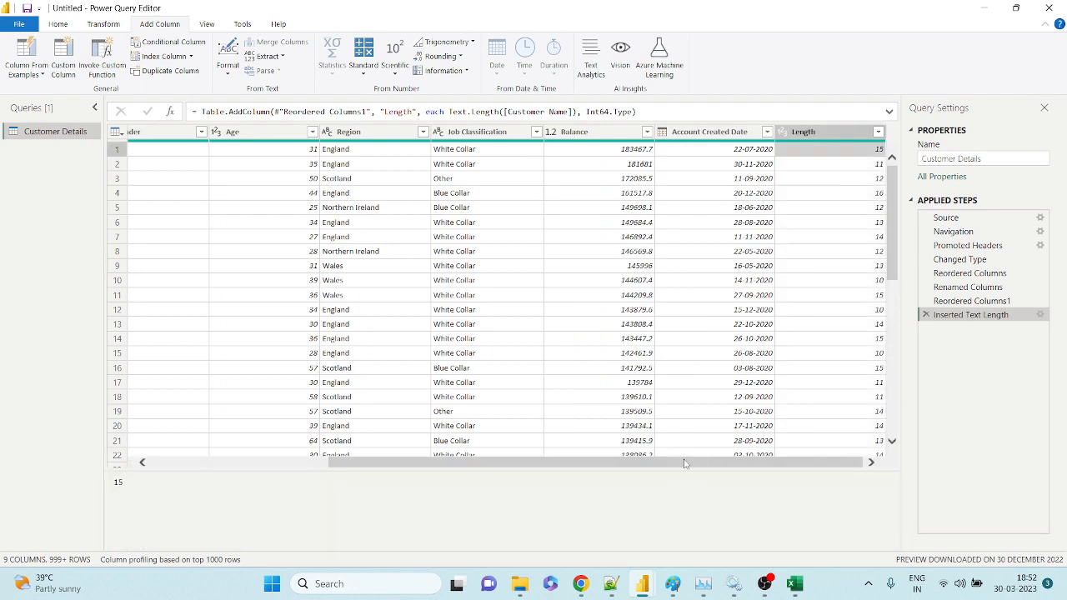
drag(685, 464, 492, 464)
click(289, 134)
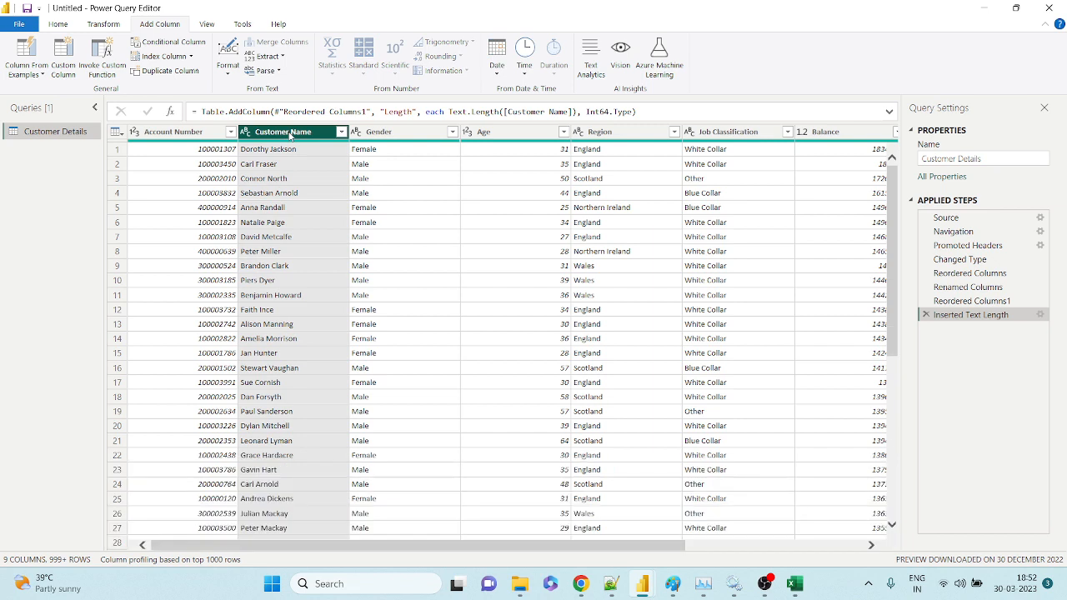
click(925, 314)
click(266, 56)
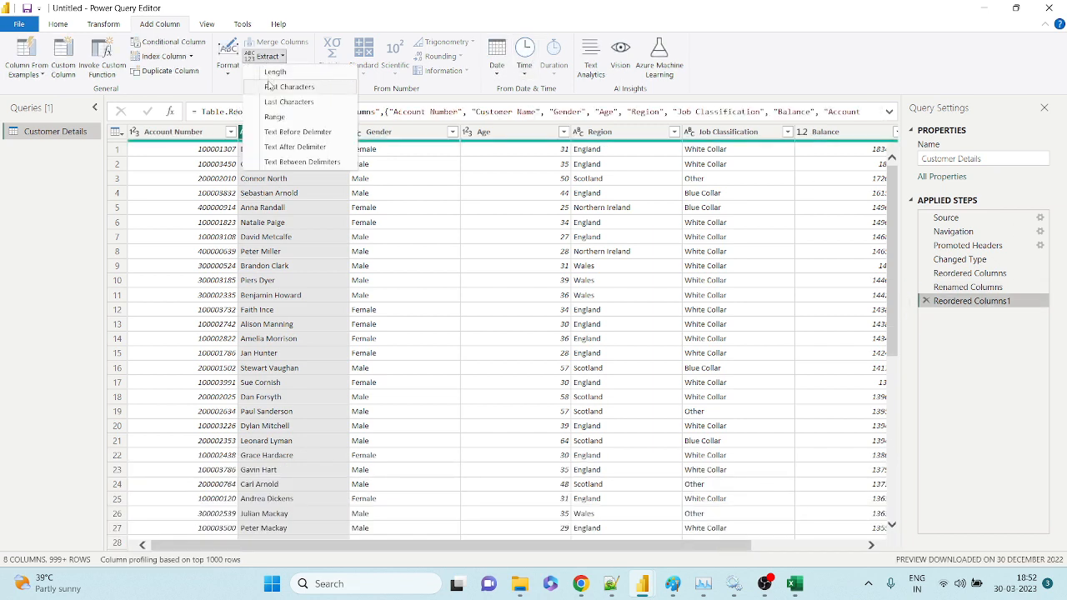
Add a First Characters column holding the first 5 characters of each Customer Name.
click(269, 192)
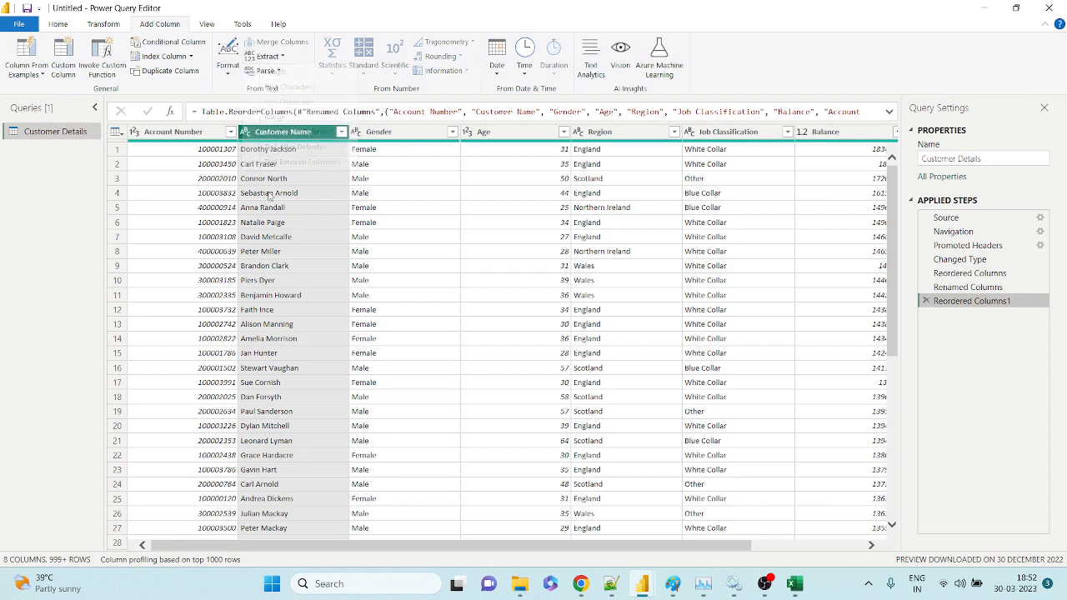
click(266, 56)
click(287, 88)
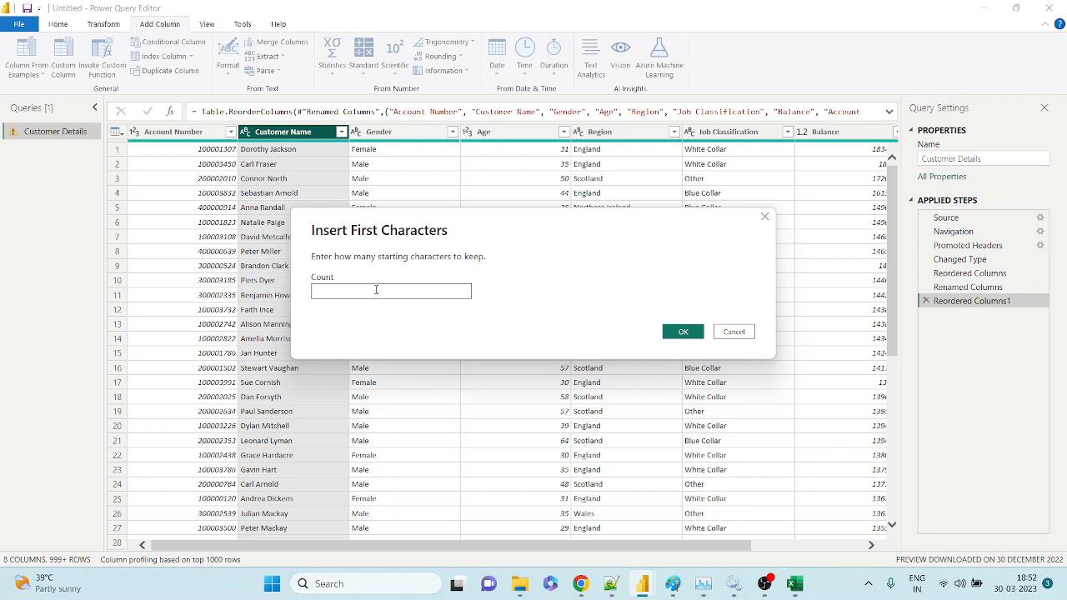
text(5)
drag(437, 228, 520, 156)
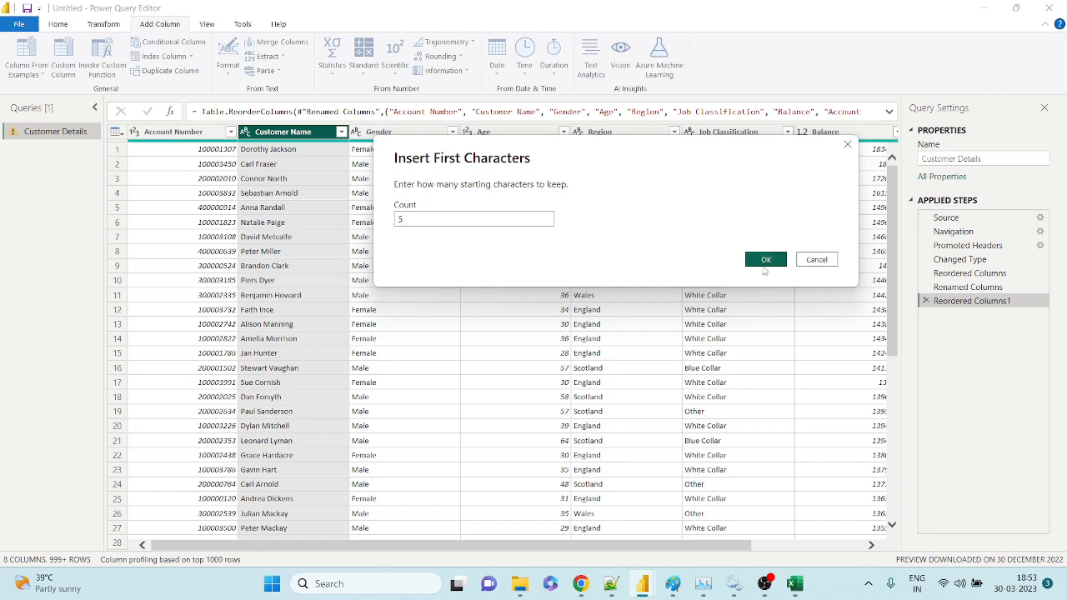
click(765, 260)
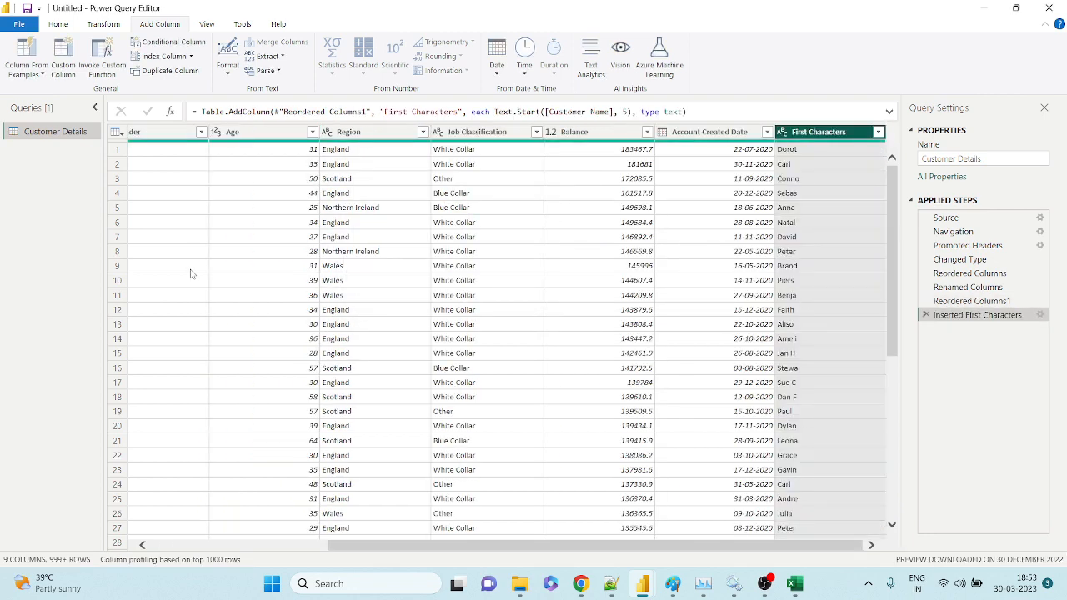
Inspect row 10's First Characters value, then delete the Inserted First Characters step.
click(117, 280)
click(799, 284)
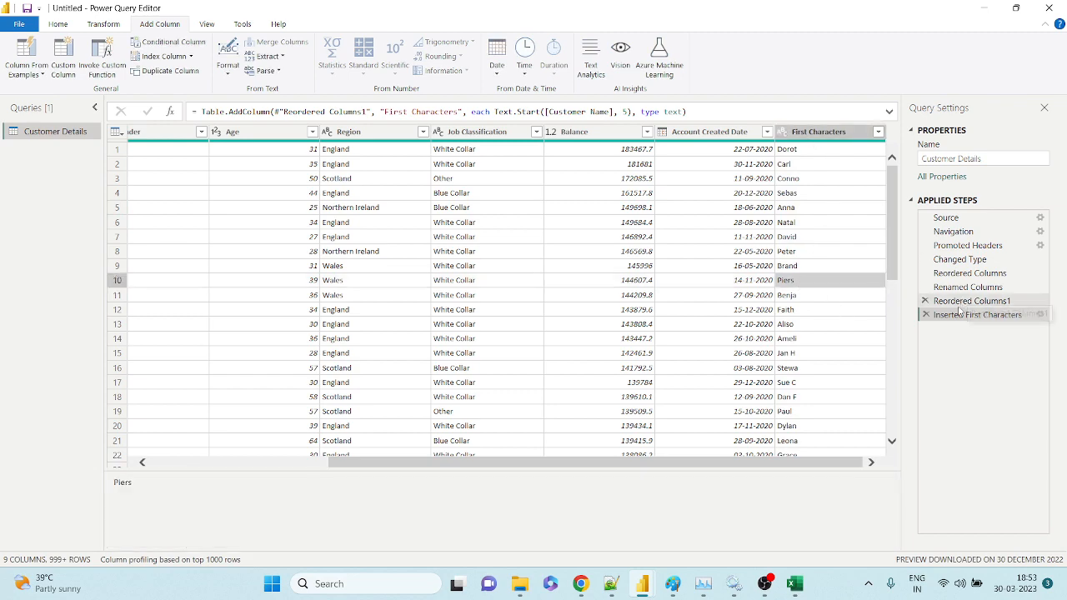
click(926, 314)
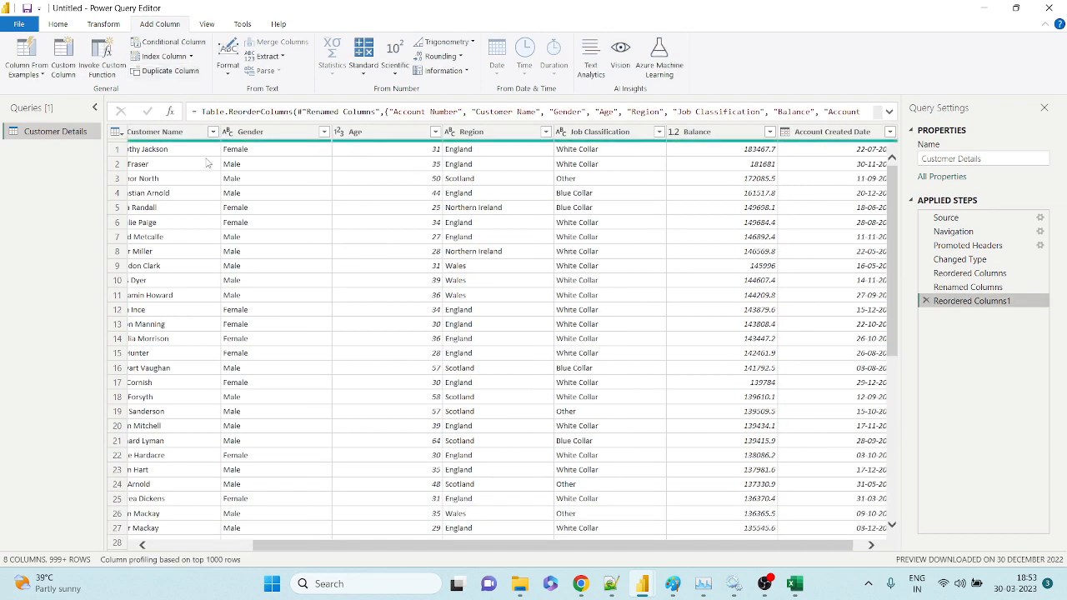
Add a Last Characters column holding the final 5 characters of each Customer Name.
click(223, 73)
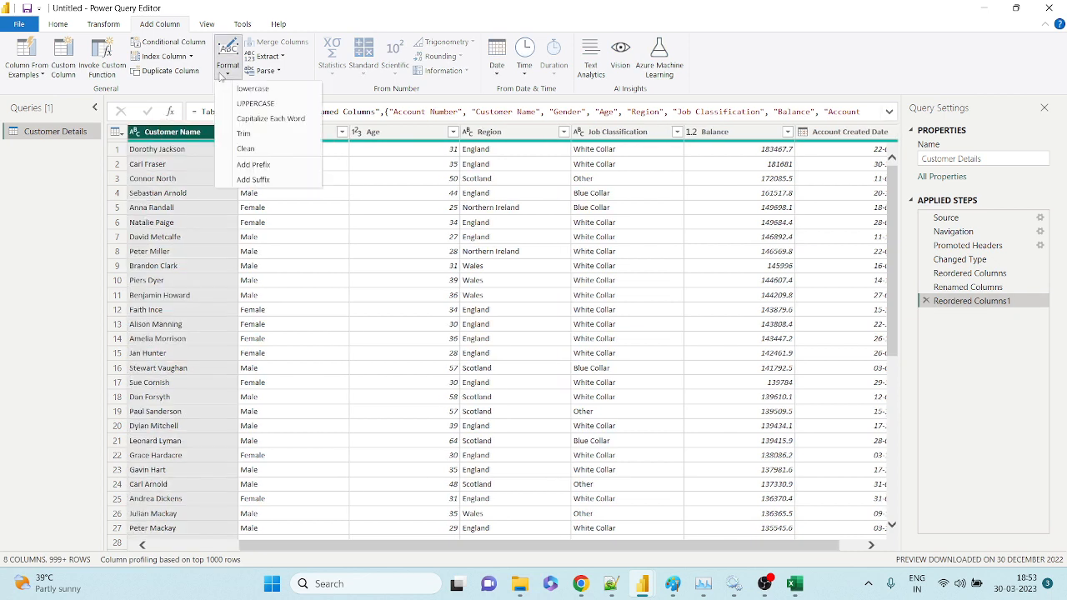
click(271, 56)
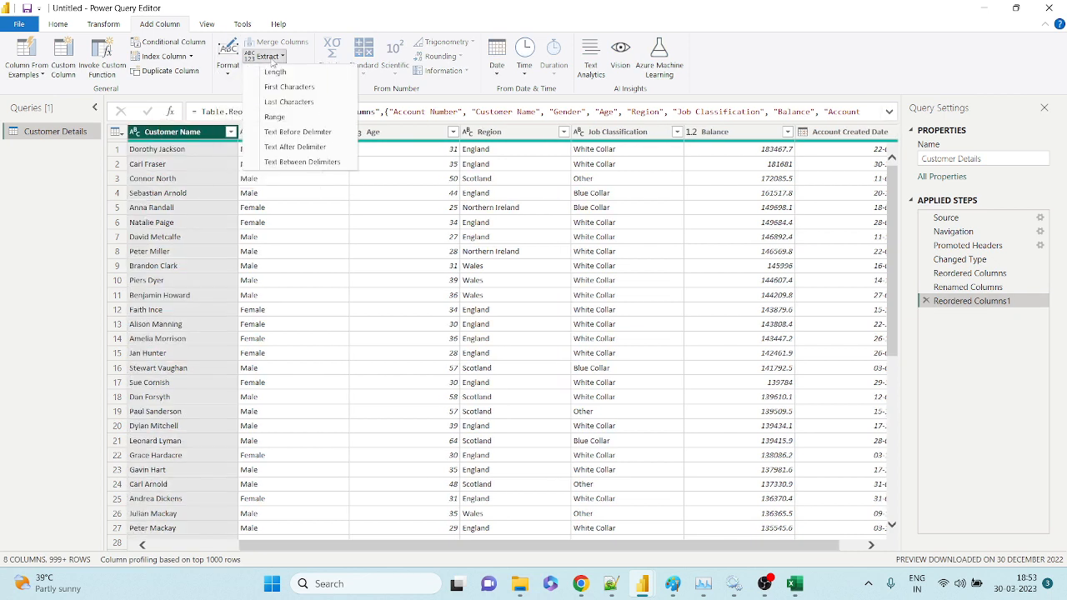
click(289, 102)
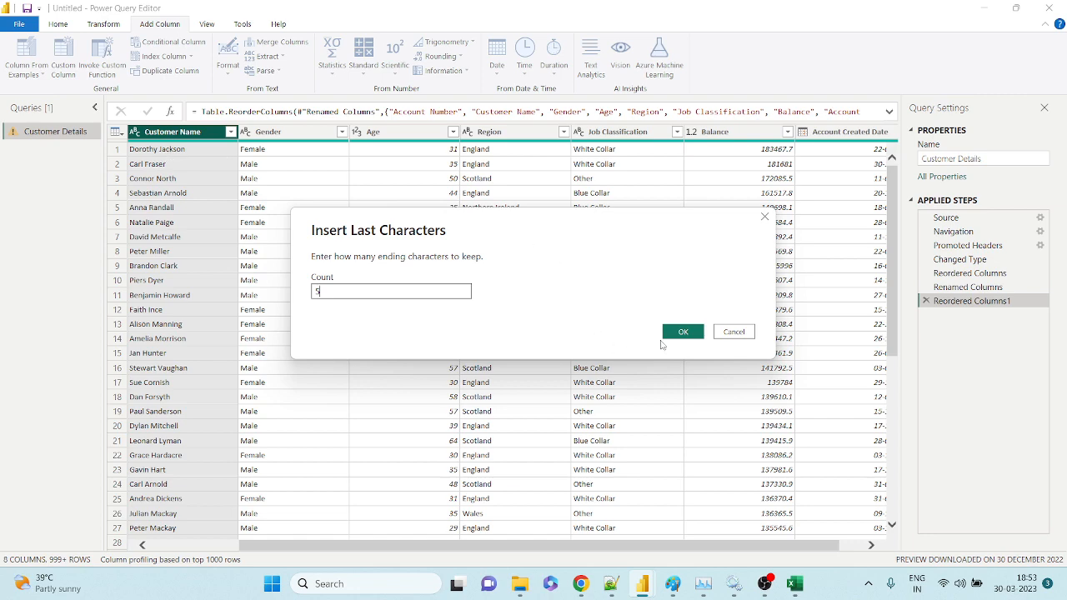
click(685, 332)
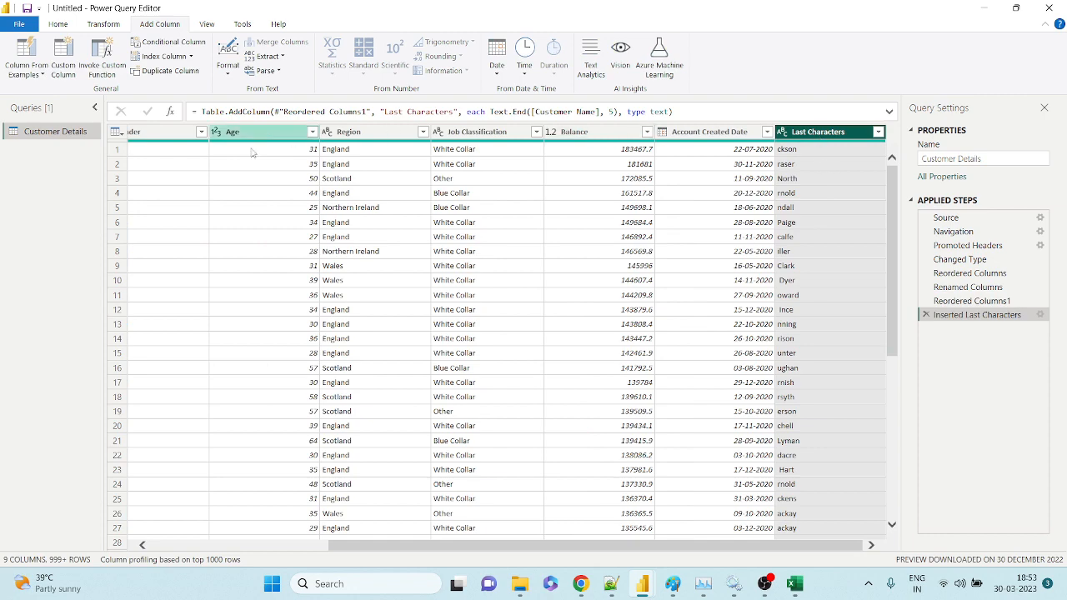
drag(494, 547, 312, 542)
click(306, 133)
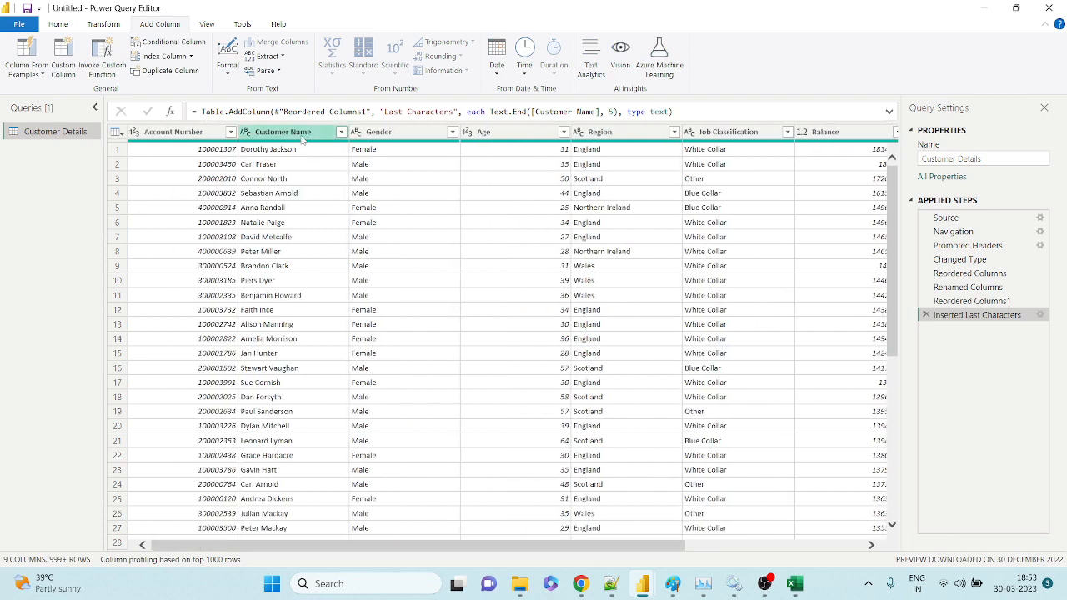
Move Customer Name beside Last Characters and compare names with their extracted endings.
right_click(302, 134)
mouse_move(375, 420)
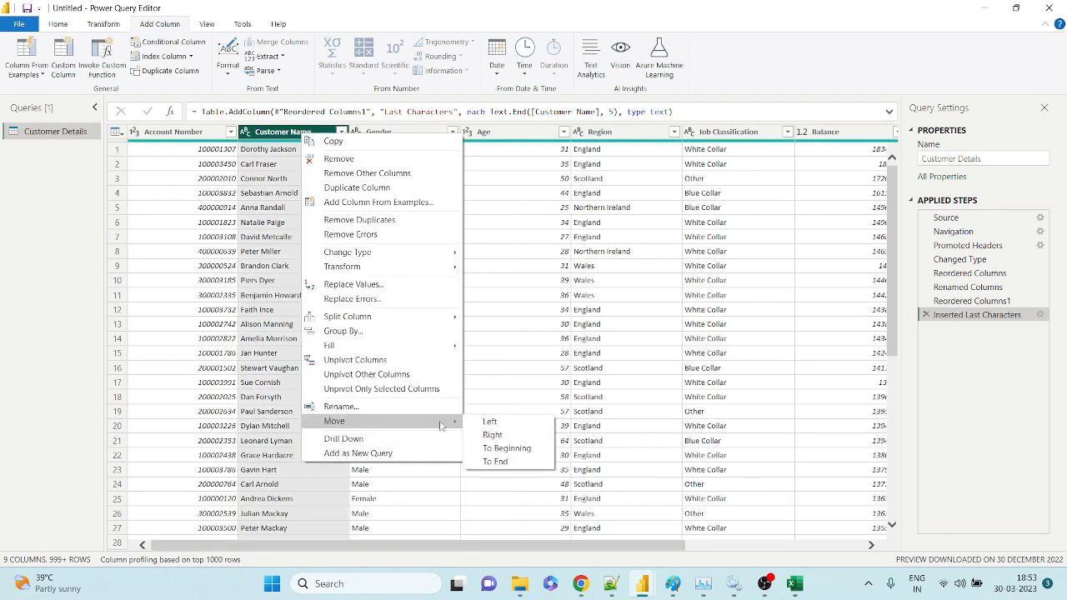
click(492, 462)
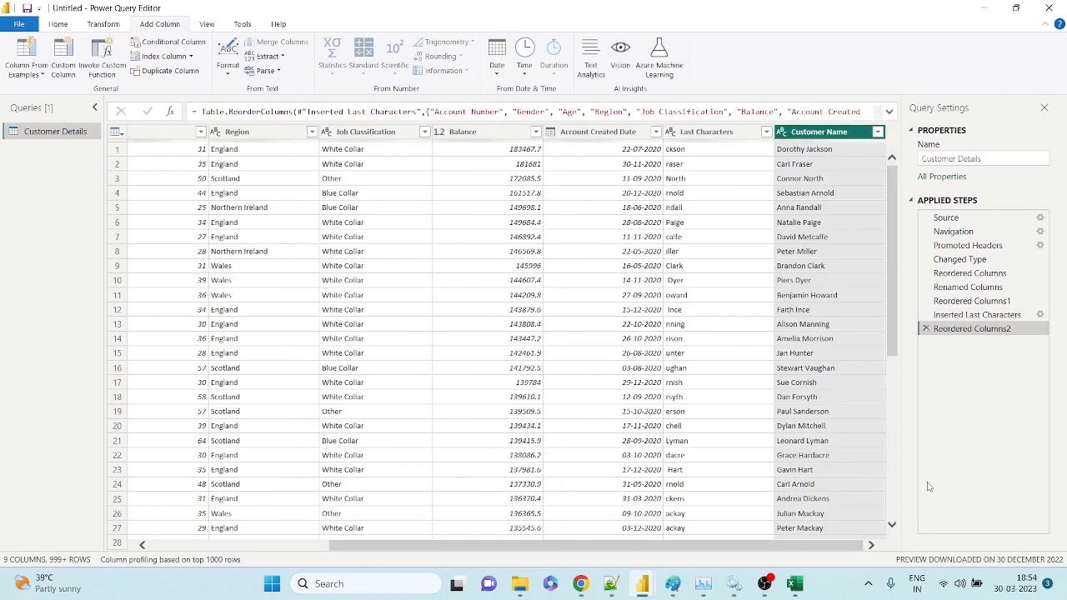
drag(788, 131, 677, 137)
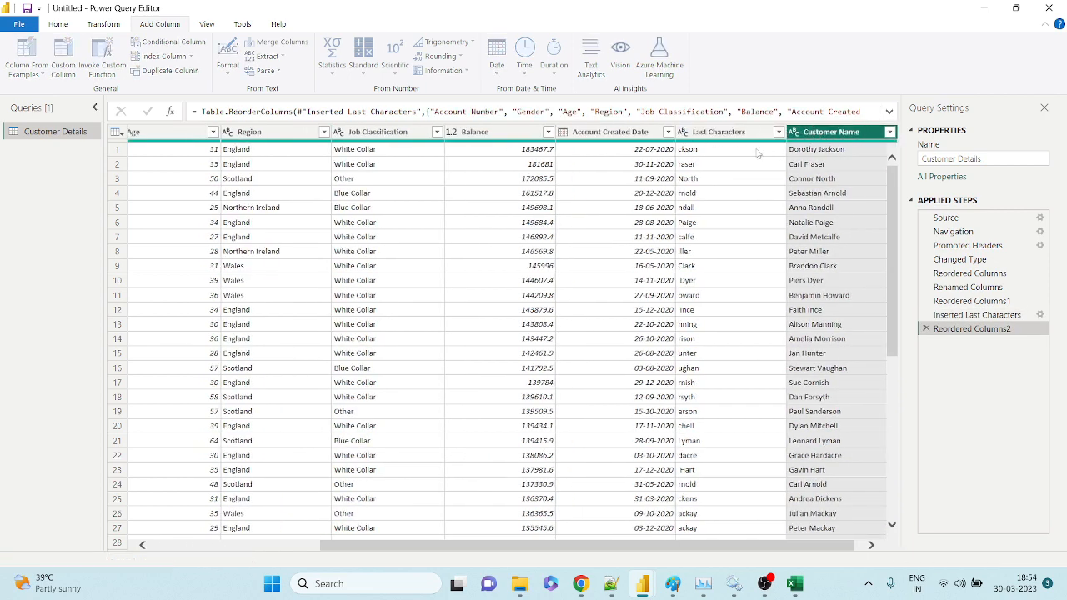
click(746, 150)
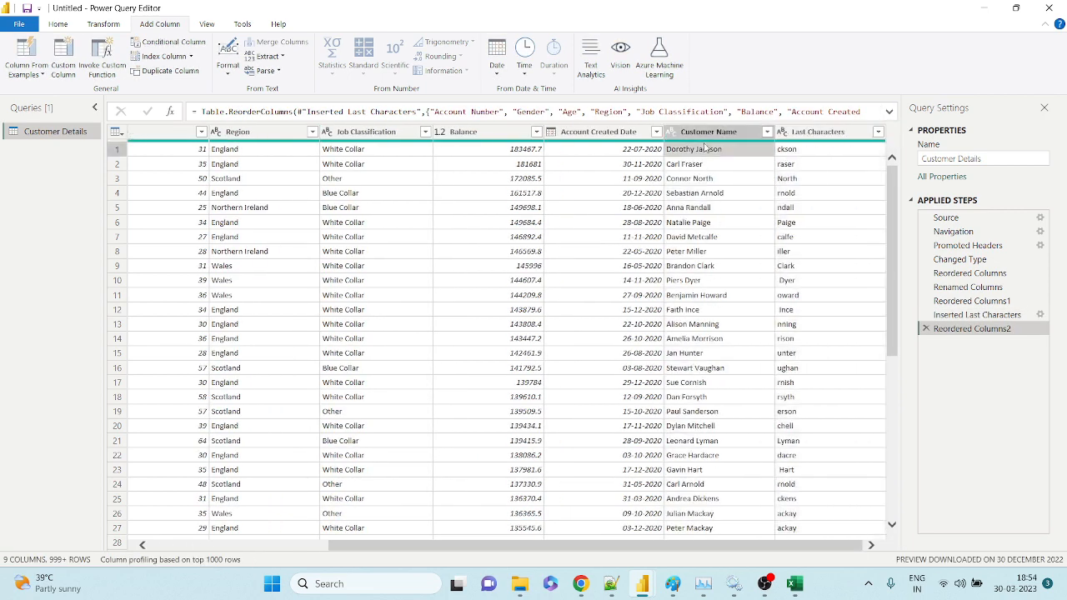
click(734, 162)
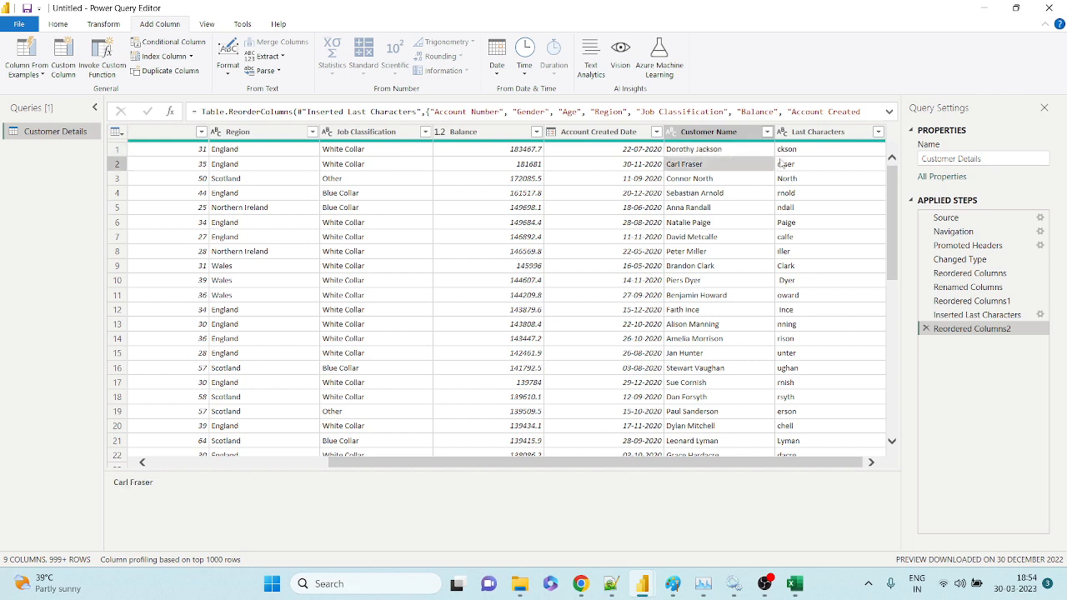
click(811, 167)
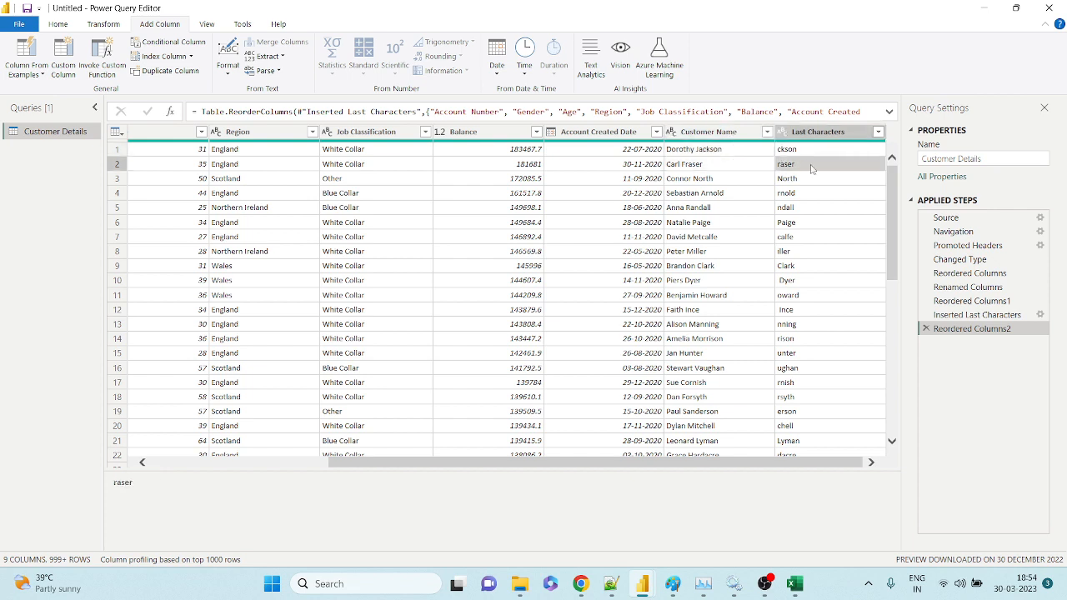
Delete the Inserted Last Characters and broken Reordered Columns2 applied steps.
click(805, 134)
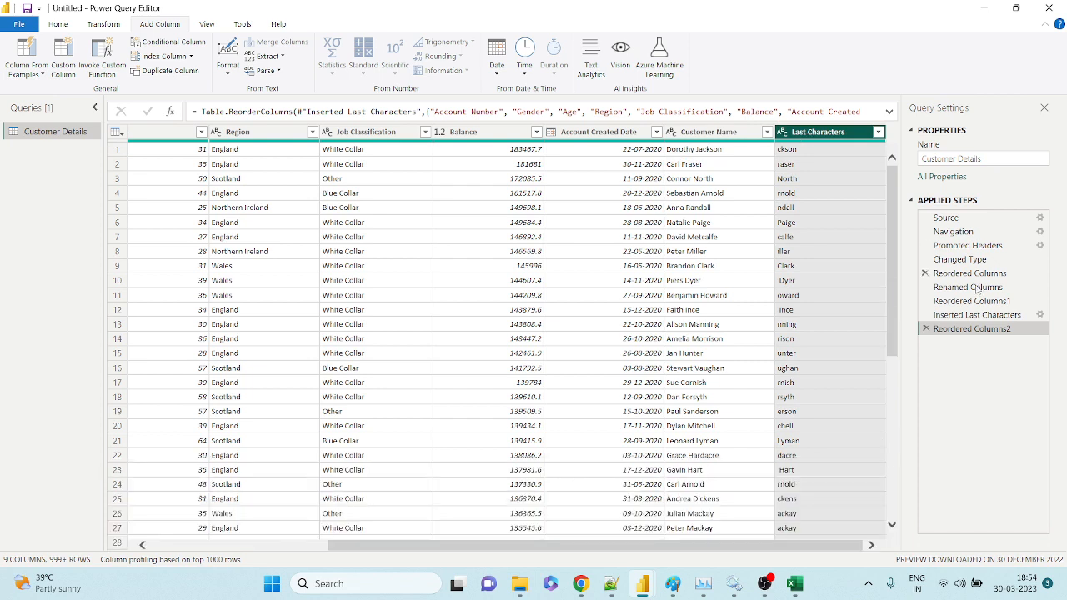
click(925, 315)
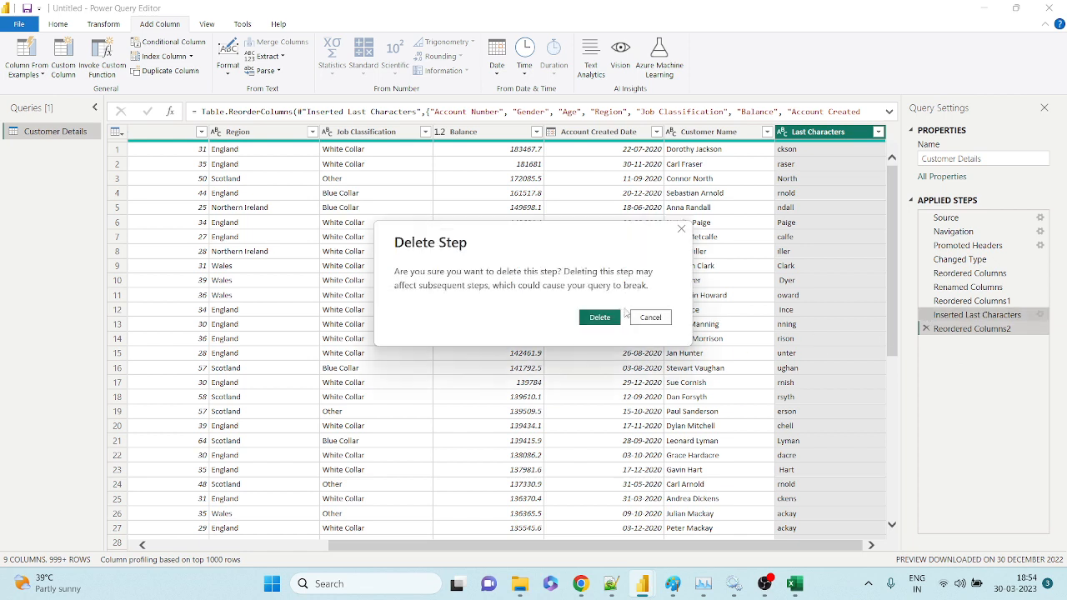
click(601, 318)
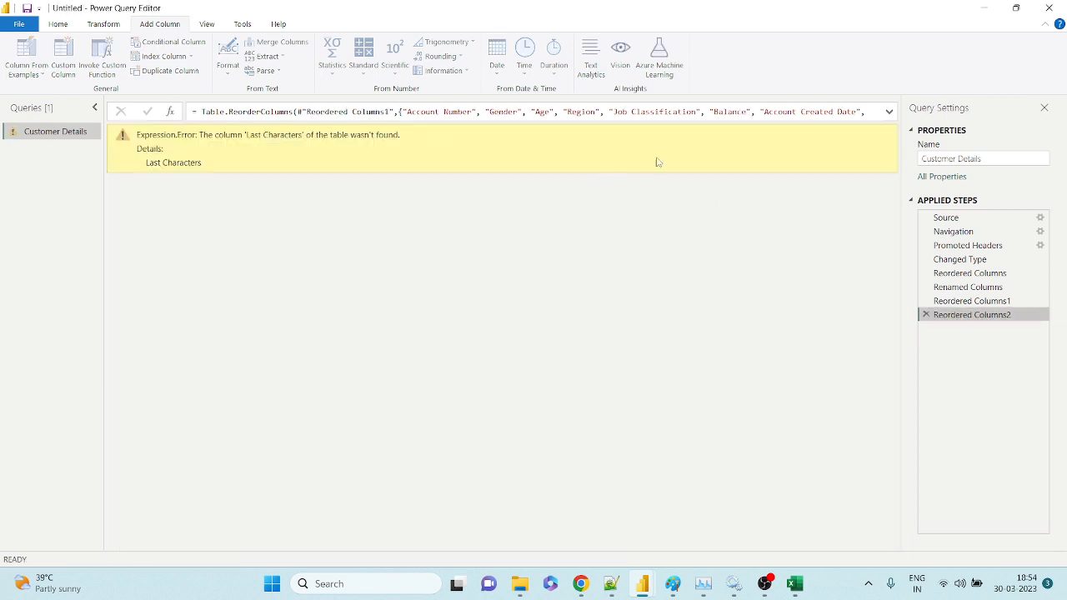
click(925, 314)
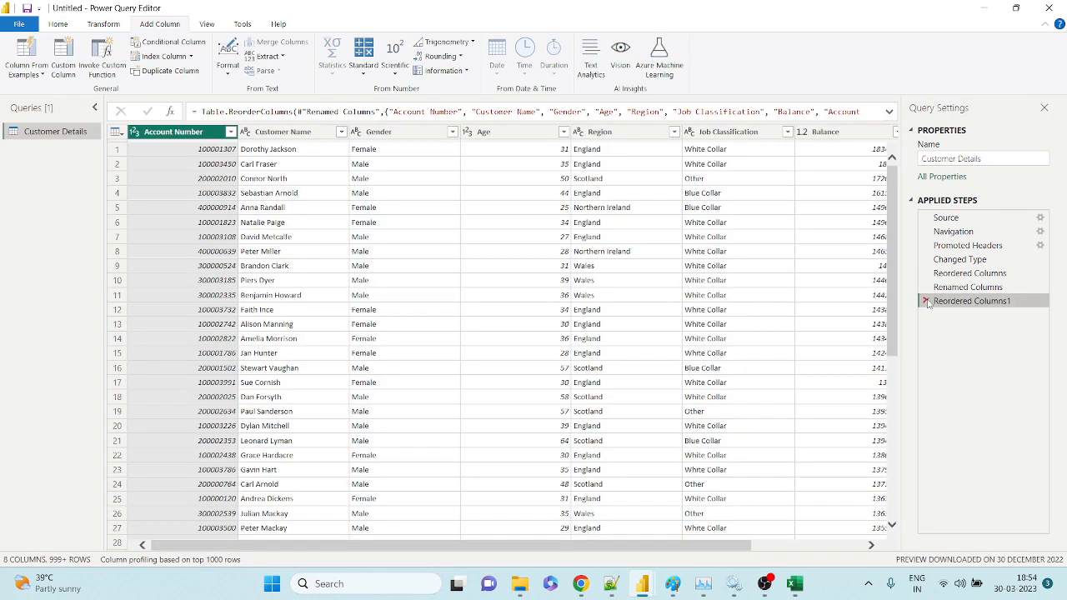
Delete the Reordered Columns1 step and list the Extract options for Customer Name.
click(926, 300)
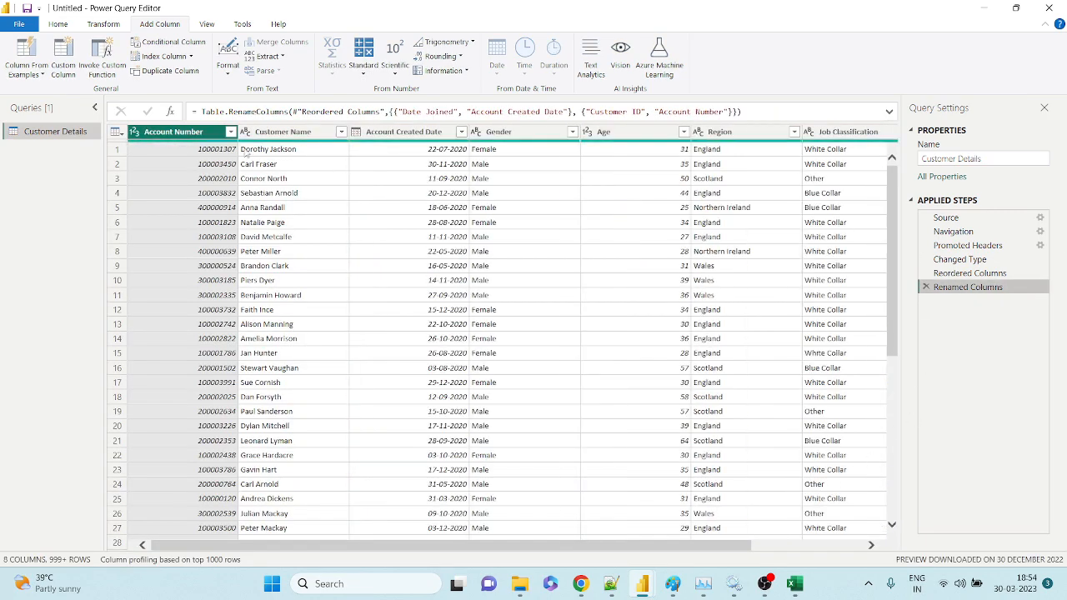
click(294, 134)
click(269, 56)
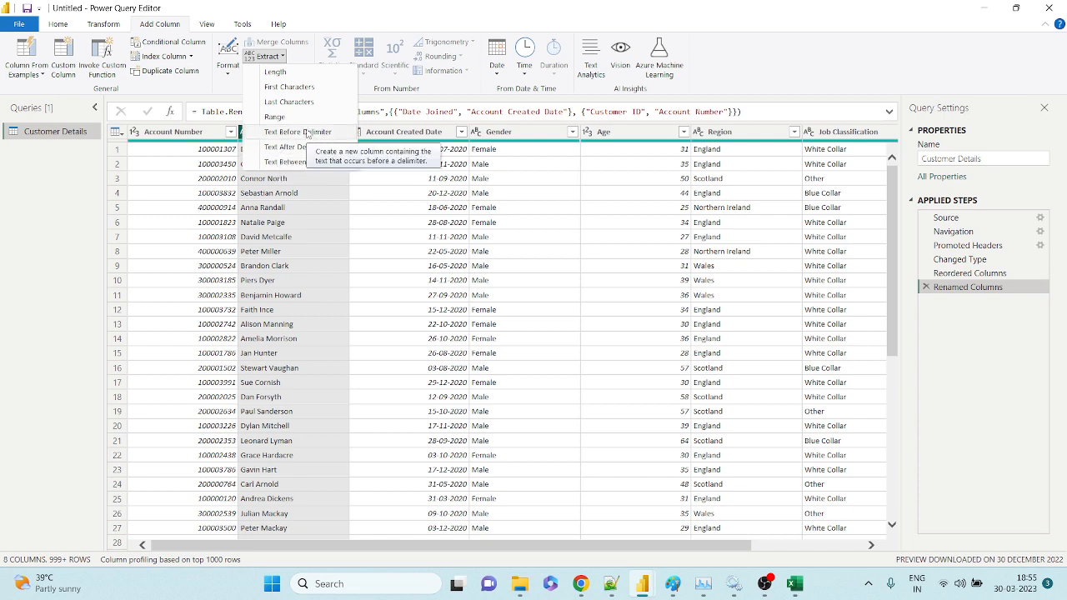
Extract the text before the space in Customer Name into a Text Before Delimiter column, checking the first names.
click(307, 133)
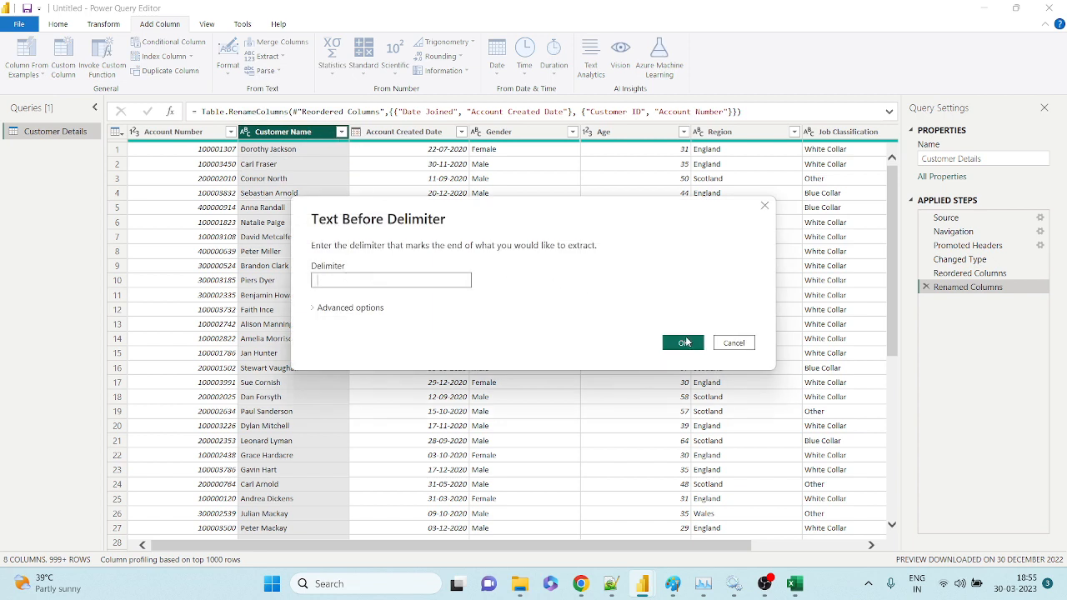
click(683, 343)
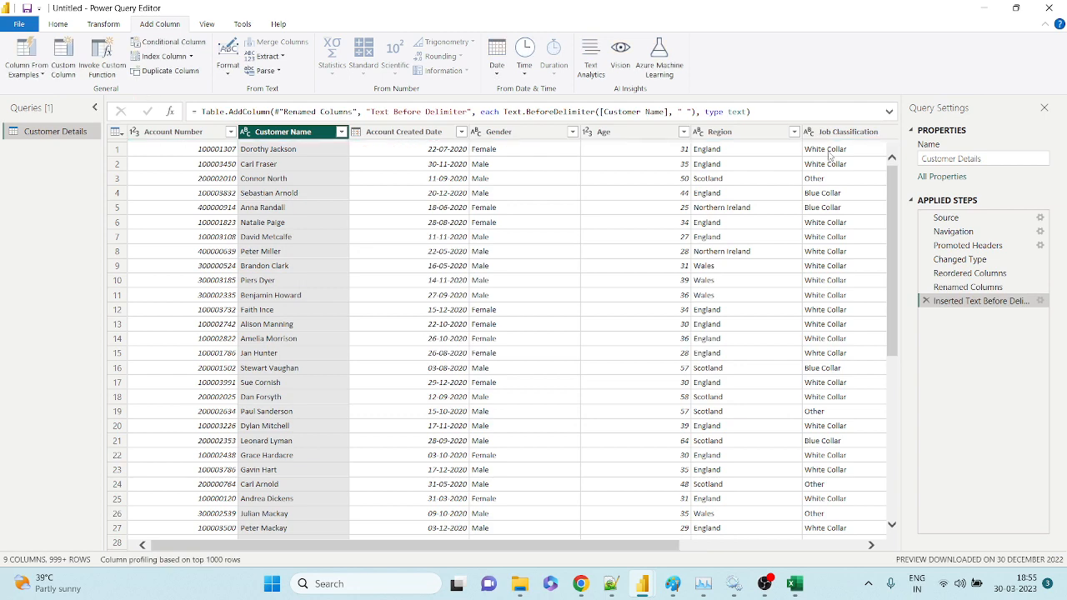
click(821, 544)
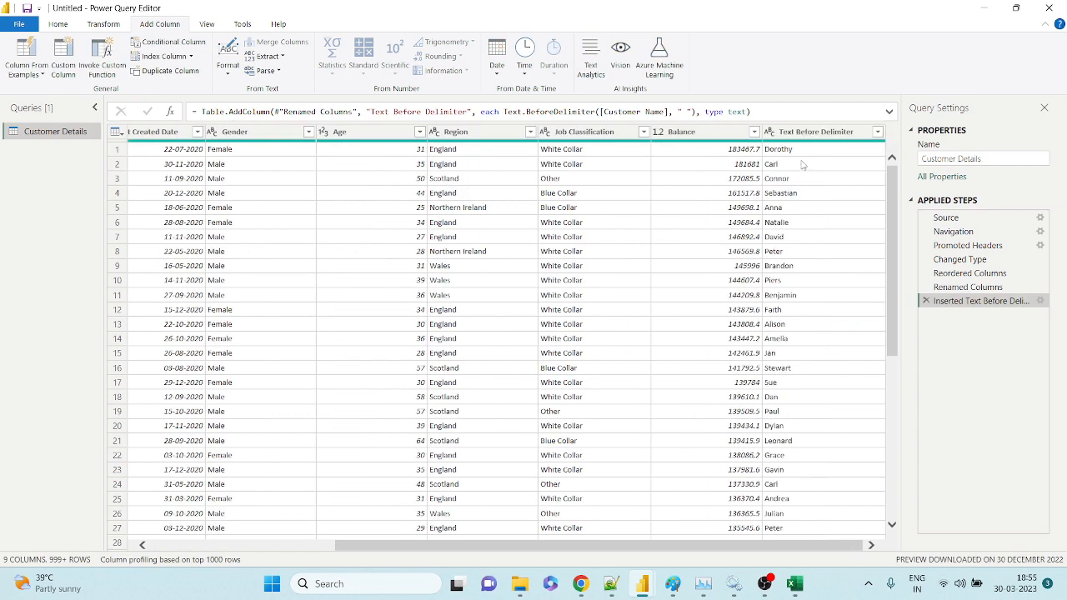
click(803, 150)
click(802, 180)
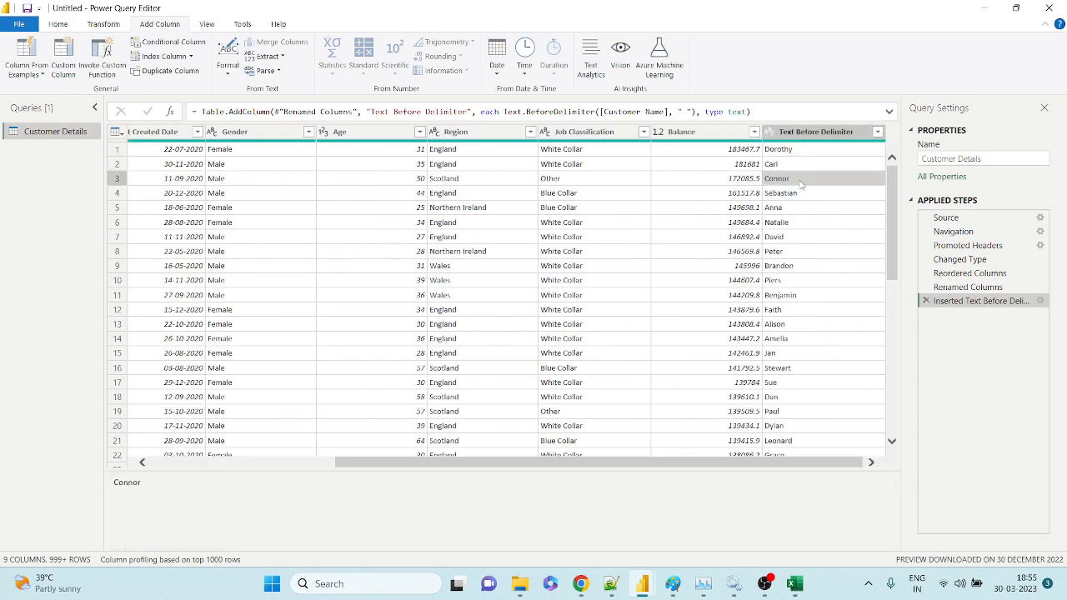
drag(537, 464, 431, 464)
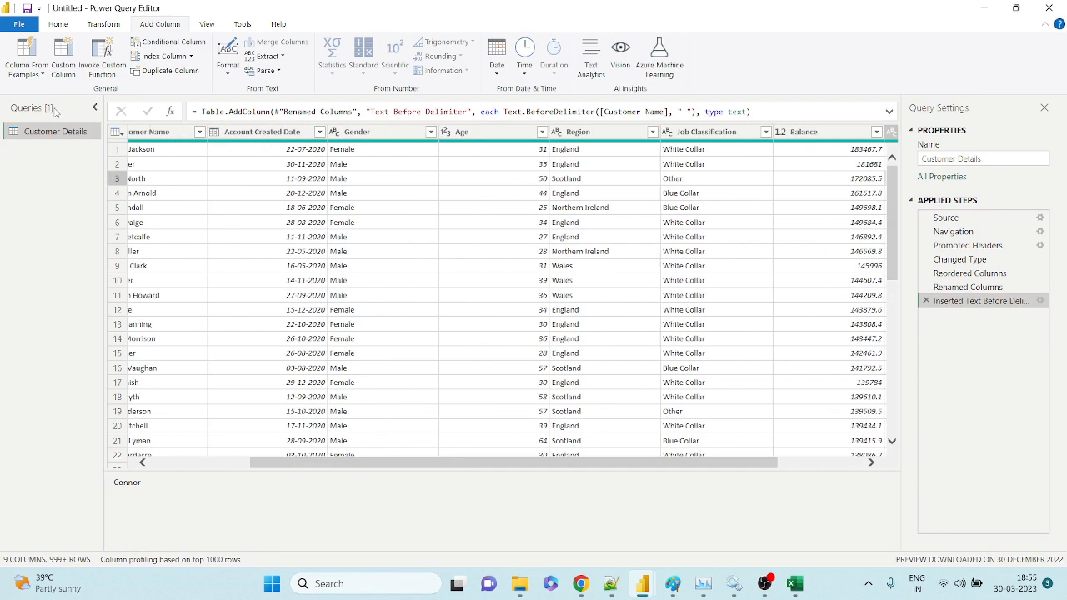
Drag Customer Name rightward until it sits just left of Text Before Delimiter.
click(148, 132)
drag(148, 131, 708, 133)
drag(719, 547, 819, 547)
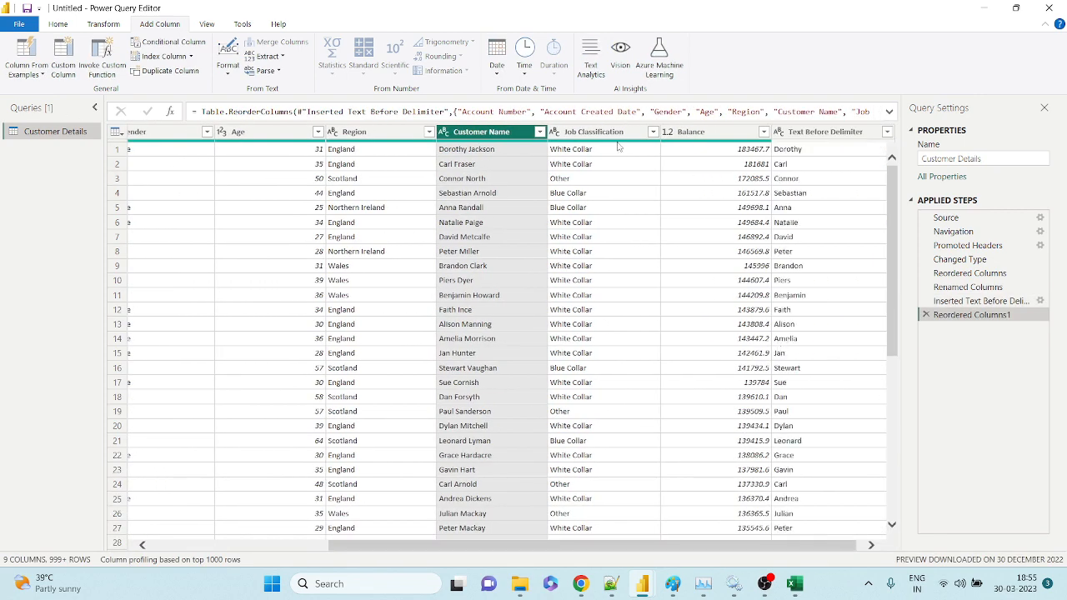
drag(492, 132, 760, 138)
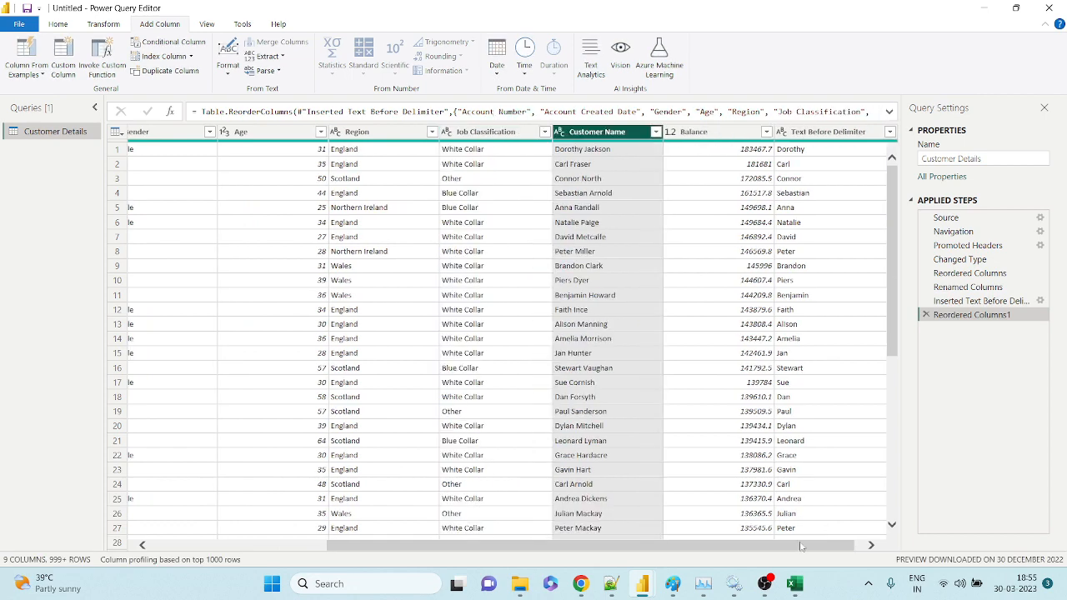
drag(784, 547, 836, 550)
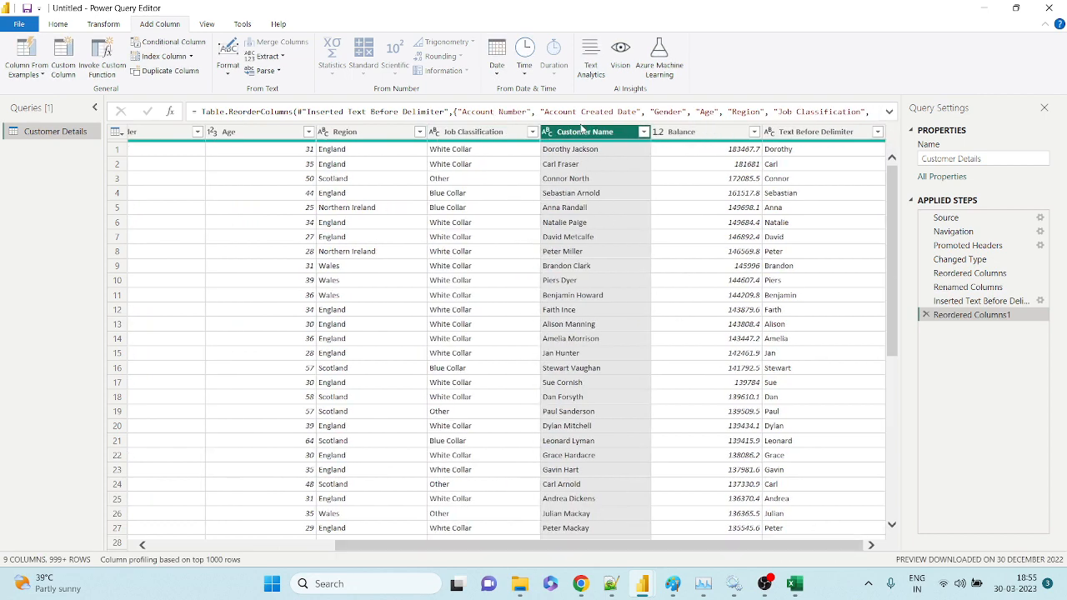
drag(581, 131, 779, 138)
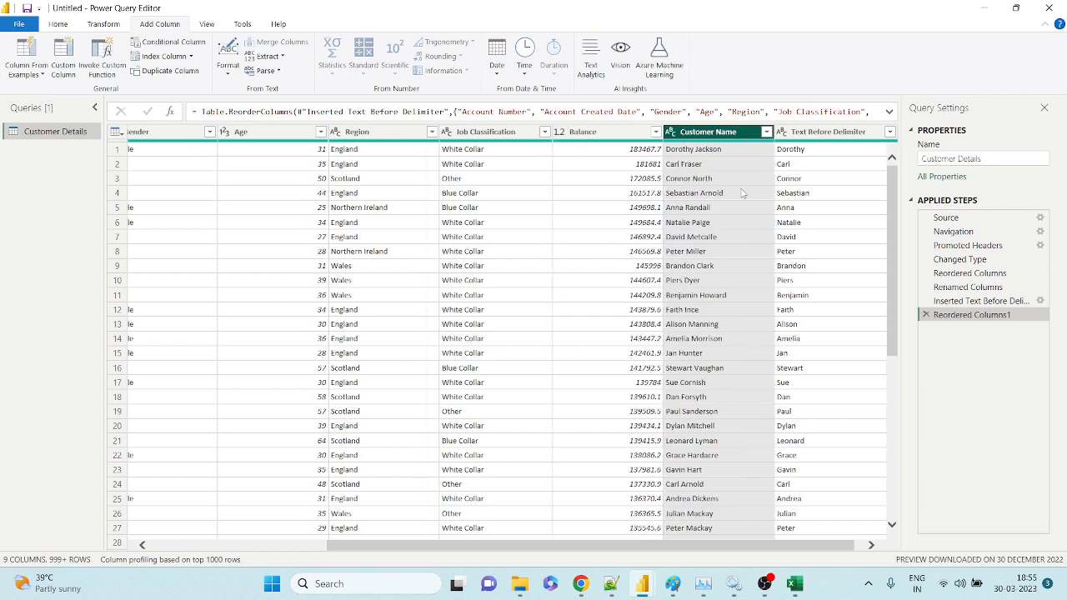
click(744, 193)
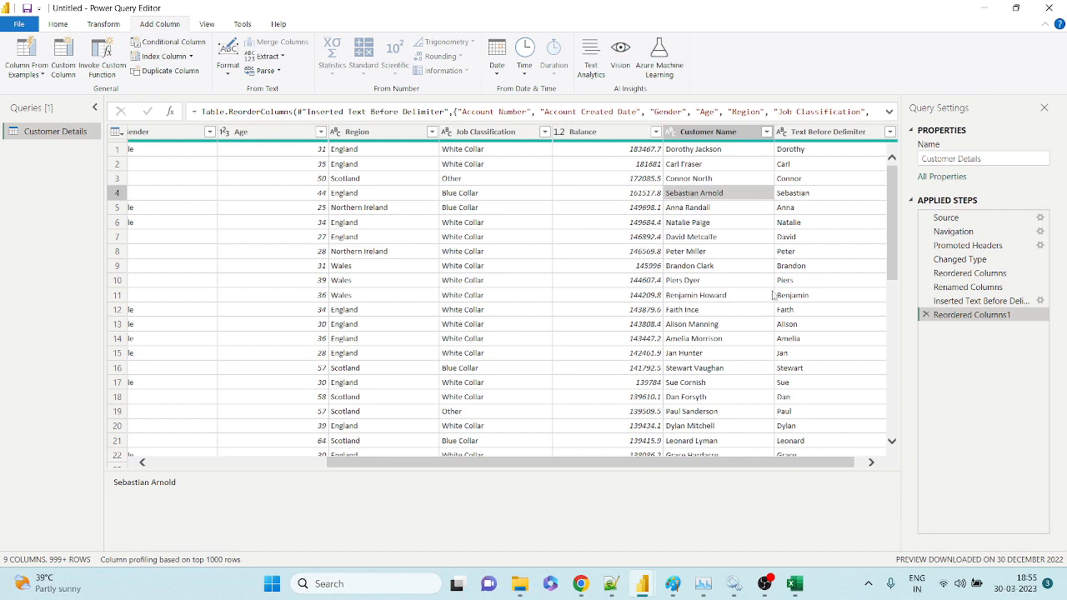
click(798, 138)
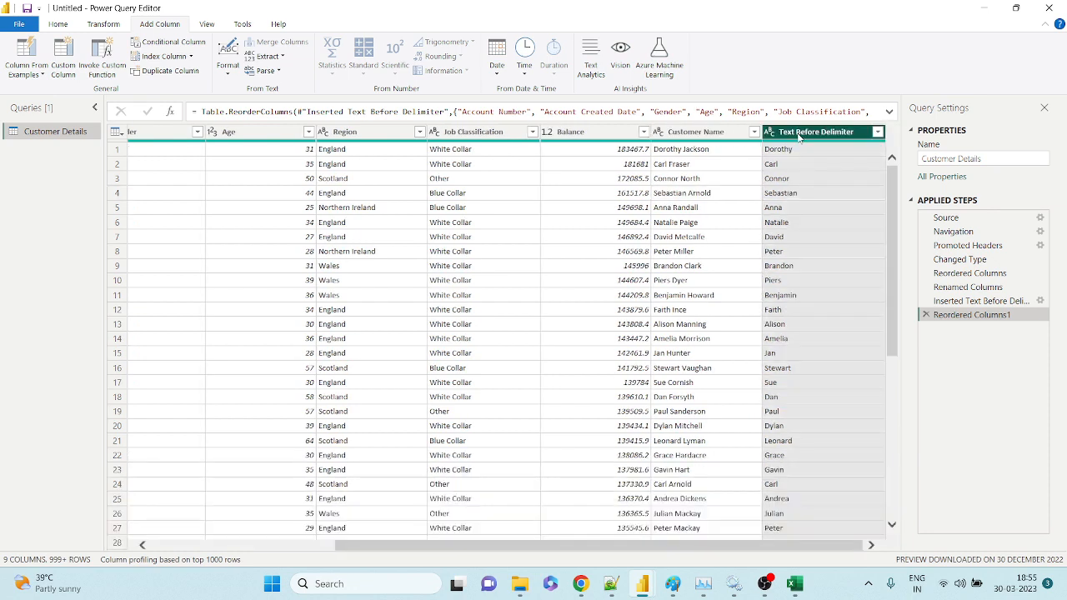
Delete the Reordered Columns1 and Inserted Text Before Delimiter steps, then reselect Customer Name.
click(926, 316)
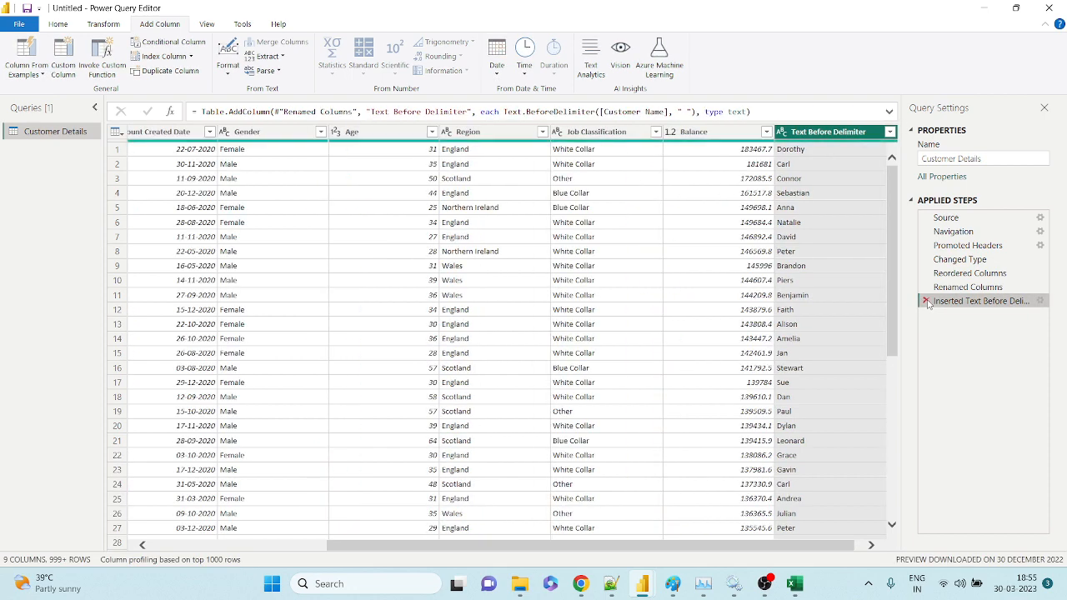
click(926, 301)
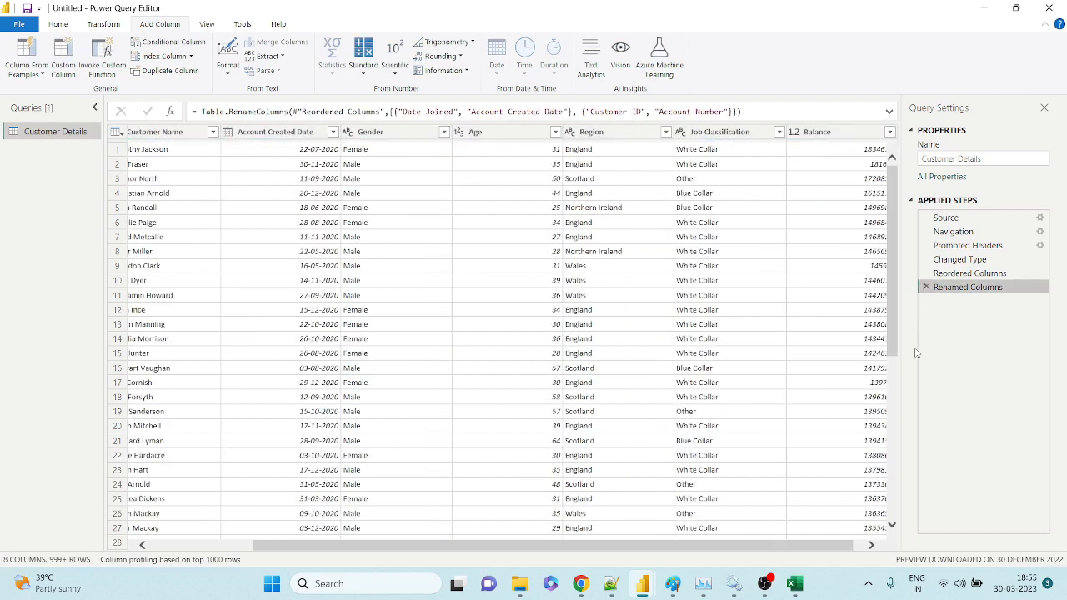
click(860, 548)
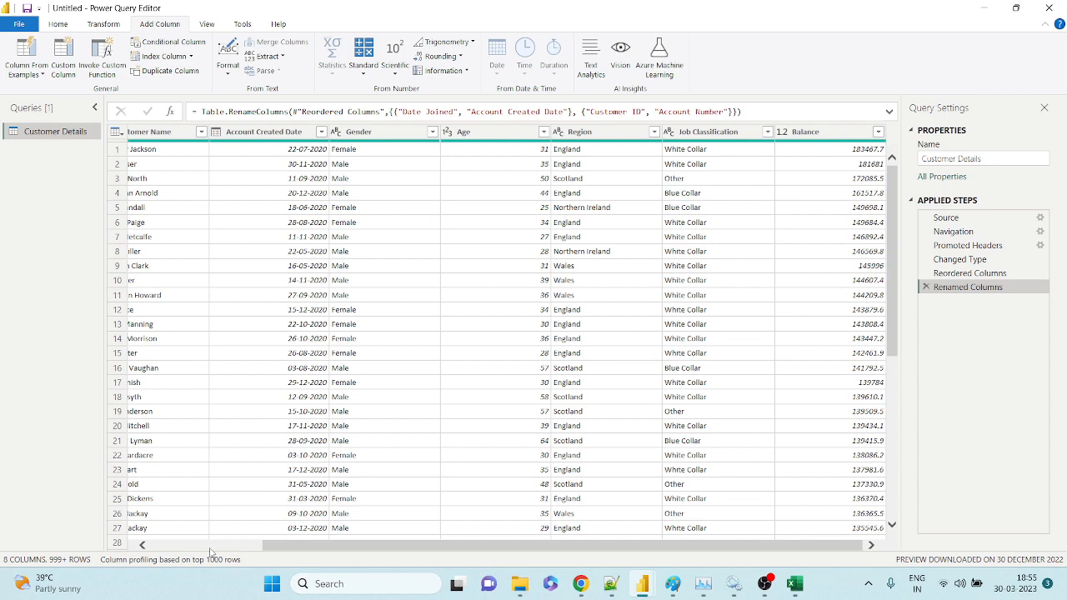
click(211, 547)
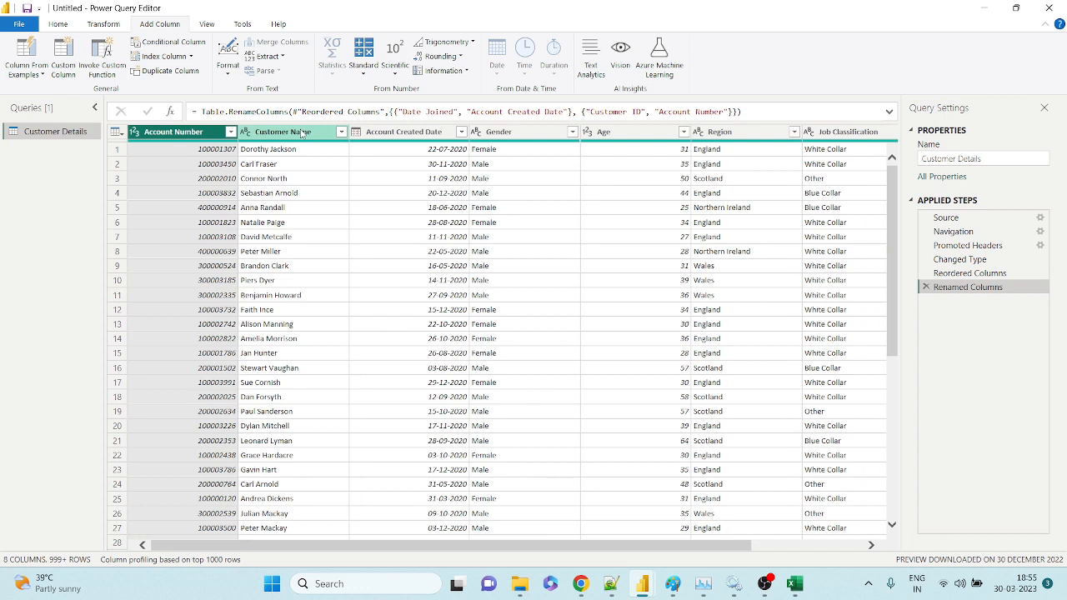
click(302, 133)
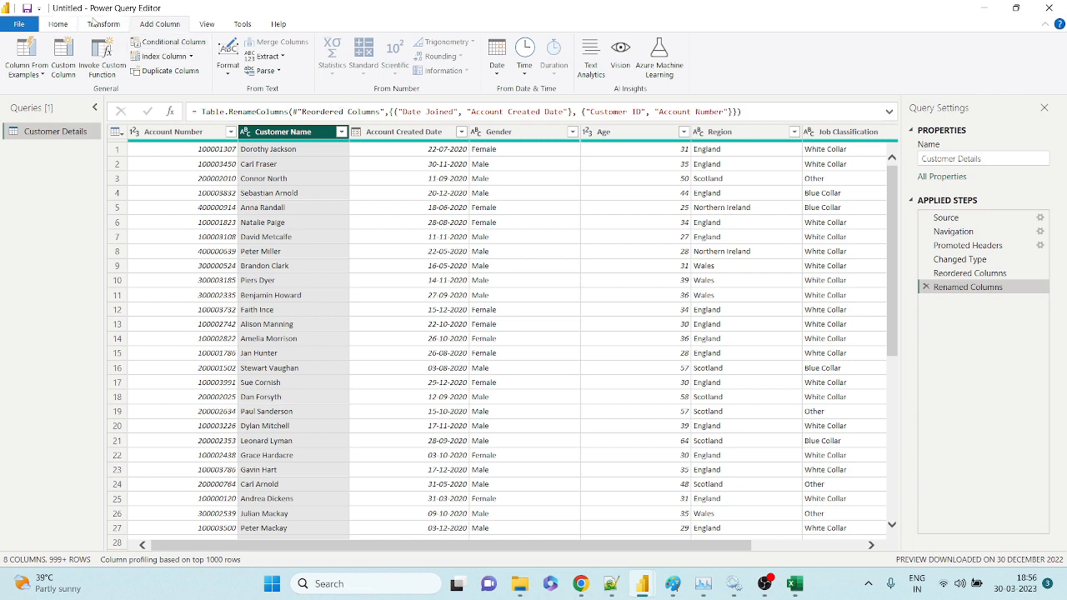
click(86, 26)
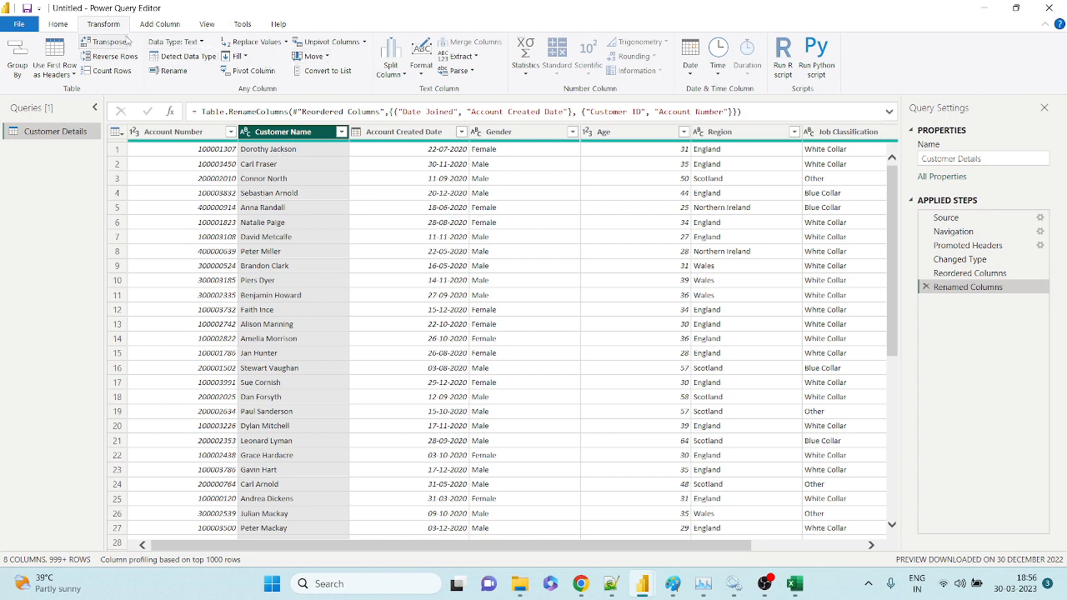
Split Customer Name by the Space delimiter at each occurrence into Customer Name.1 and Customer Name.2.
click(392, 67)
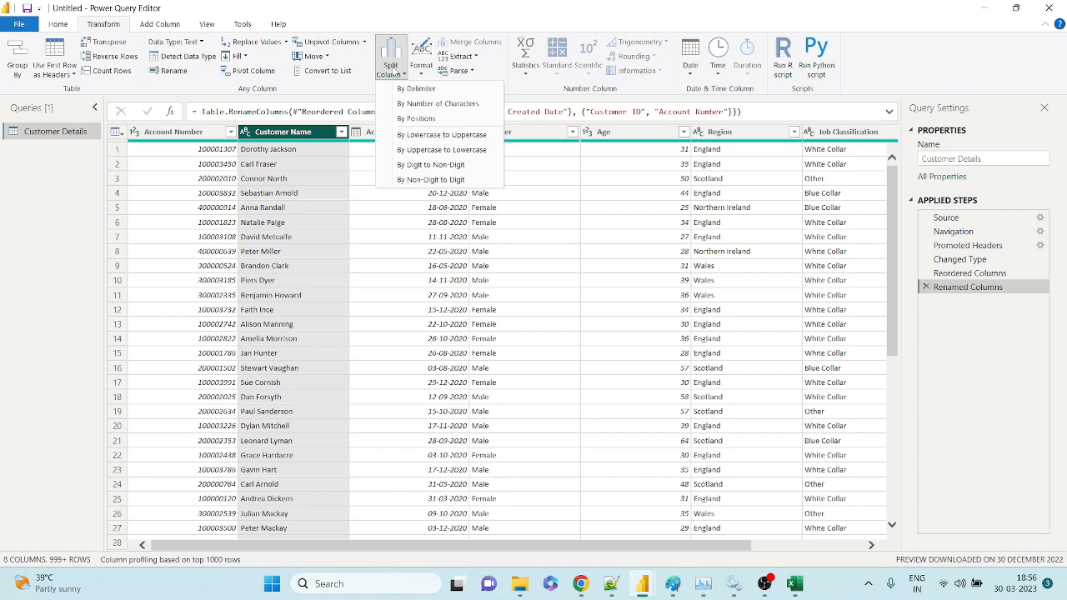
click(415, 88)
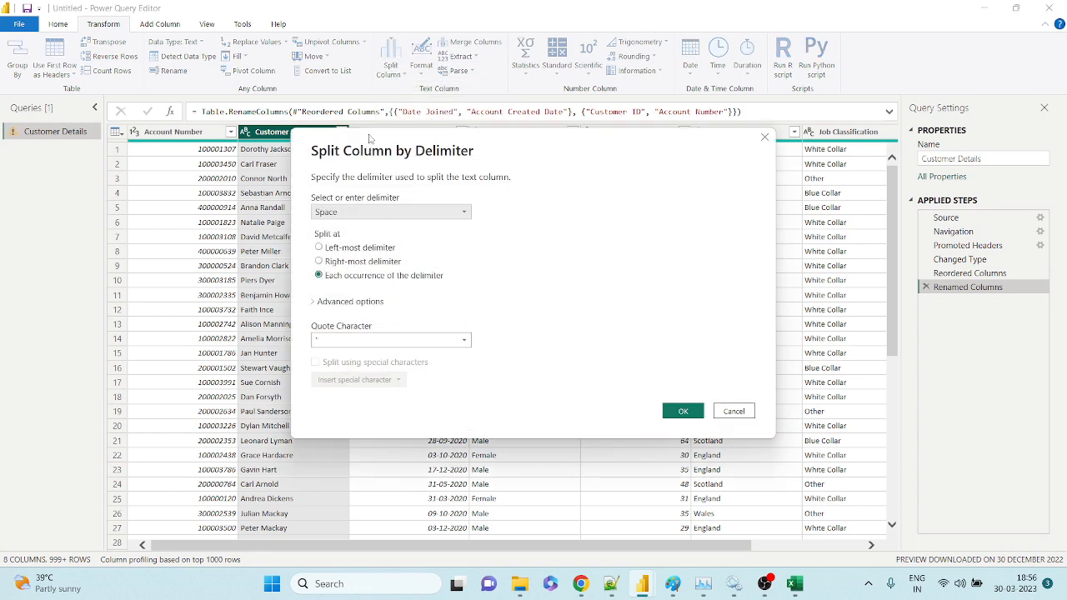
drag(370, 140, 499, 136)
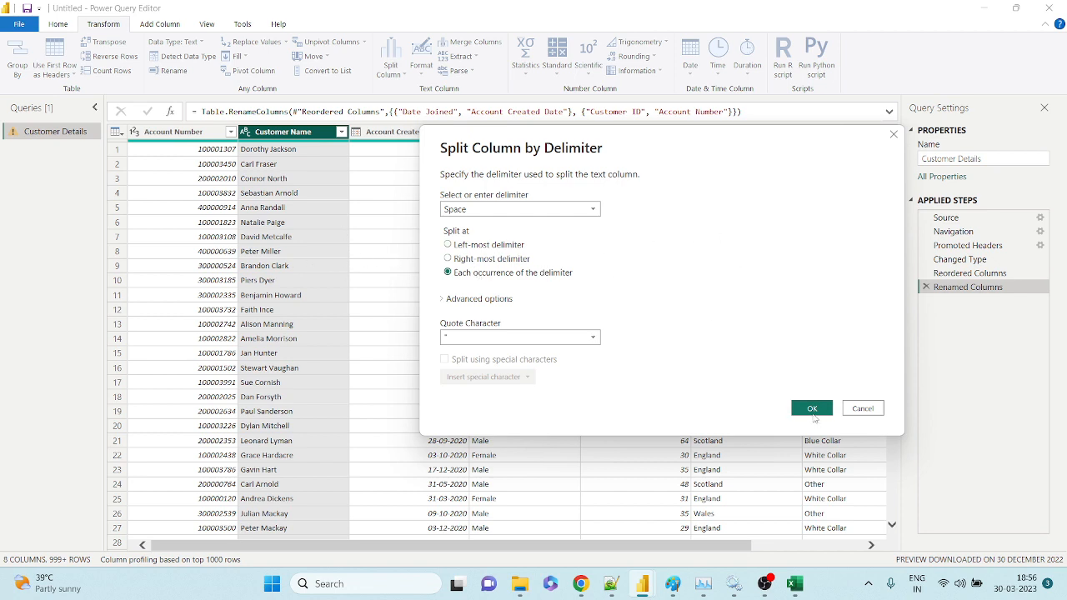
click(813, 413)
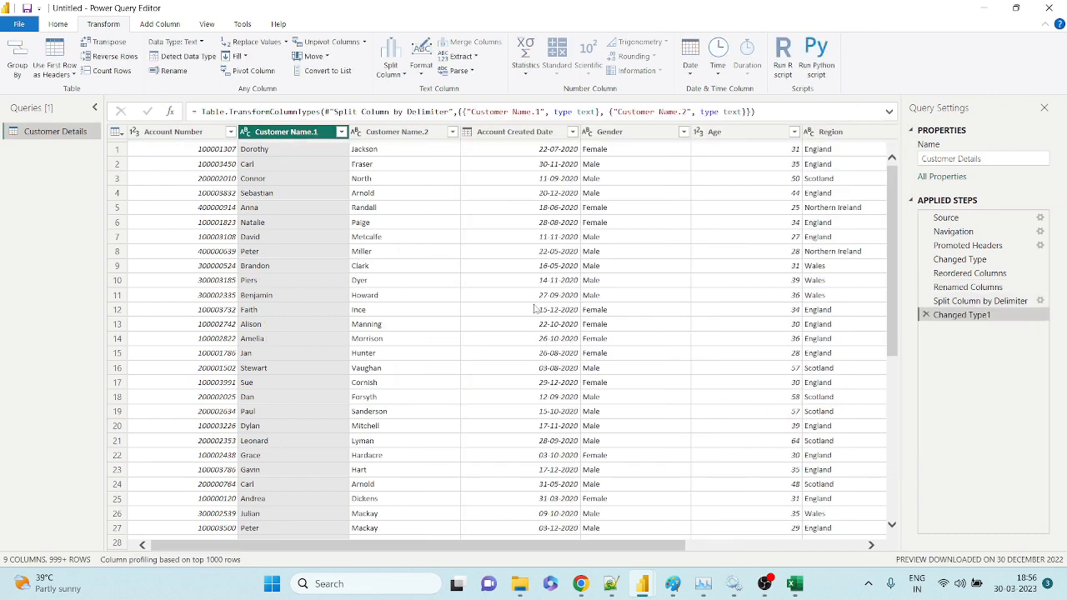
On the Add Column tab, select Customer Name.1 and Customer Name.2 together.
click(416, 134)
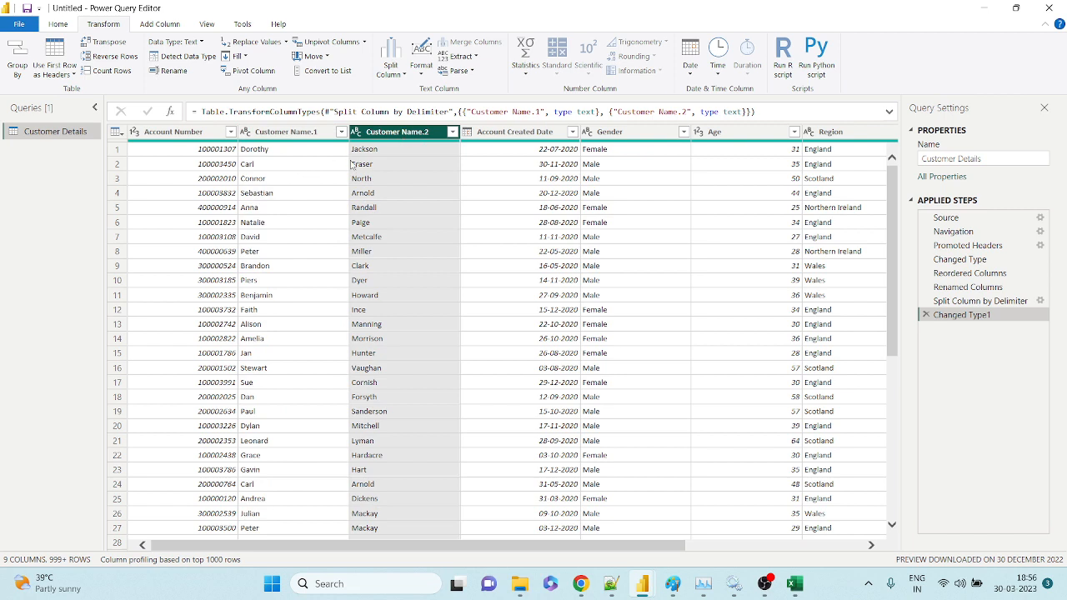
click(280, 134)
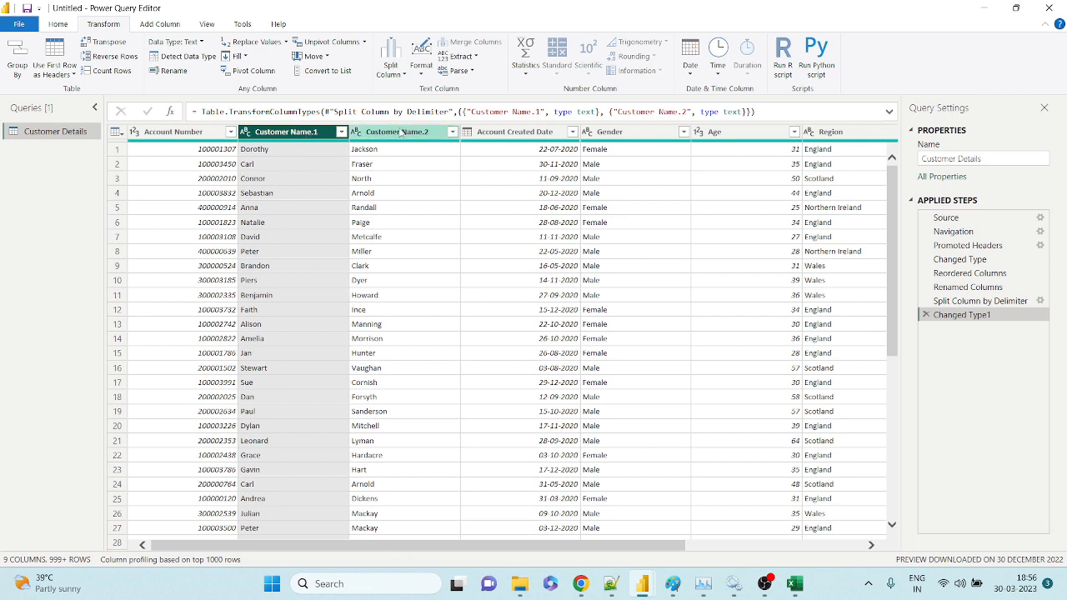
click(362, 134)
click(300, 135)
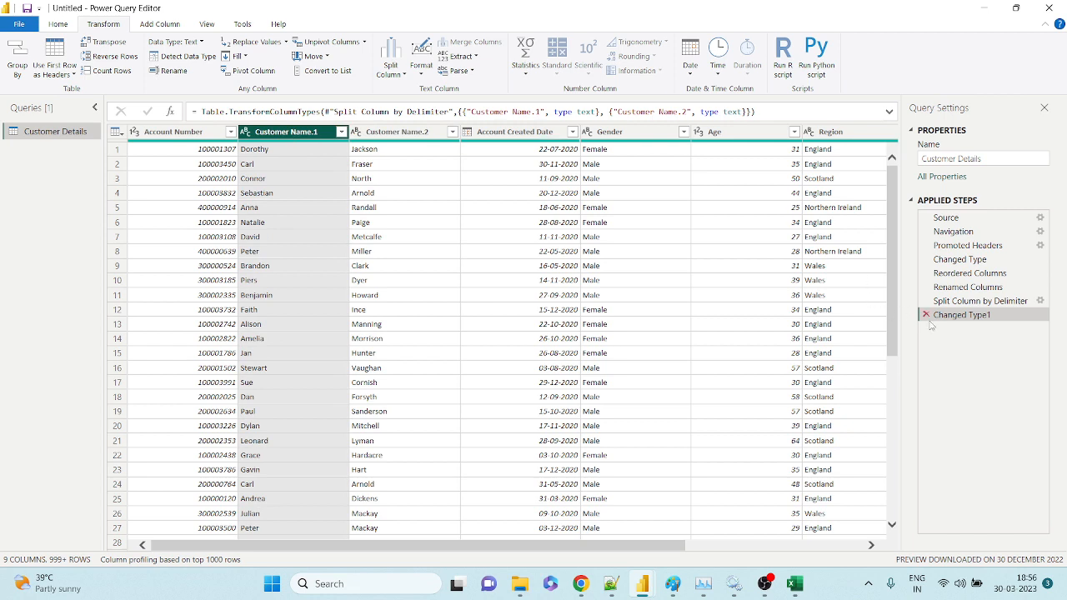
click(401, 133)
click(163, 25)
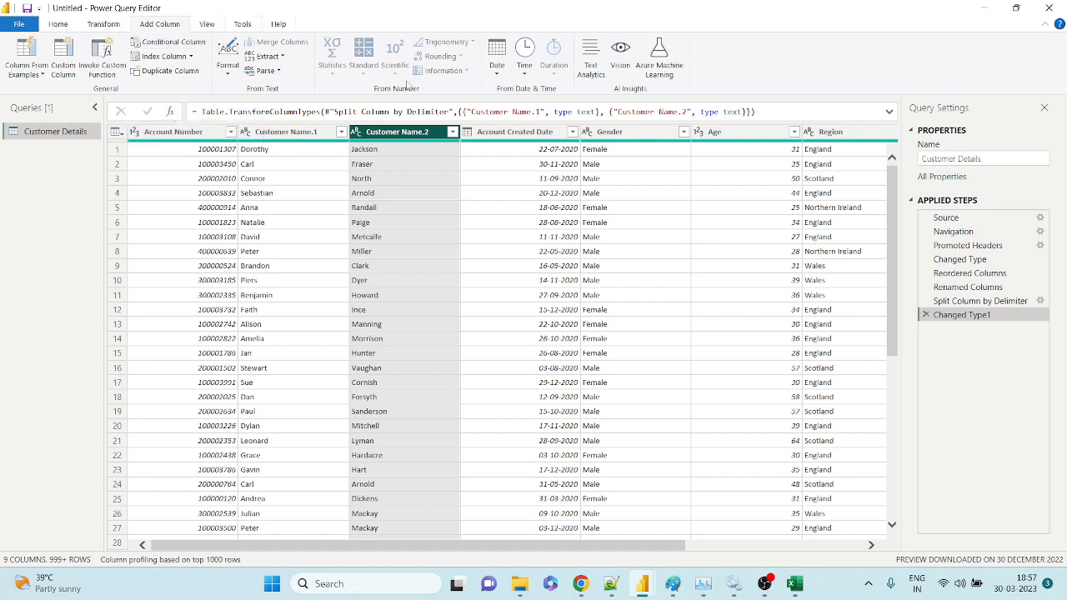
click(288, 136)
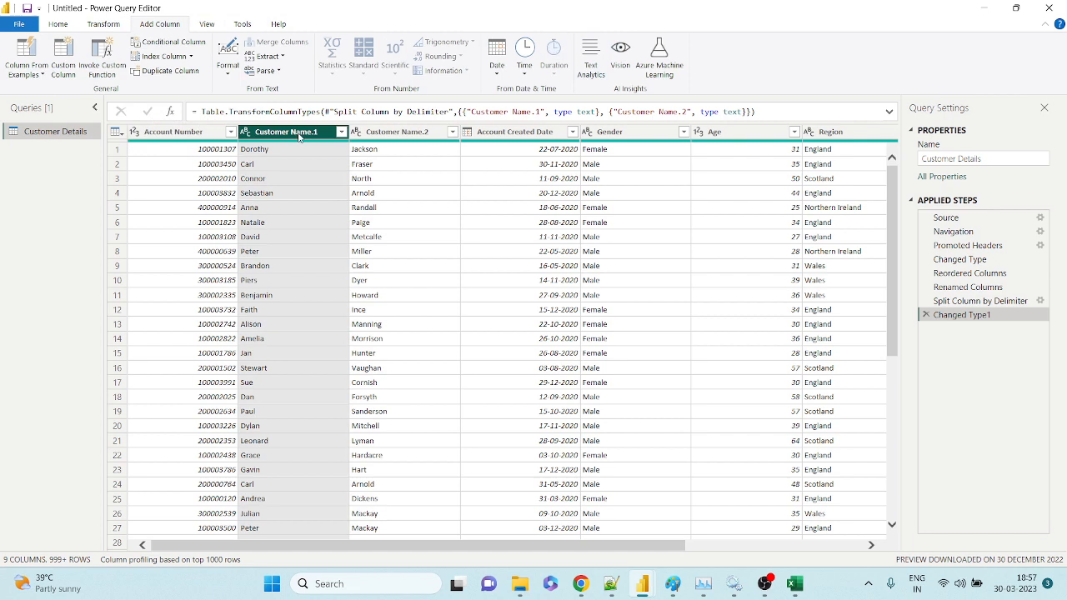
ctrl+click(396, 133)
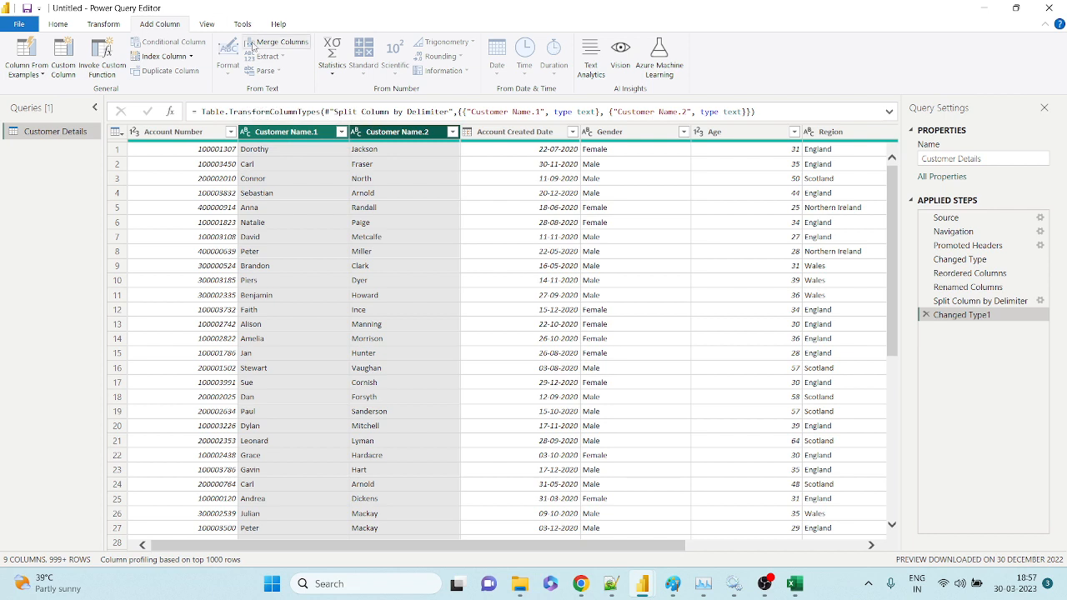
Start Merge Columns and choose a custom @ separator.
click(283, 45)
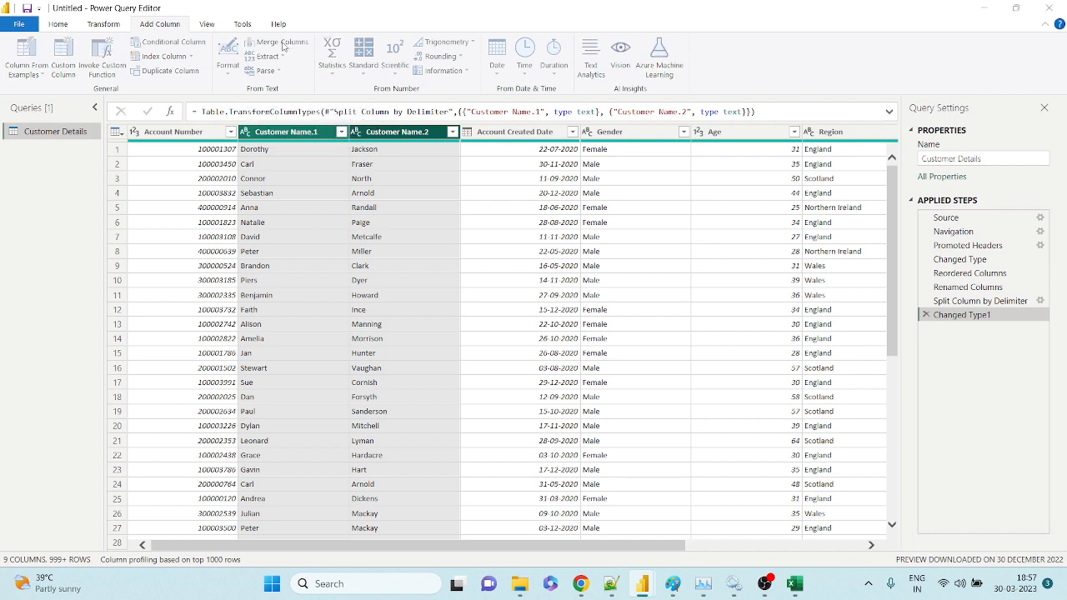
drag(514, 203, 709, 202)
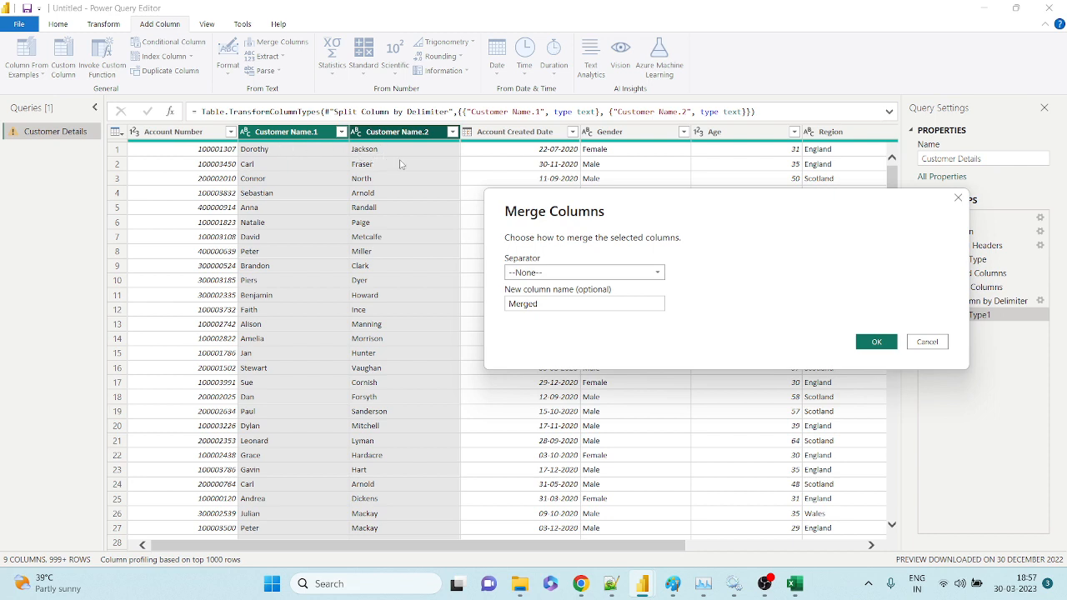
click(530, 274)
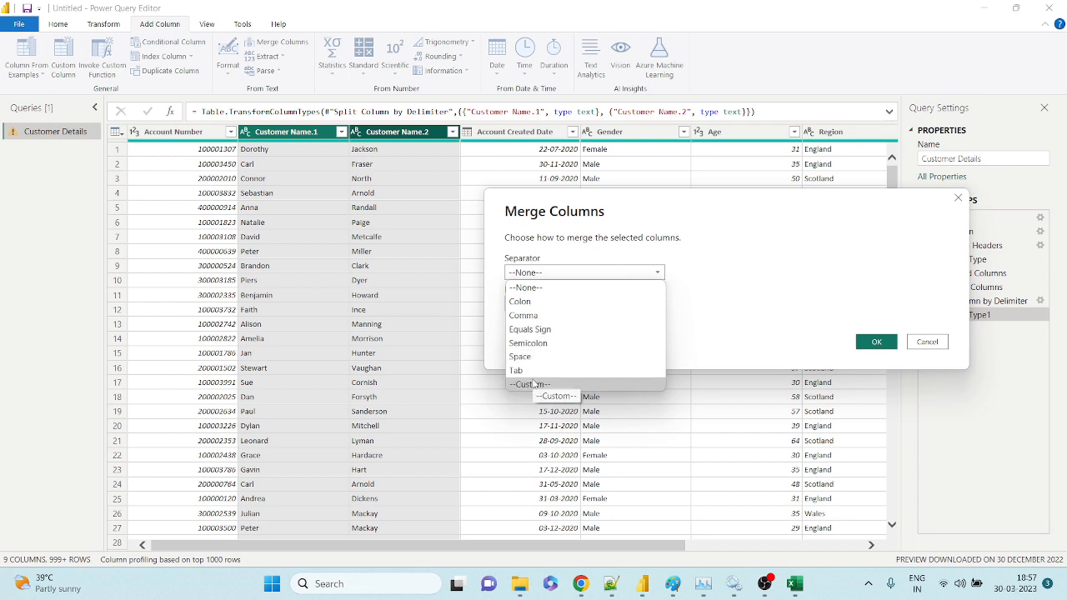
click(531, 384)
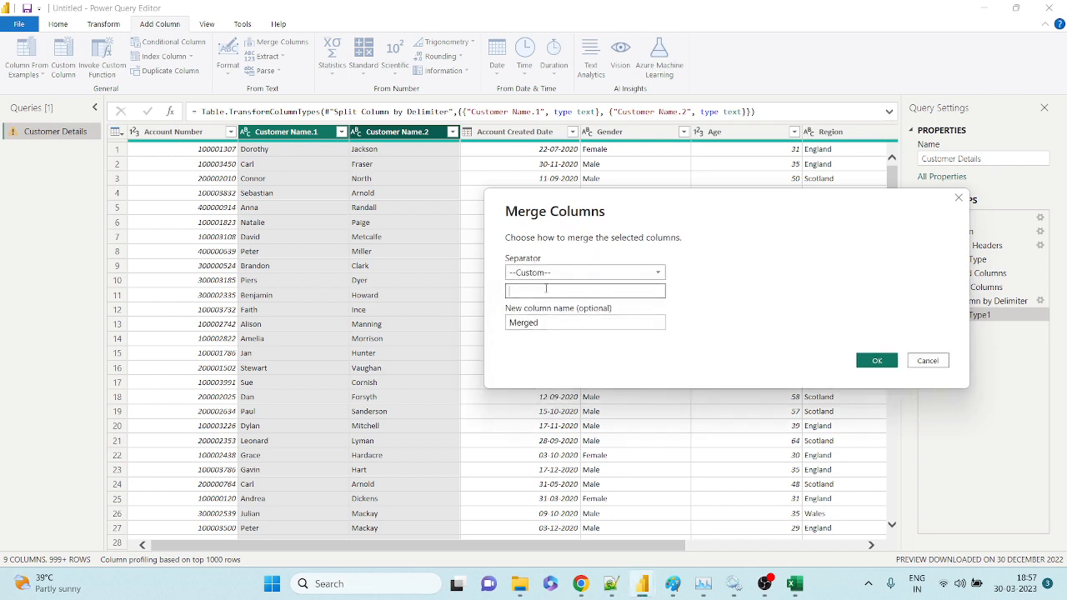
text(@)
Name the merged column Account Holder Name and re-enter the @ separator.
double_click(534, 326)
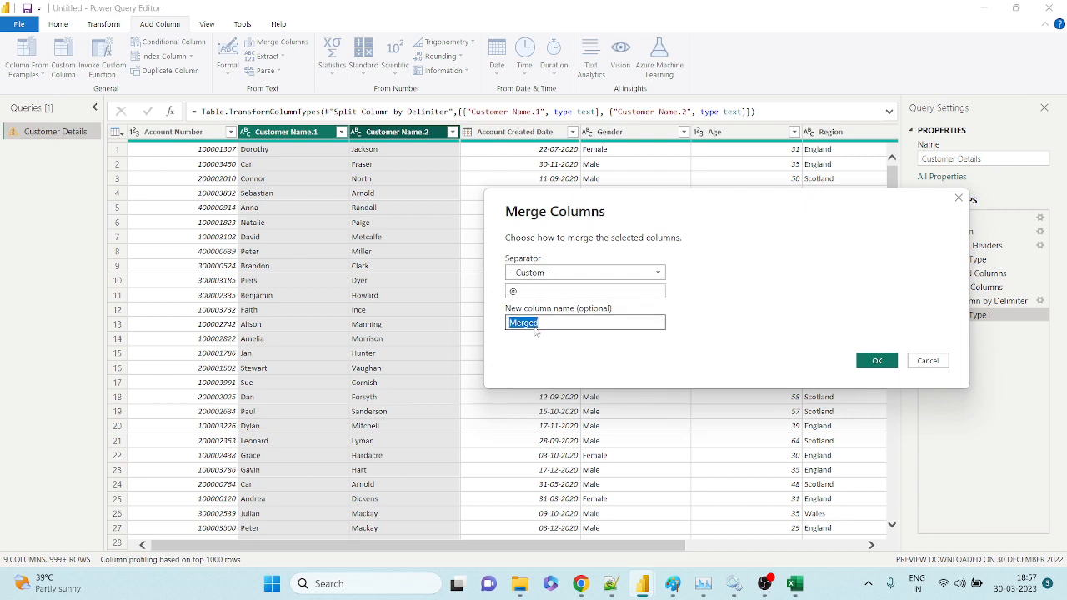
text(custo)
key(BackSpace)
key(BackSpace)
key(BackSpace)
key(BackSpace)
key(BackSpace)
text(Cus)
key(BackSpace)
key(BackSpace)
key(BackSpace)
text(Account Nolder Name)
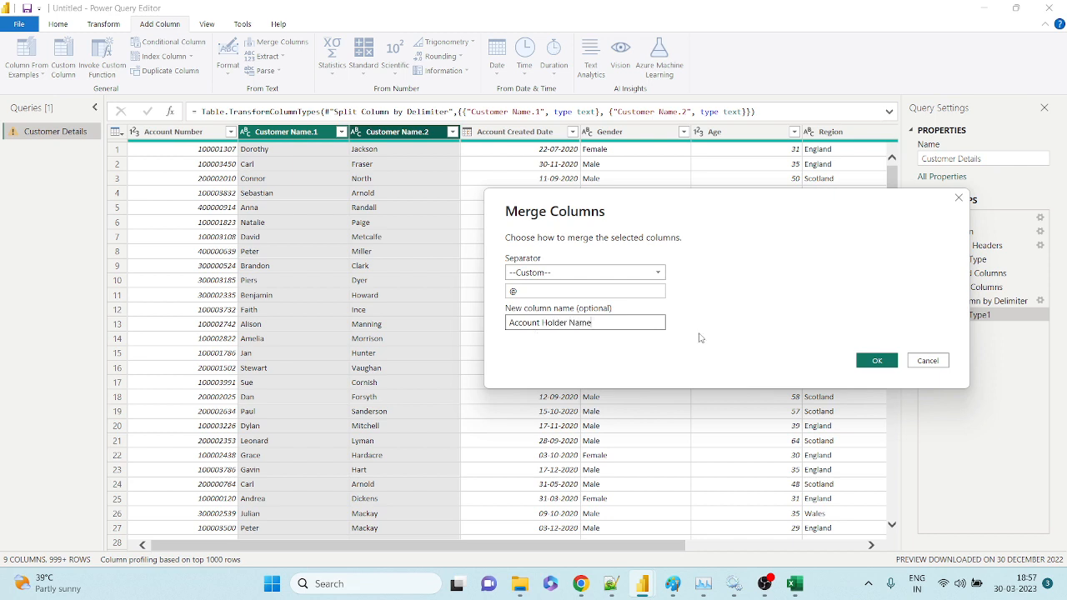
click(512, 291)
text(@)
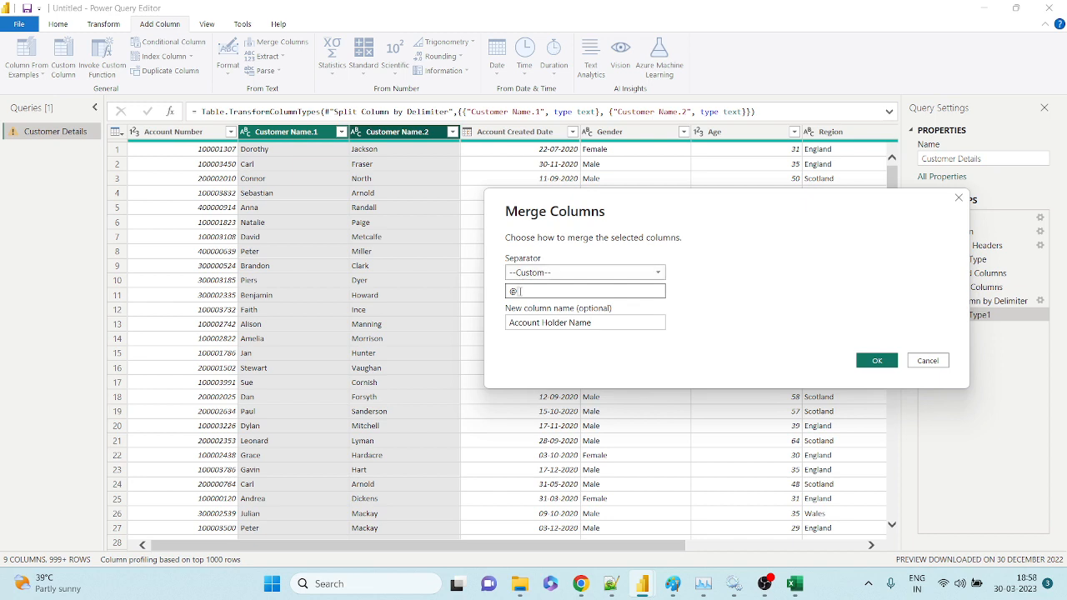
drag(522, 291, 497, 294)
Create the Account Holder Name column joined with @, then reselect Customer Name.1 and Customer Name.2.
click(877, 362)
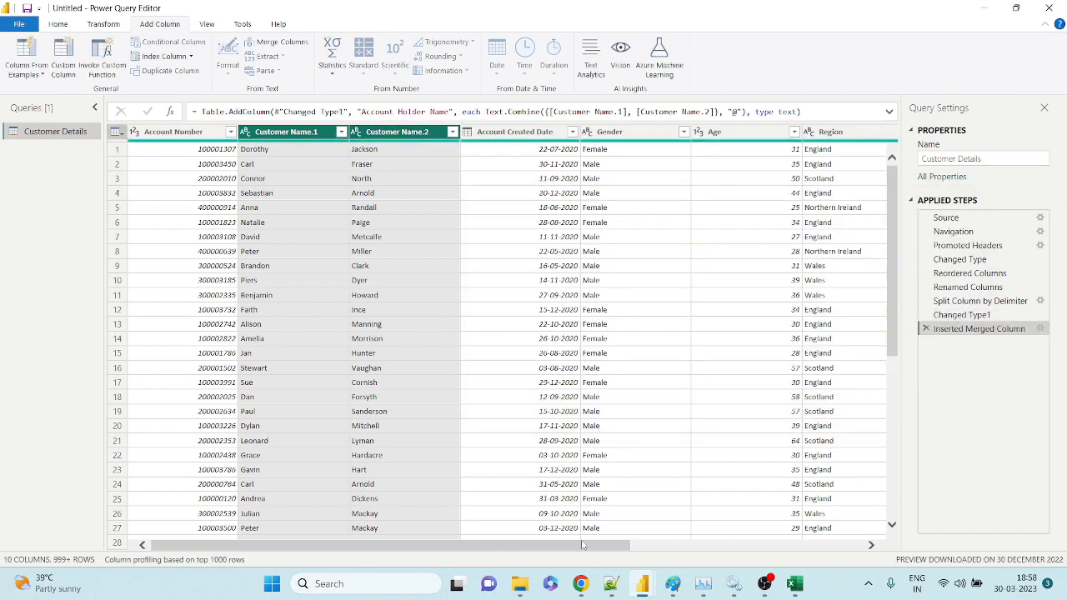
drag(758, 548, 840, 547)
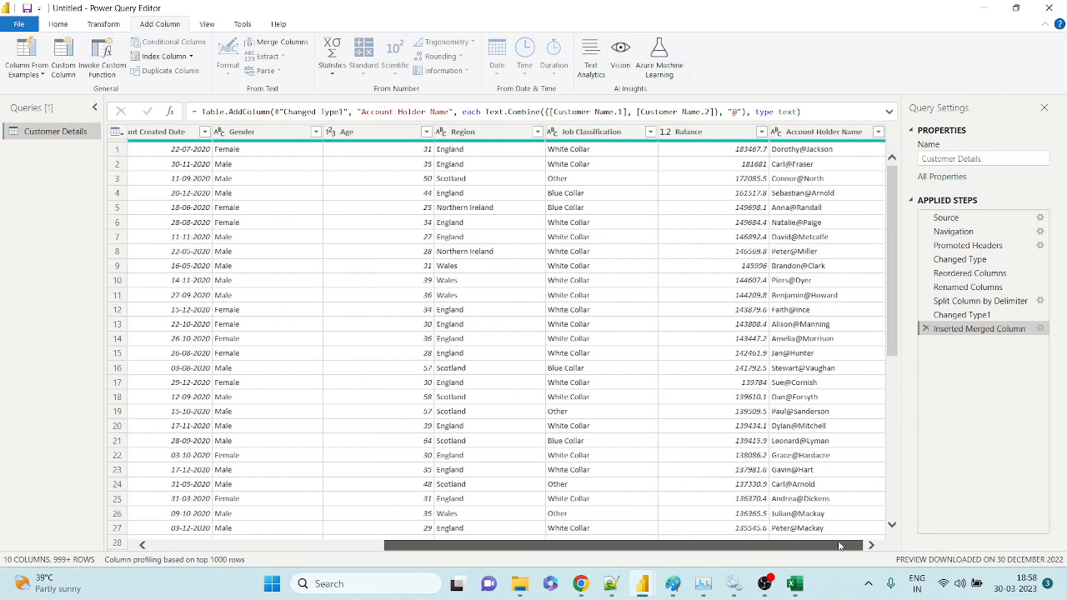
click(832, 133)
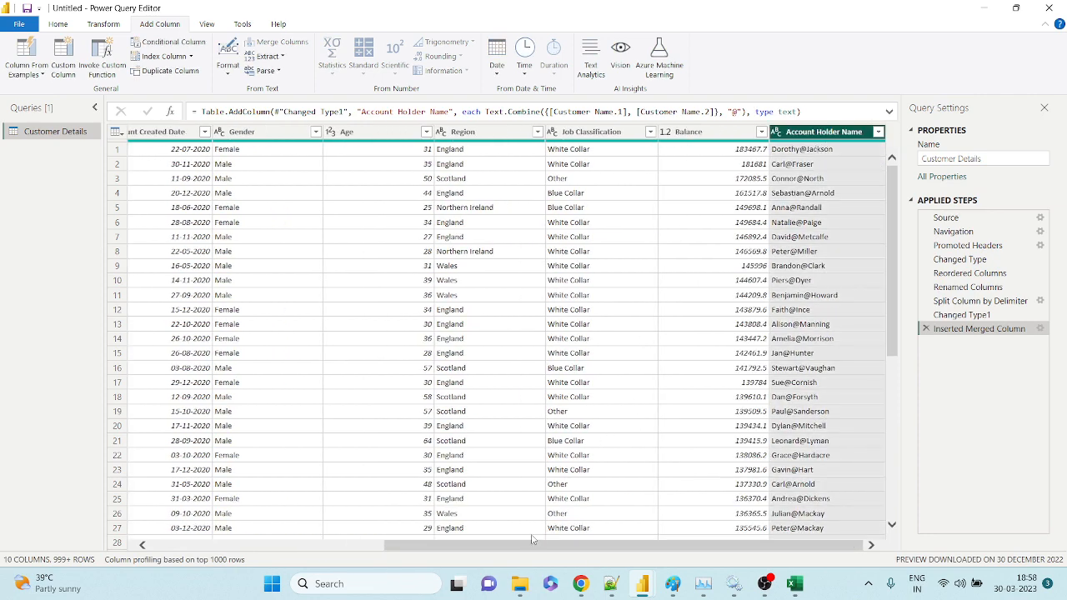
mouse_move(534, 544)
mouse_down()
mouse_move(303, 538)
mouse_move(534, 543)
mouse_up()
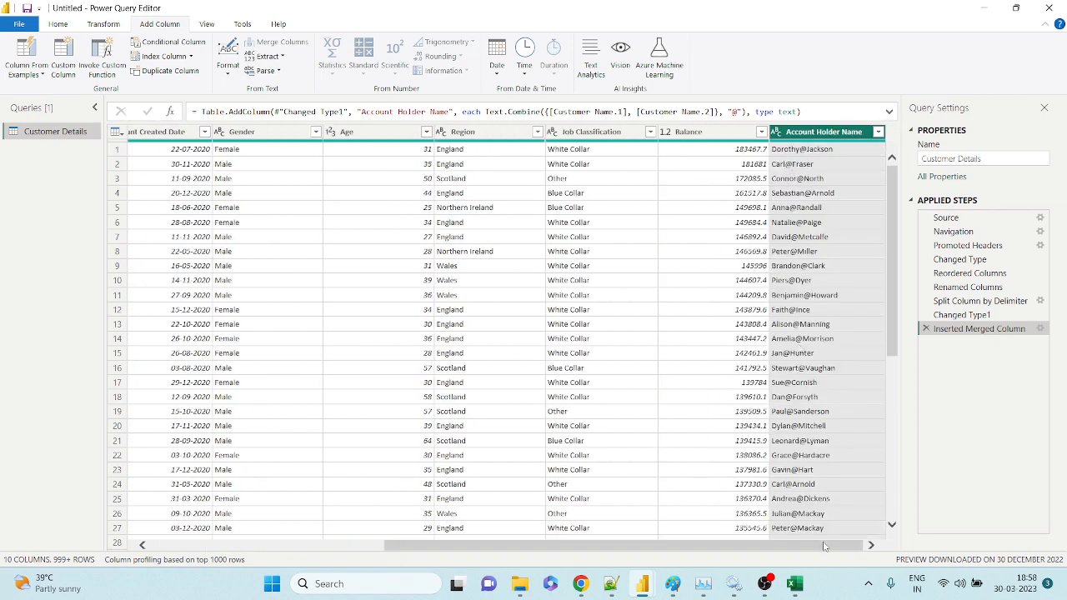
drag(823, 546, 583, 546)
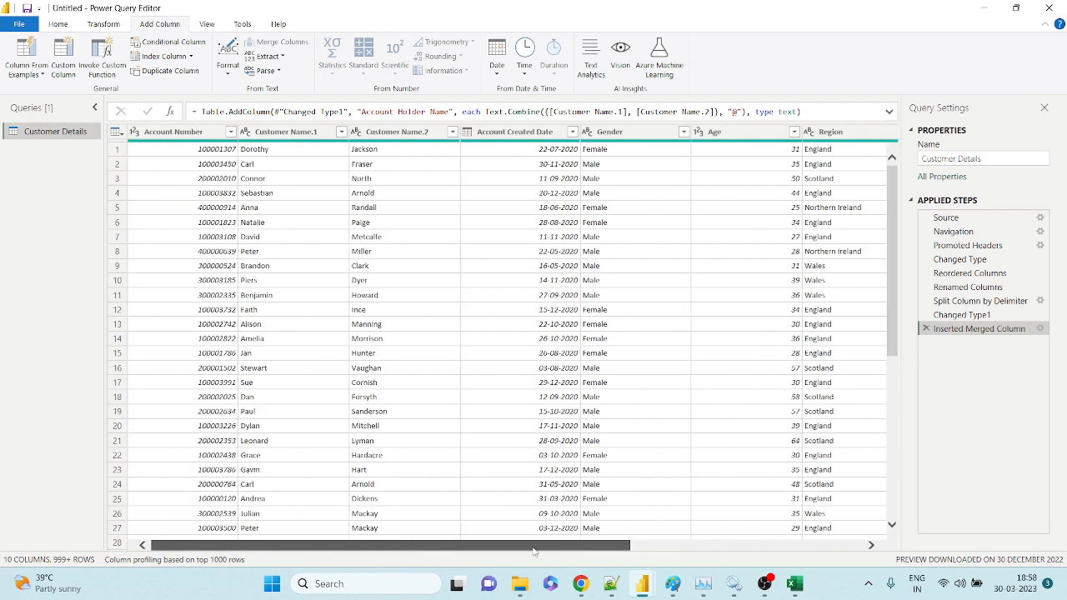
click(319, 136)
ctrl+click(385, 133)
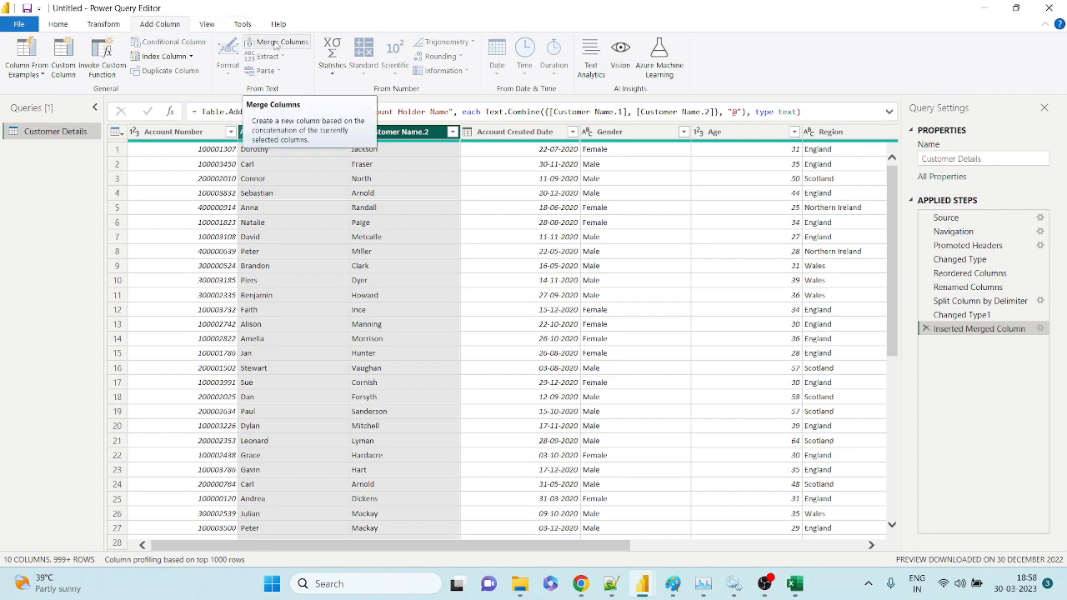
click(104, 24)
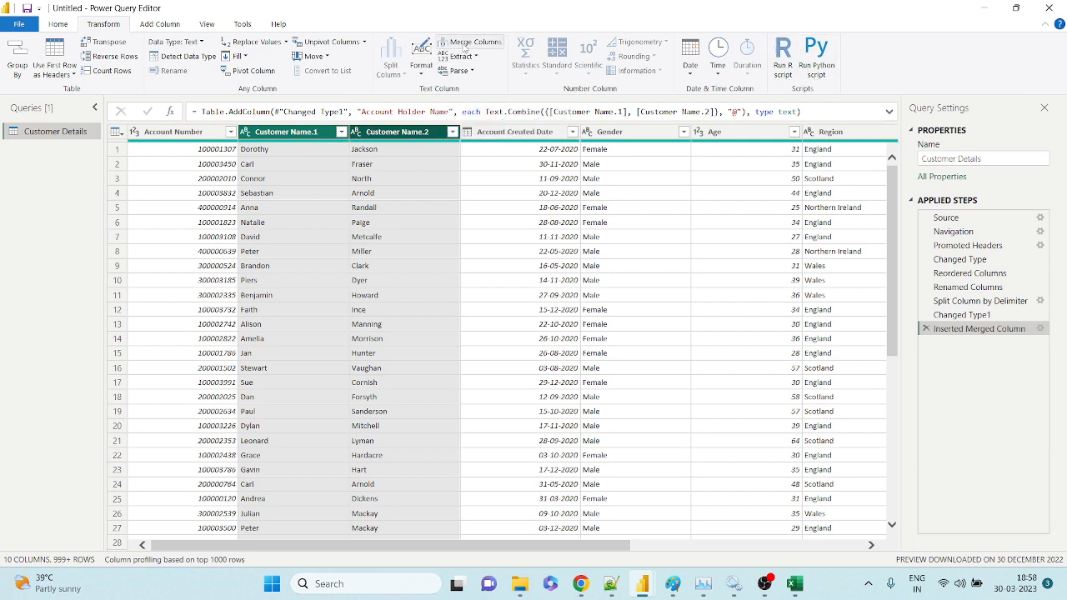
Merge the two customer name columns with a Space separator into a new column 'Transform - Merged'.
click(469, 42)
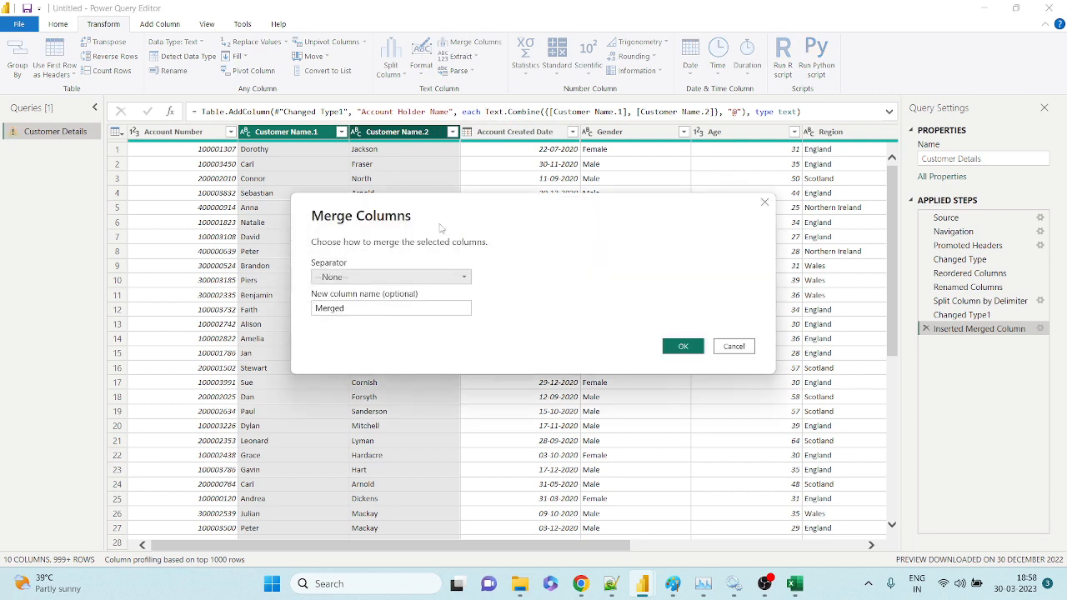
drag(460, 209, 744, 189)
click(678, 258)
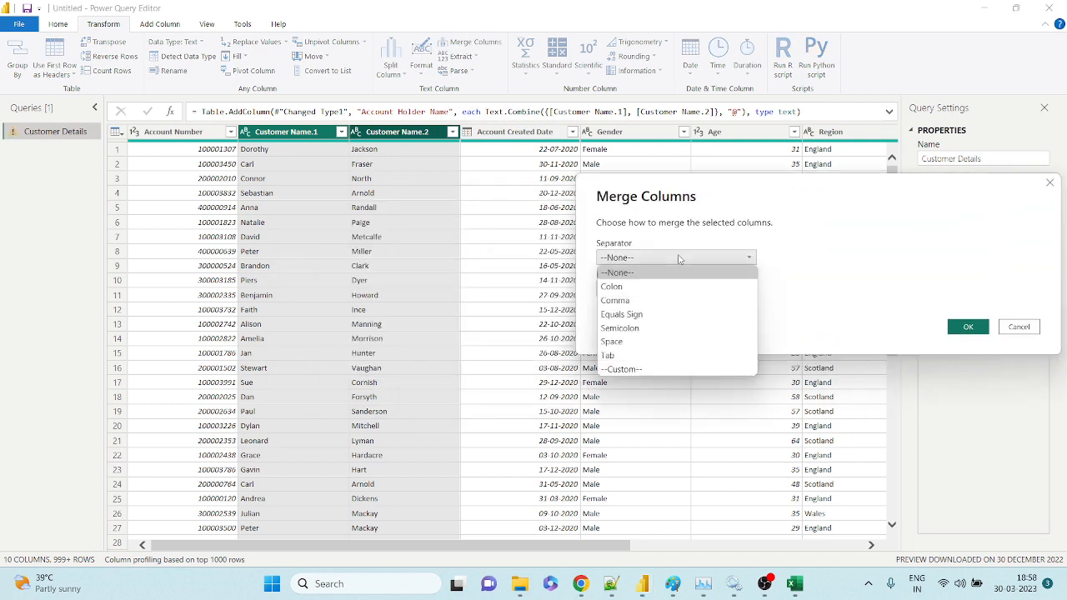
click(614, 341)
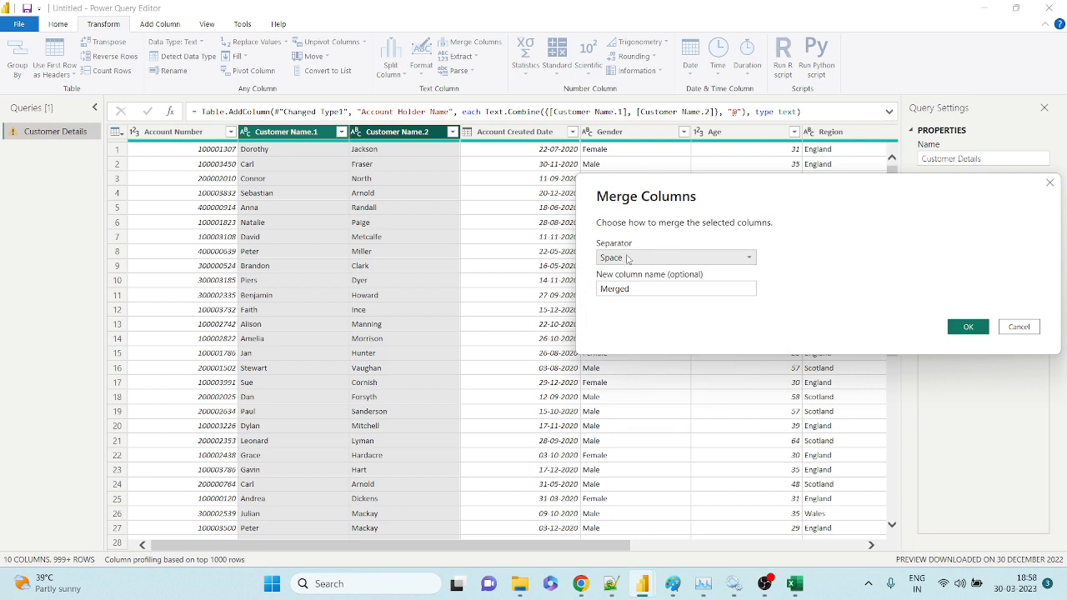
click(676, 289)
double_click(642, 290)
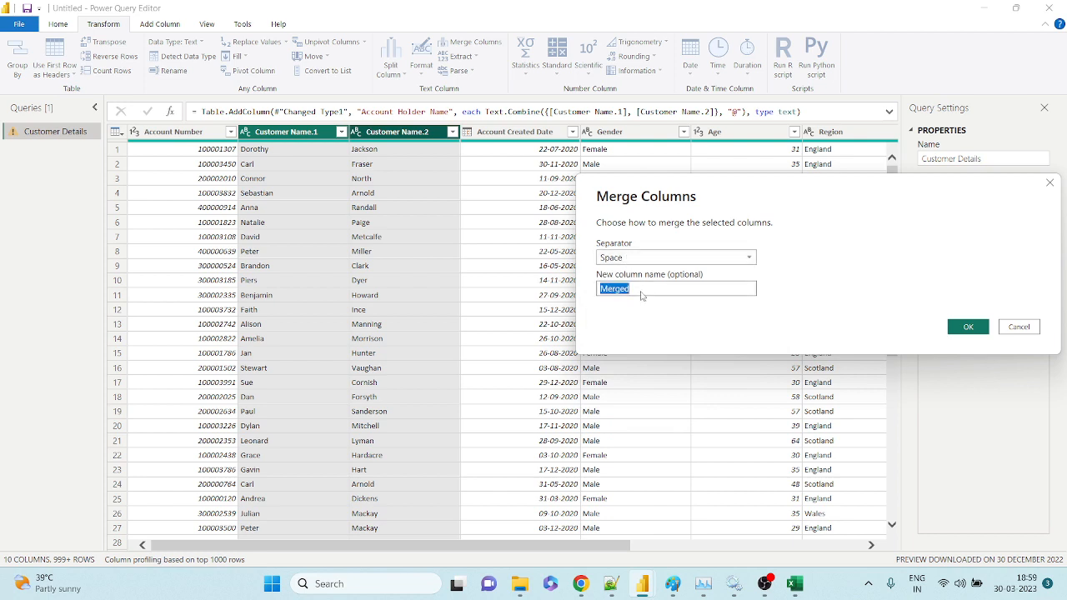
text(Transform -)
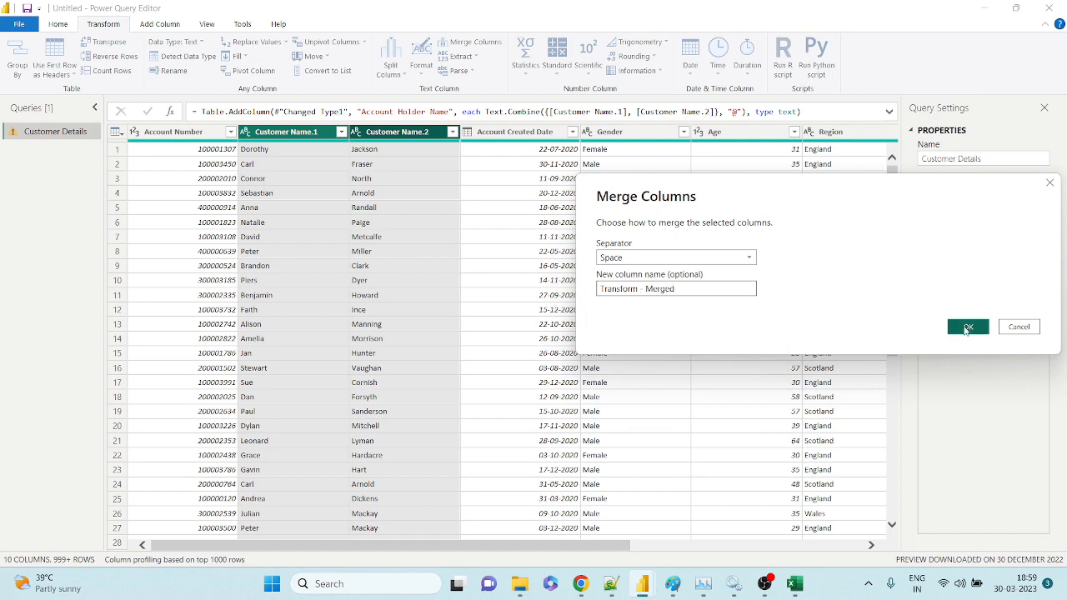
click(967, 327)
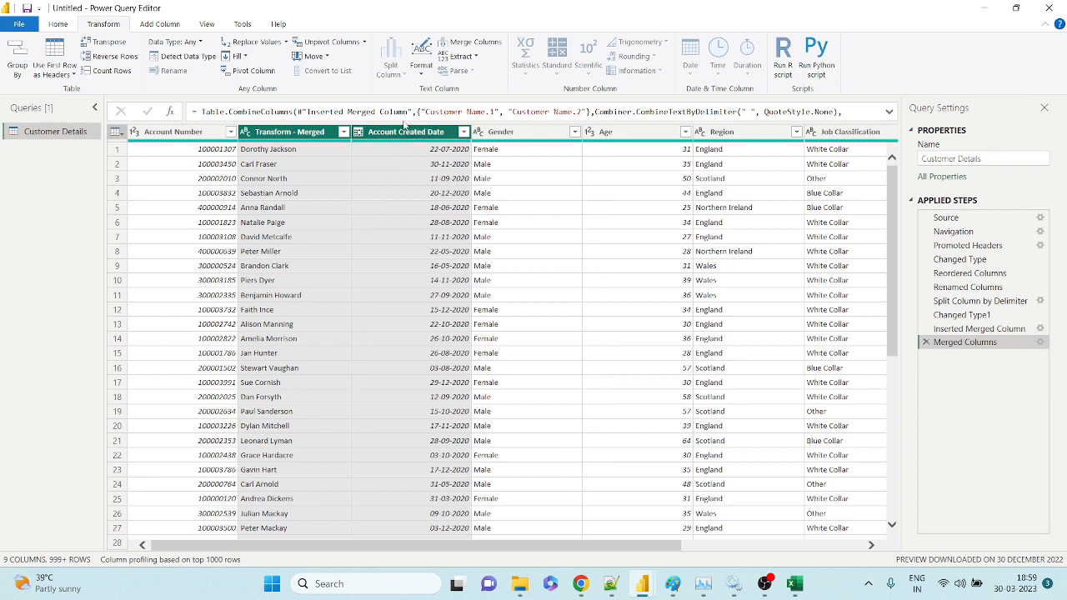
click(284, 132)
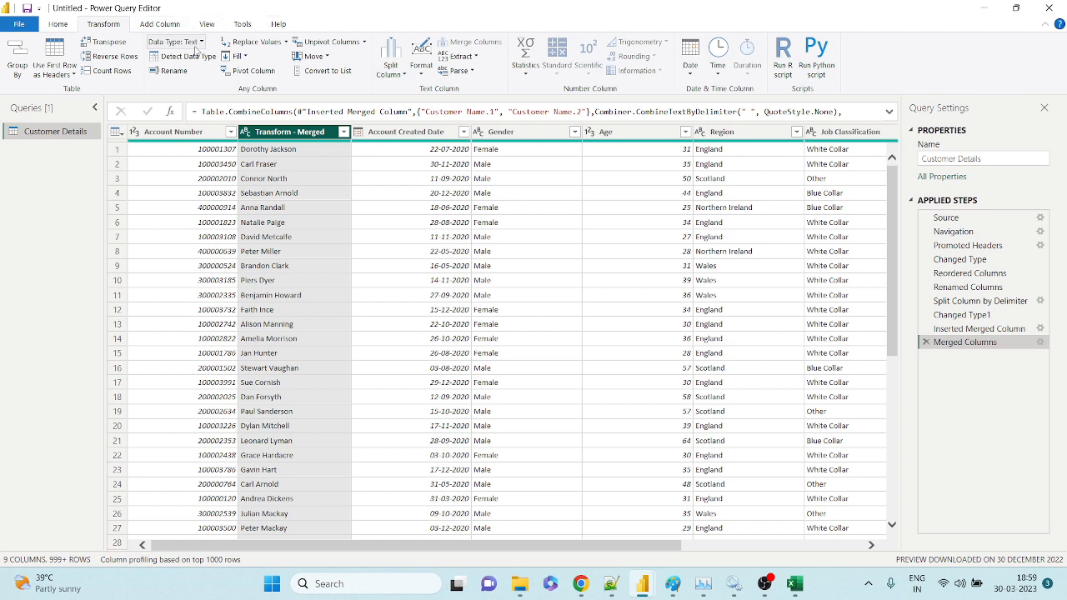
click(60, 25)
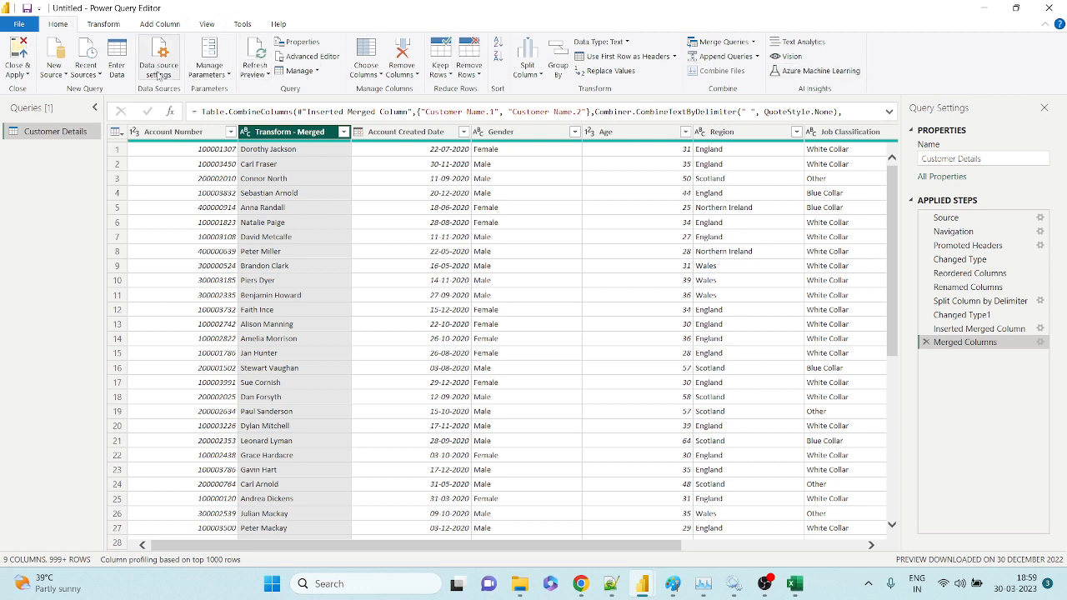
click(105, 25)
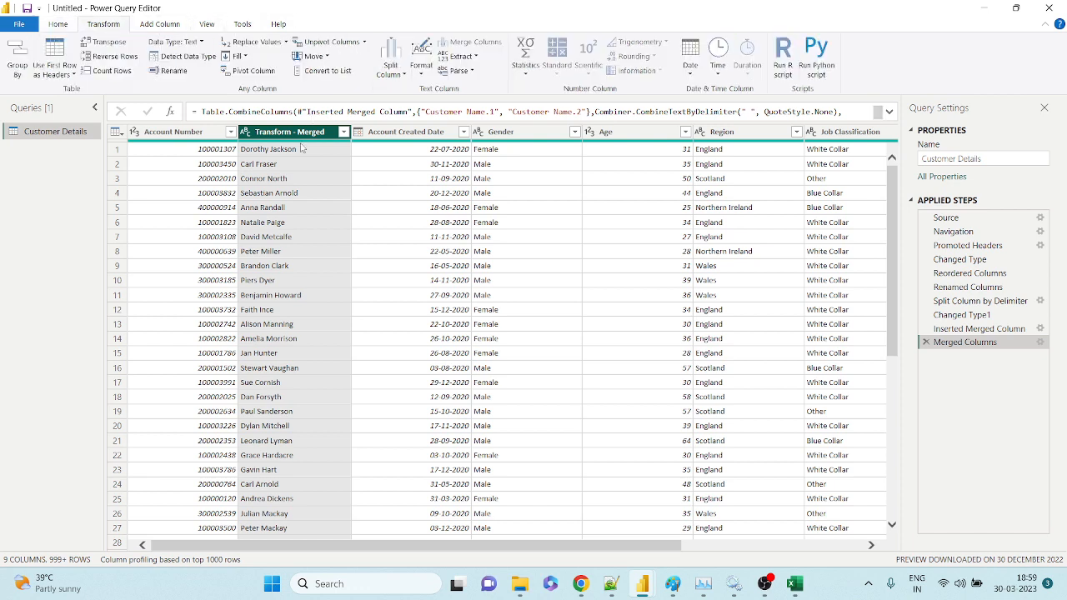
click(475, 56)
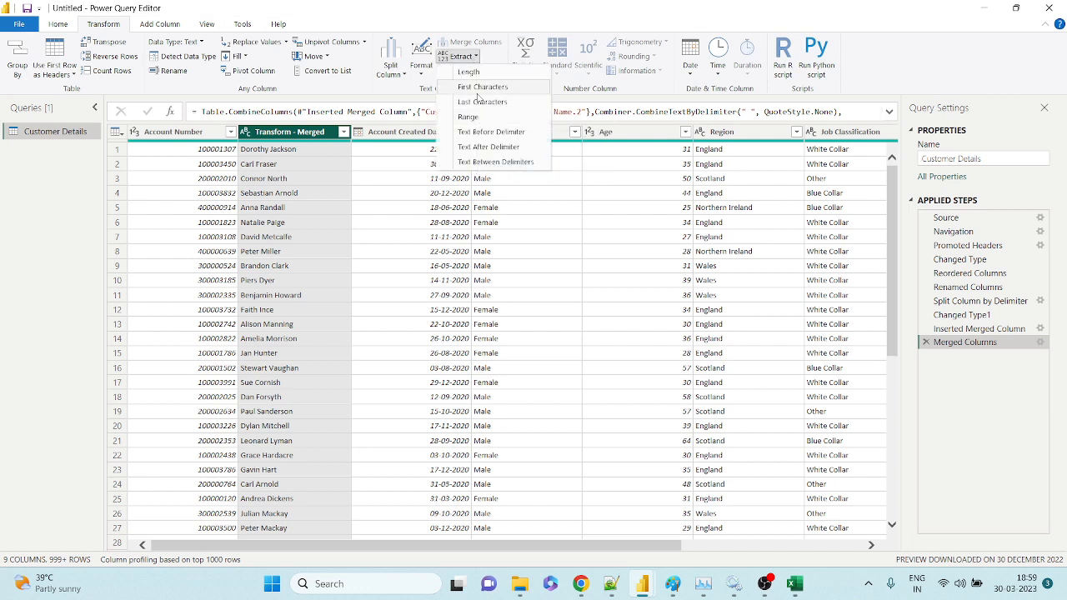
click(485, 160)
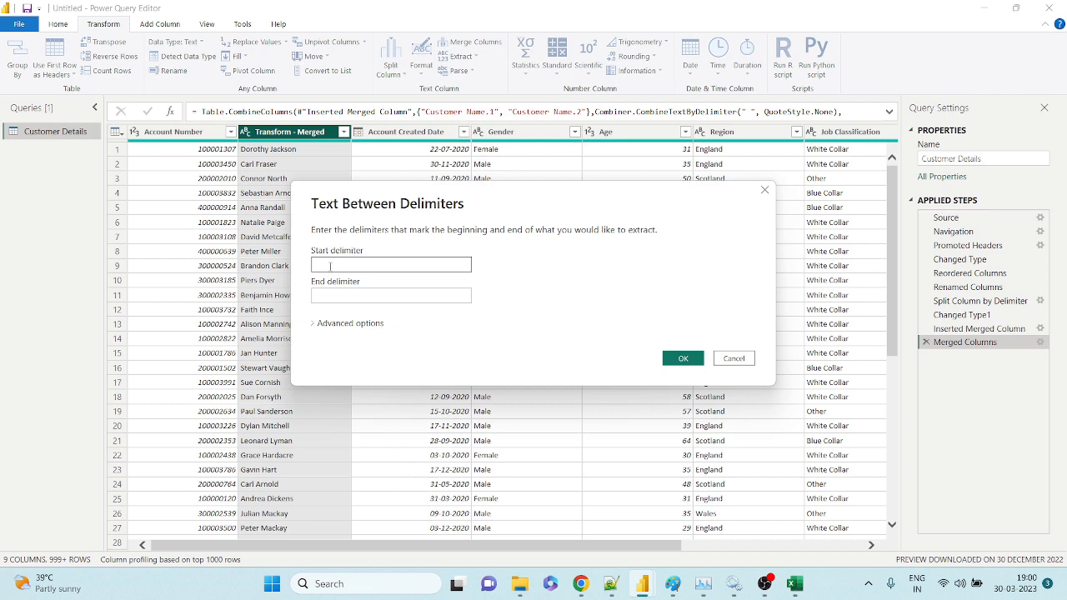
drag(339, 205, 476, 205)
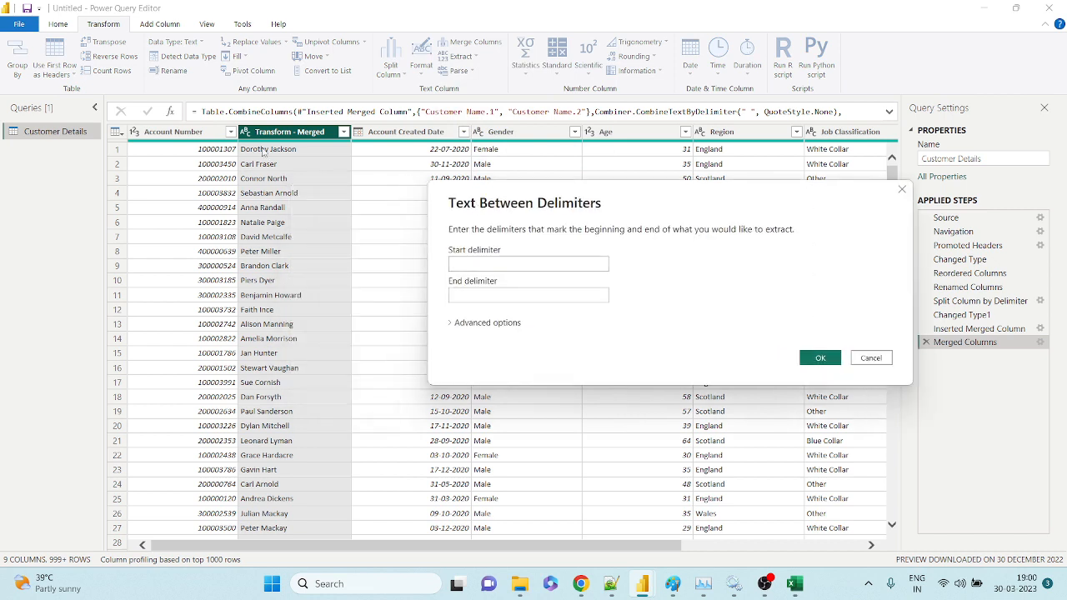
click(488, 267)
click(504, 293)
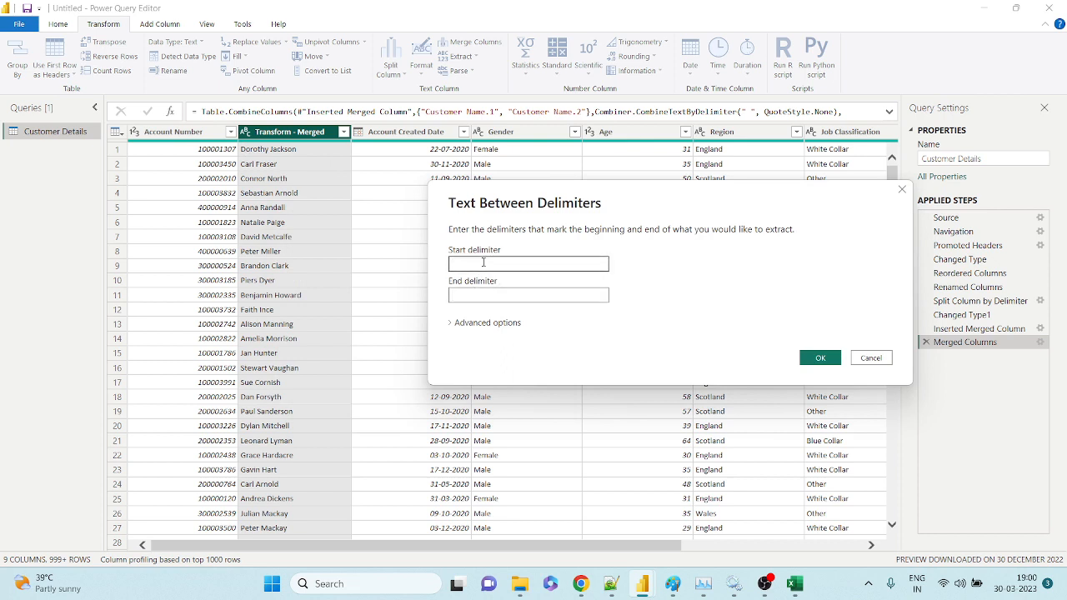
click(512, 297)
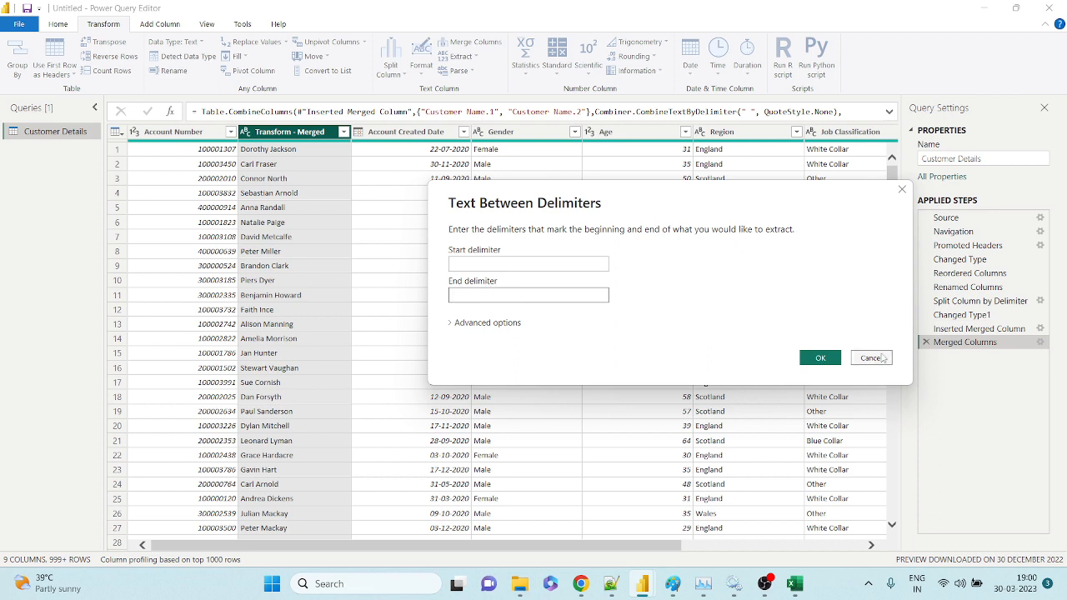
click(504, 261)
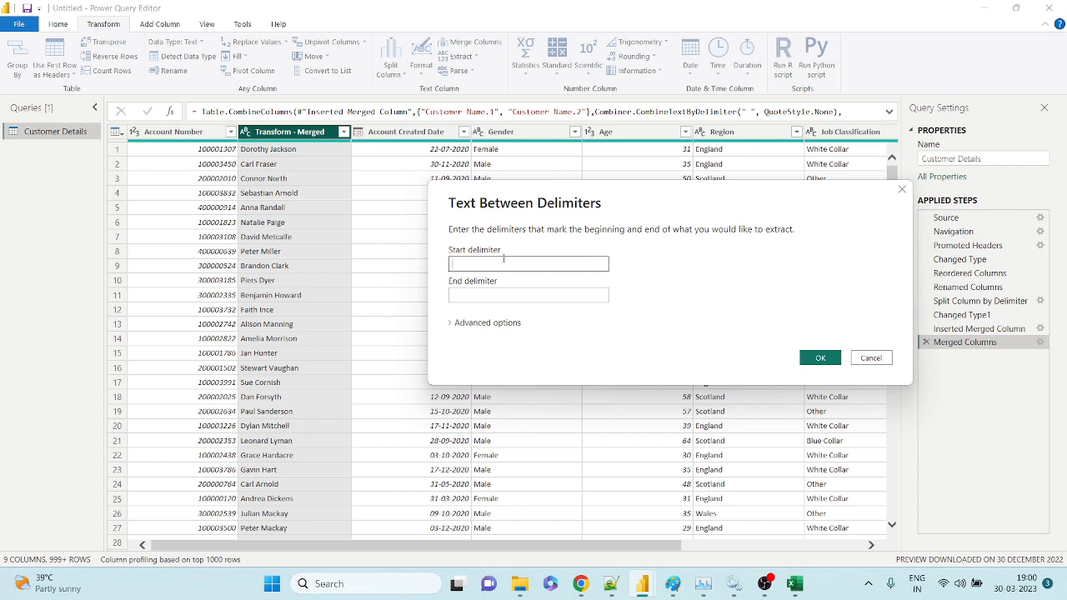
click(491, 292)
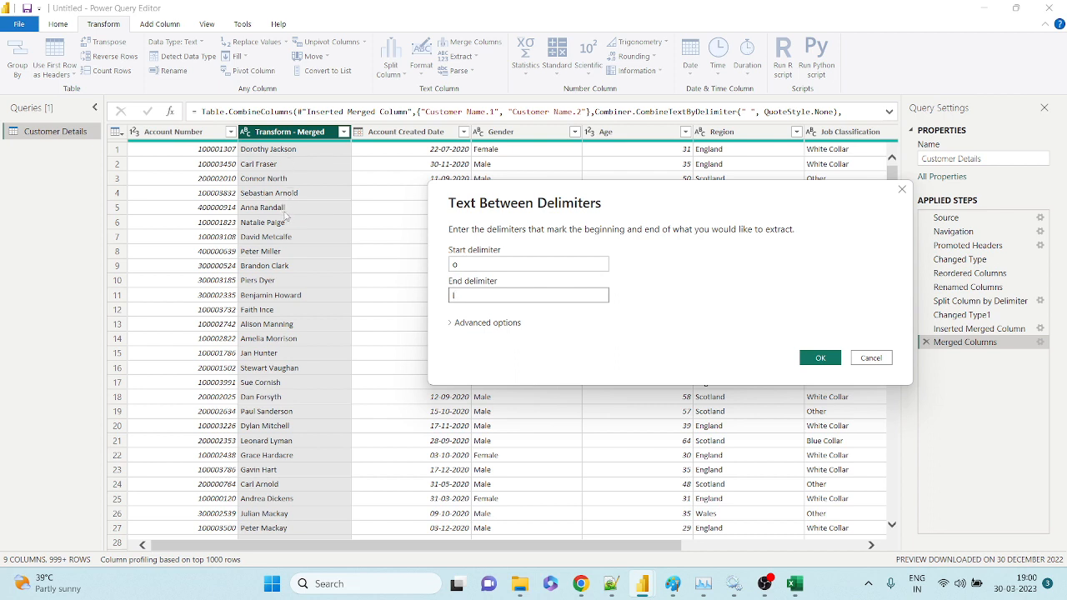
click(821, 359)
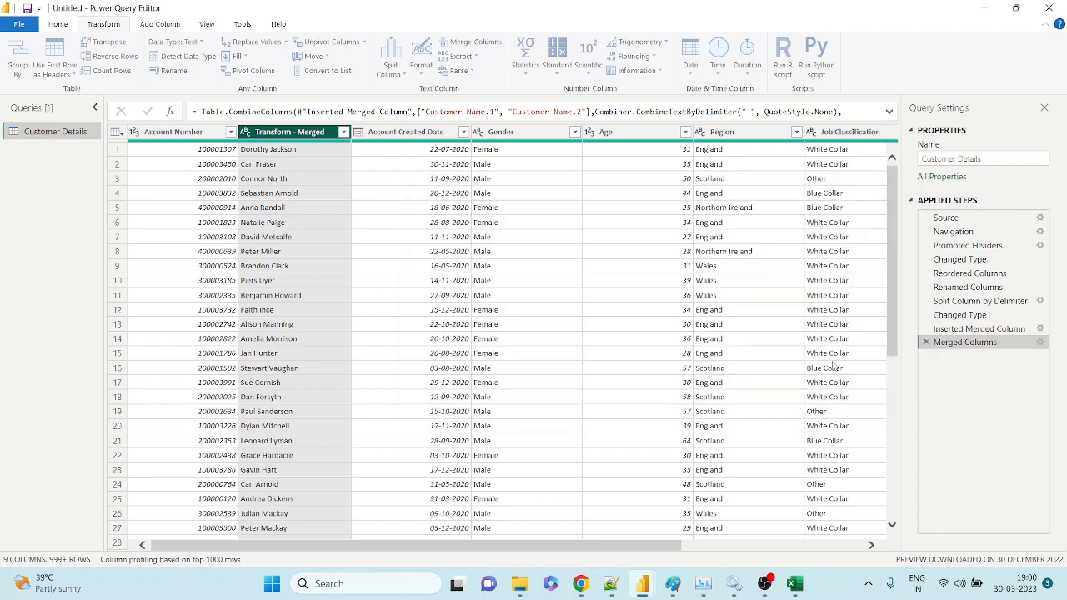
drag(650, 545, 833, 546)
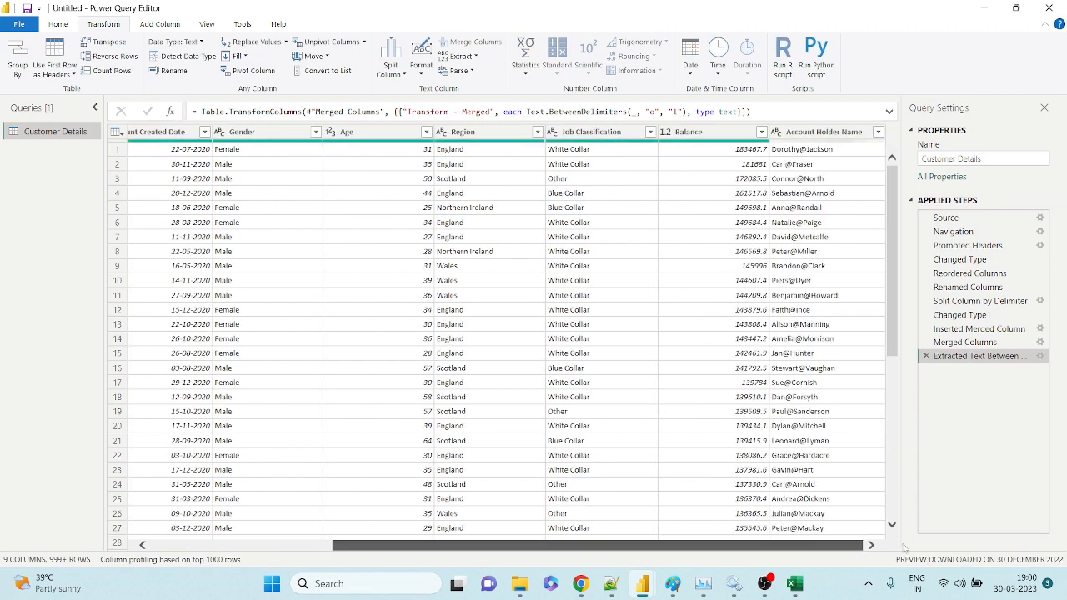
drag(670, 545, 488, 542)
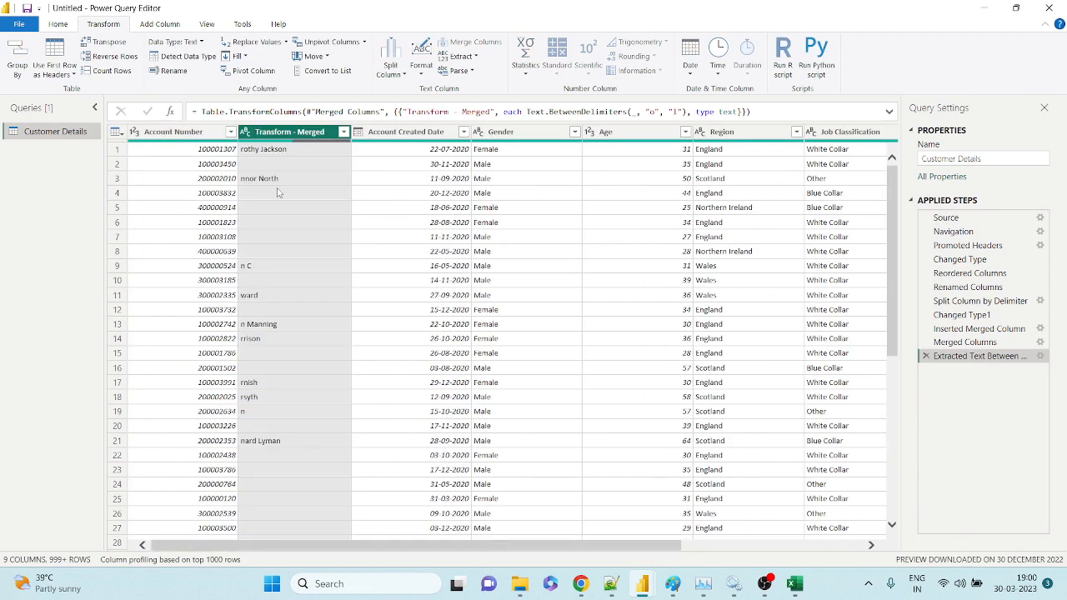
scroll(260, 185, down, 3)
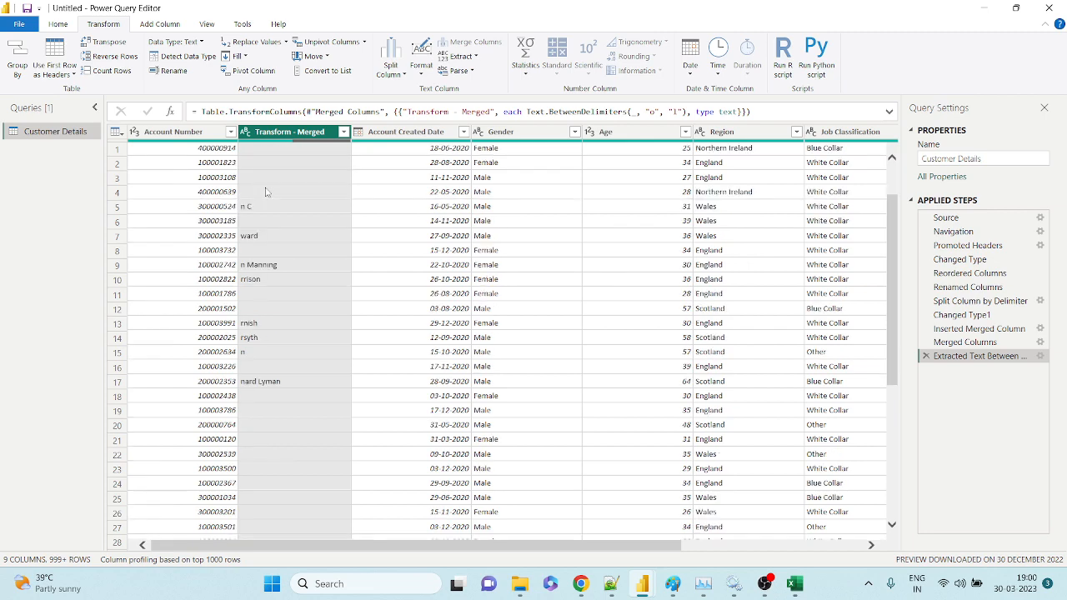
scroll(267, 192, up, 3)
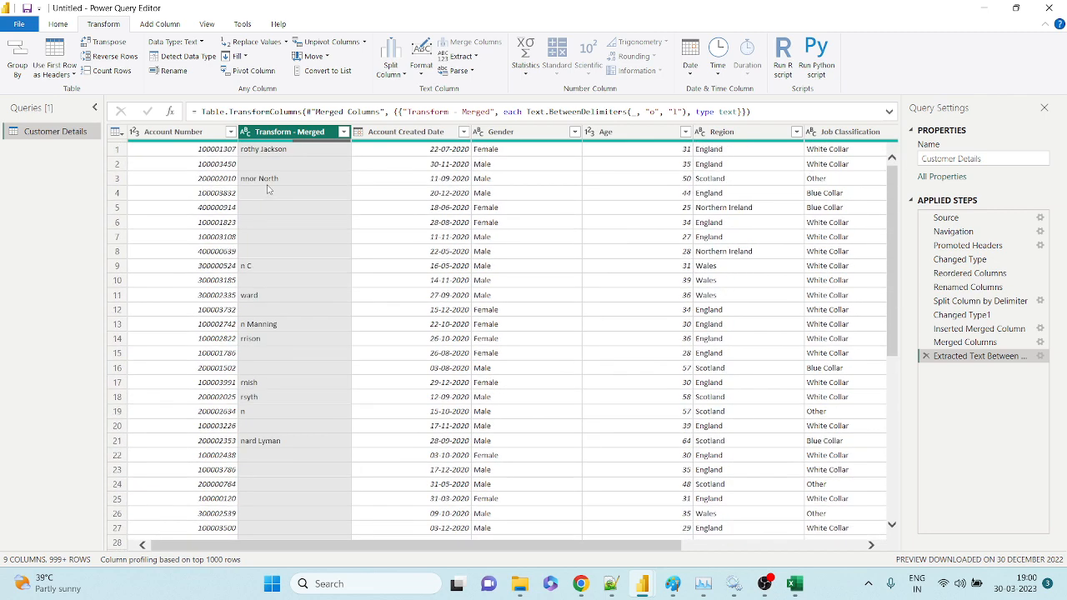
click(923, 357)
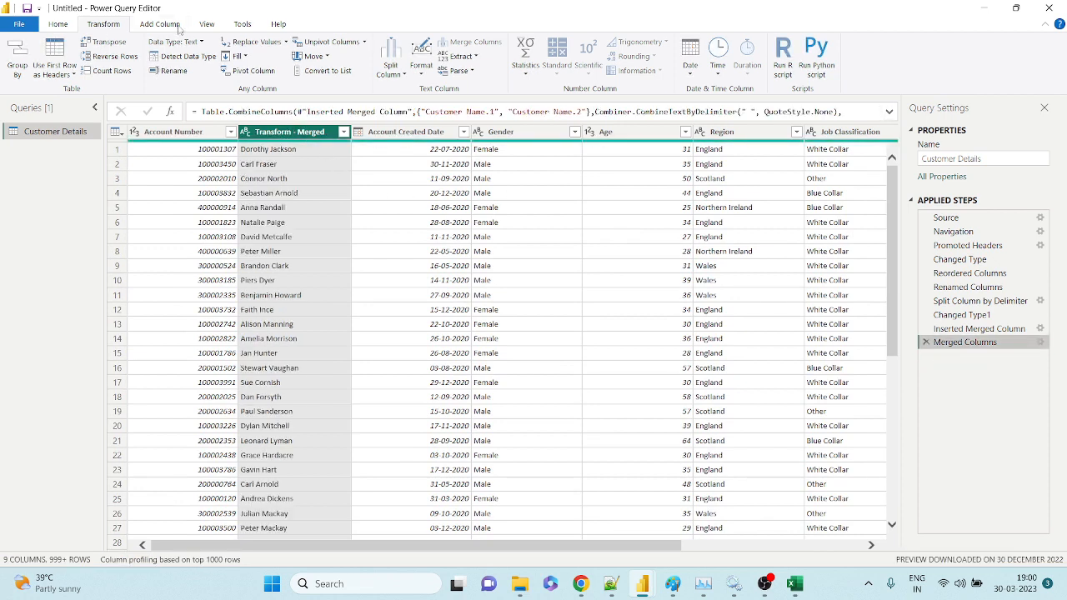
Add a Text Between Delimiters column taking text between 'd' and 'm' from Transform - Merged.
click(162, 24)
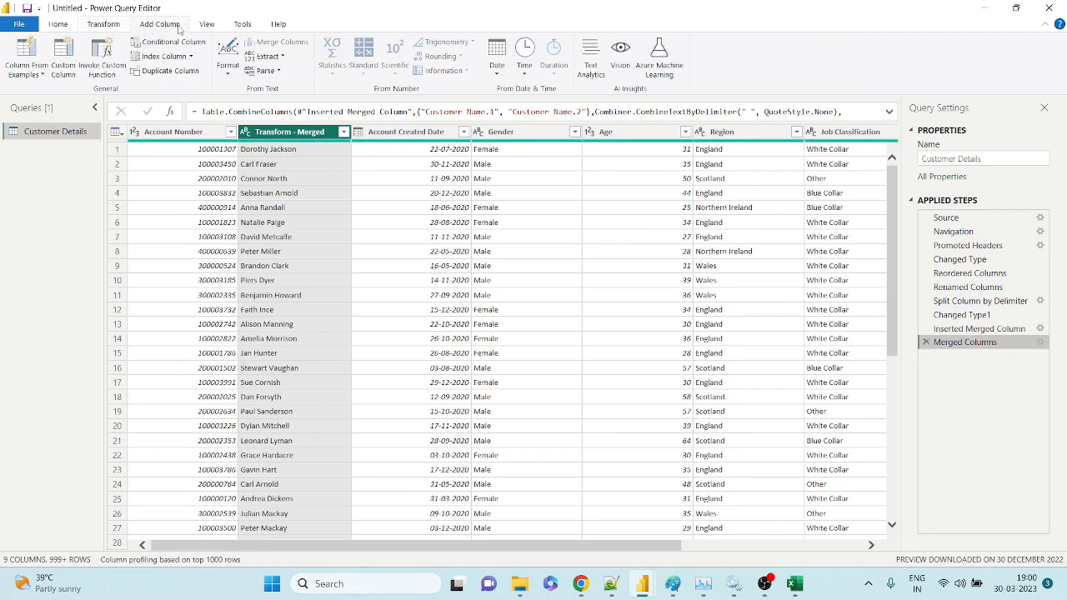
click(282, 57)
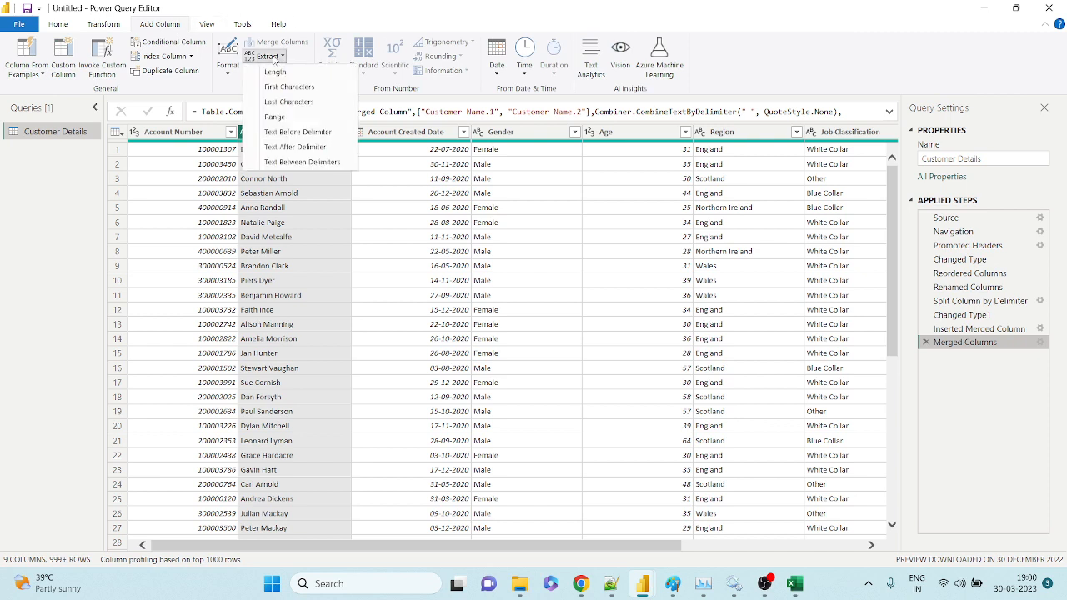
click(293, 162)
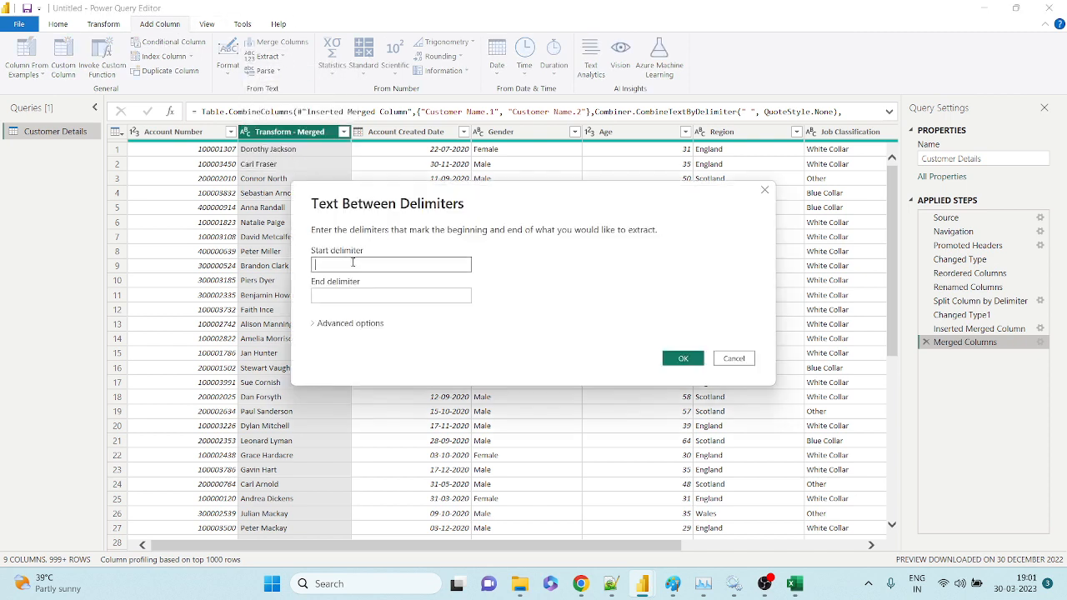
text(d)
click(342, 296)
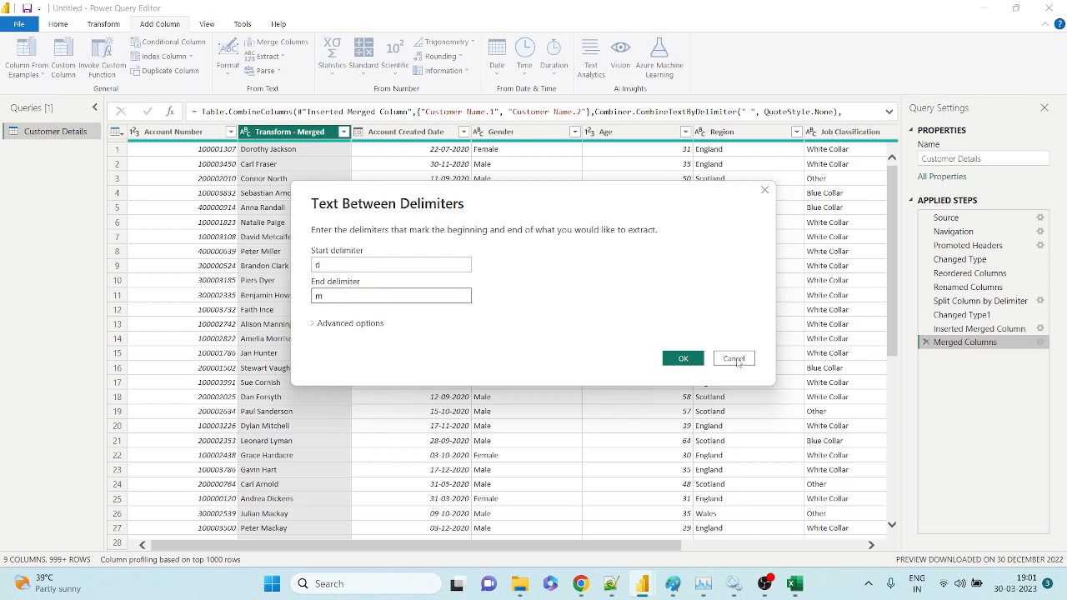
click(690, 358)
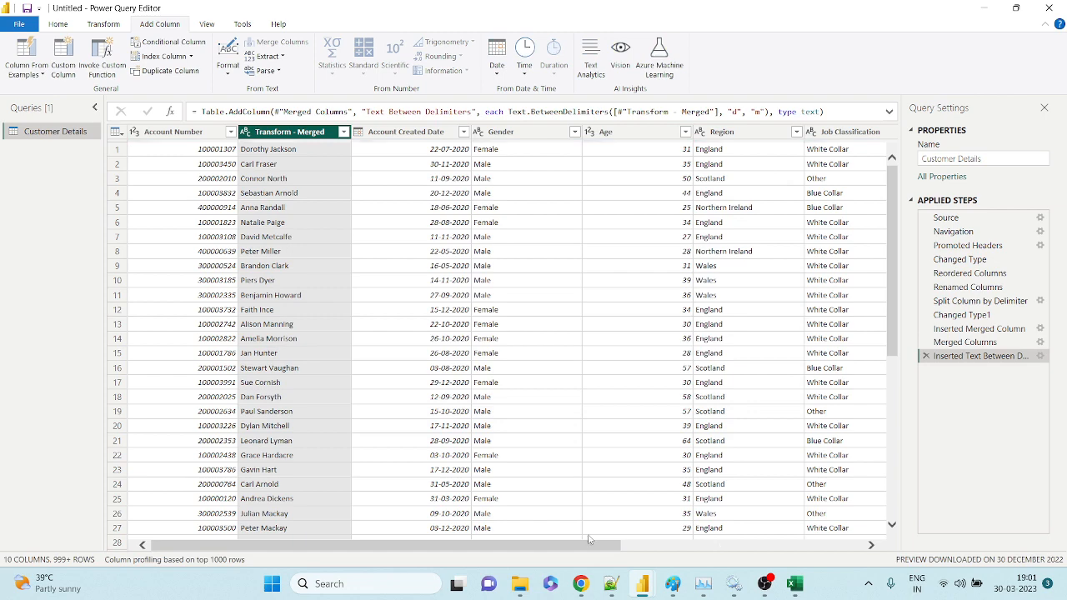
Move the Text Between Delimiters column to sit right after Transform - Merged.
drag(573, 549, 814, 549)
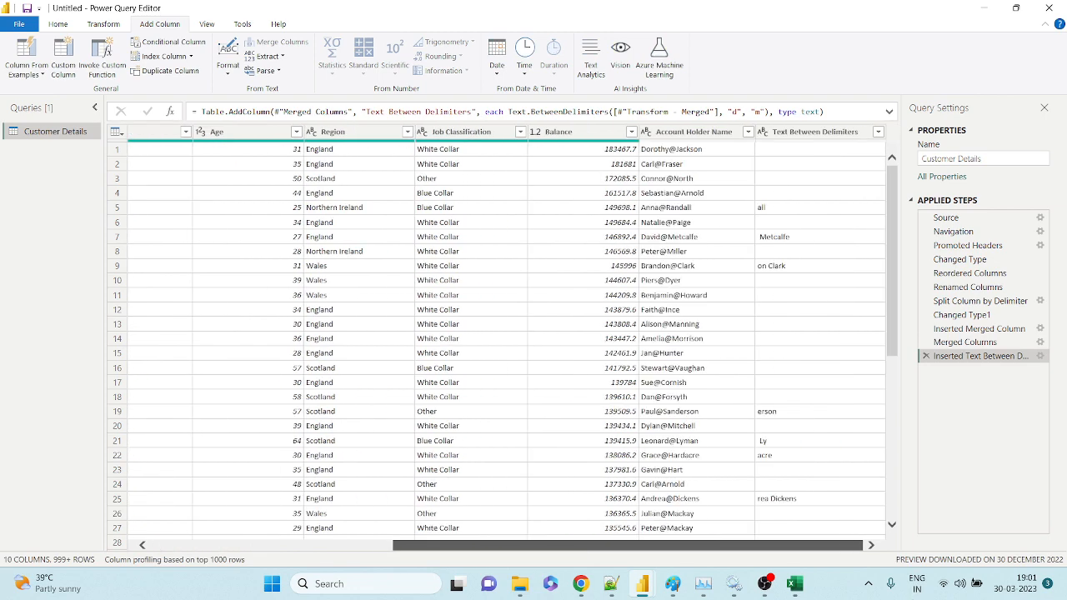
drag(800, 134, 221, 135)
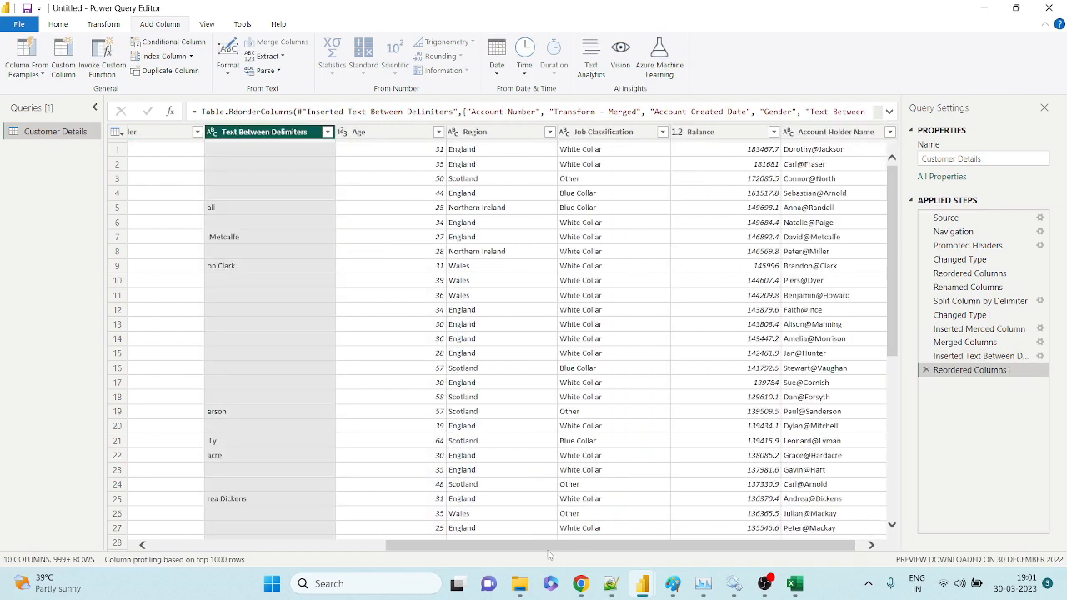
drag(613, 133, 399, 147)
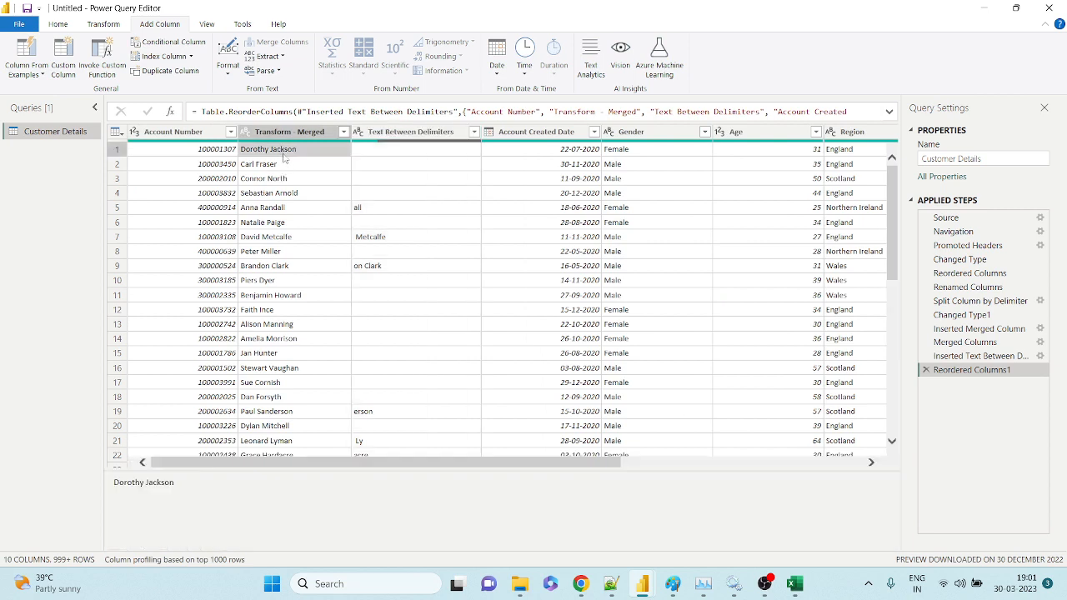
Check the merged full names in rows 1, 5, 7, 9 and 19, then delete the Reordered Columns1 step.
click(285, 157)
click(289, 212)
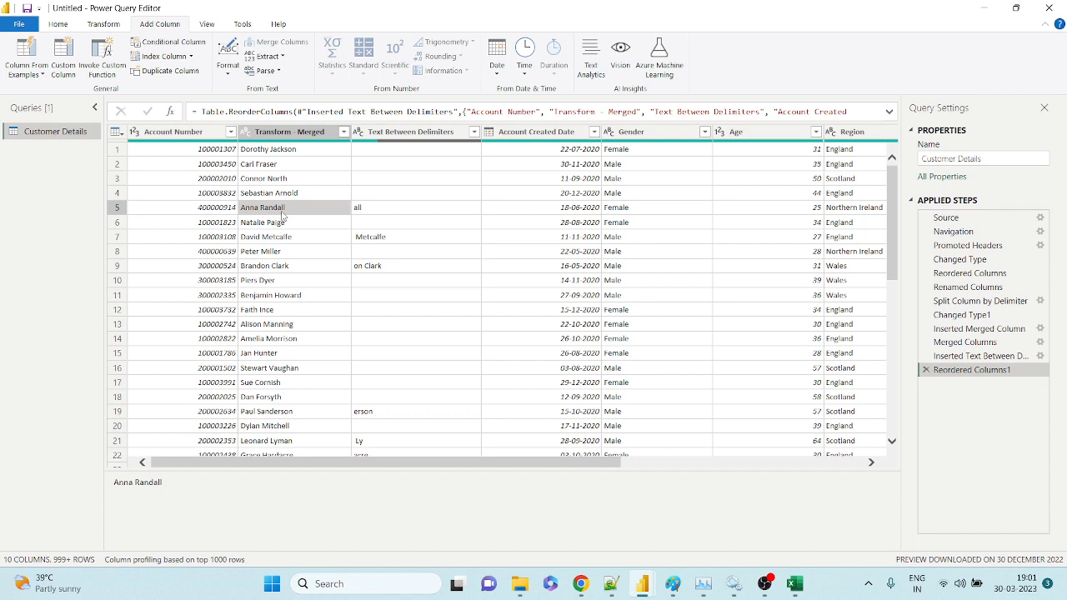
click(289, 240)
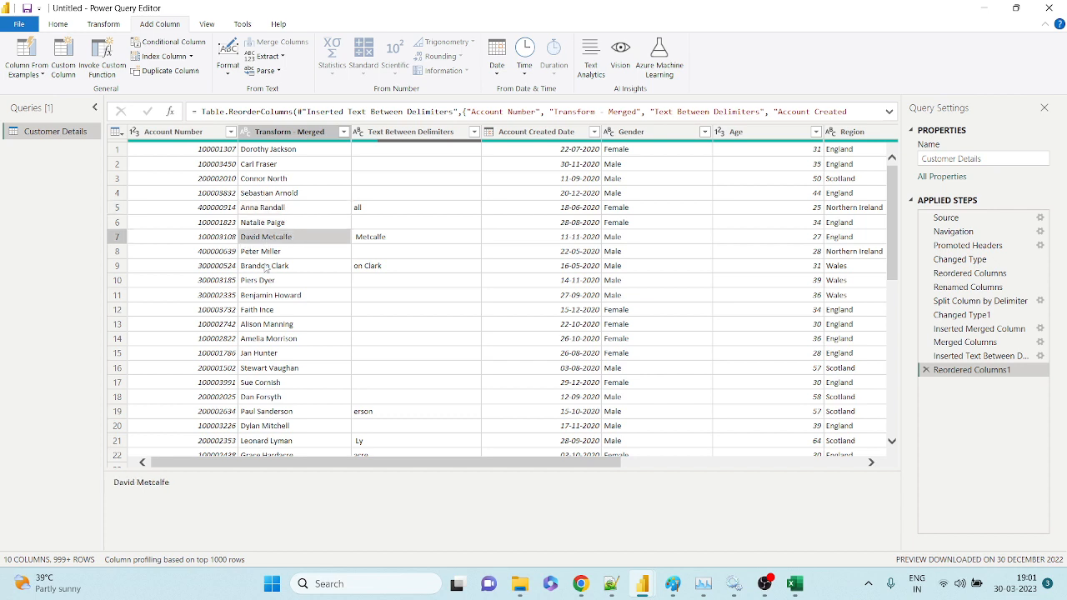
click(267, 267)
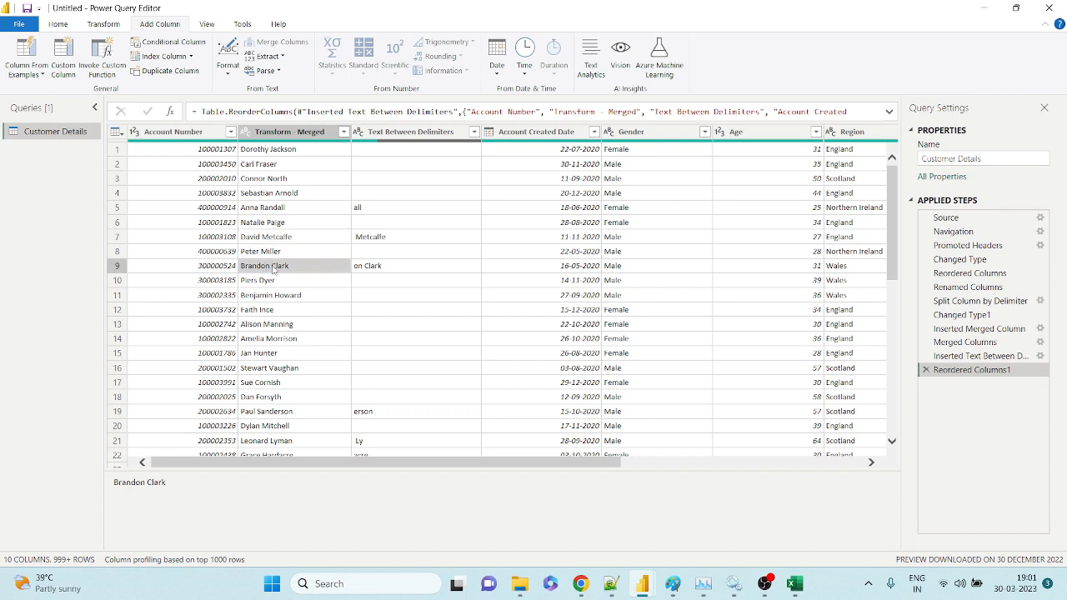
click(304, 414)
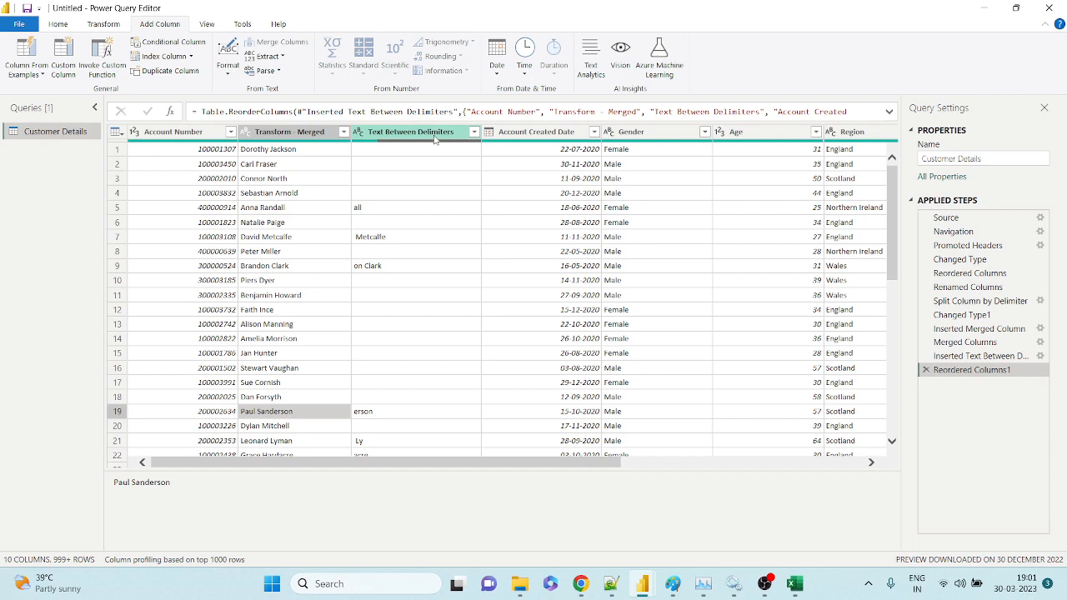
click(434, 133)
click(925, 369)
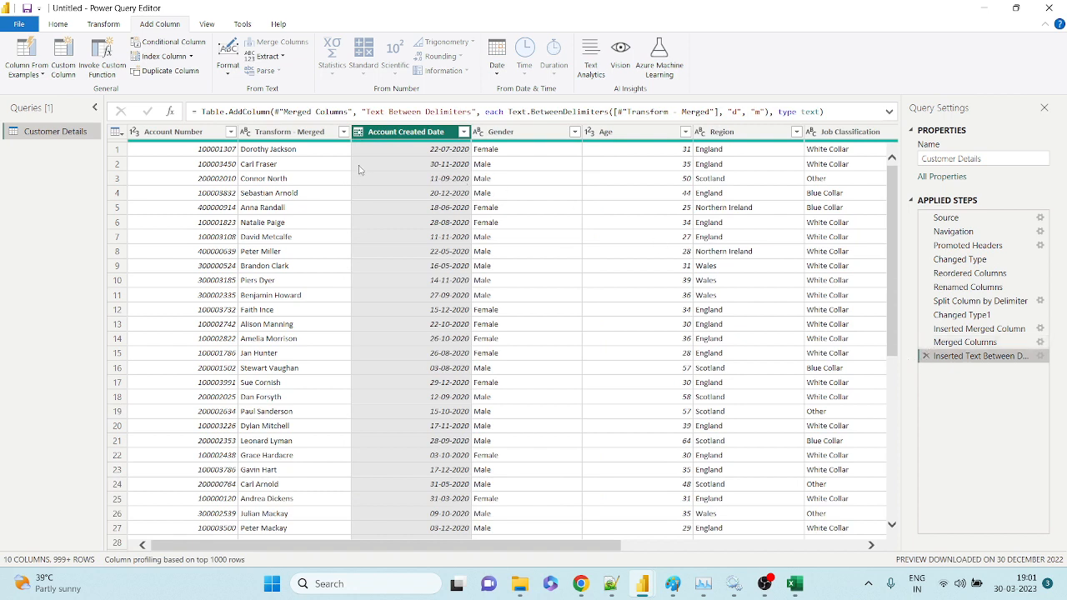
Delete the Text Between Delimiters, Merged Columns, Inserted Merged Column, Changed Type1 and Split Column steps.
click(925, 356)
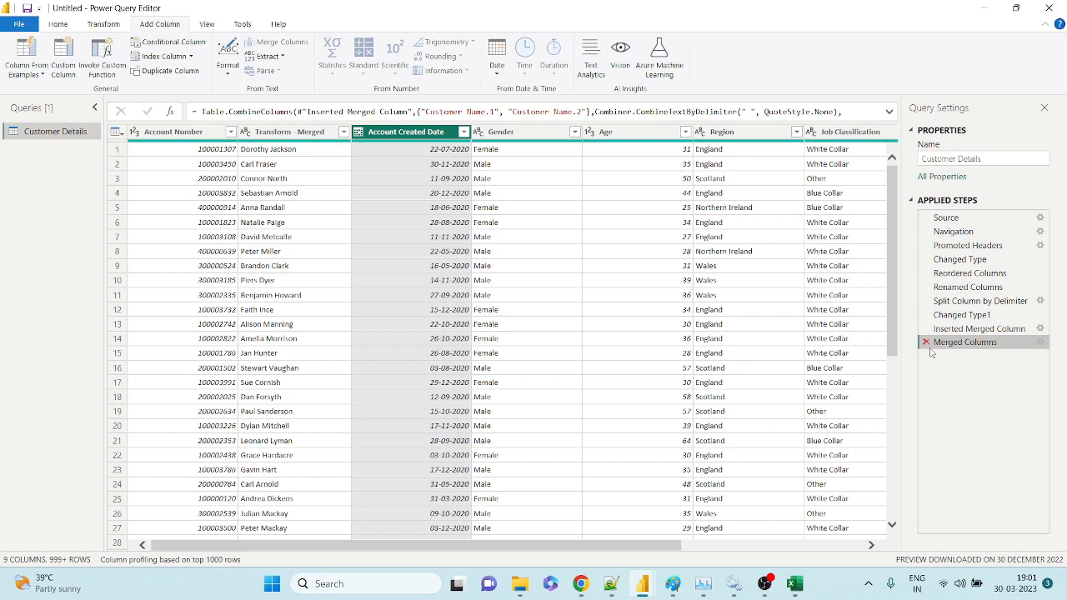
click(925, 342)
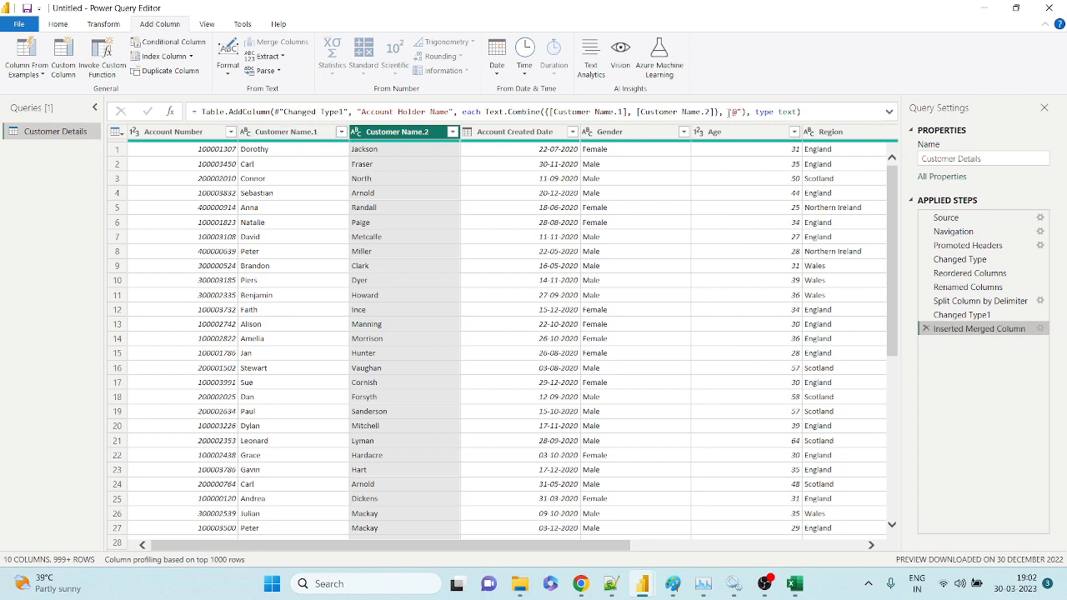
click(925, 329)
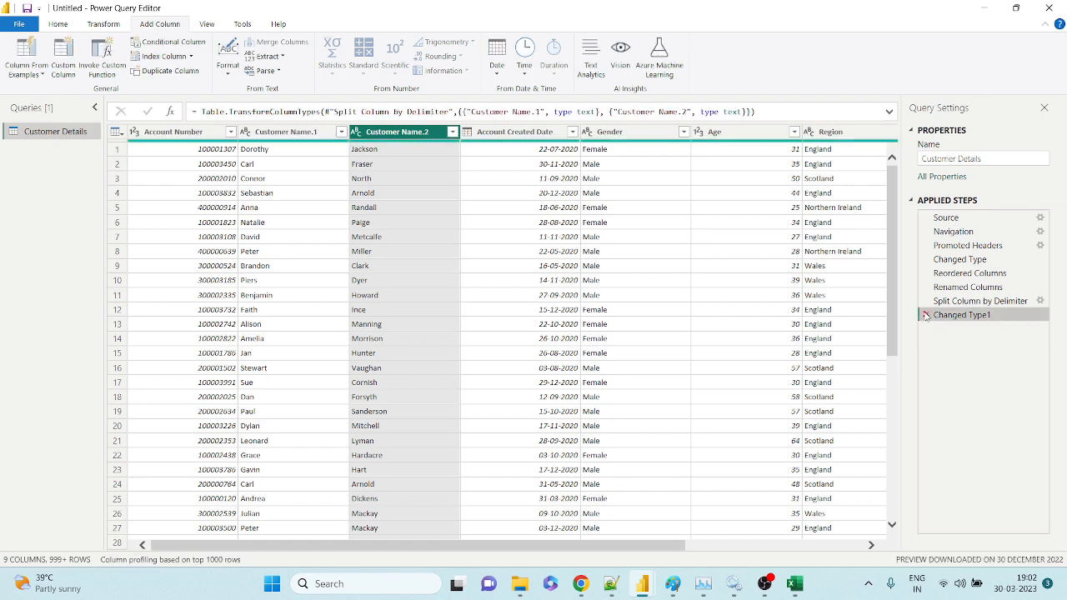
click(926, 314)
click(925, 301)
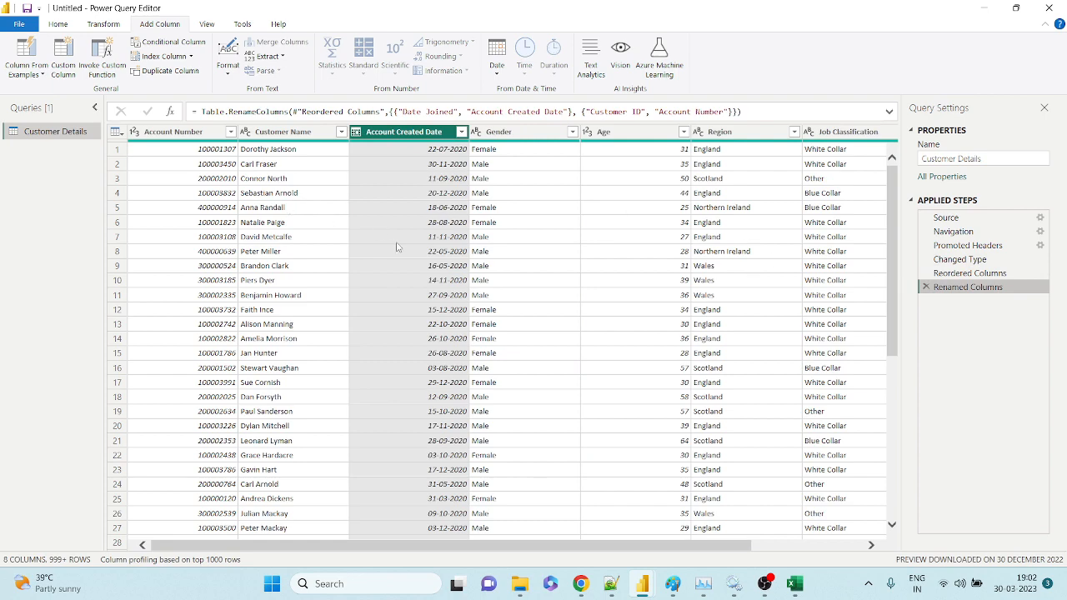
drag(714, 546, 867, 550)
scroll(738, 410, down, 4)
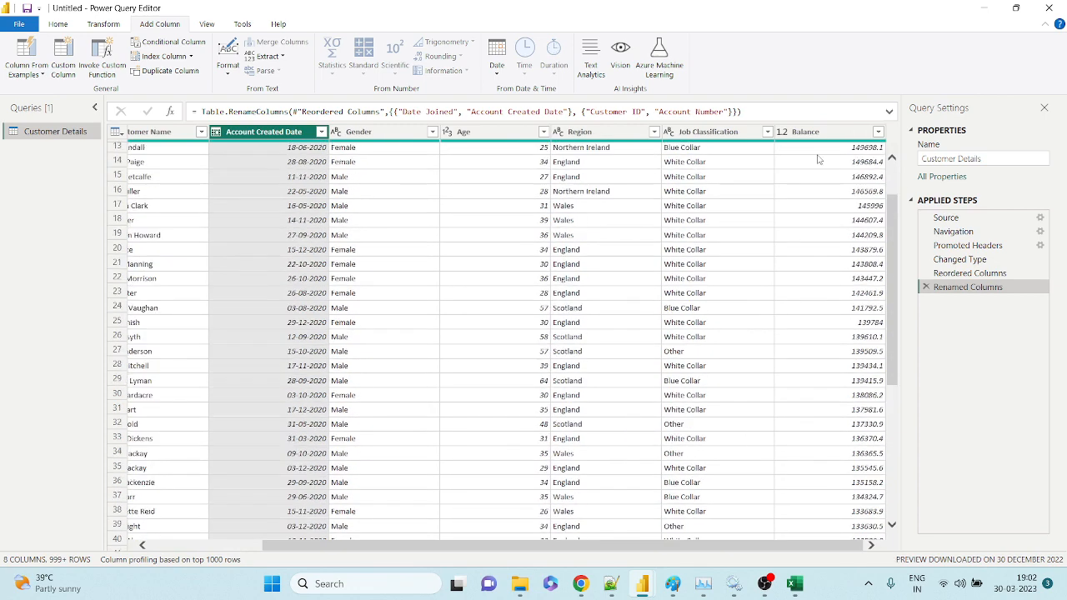
scroll(819, 159, up, 4)
click(770, 135)
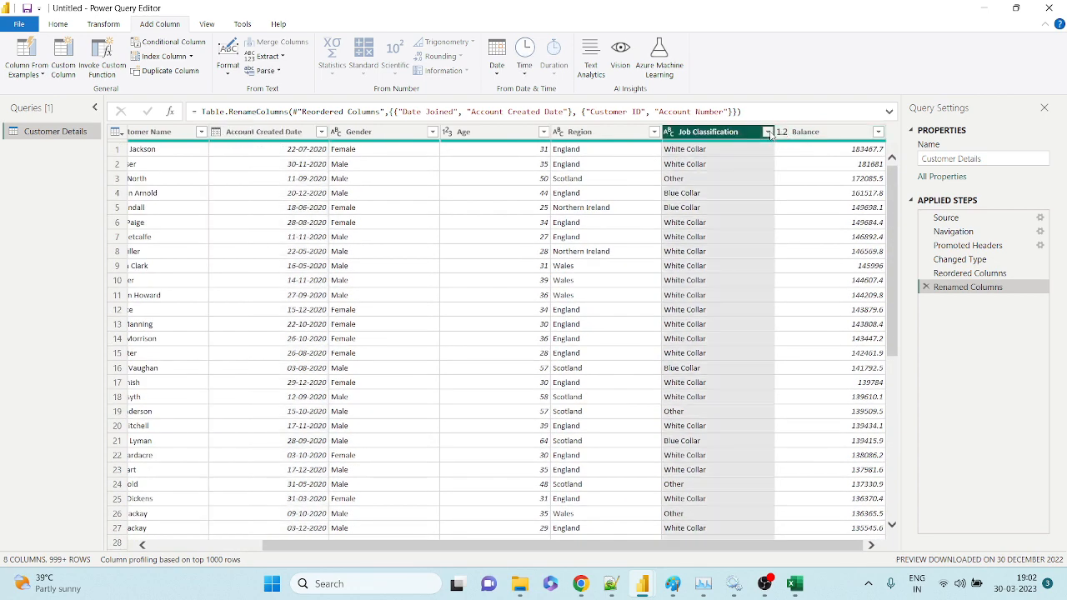
click(767, 132)
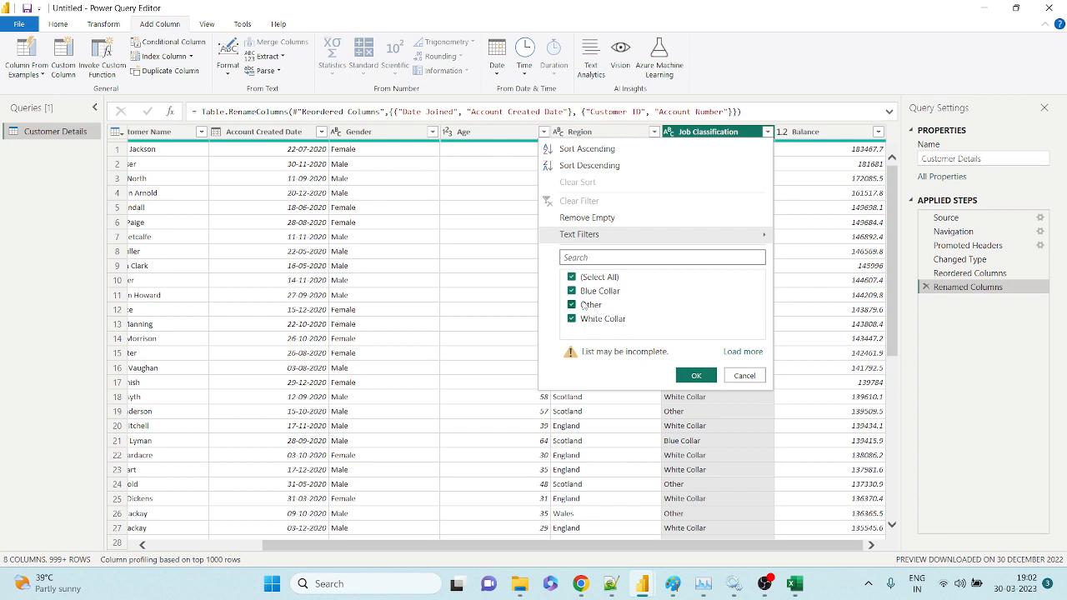
click(737, 377)
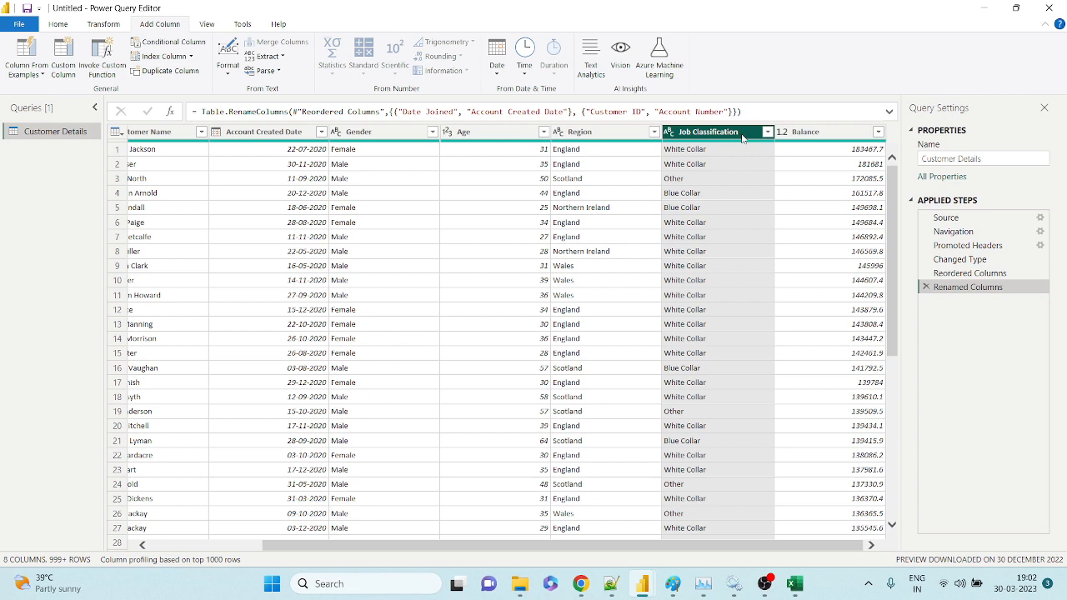
Open Replace Values from the Job Classification column's context menu.
right_click(742, 138)
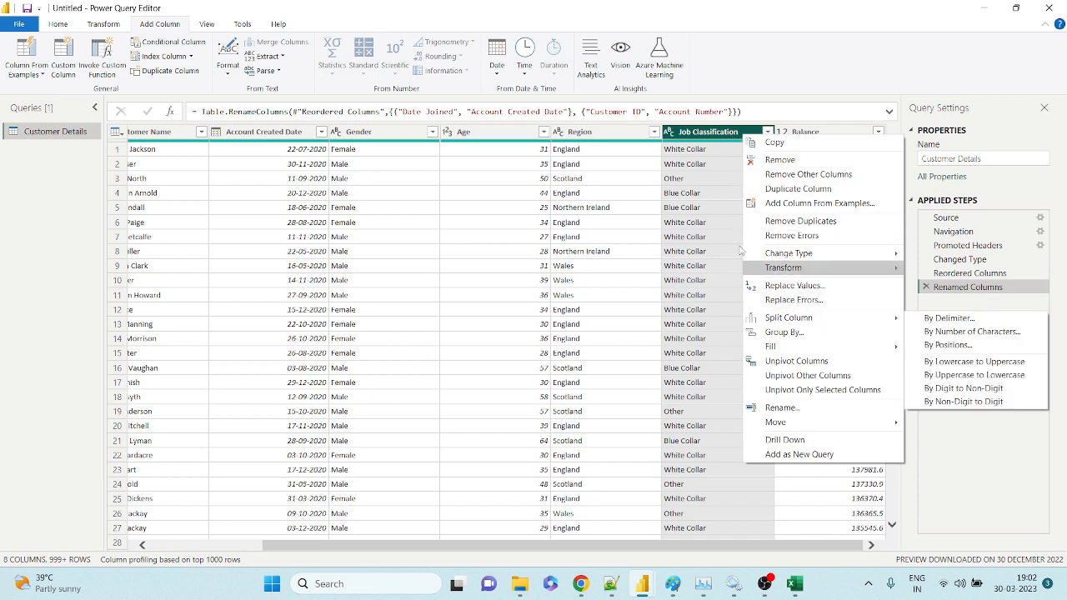
right_click(688, 133)
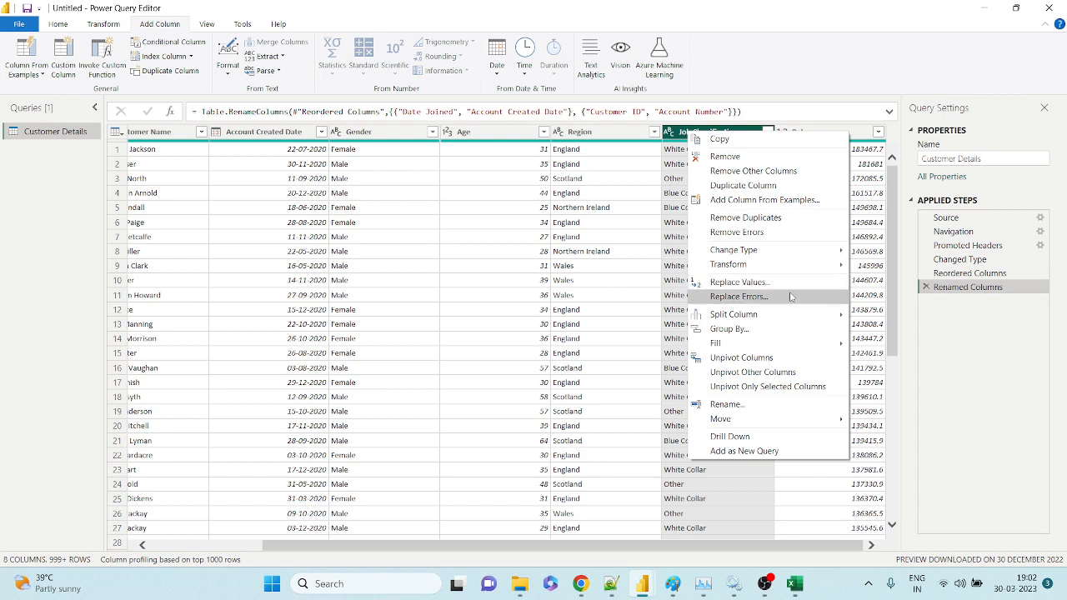
mouse_move(792, 317)
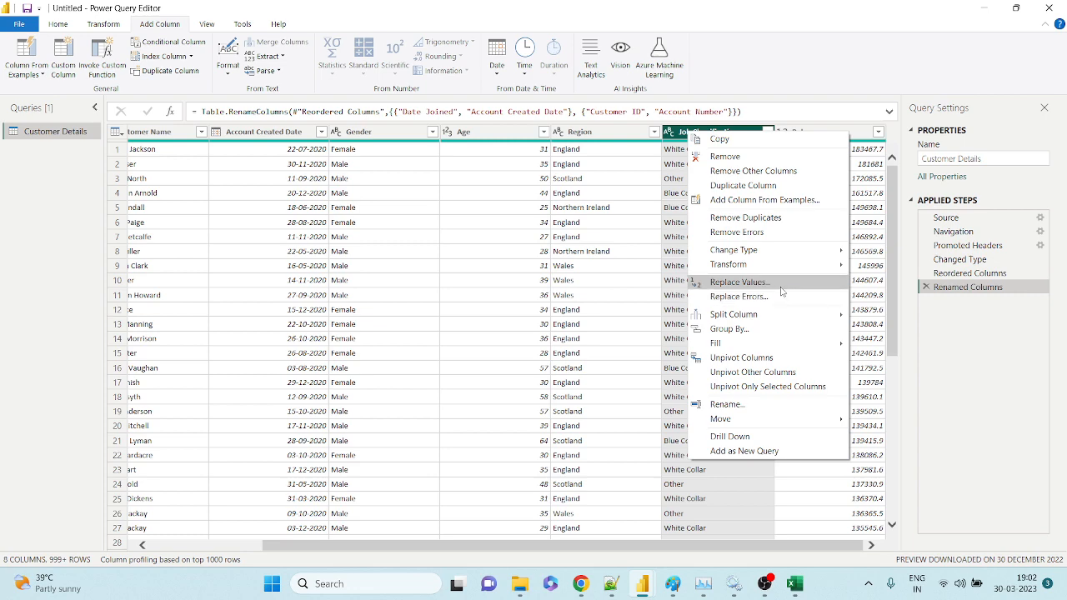
click(749, 283)
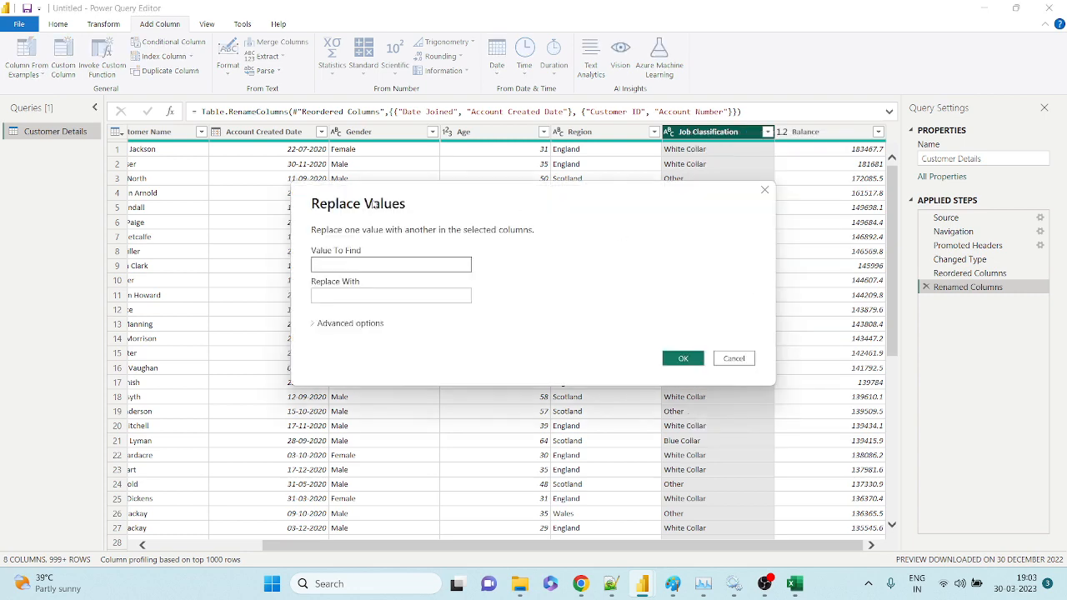
Replace 'Others' with 'IT Professional' in the Job Classification column.
drag(382, 204, 121, 186)
click(103, 247)
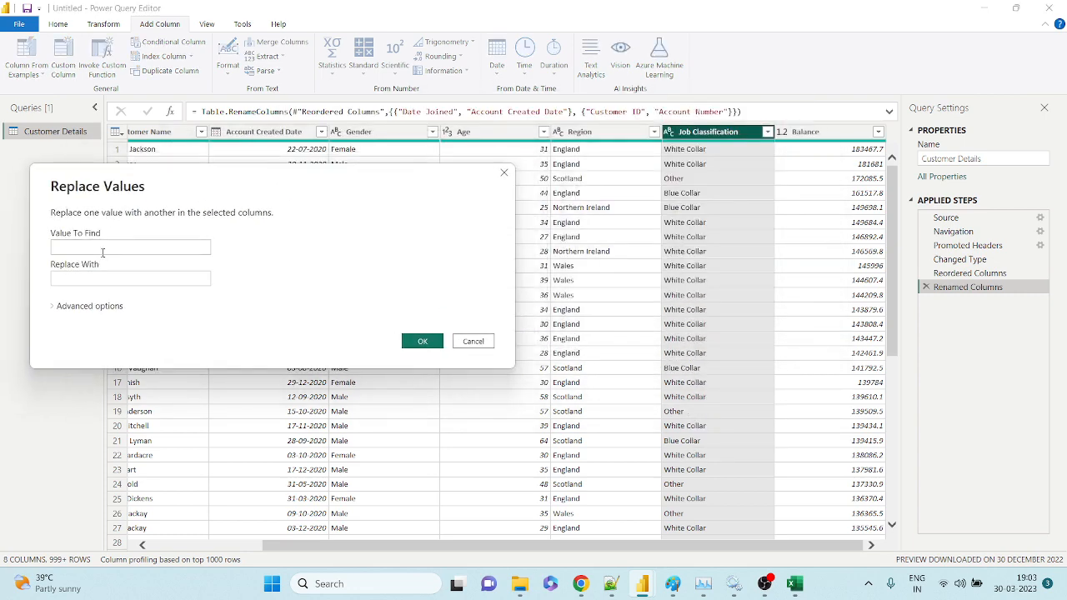
click(102, 282)
click(113, 246)
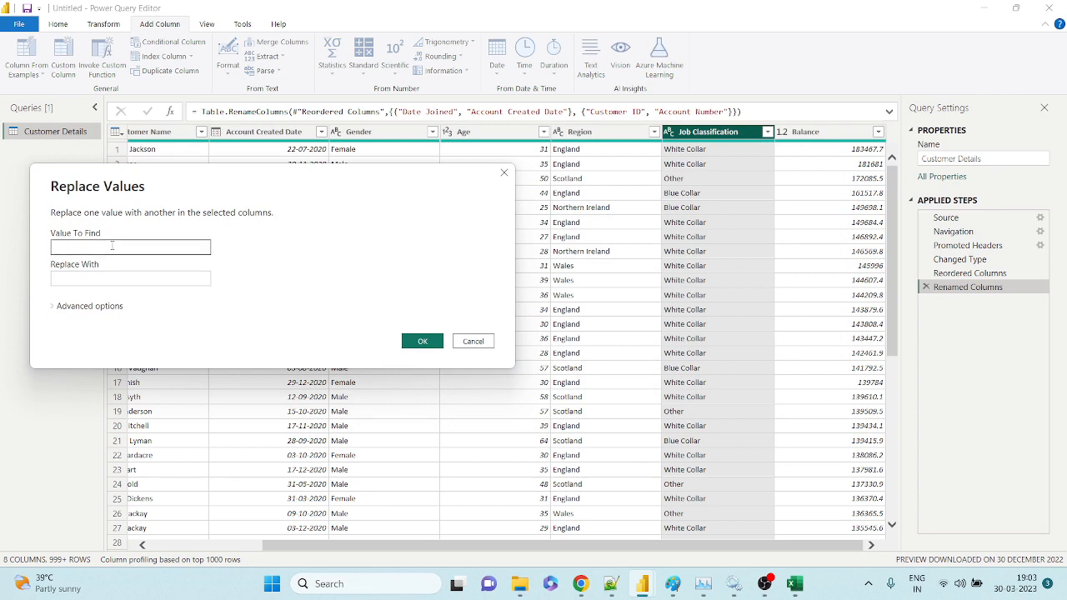
text(Others)
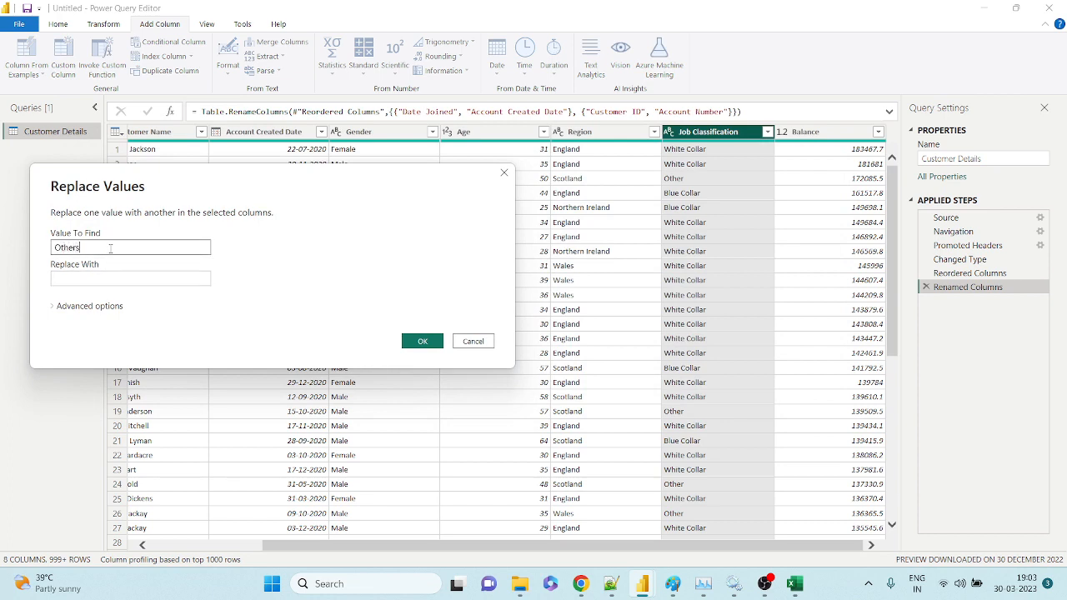
key(Tab)
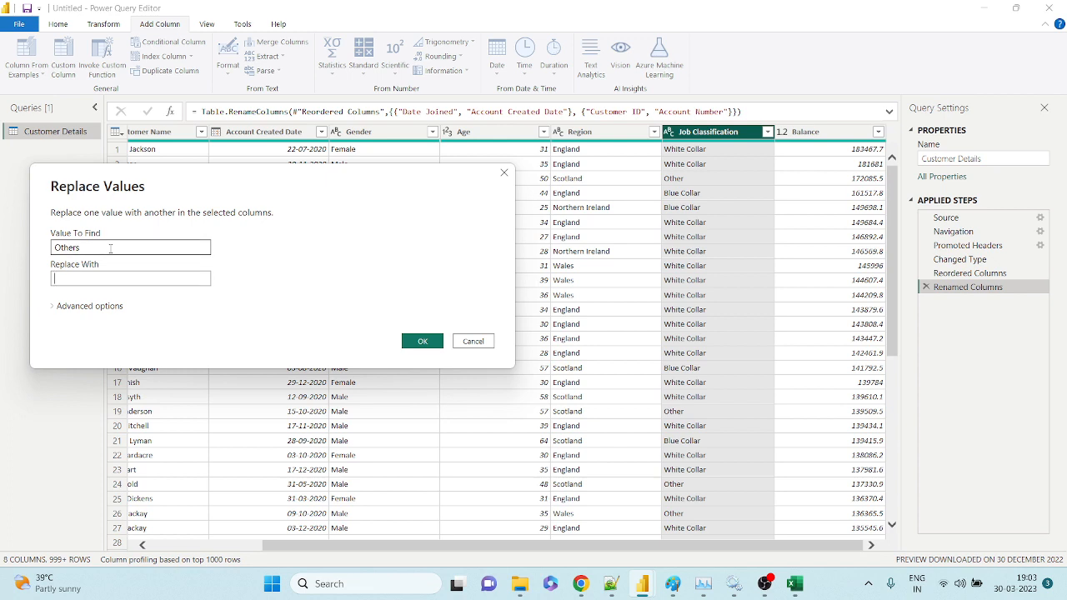
text(IT Professional)
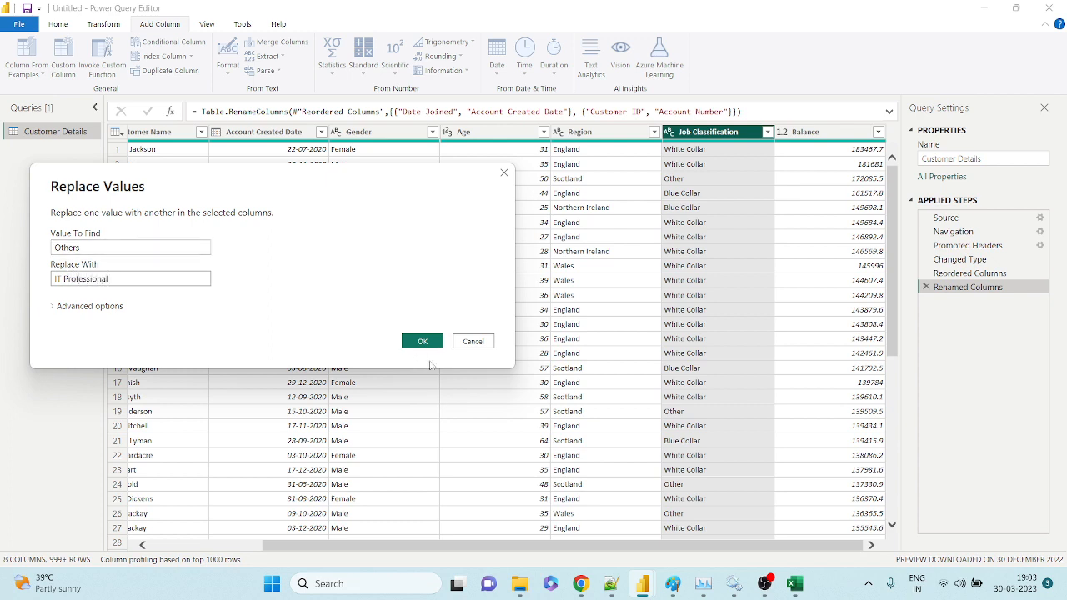
click(421, 341)
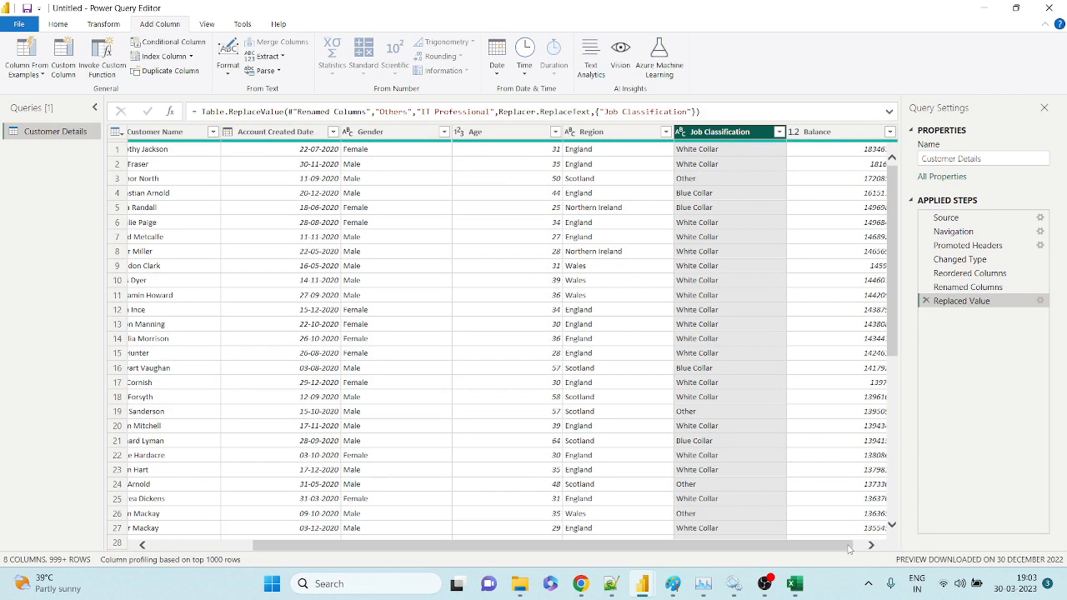
drag(848, 548, 895, 554)
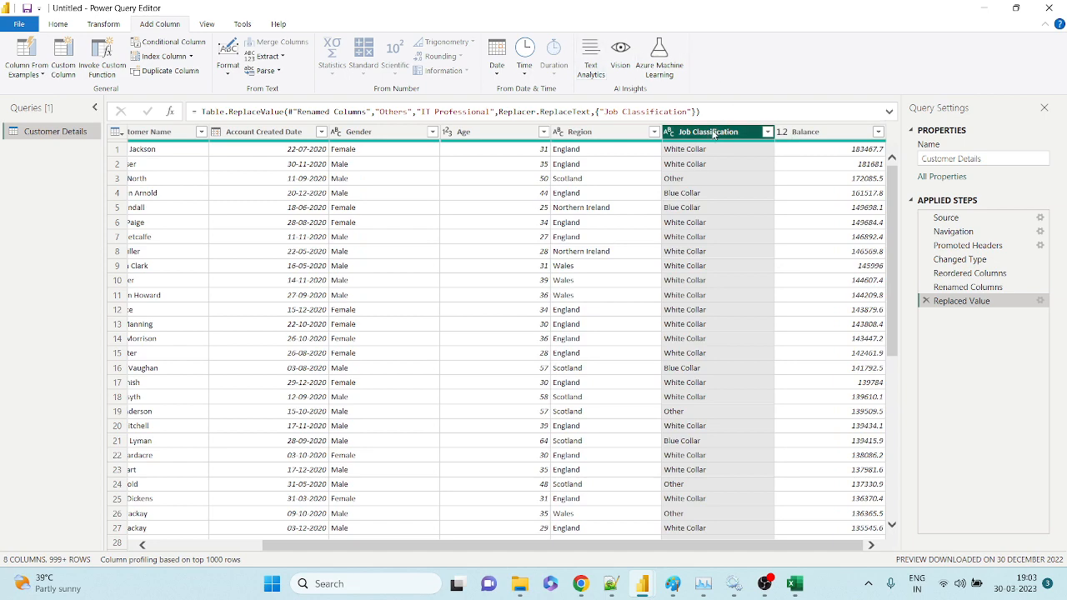
click(704, 178)
scroll(705, 180, down, 6)
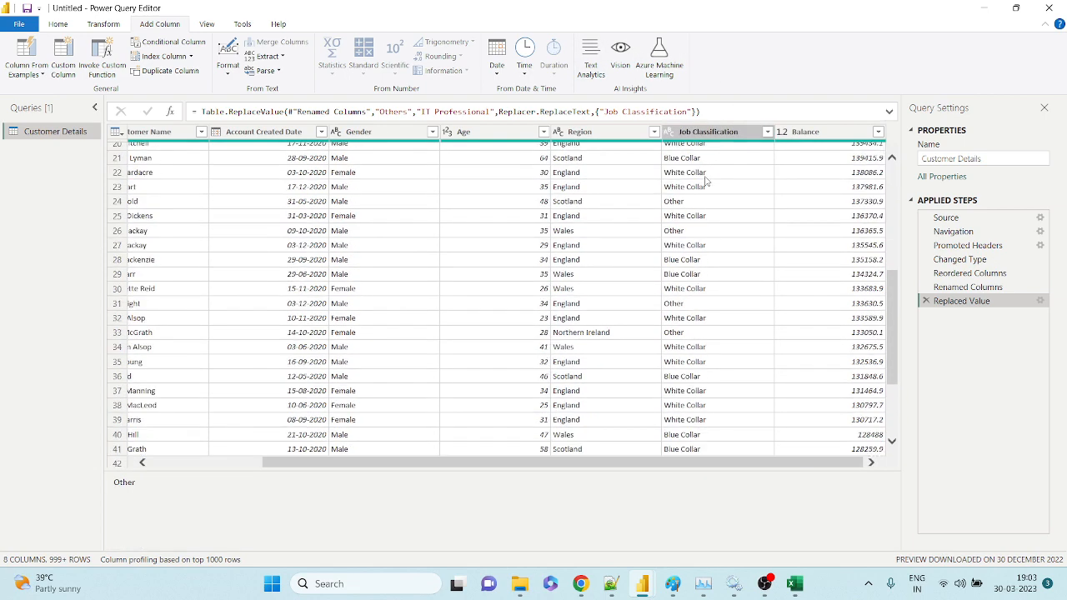
scroll(705, 180, up, 6)
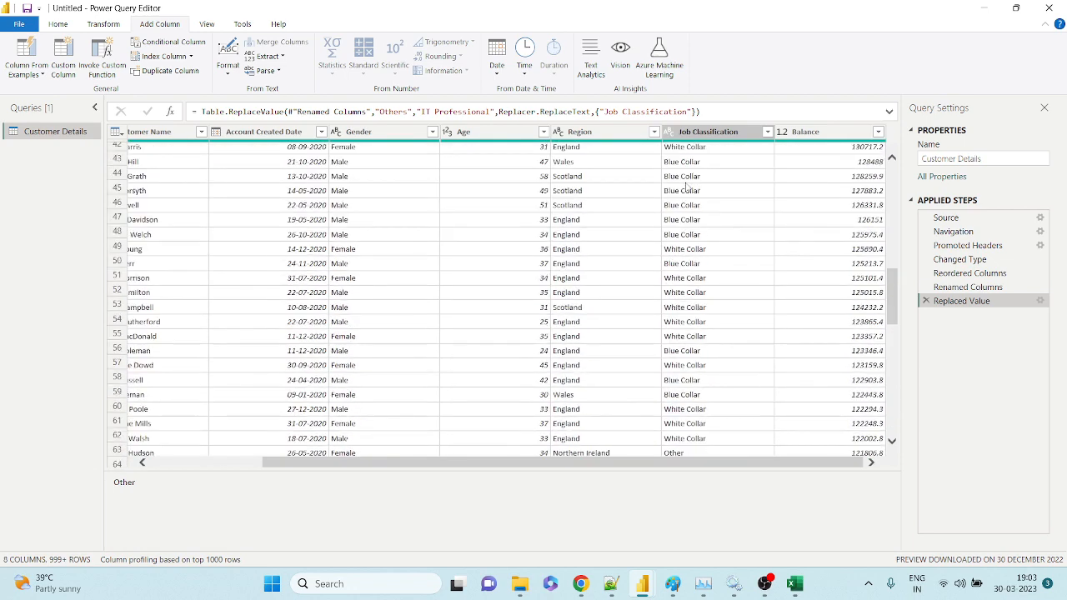
click(714, 134)
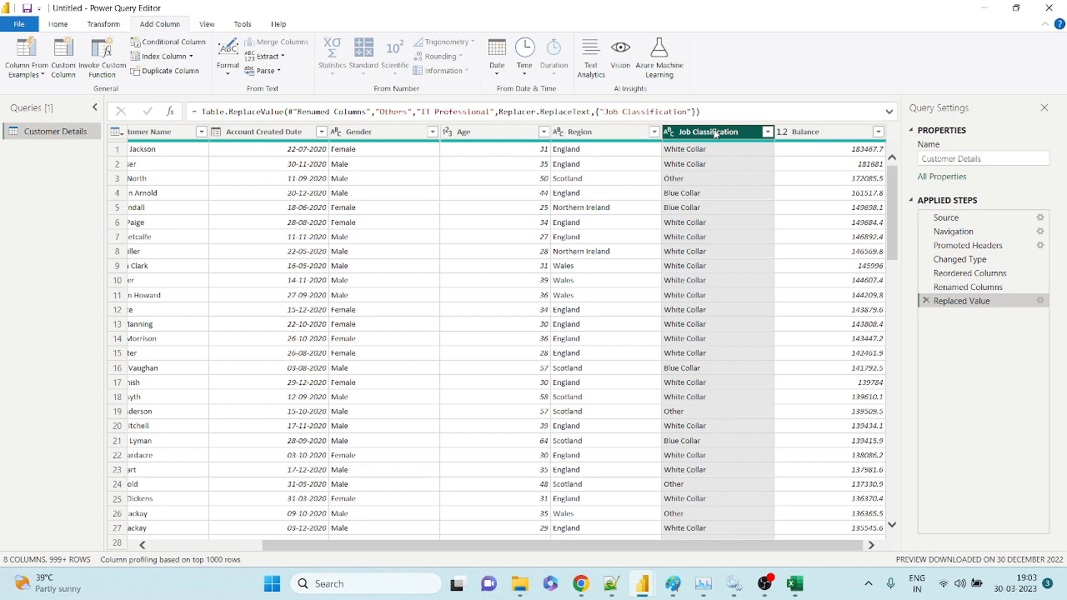
Add a second replacement in Job Classification changing 'Other' to 'IT Professional'.
right_click(714, 134)
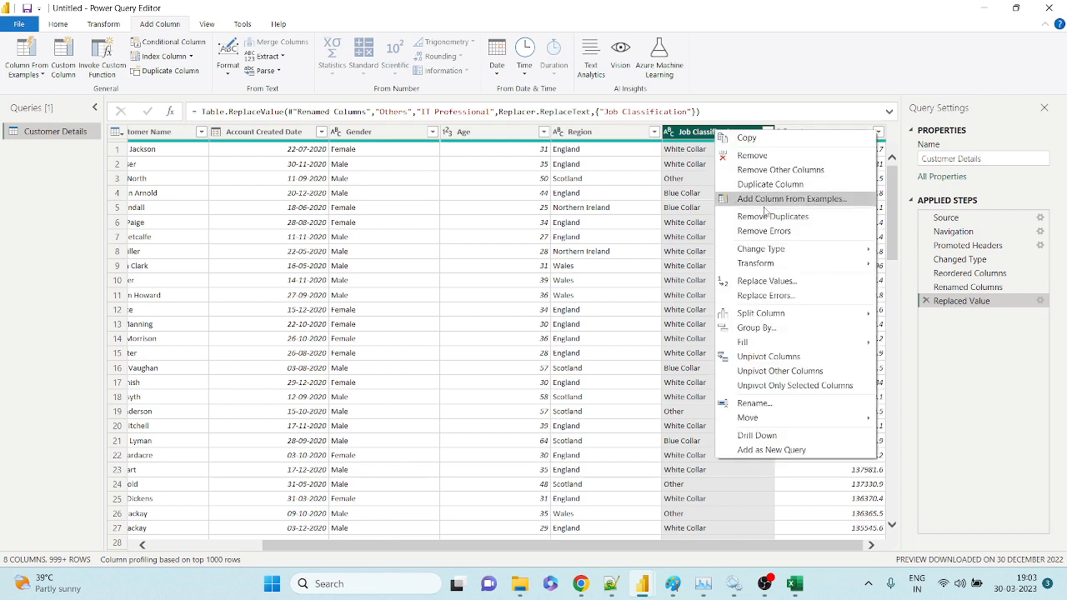
click(764, 286)
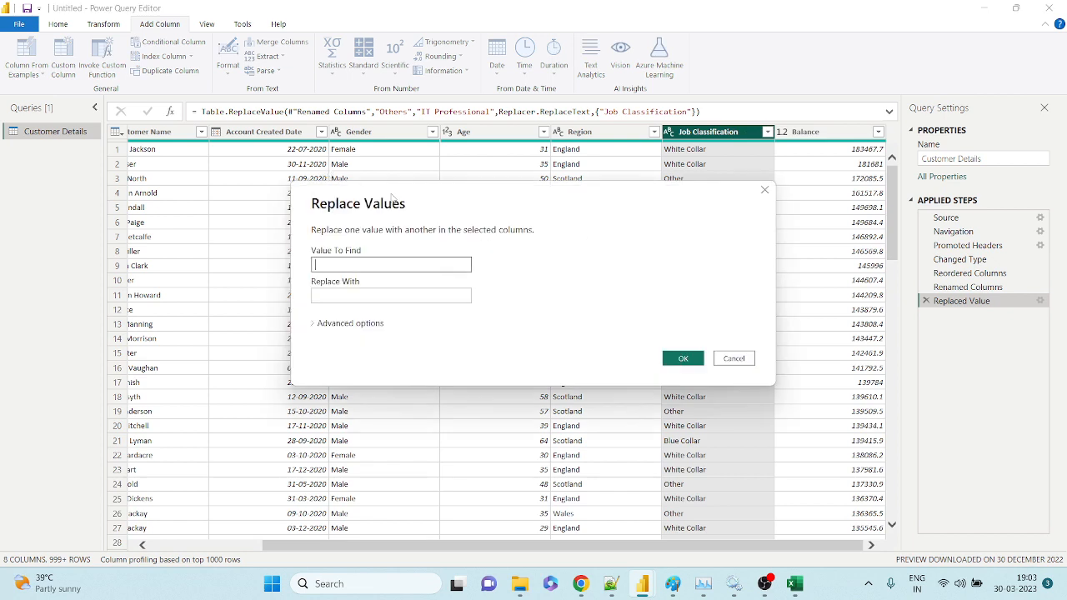
drag(380, 195, 295, 176)
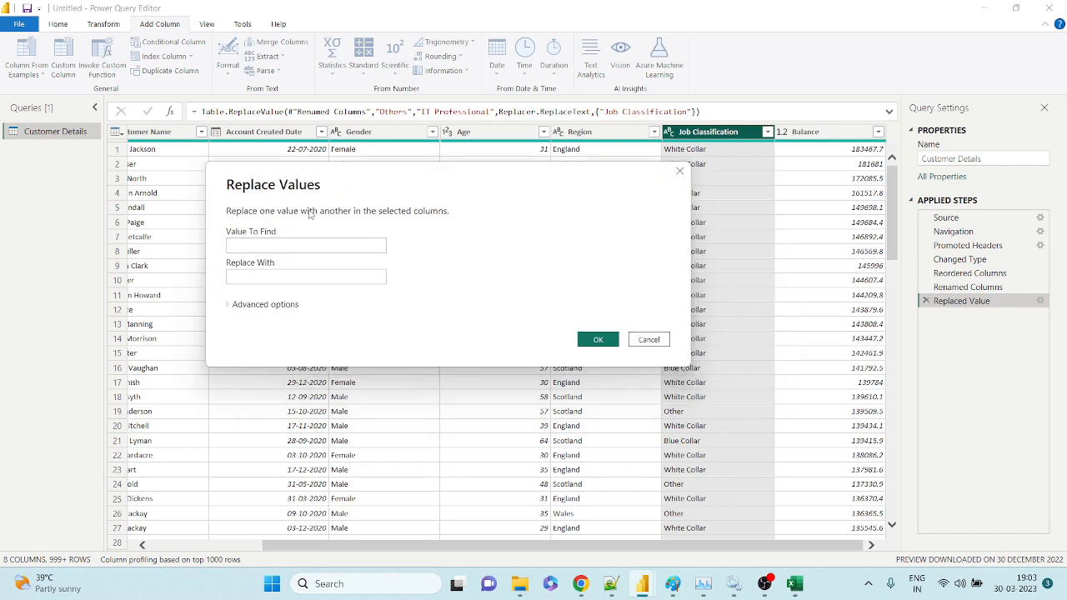
click(304, 246)
text(Others)
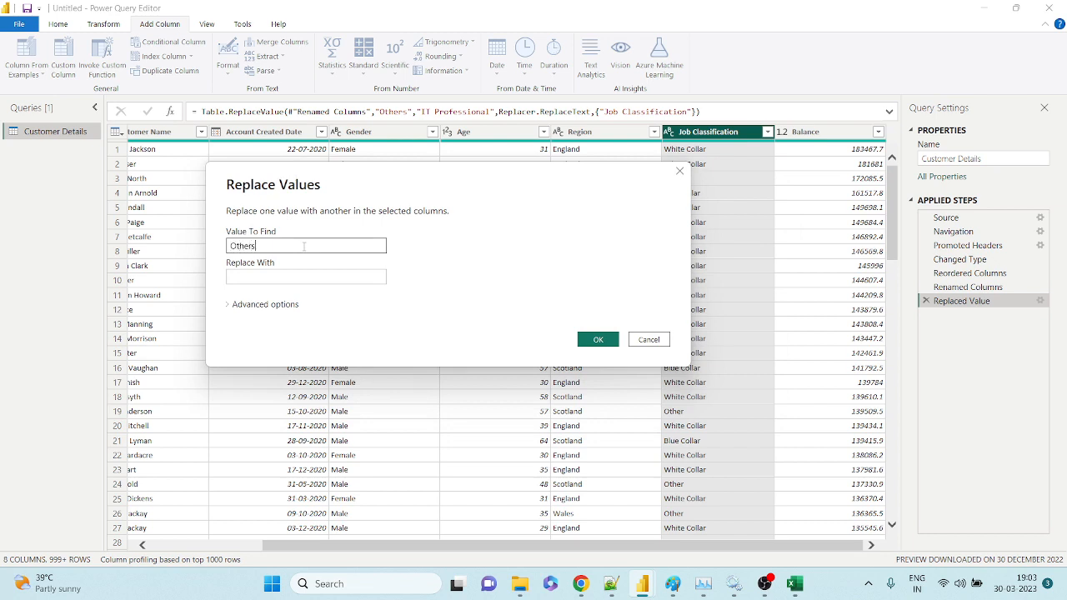
key(Tab)
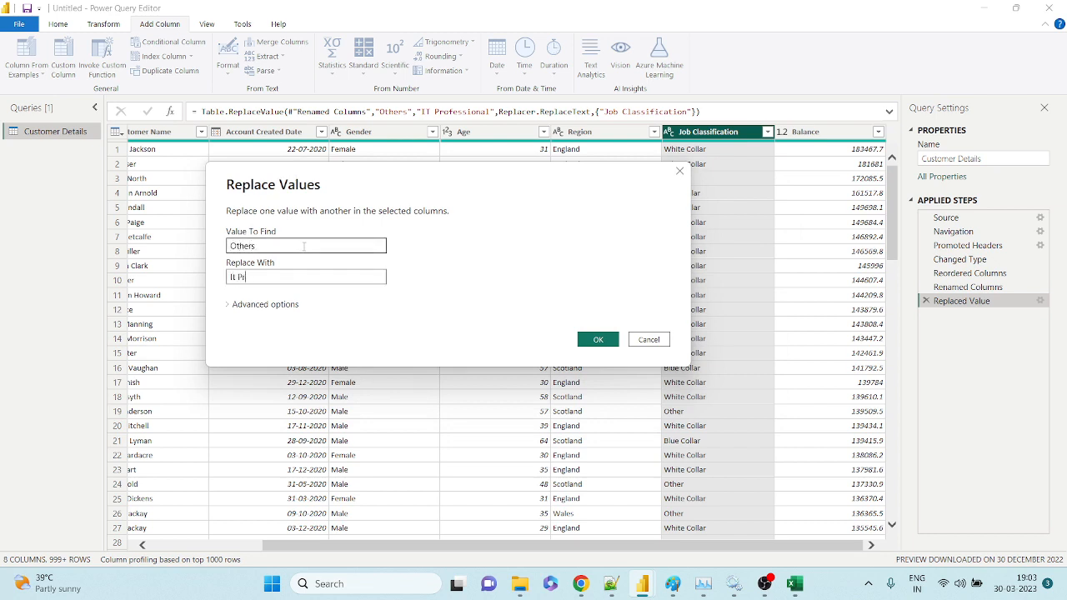
text(IT Pr)
key(BackSpace)
key(BackSpace)
key(BackSpace)
key(BackSpace)
text(T Profess)
drag(337, 177, 203, 181)
click(130, 250)
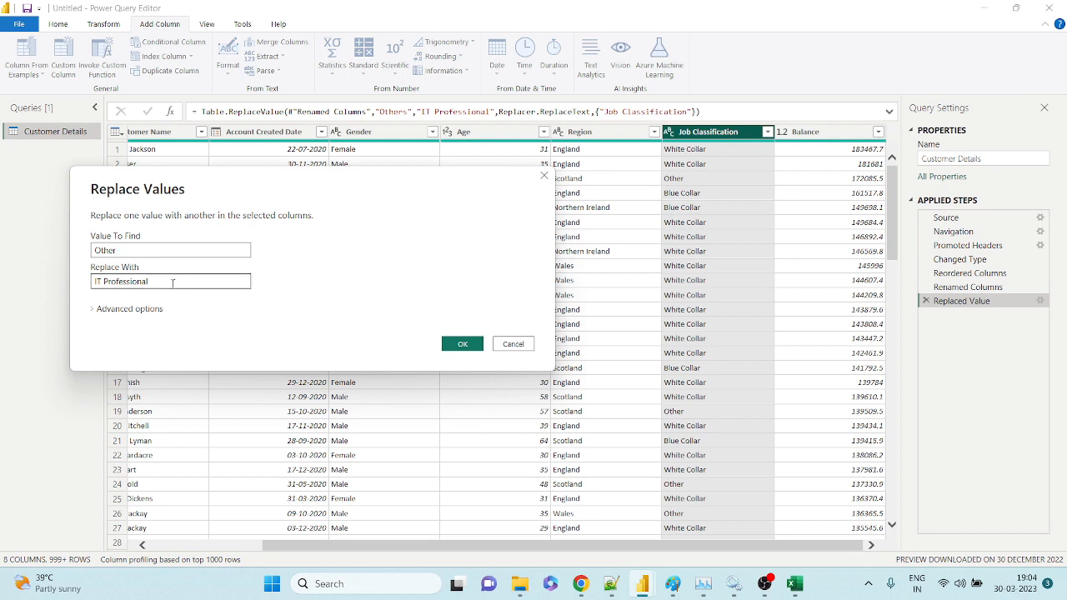
click(465, 345)
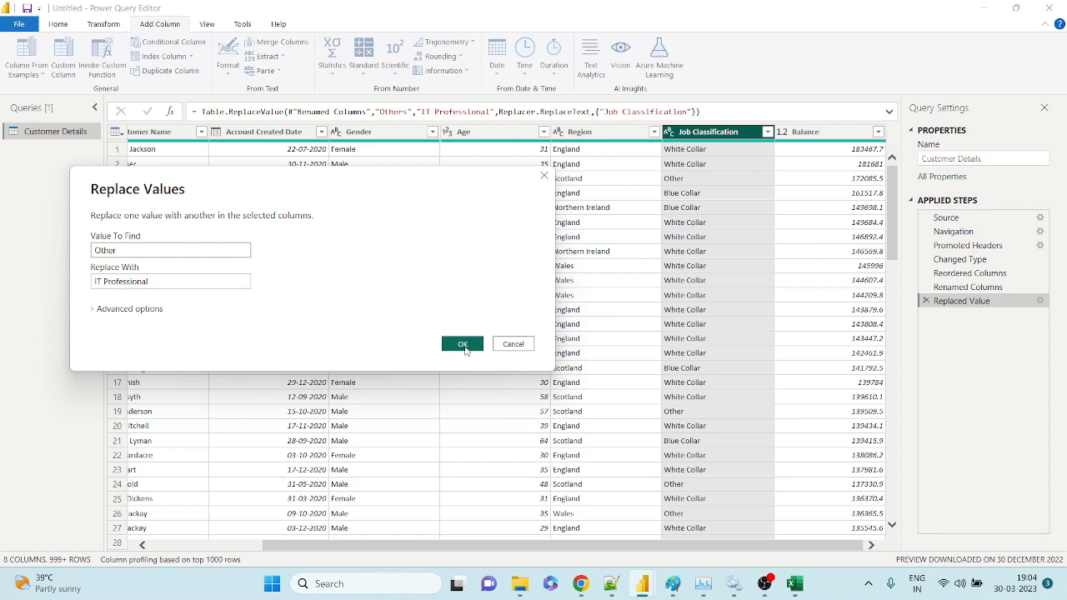
Verify Job Classification cells now read IT Professional in rows 3, 19 and 24.
click(711, 182)
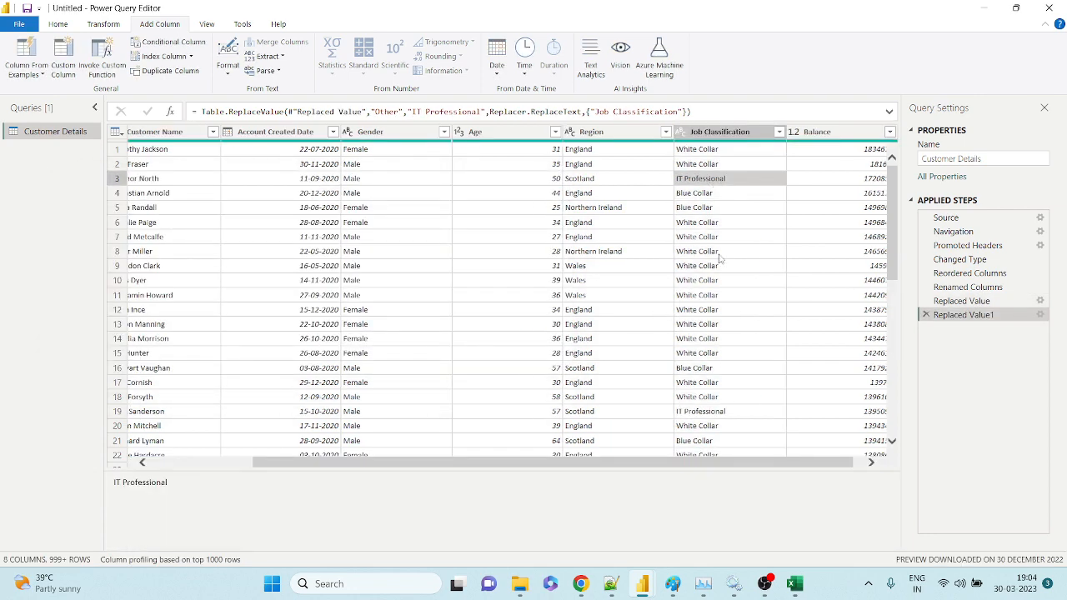
click(698, 410)
scroll(708, 383, down, 3)
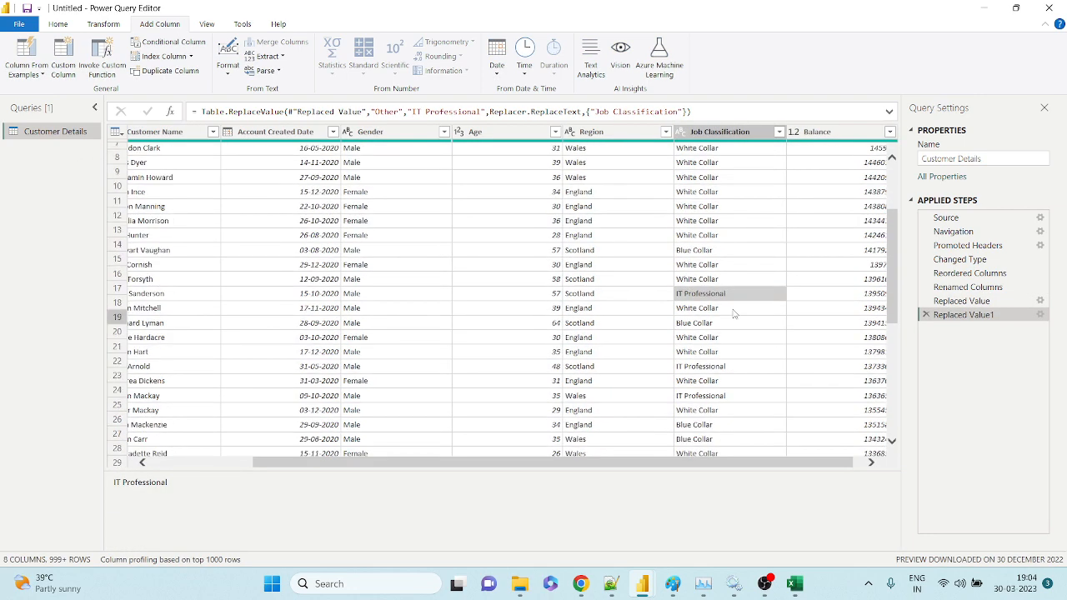
click(713, 377)
click(705, 345)
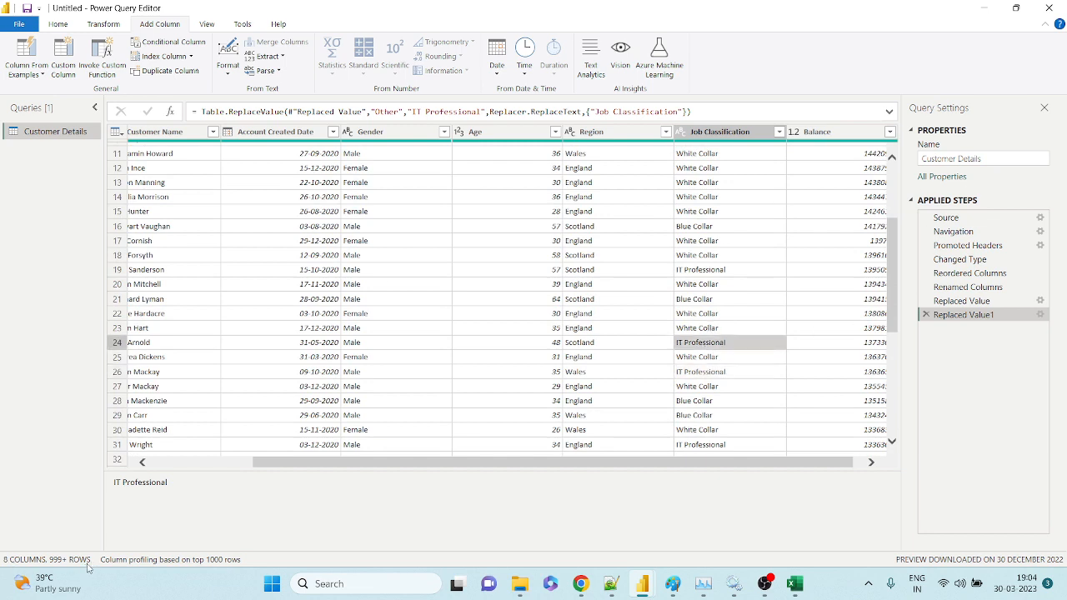
click(730, 135)
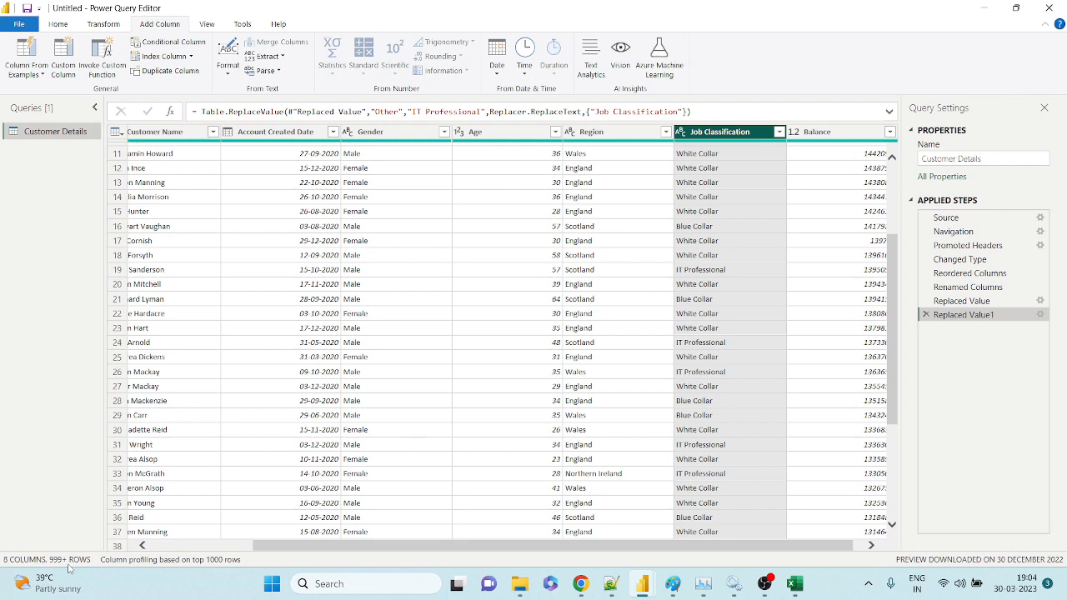
Dismiss the weather widgets panel and open the Region column's sort and filter options.
mouse_move(70, 568)
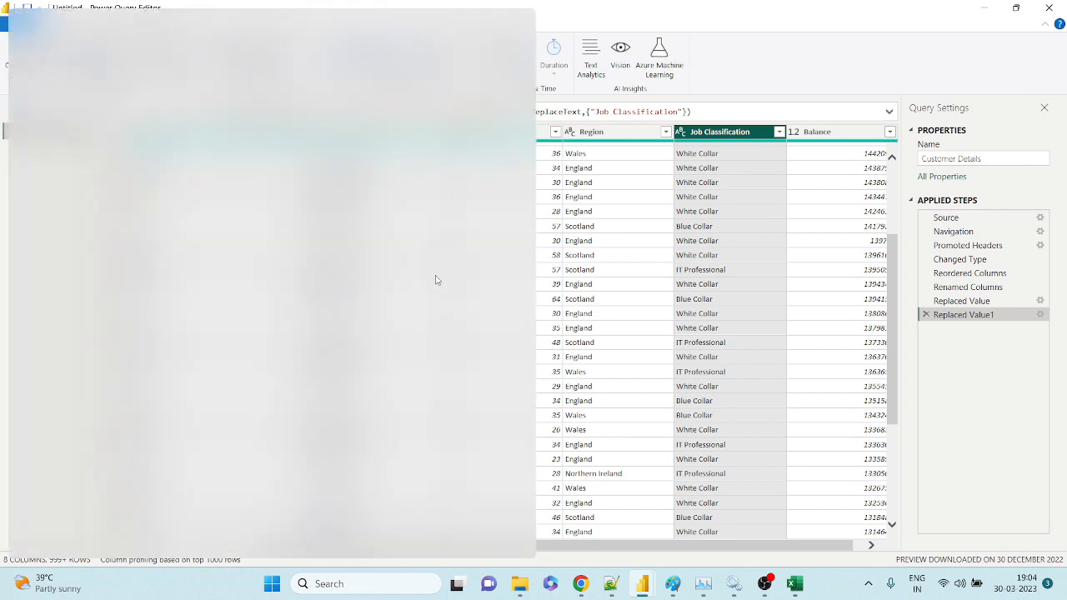
click(733, 310)
drag(716, 462, 802, 449)
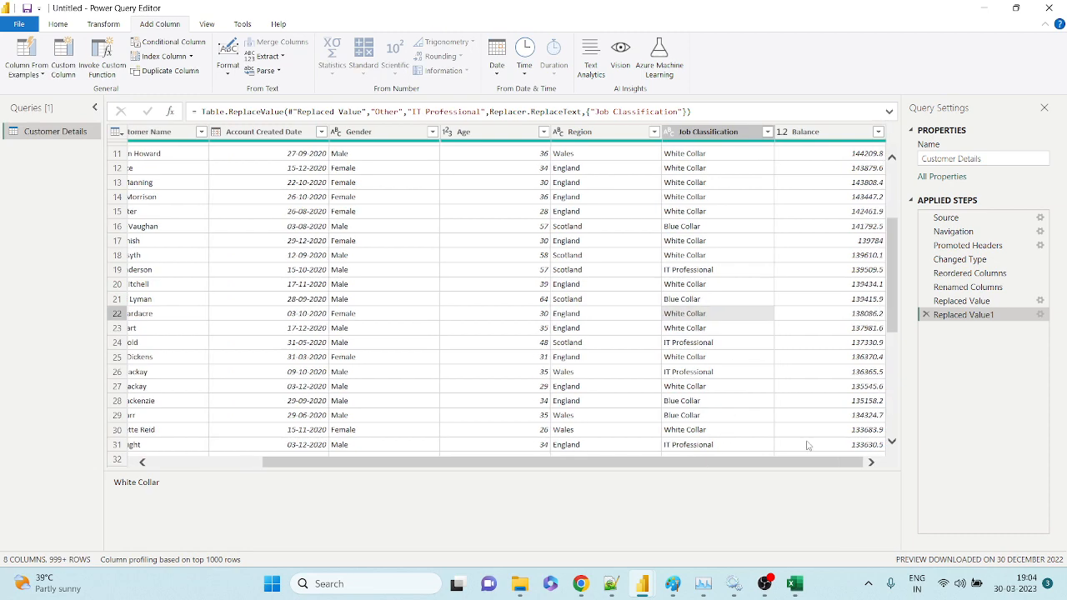
click(655, 132)
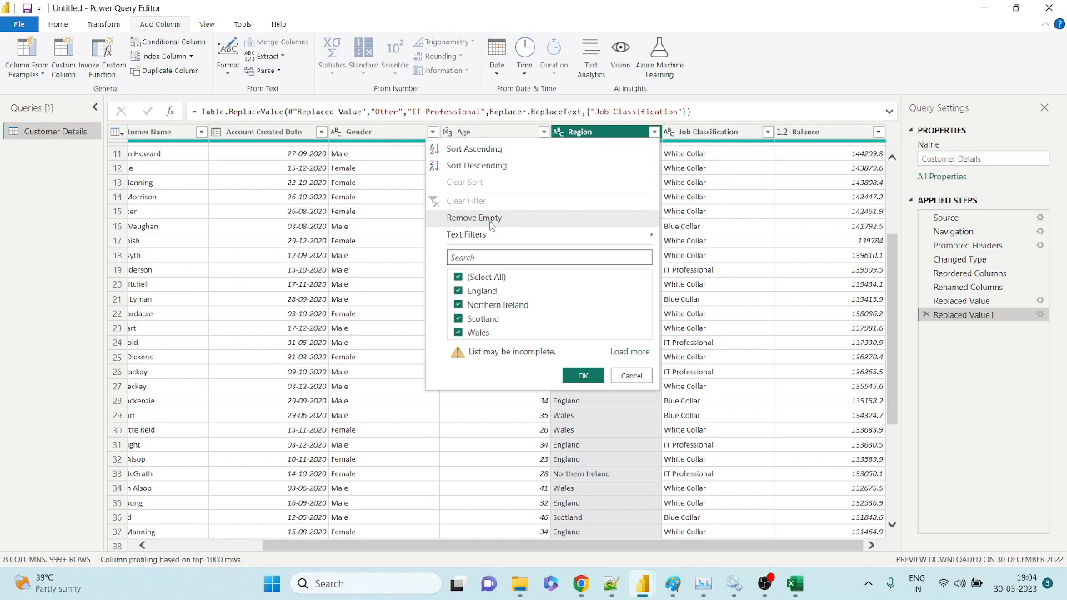
Close the Region filter dropdown and scroll the grid back to Account Number and Customer Name.
click(590, 436)
click(598, 132)
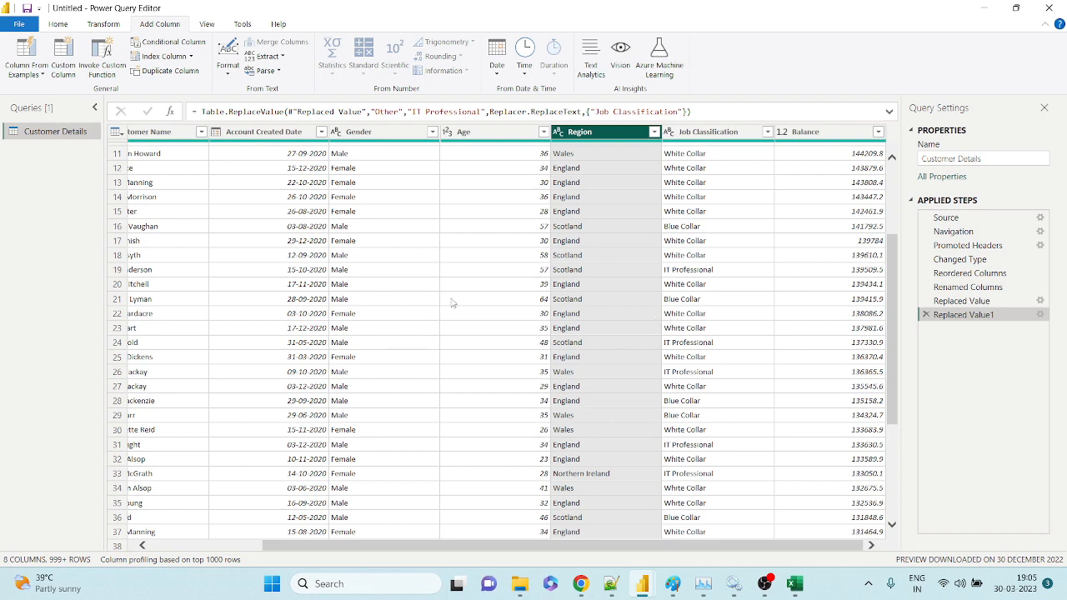
drag(864, 546, 558, 544)
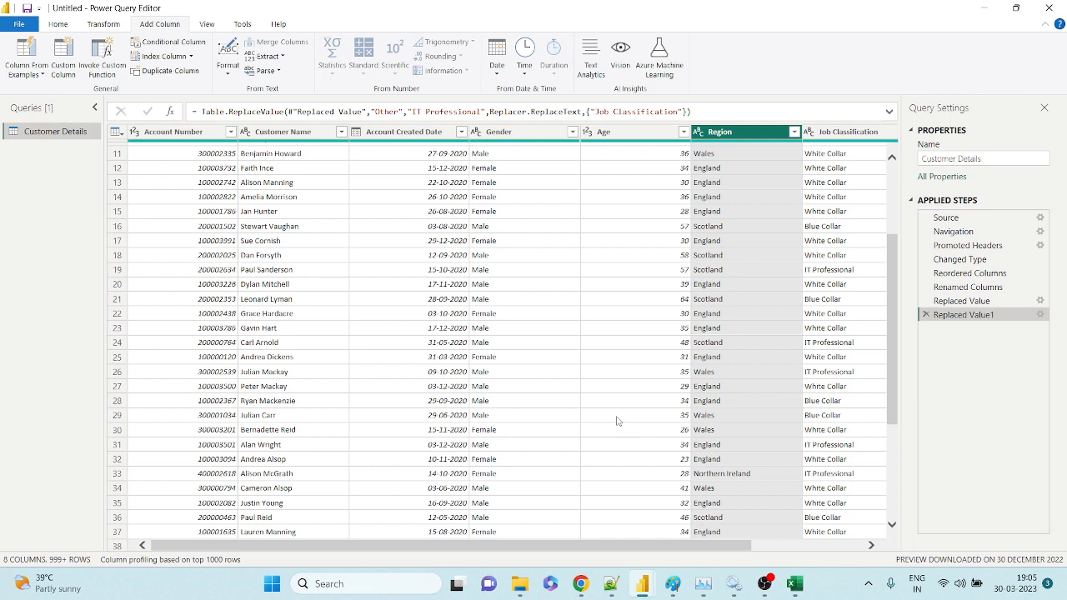
Move Account Created Date between Account Number and Customer Name.
click(284, 134)
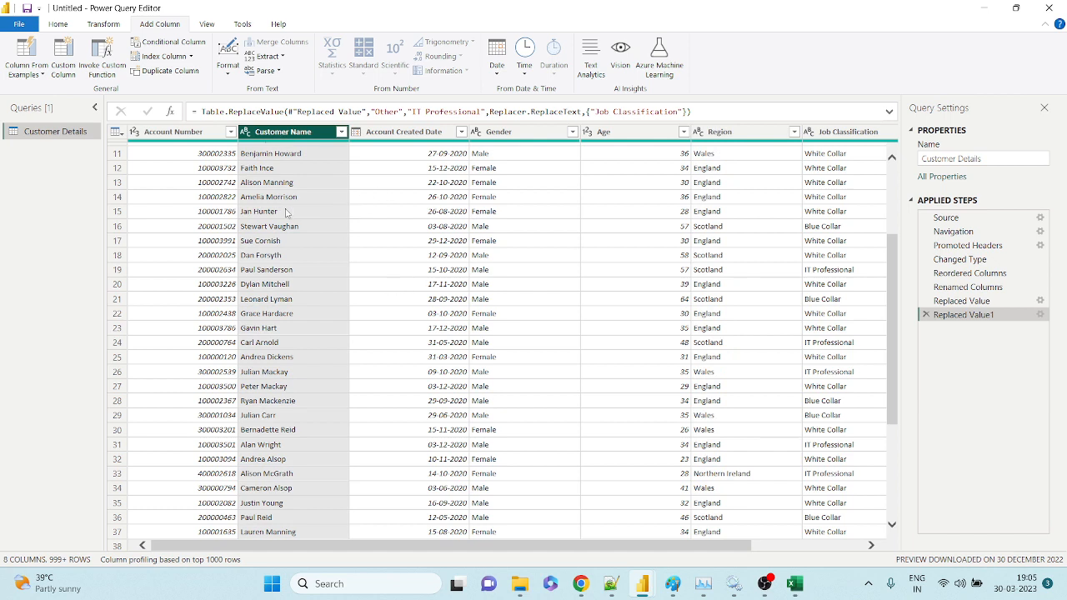
click(265, 56)
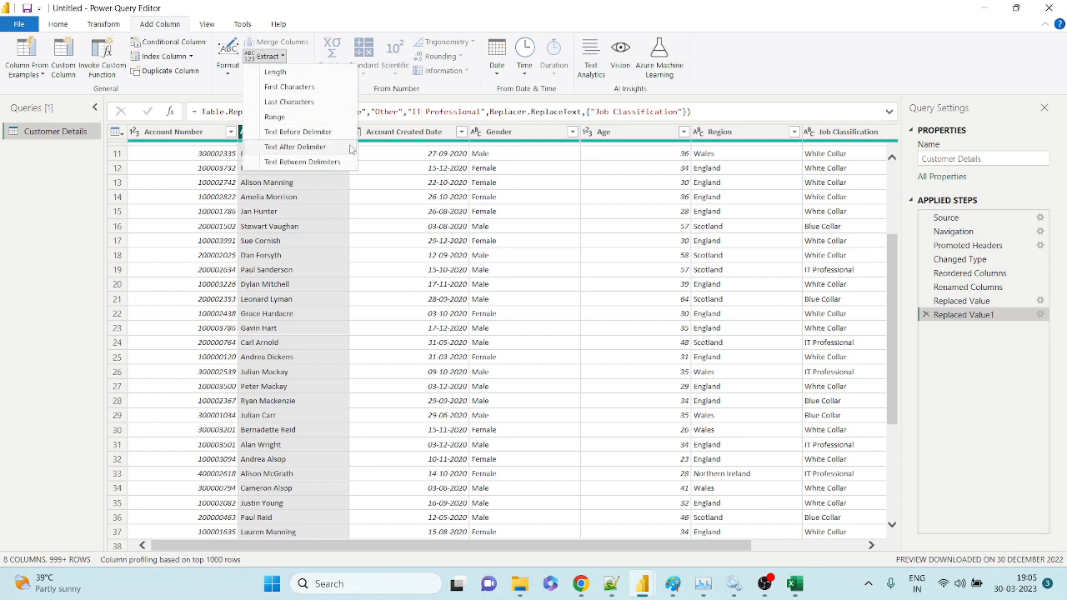
click(417, 202)
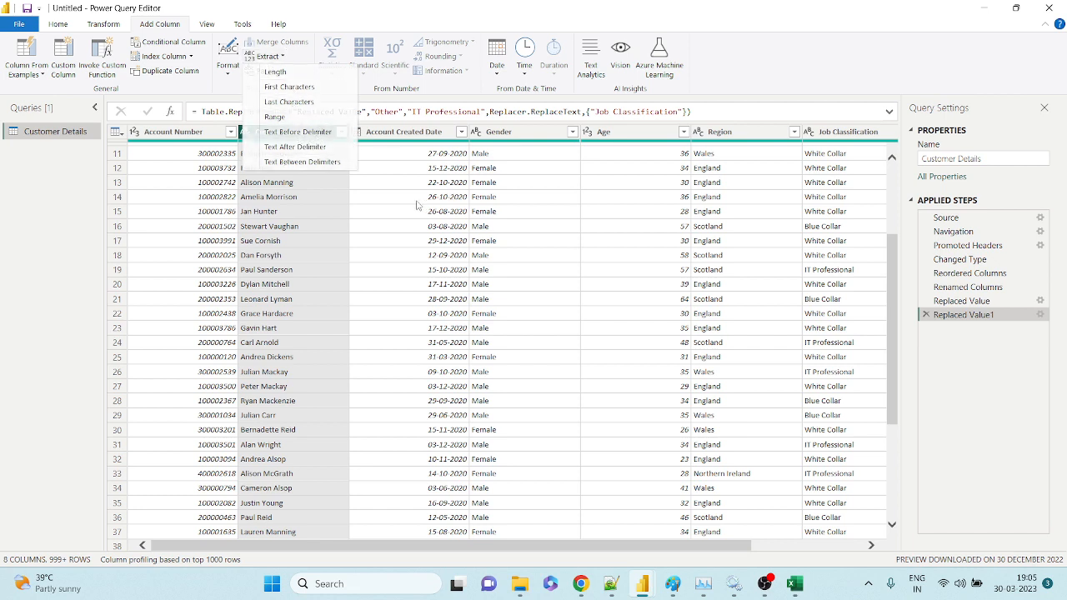
click(417, 133)
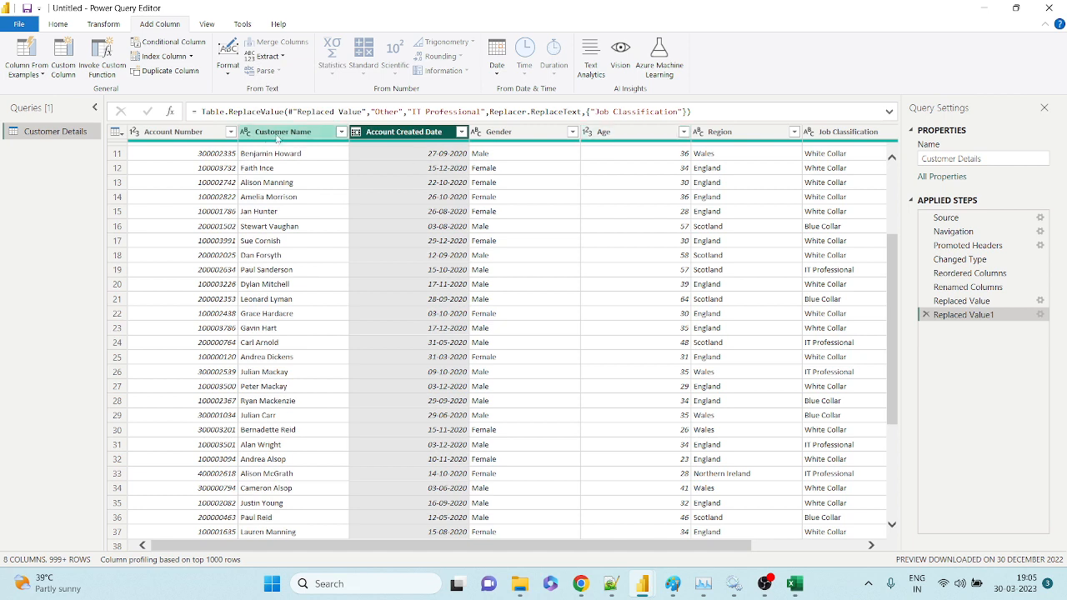
click(277, 136)
drag(375, 132, 308, 145)
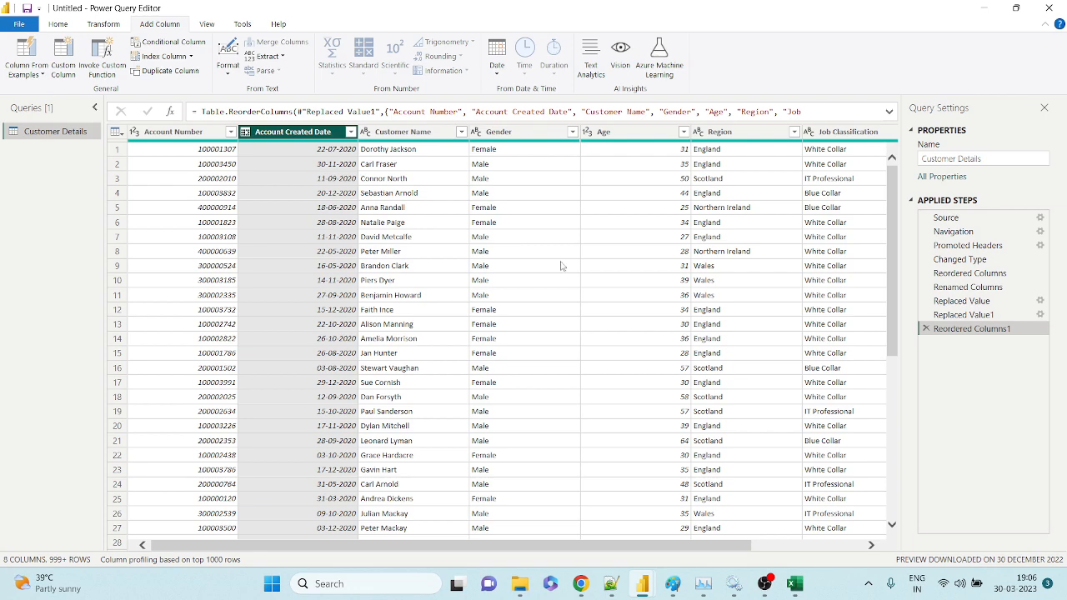
Switch to the Google Meet window and stop presenting the screen.
mouse_move(581, 583)
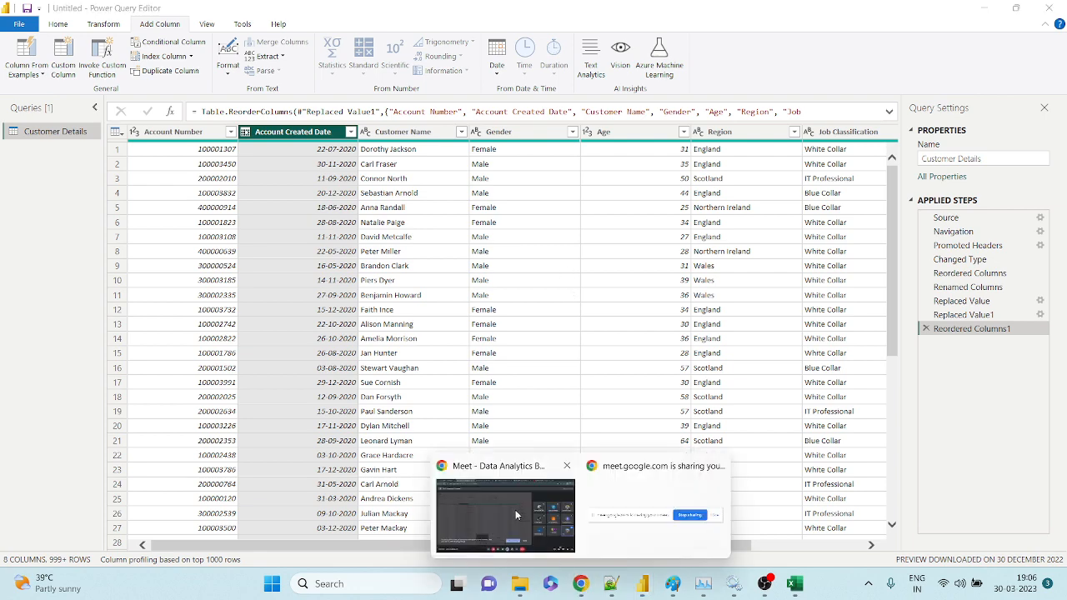
click(515, 509)
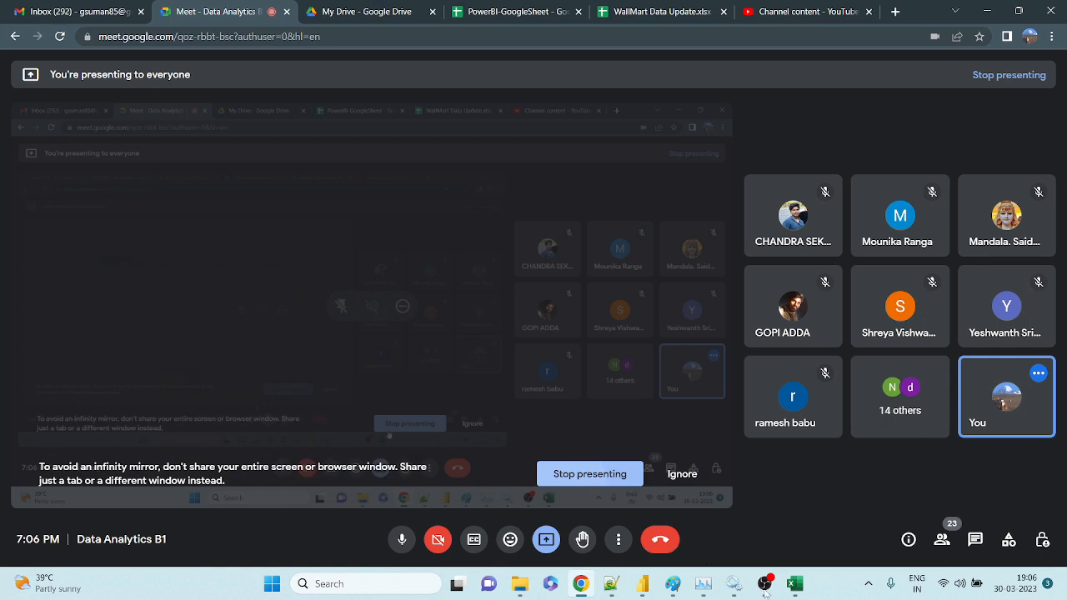
mouse_move(765, 588)
click(615, 475)
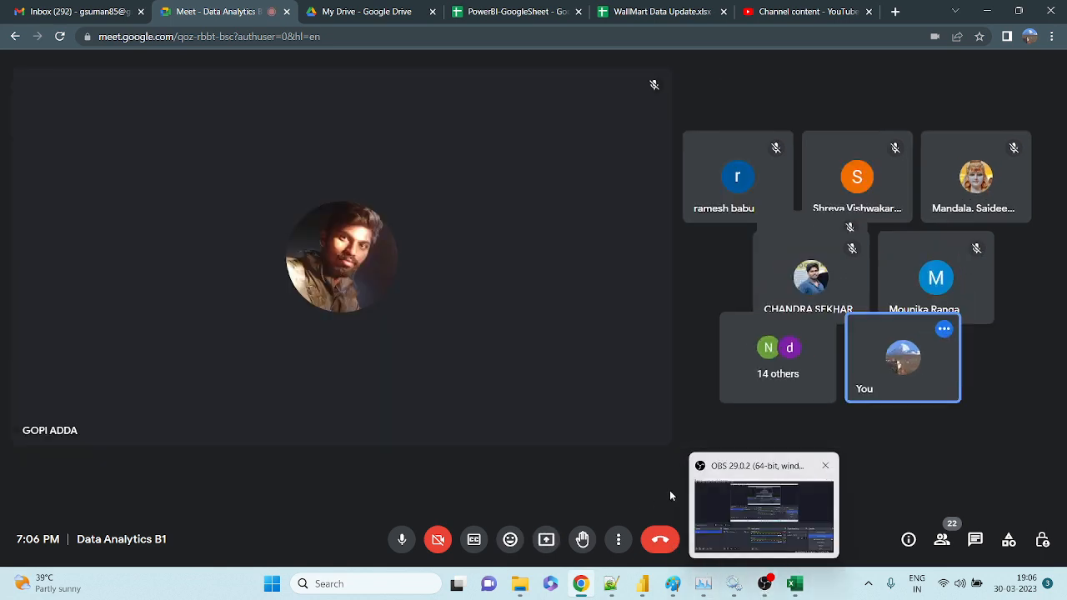
Bring the OBS recording window back in front of the meeting.
click(781, 540)
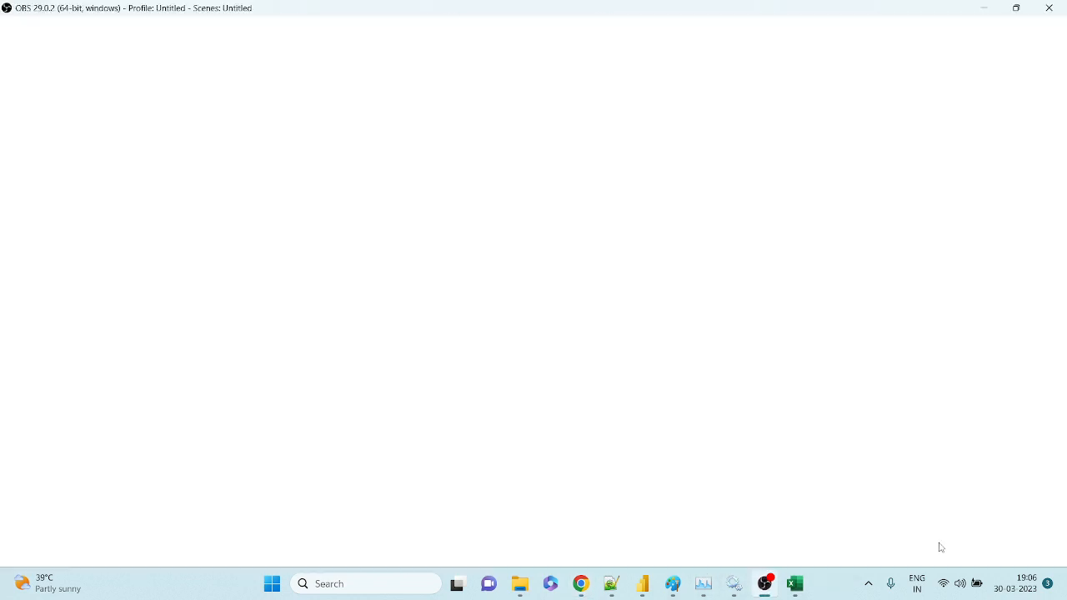
click(764, 586)
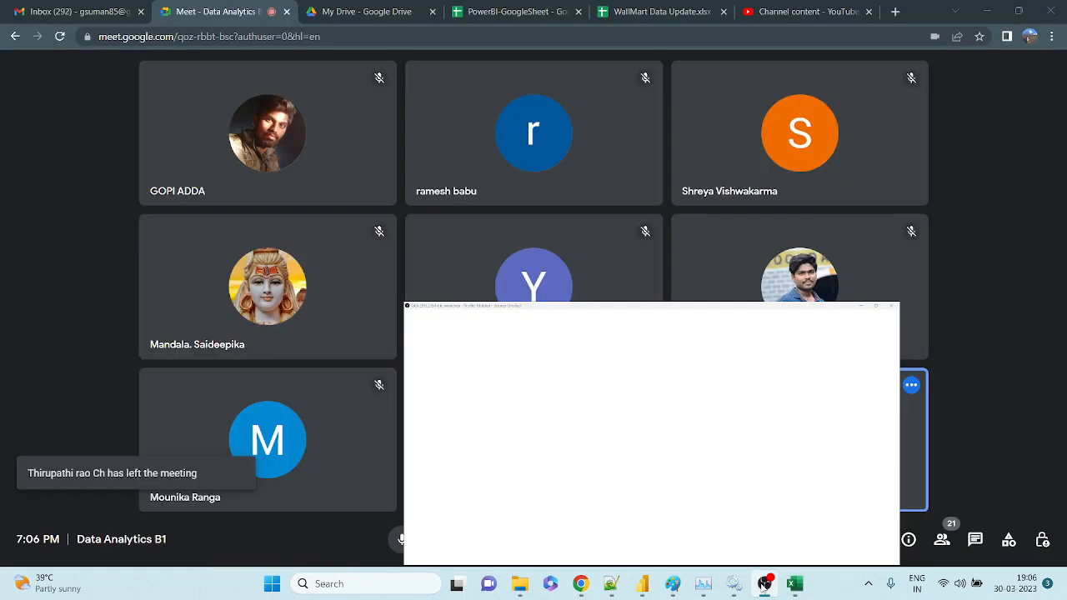
click(765, 586)
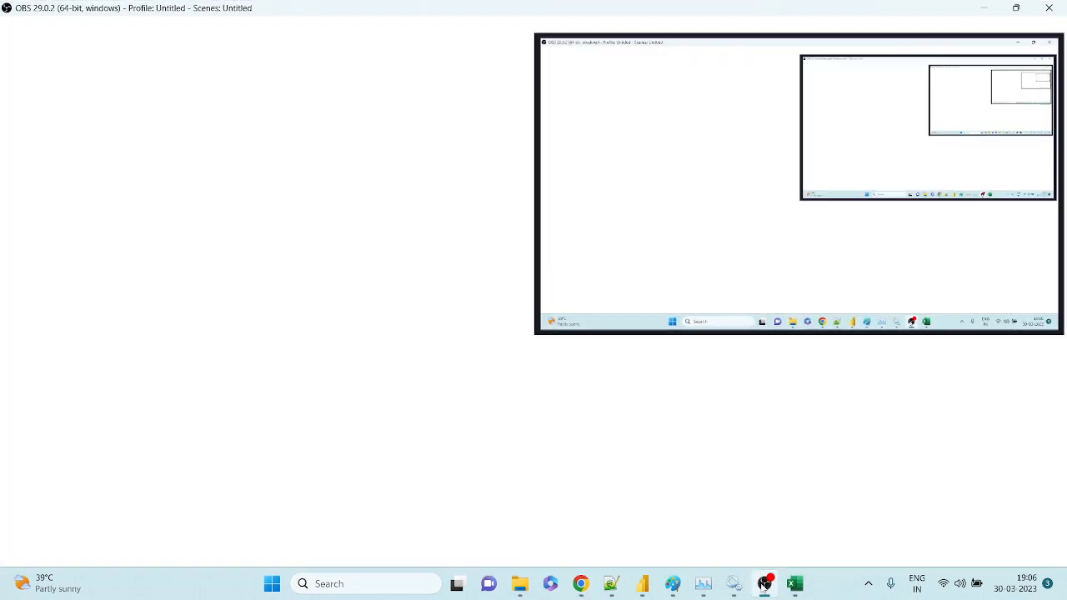